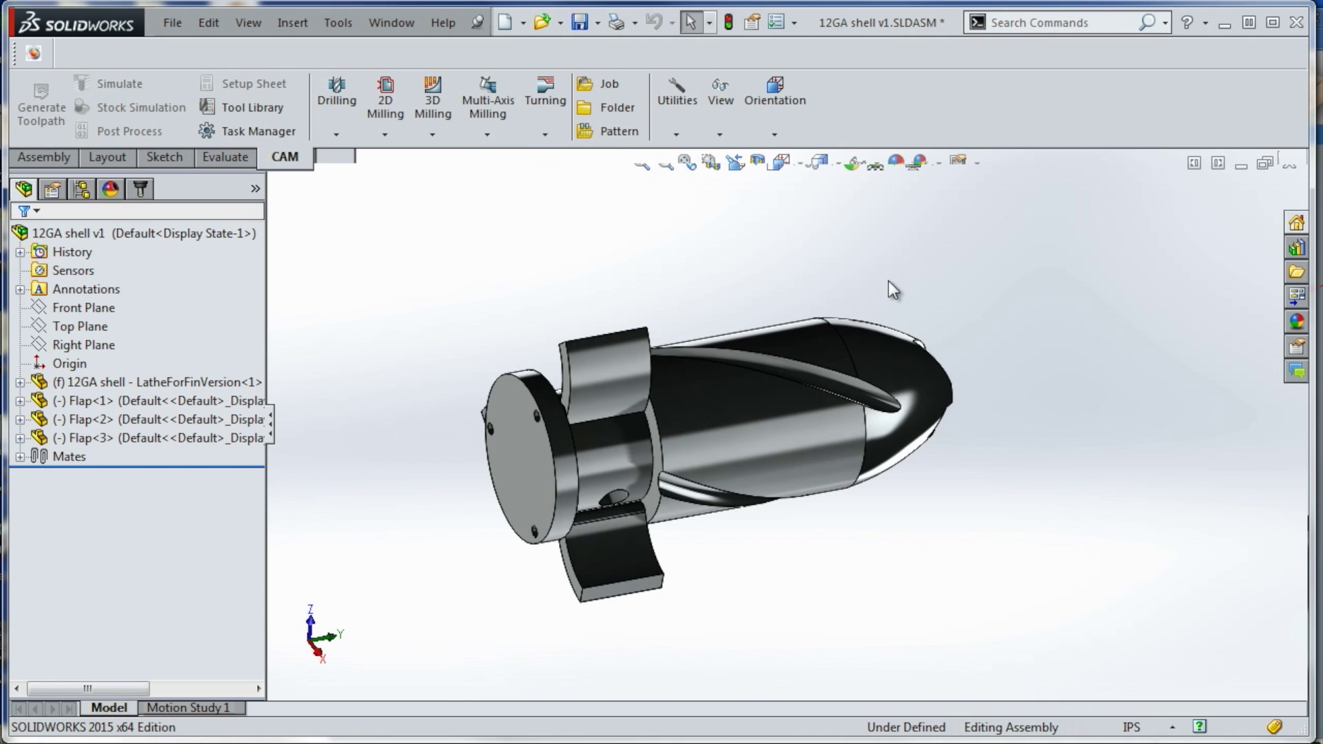
Examine the shell assembly from the nose and the tail, highlighting the shell body and one of the flaps
middle_drag(809, 279, 717, 296)
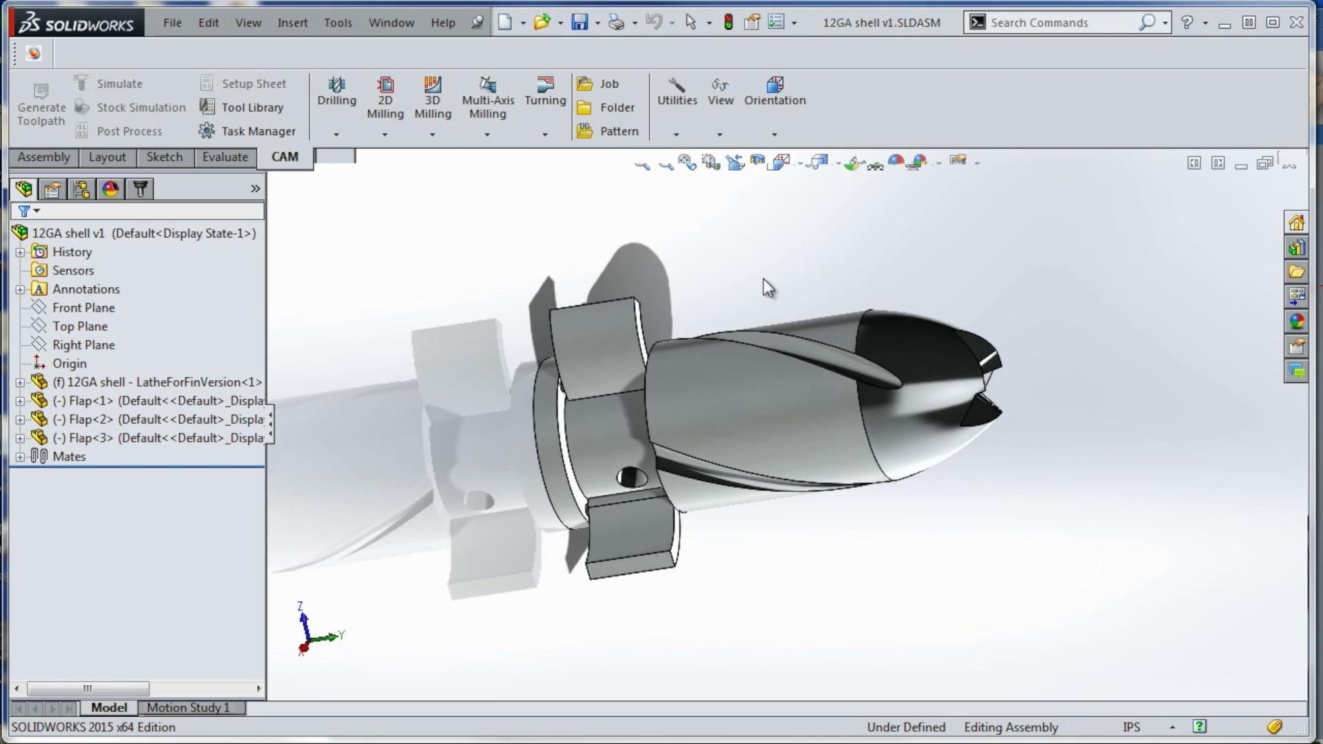
click(620, 430)
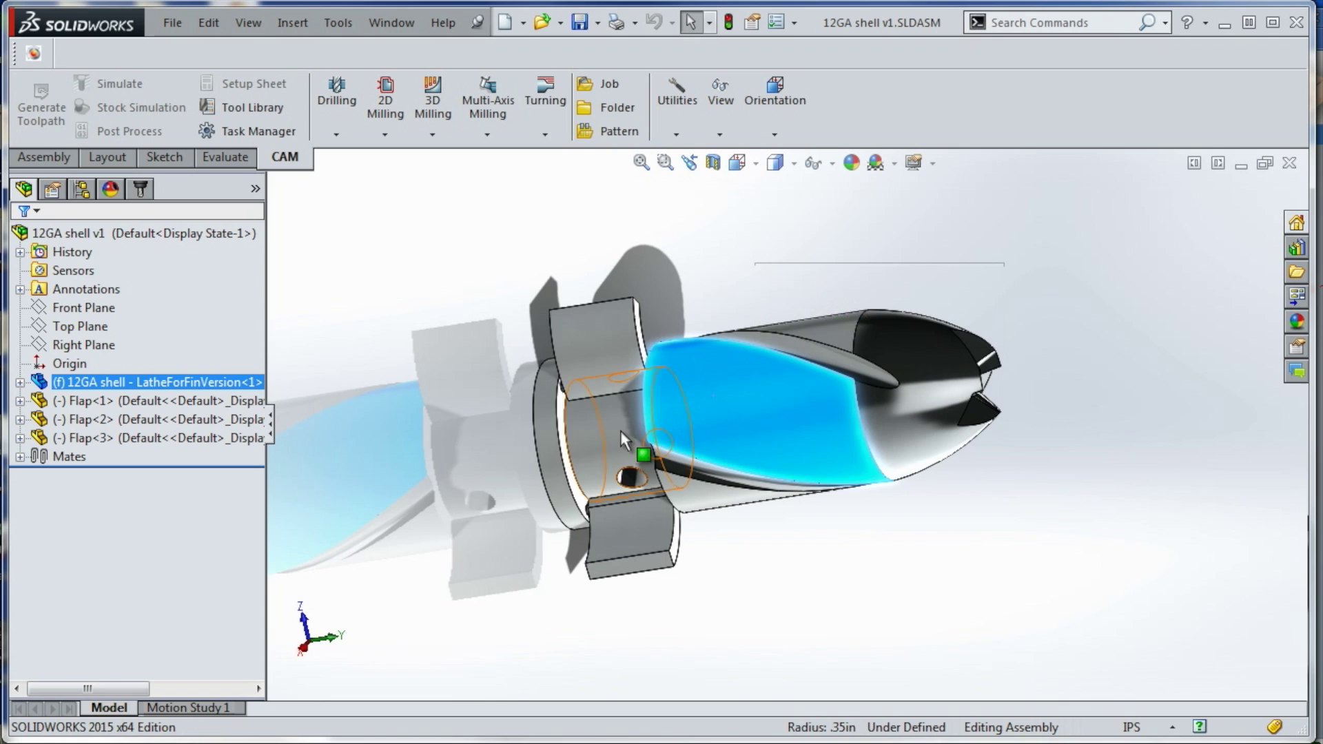
click(556, 448)
click(582, 339)
middle_drag(410, 366, 465, 460)
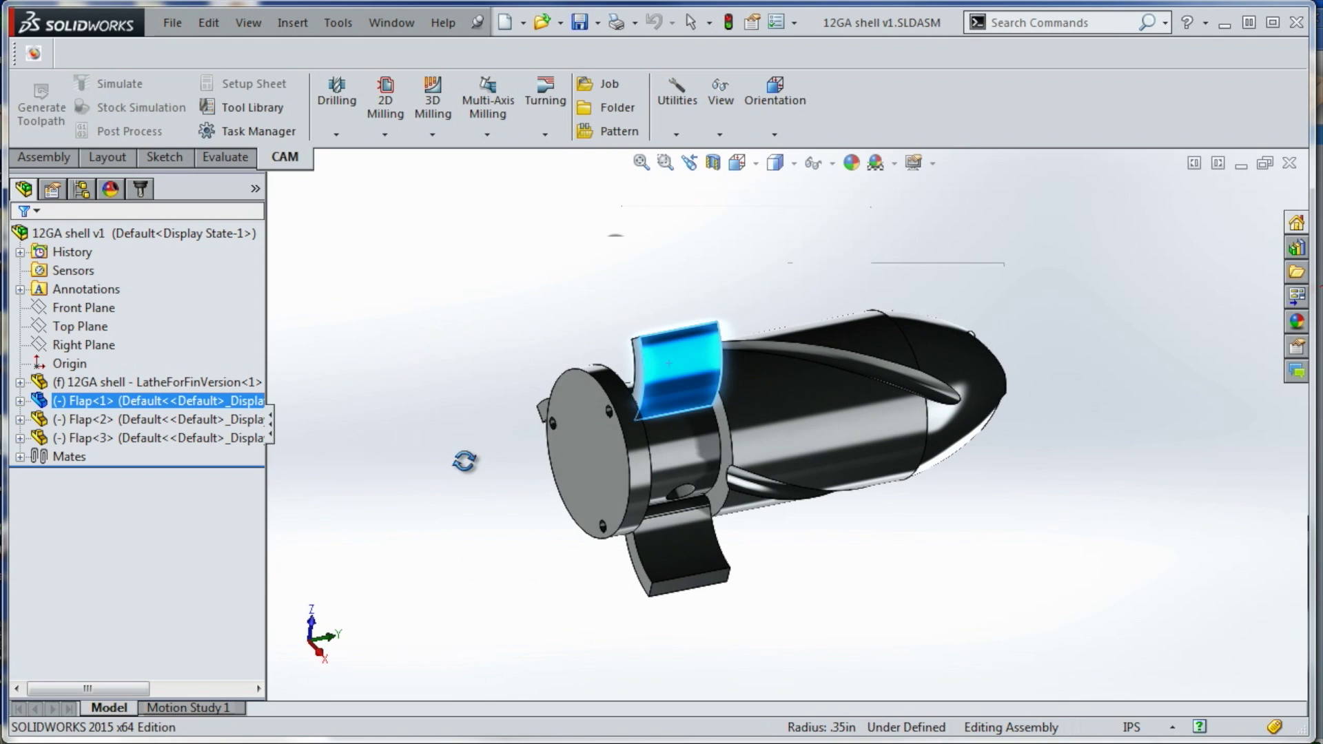
click(537, 408)
middle_drag(536, 408, 547, 346)
click(547, 346)
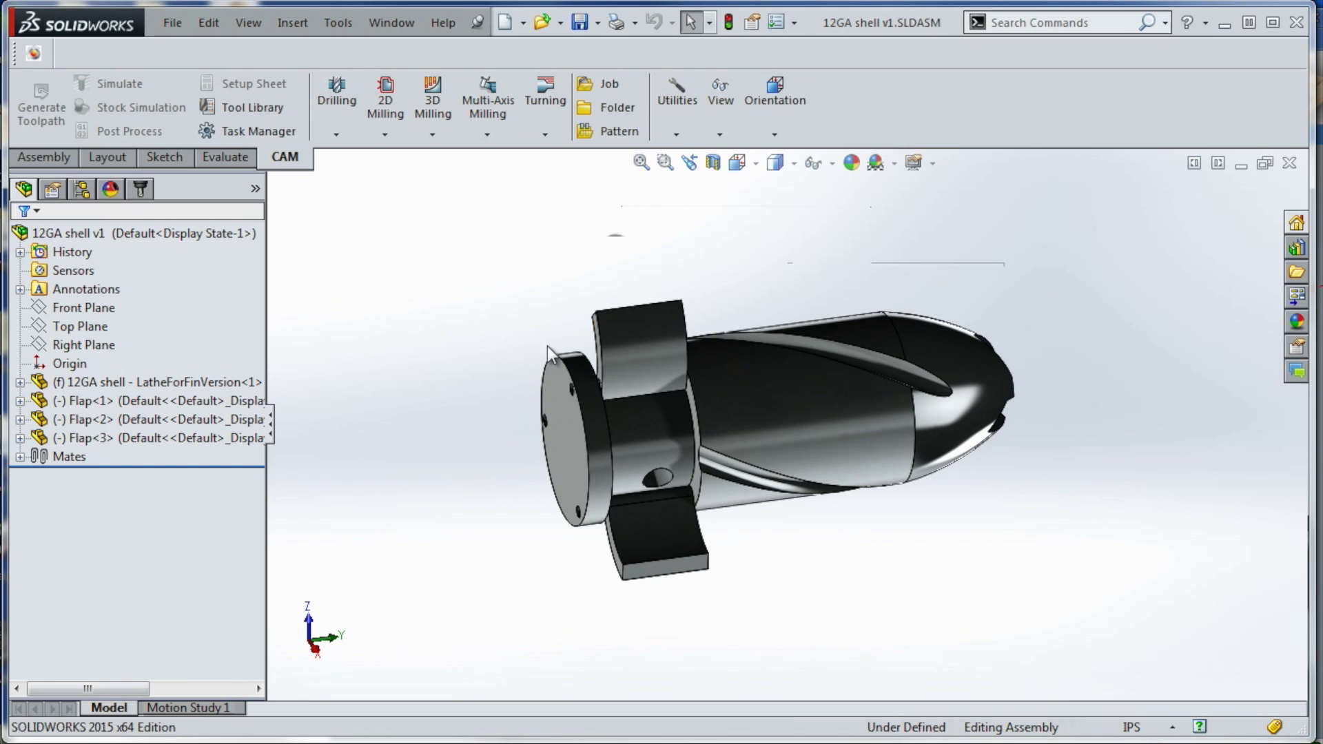
Swing the upper and lower flaps in the groove behind the end disc to demonstrate their movement
drag(616, 329, 610, 350)
mouse_move(657, 537)
mouse_down()
mouse_move(663, 528)
mouse_move(656, 547)
mouse_up()
drag(604, 365, 642, 390)
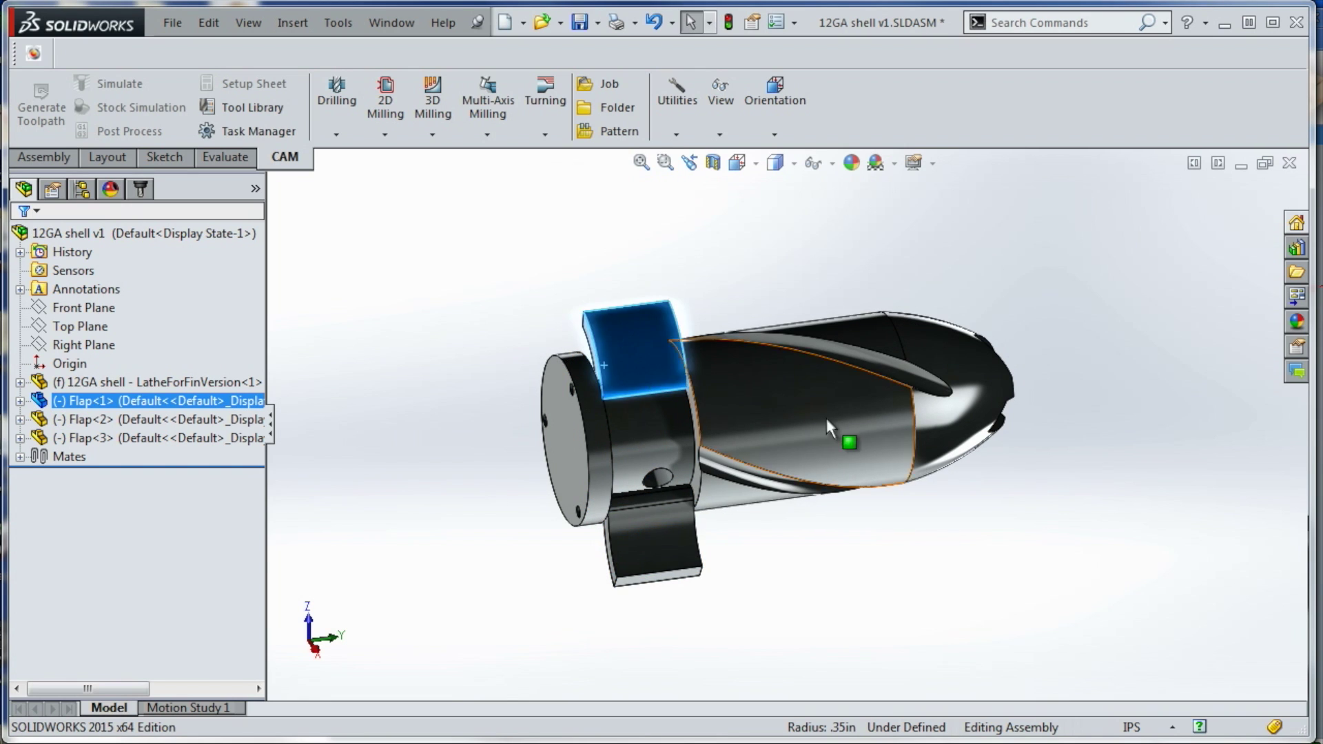
Open the 12GA shell - LatheForFinVersion part from the assembly and reveal the sketch under Cut-Extrude2
middle_drag(825, 417, 734, 395)
click(718, 398)
right_click(718, 398)
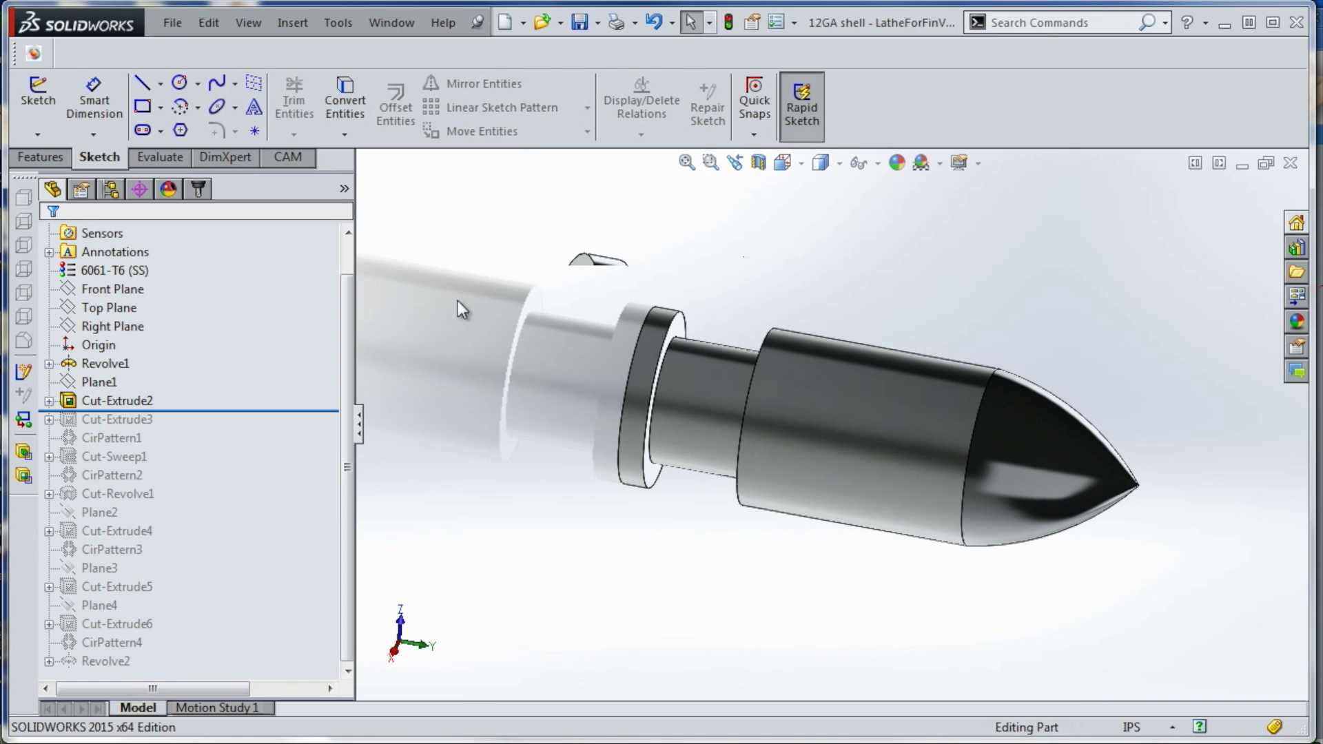
click(48, 400)
click(116, 417)
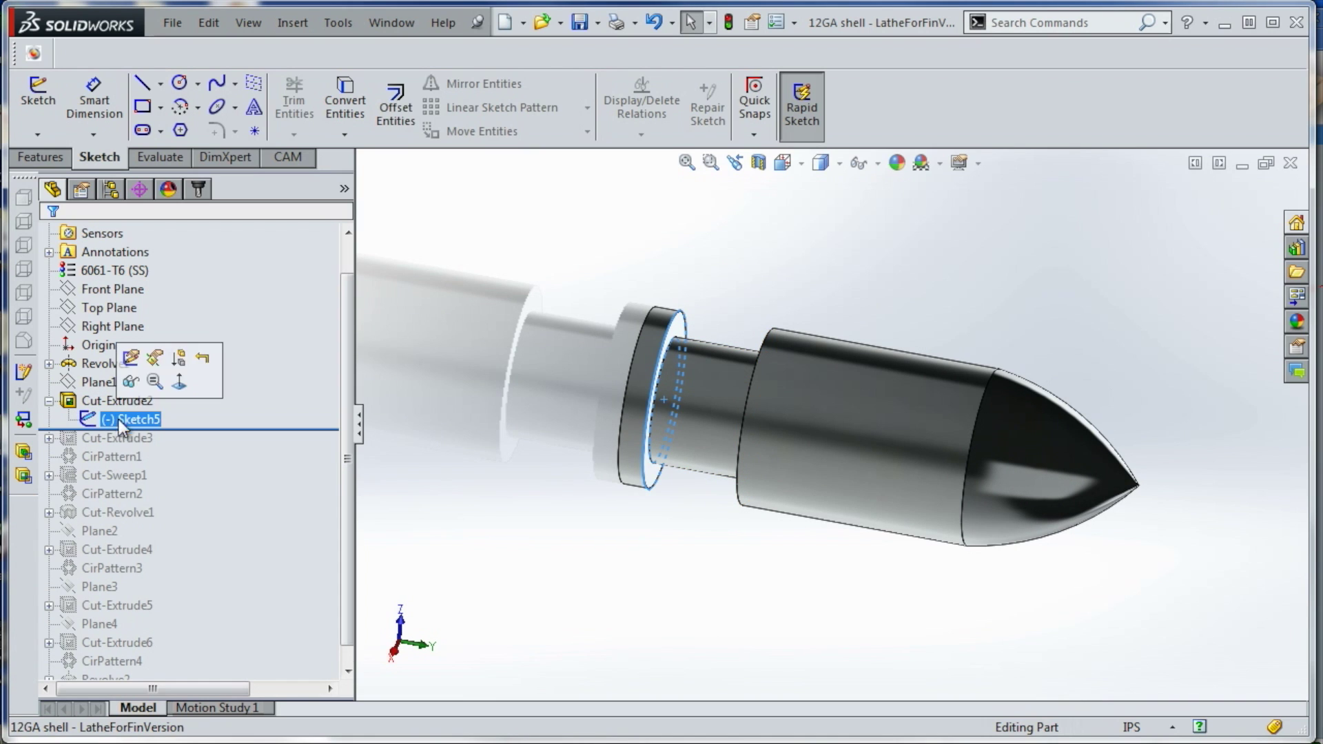
Roll the model forward past Cut-Extrude3, reveal its sketch, and examine the hole running through the end disc into the shoulder
drag(259, 430, 260, 448)
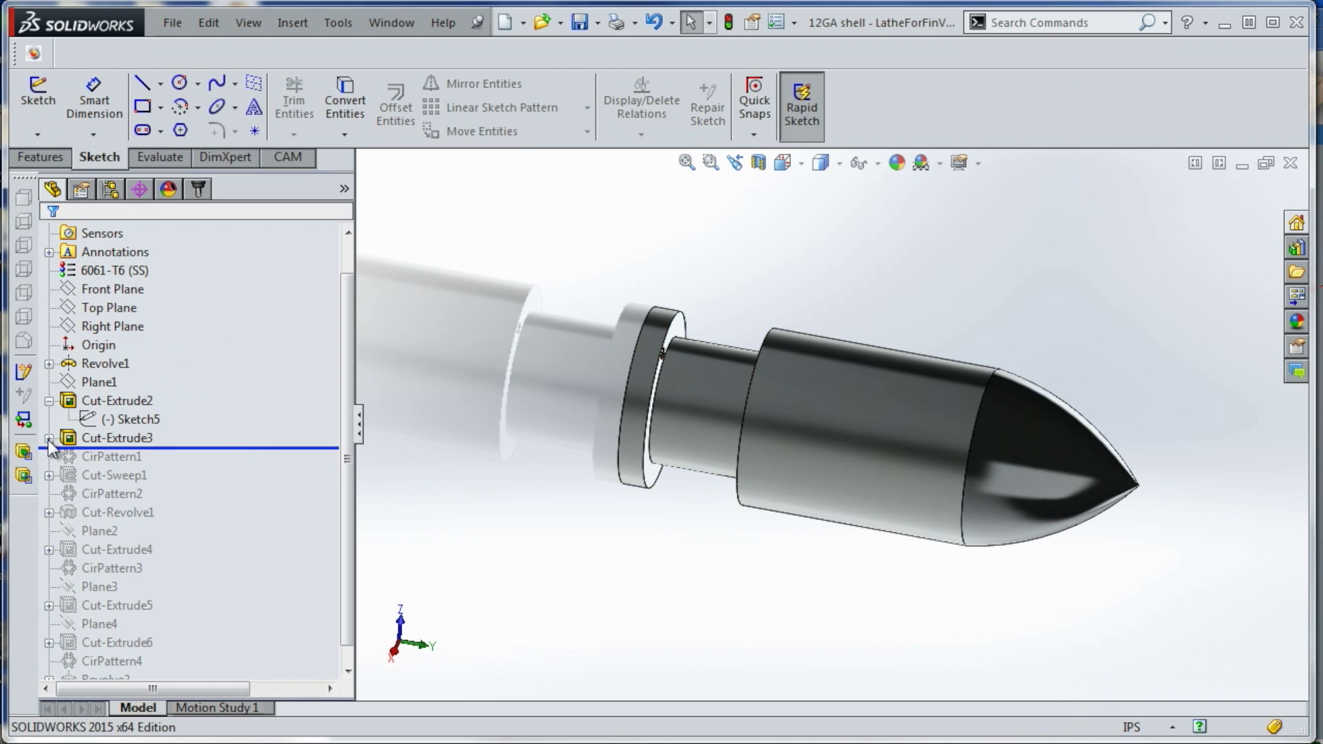
click(49, 438)
click(108, 458)
mouse_move(510, 345)
middle_down()
mouse_move(634, 345)
mouse_move(828, 292)
middle_up()
scroll(854, 344, down, 5)
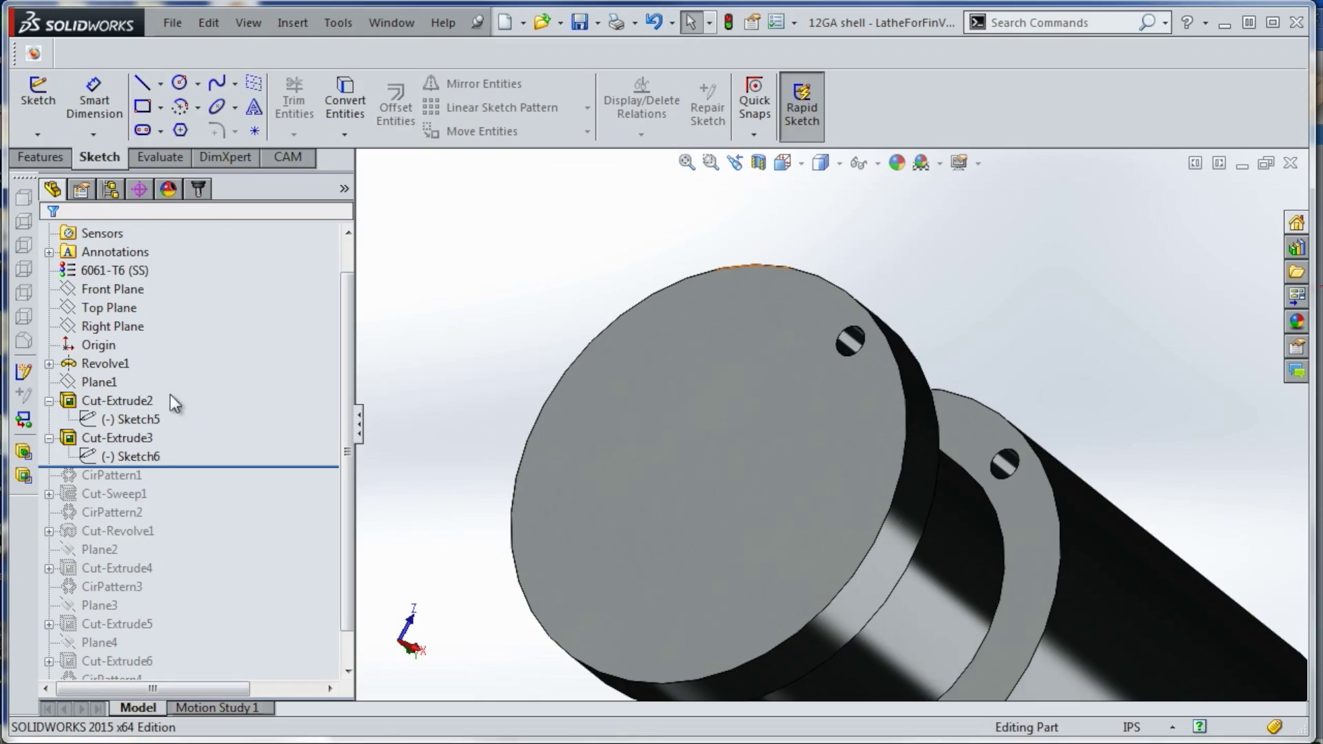
click(134, 440)
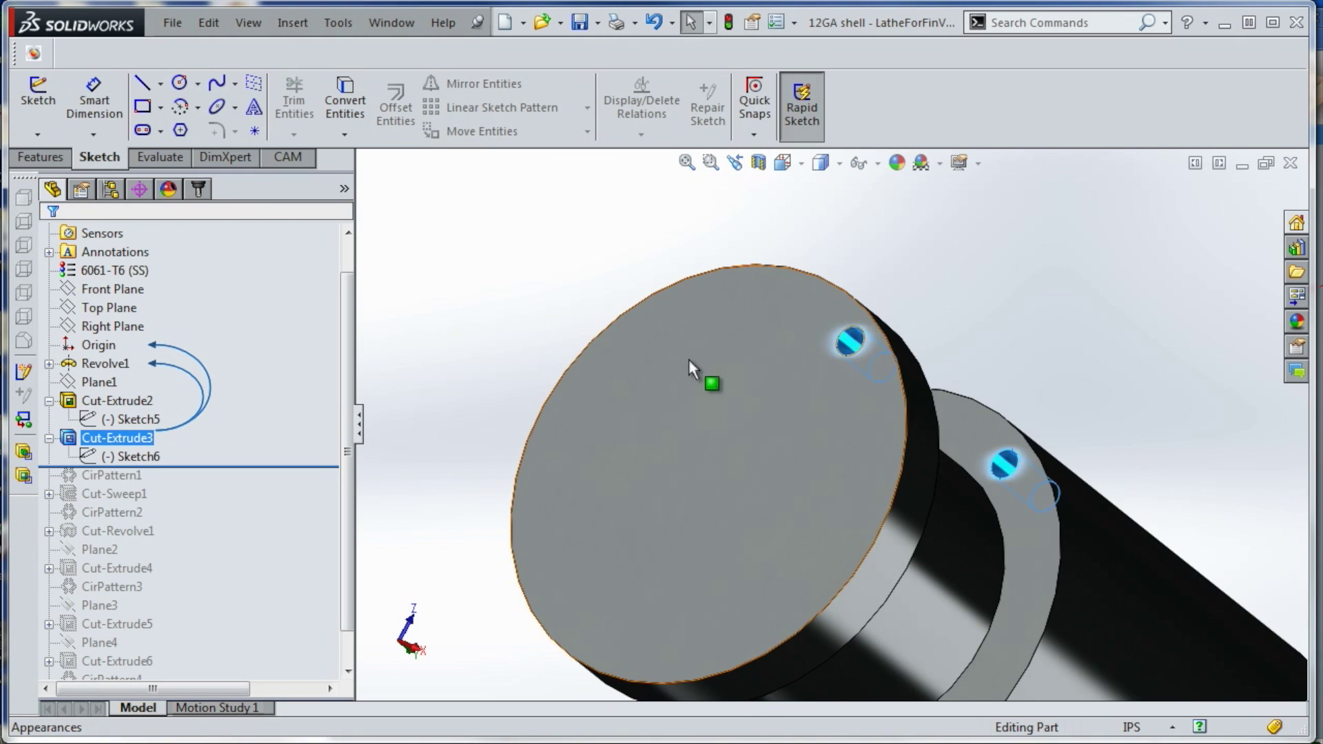
middle_drag(917, 362, 1052, 463)
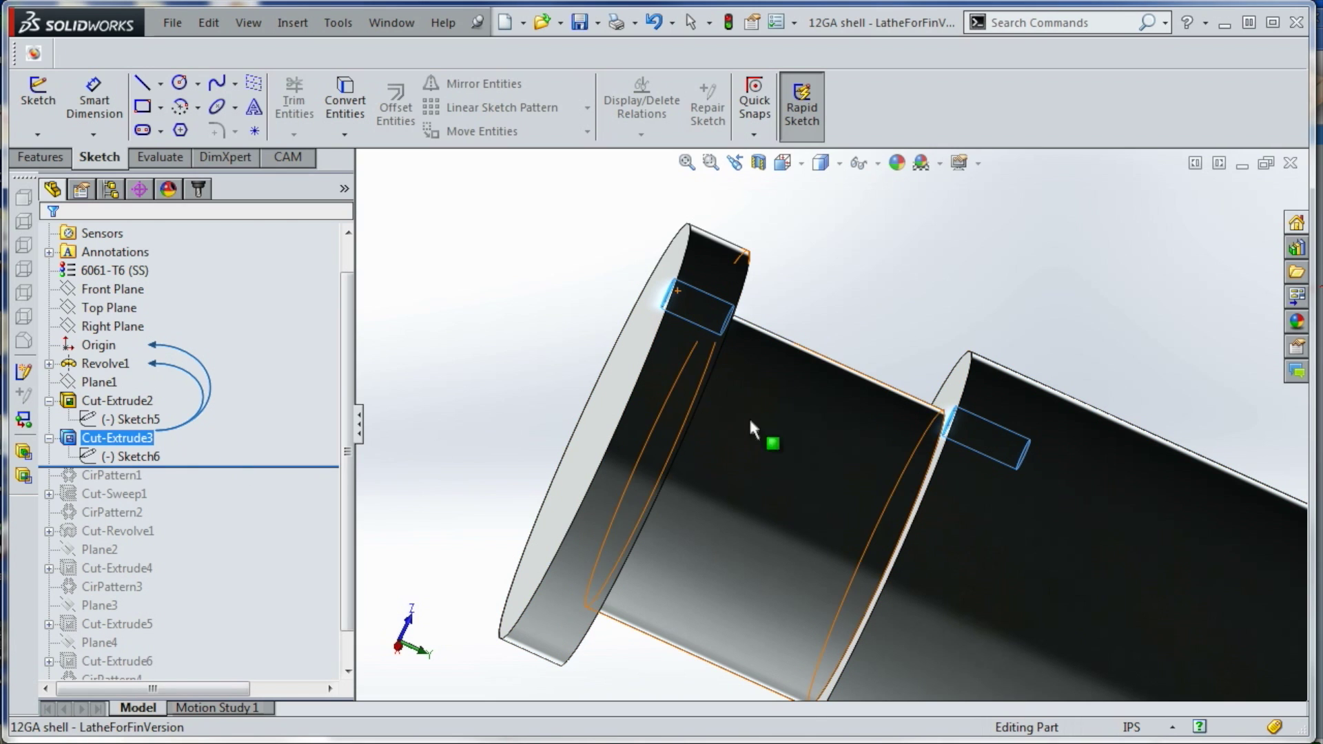
Open CirPattern1 for editing, review the axis, angle and instance settings of the hole pattern, and accept it
click(107, 474)
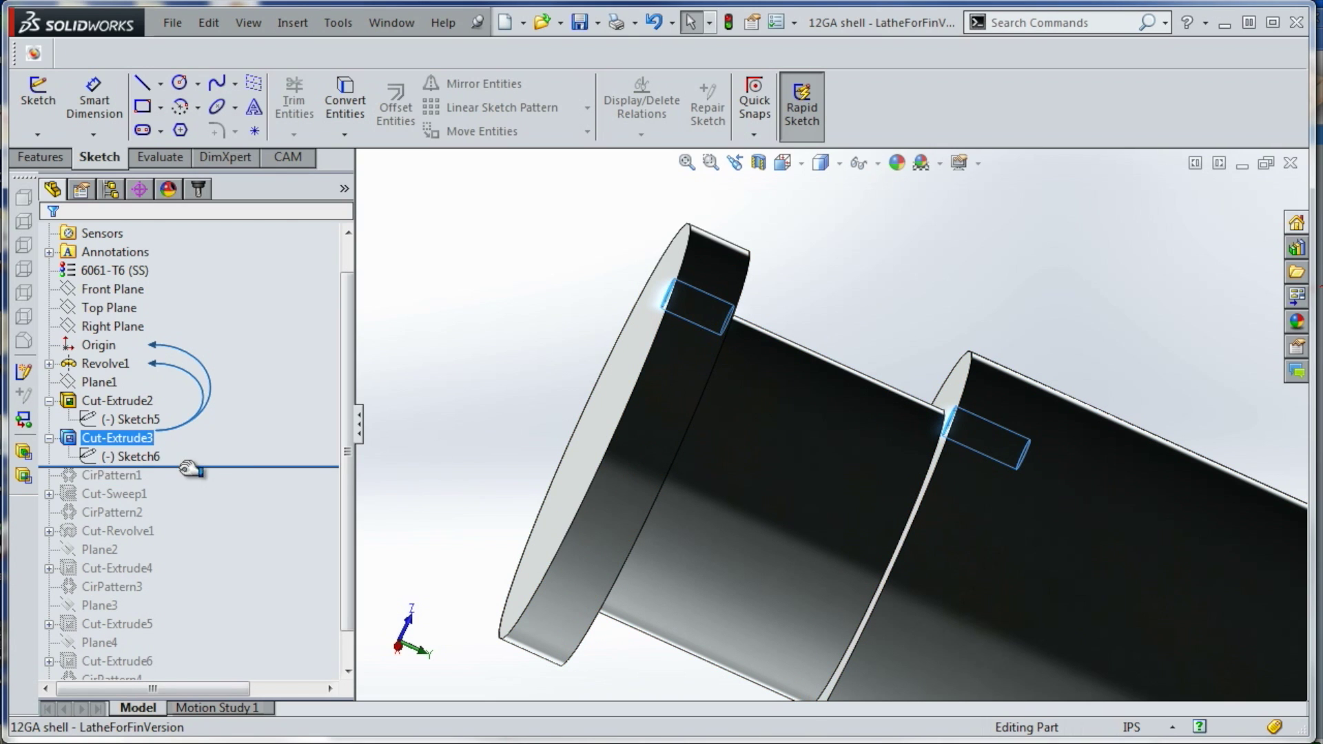
right_click(114, 475)
click(133, 428)
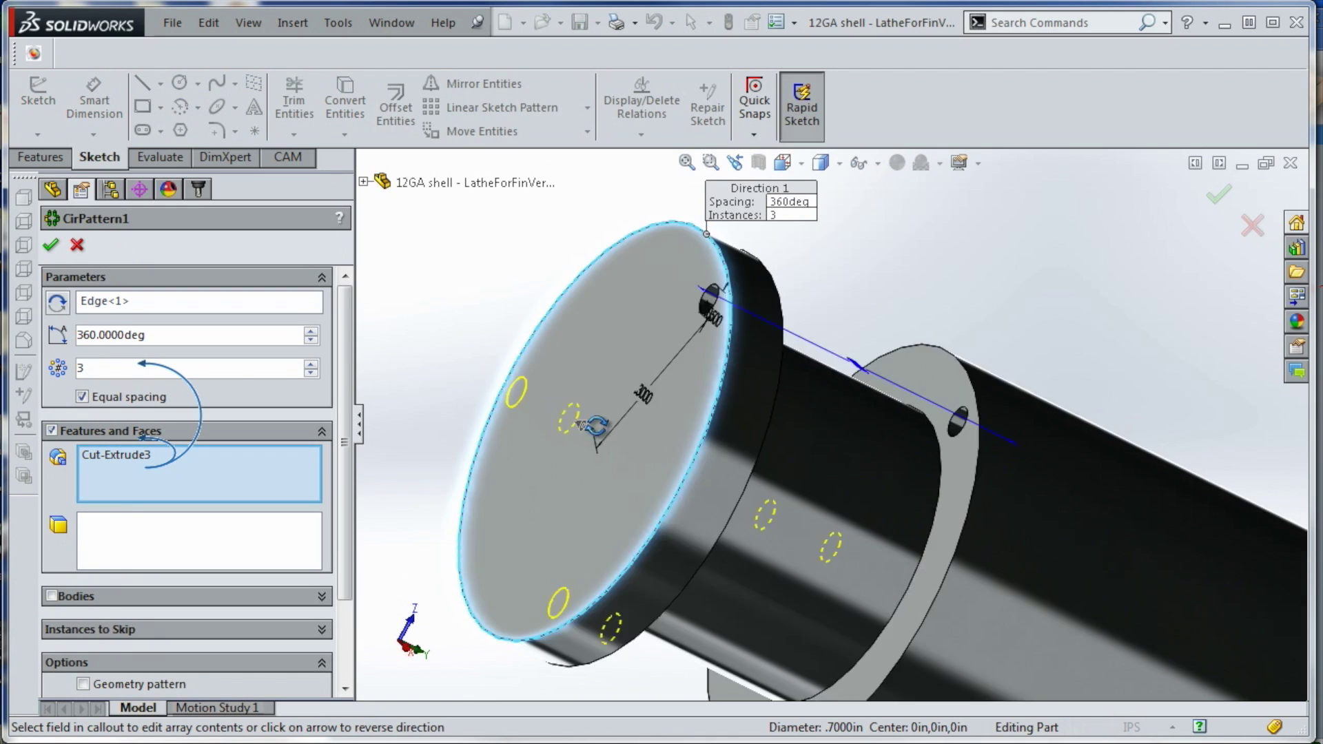
middle_drag(580, 421, 573, 411)
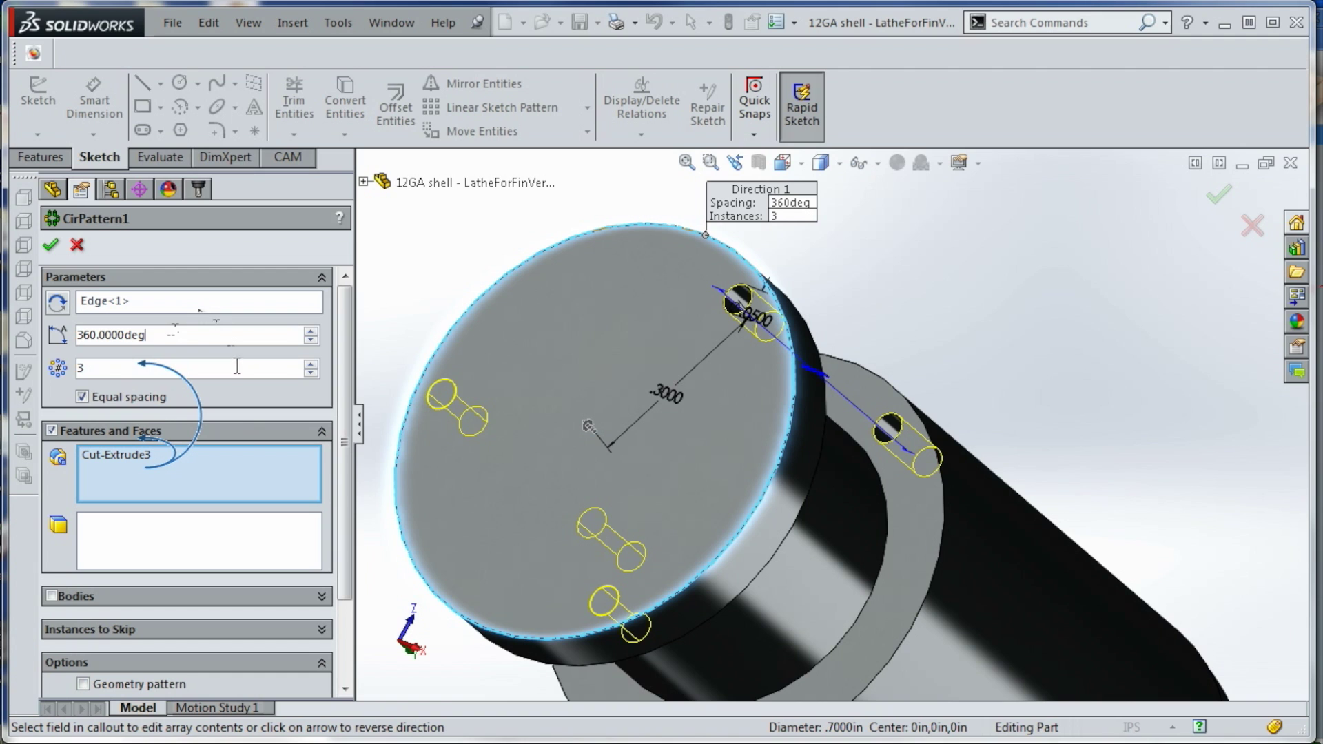
click(51, 246)
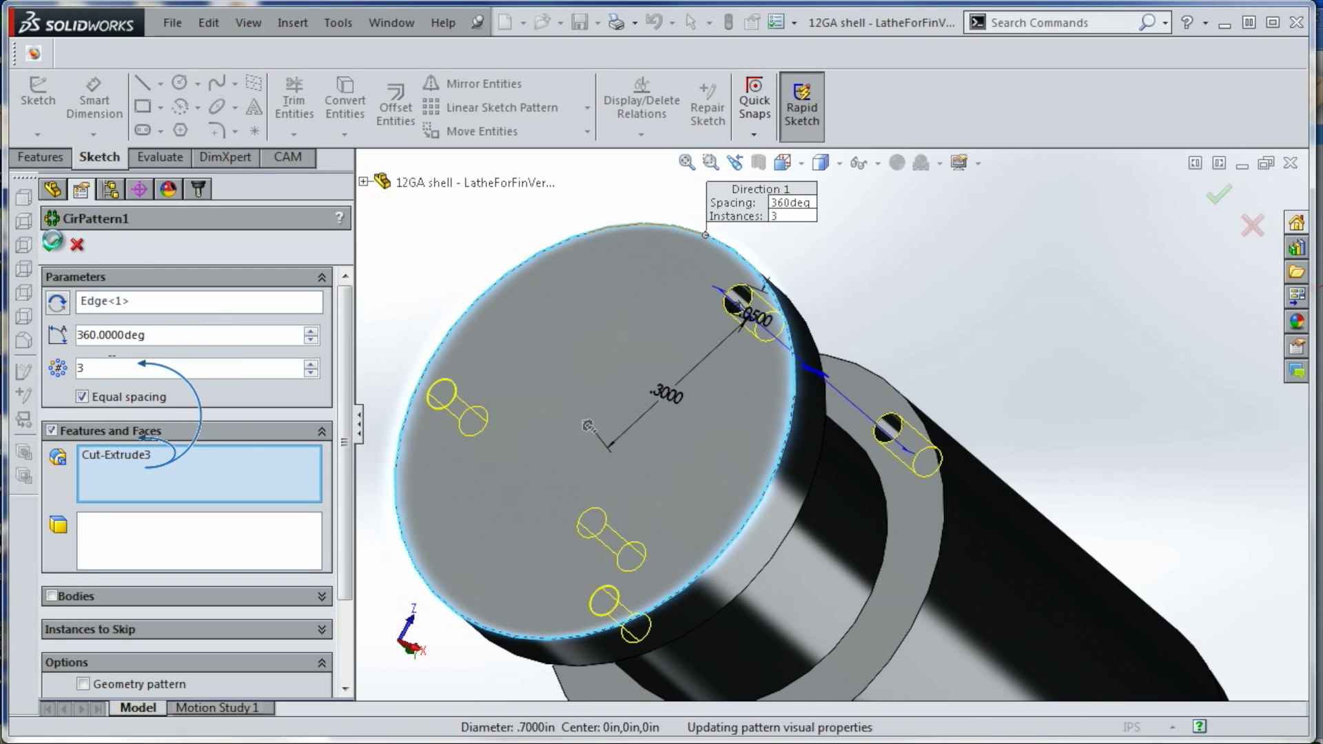
Roll the model forward past Cut-Sweep1 and examine the spiral groove along the shell body
drag(177, 486, 178, 503)
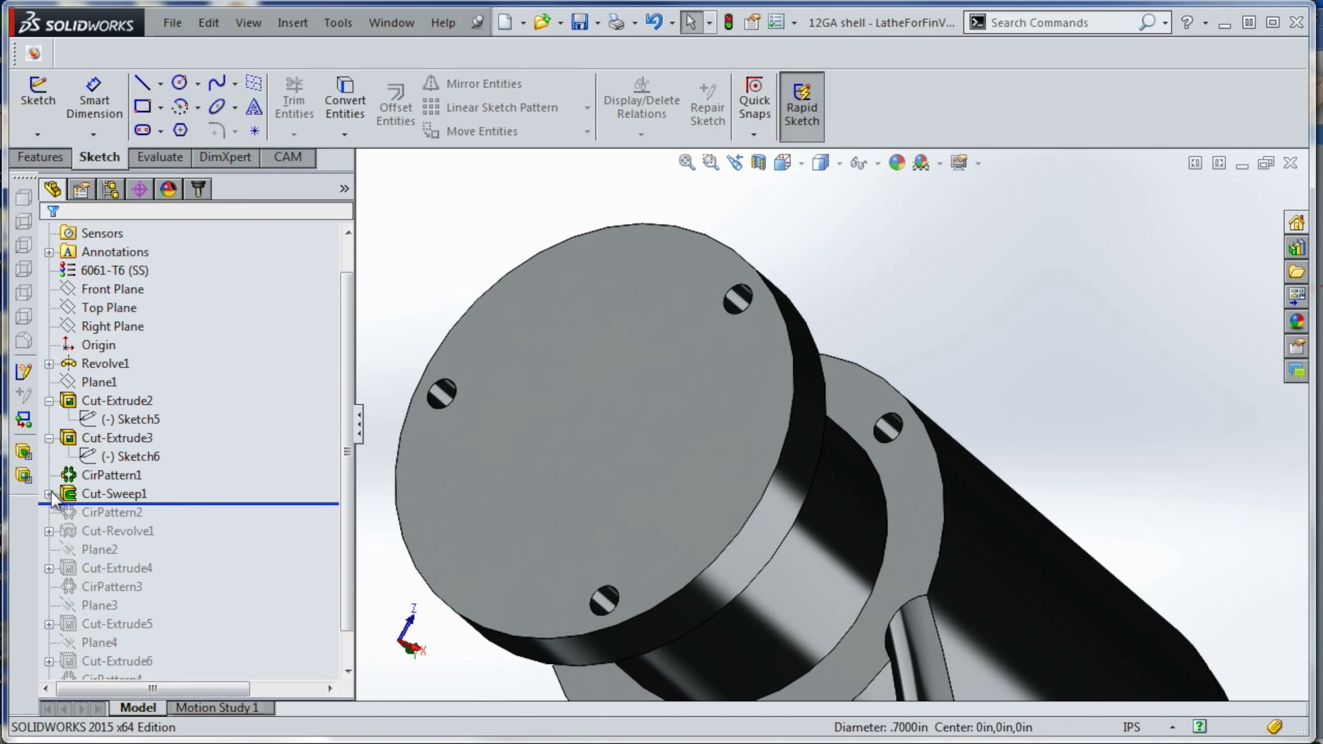
scroll(823, 399, up, 4)
middle_click(795, 417)
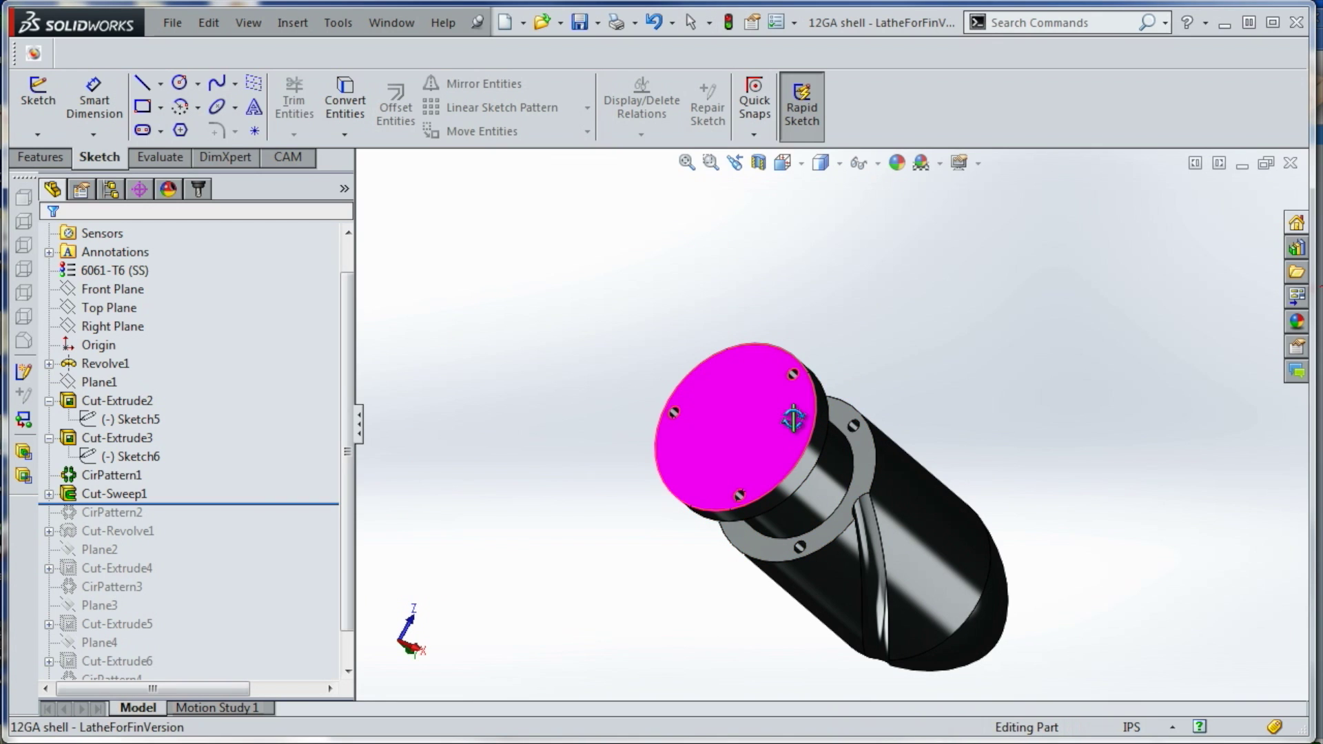
middle_drag(791, 418, 740, 289)
middle_drag(656, 273, 712, 363)
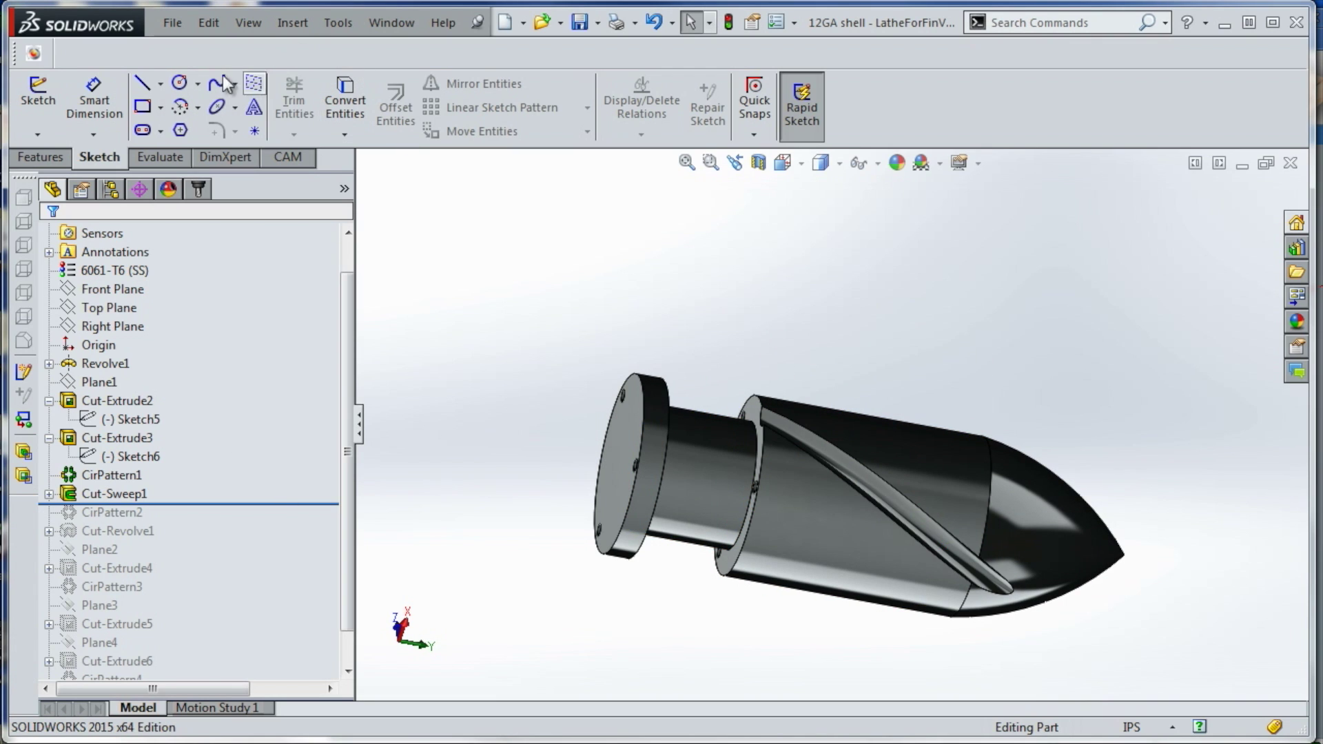
Sketch a circle of 0.35 in radius on the ring-shaped shoulder face, centred on the origin and matching its outer edge, and exit the sketch
click(40, 88)
mouse_move(685, 341)
middle_down()
mouse_move(813, 390)
mouse_move(828, 350)
middle_up()
click(802, 412)
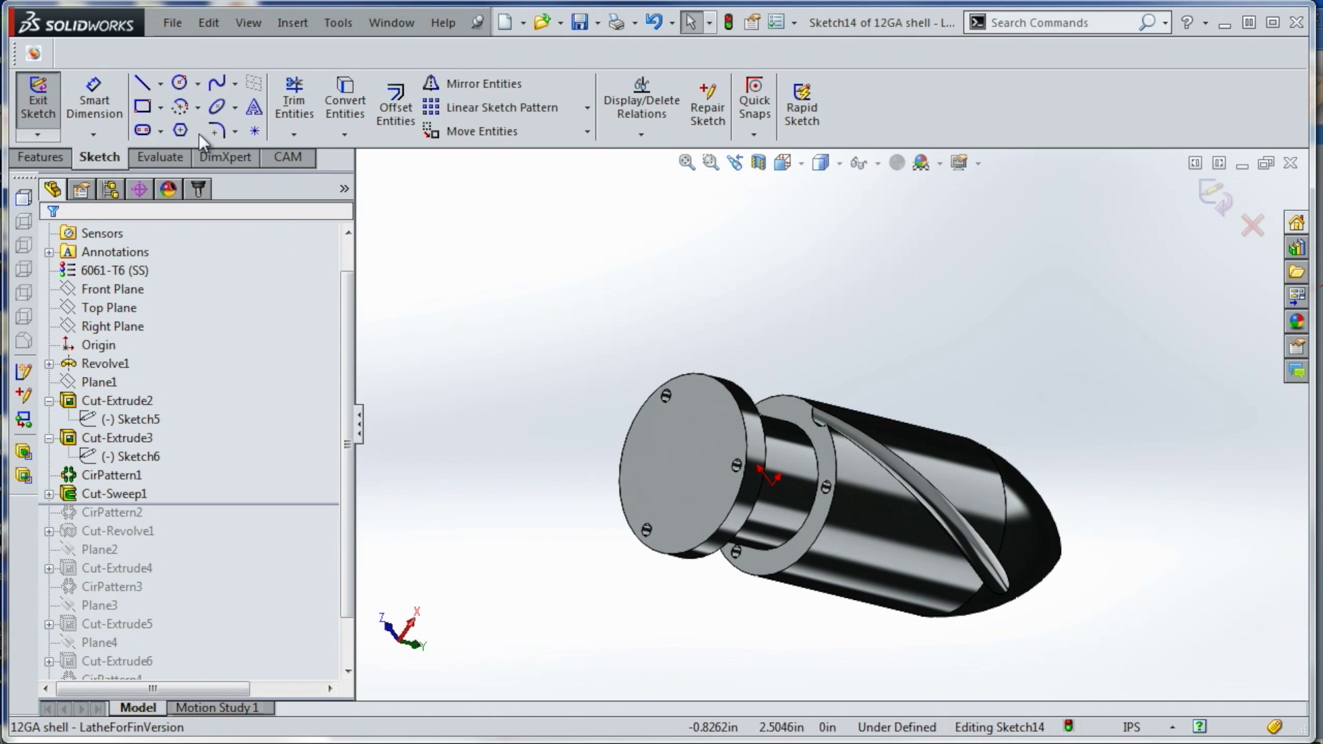
click(180, 85)
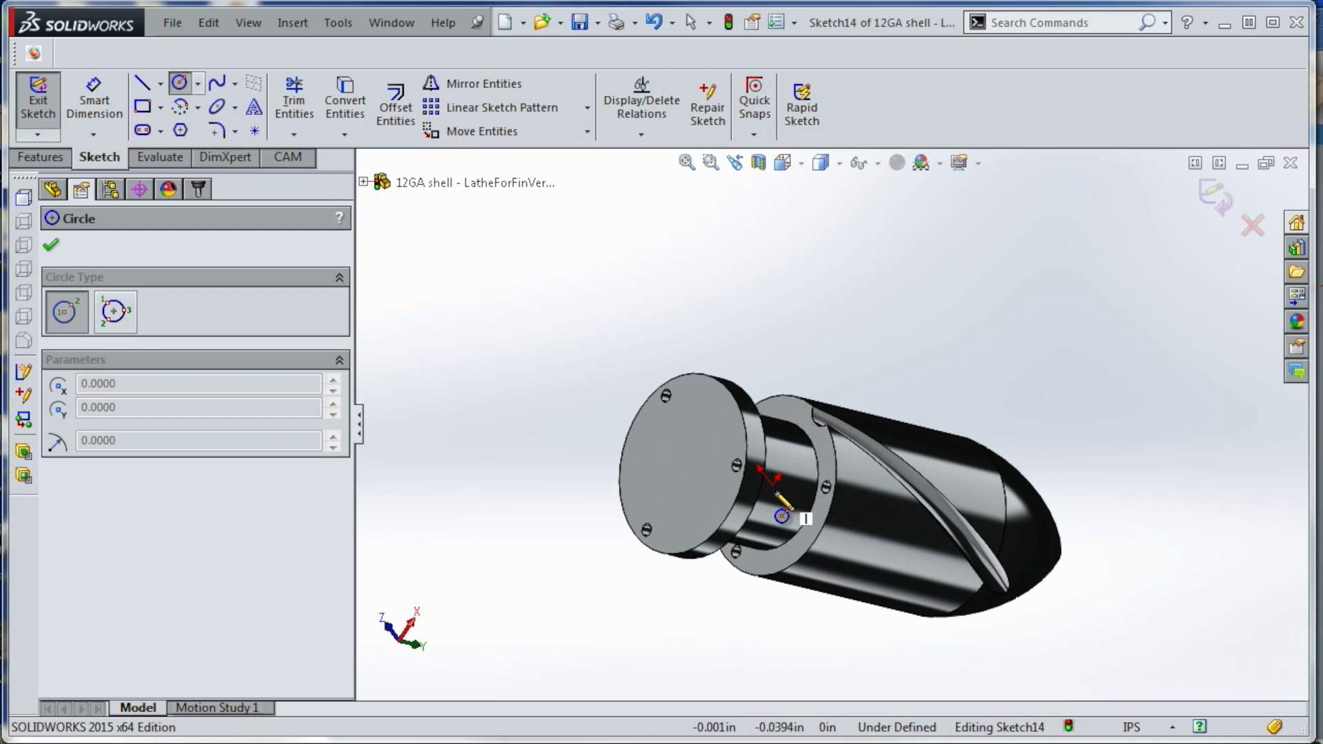
click(773, 486)
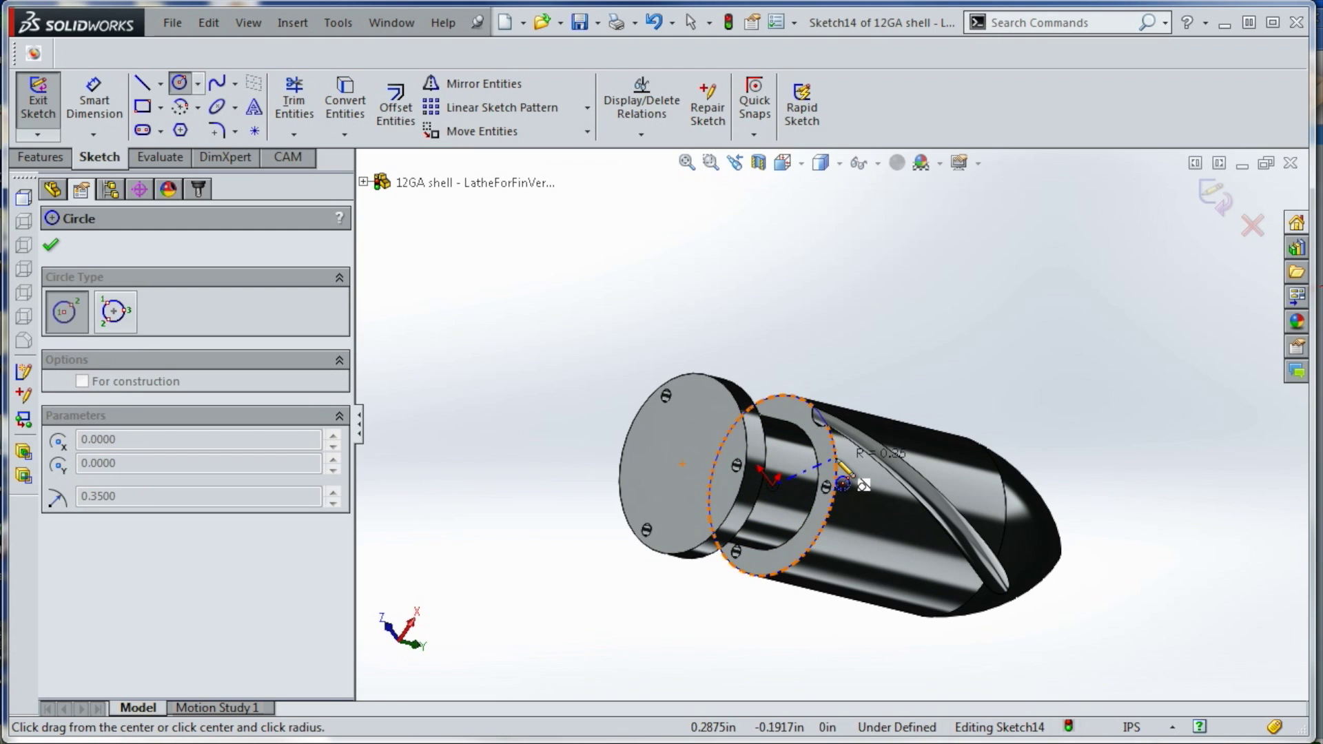
click(836, 465)
scroll(843, 482, down, 3)
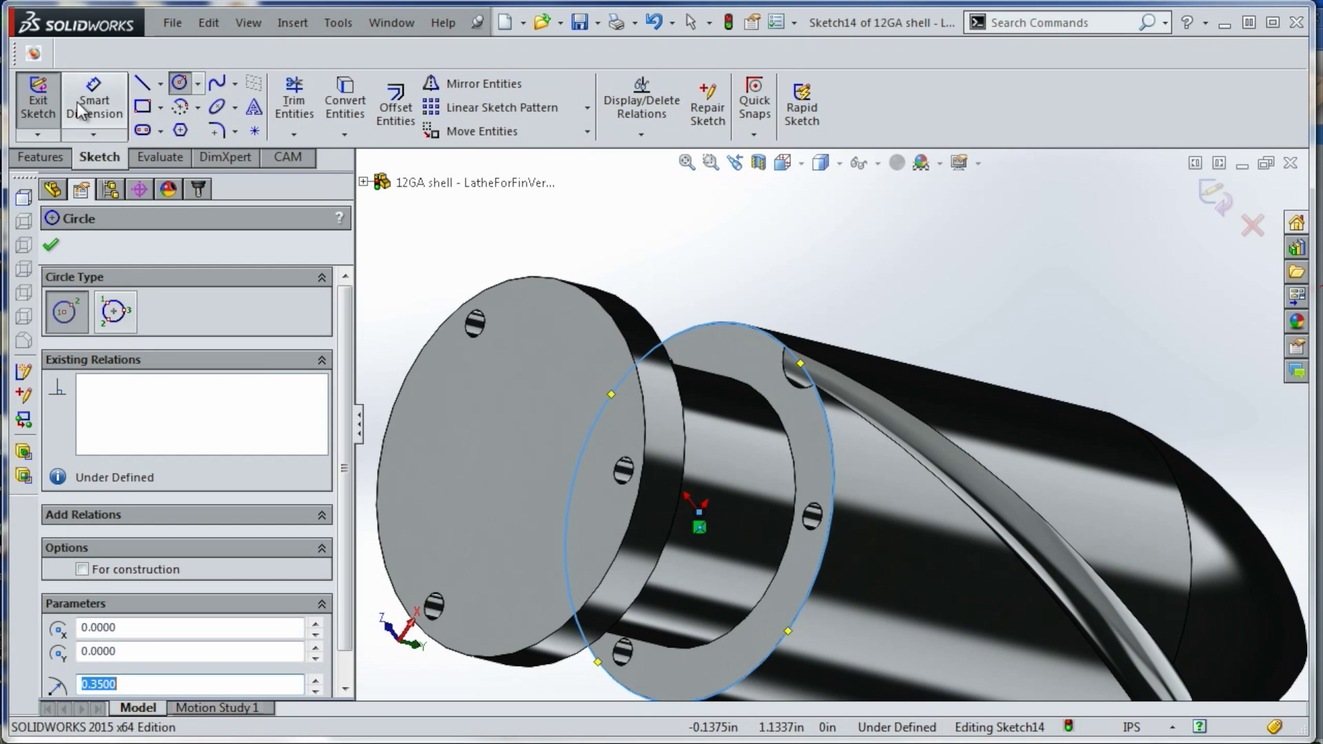
click(38, 100)
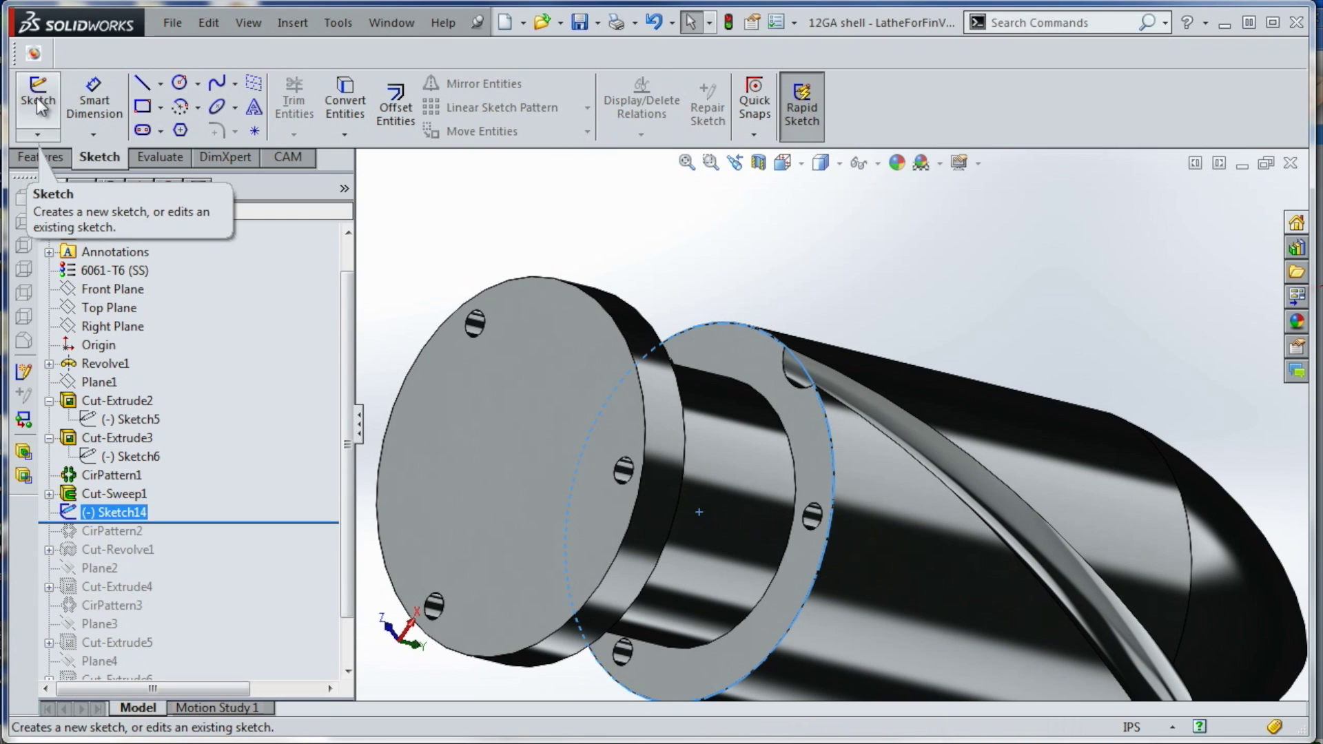
Start a Helix/Spiral curve from the circle sketch on the shoulder face
click(299, 22)
mouse_move(362, 209)
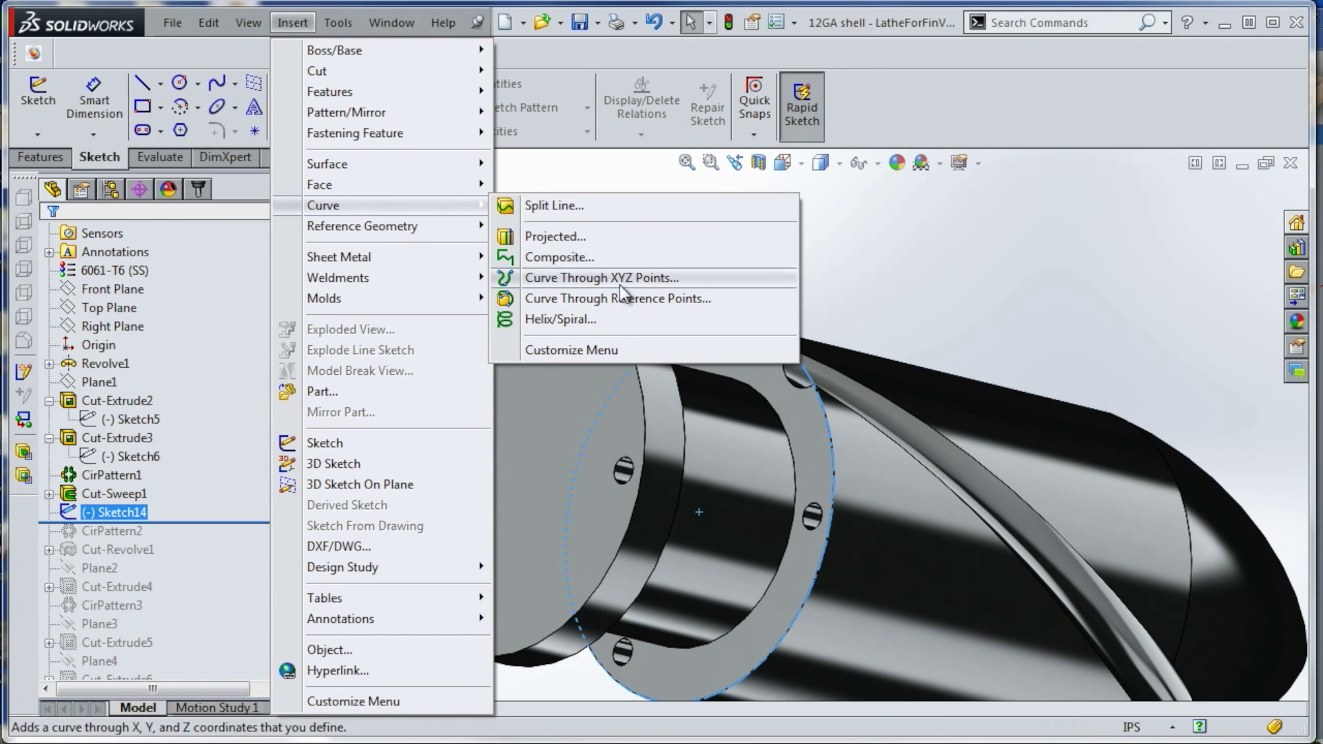
click(617, 321)
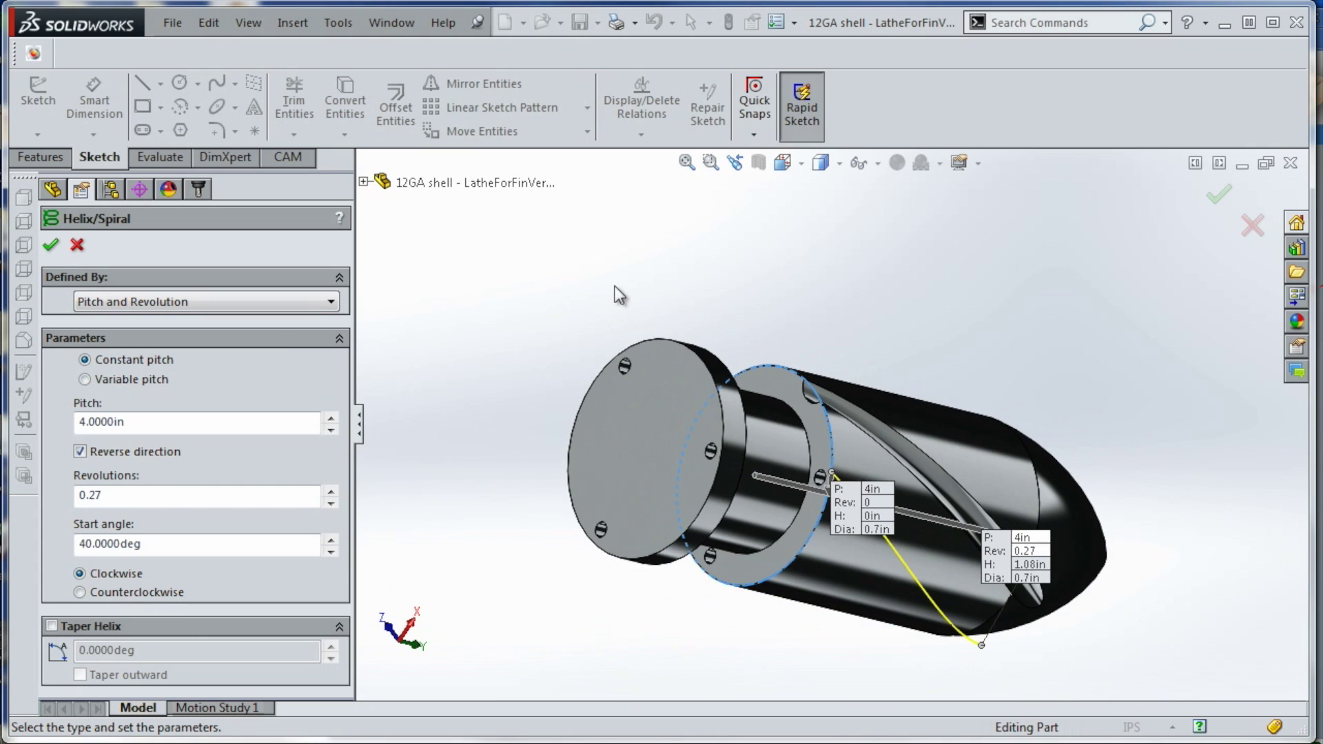
middle_drag(742, 276, 723, 241)
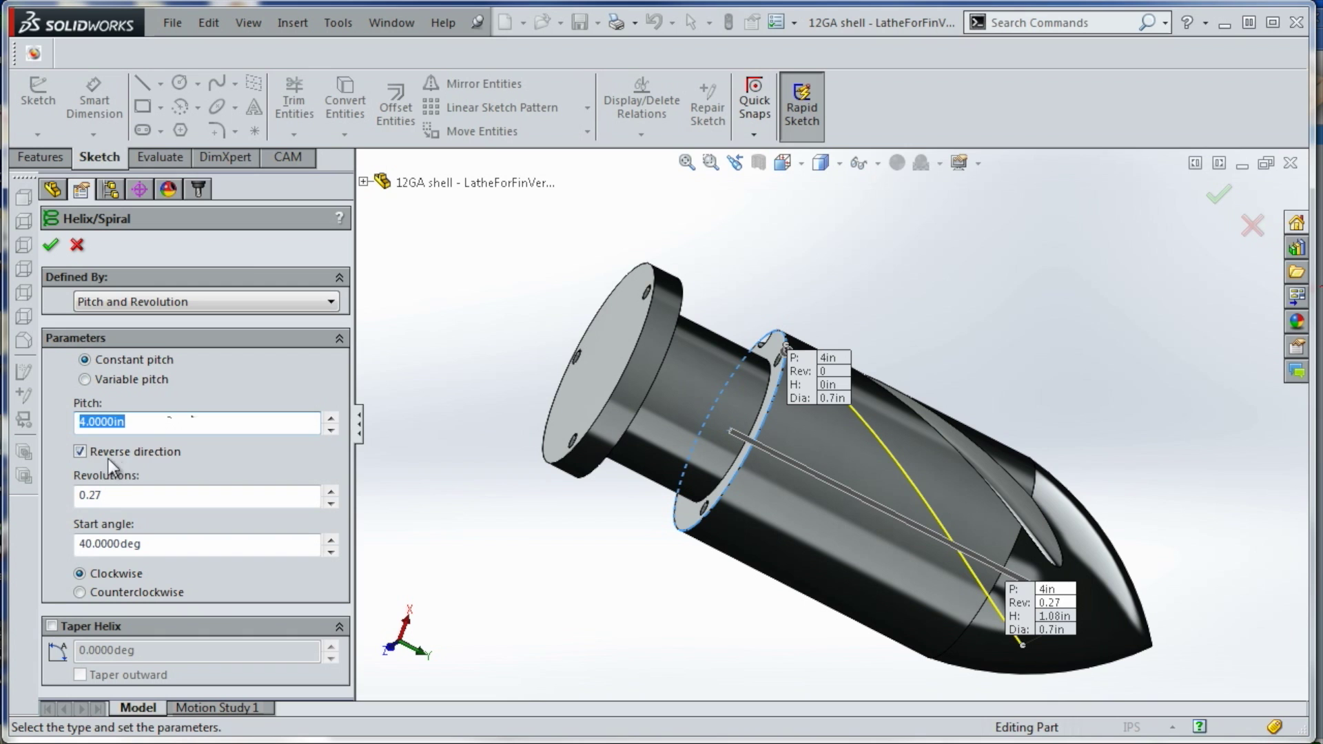
Try a helix with a pitch of 0.25 in and 5 revolutions around the shell body
click(134, 498)
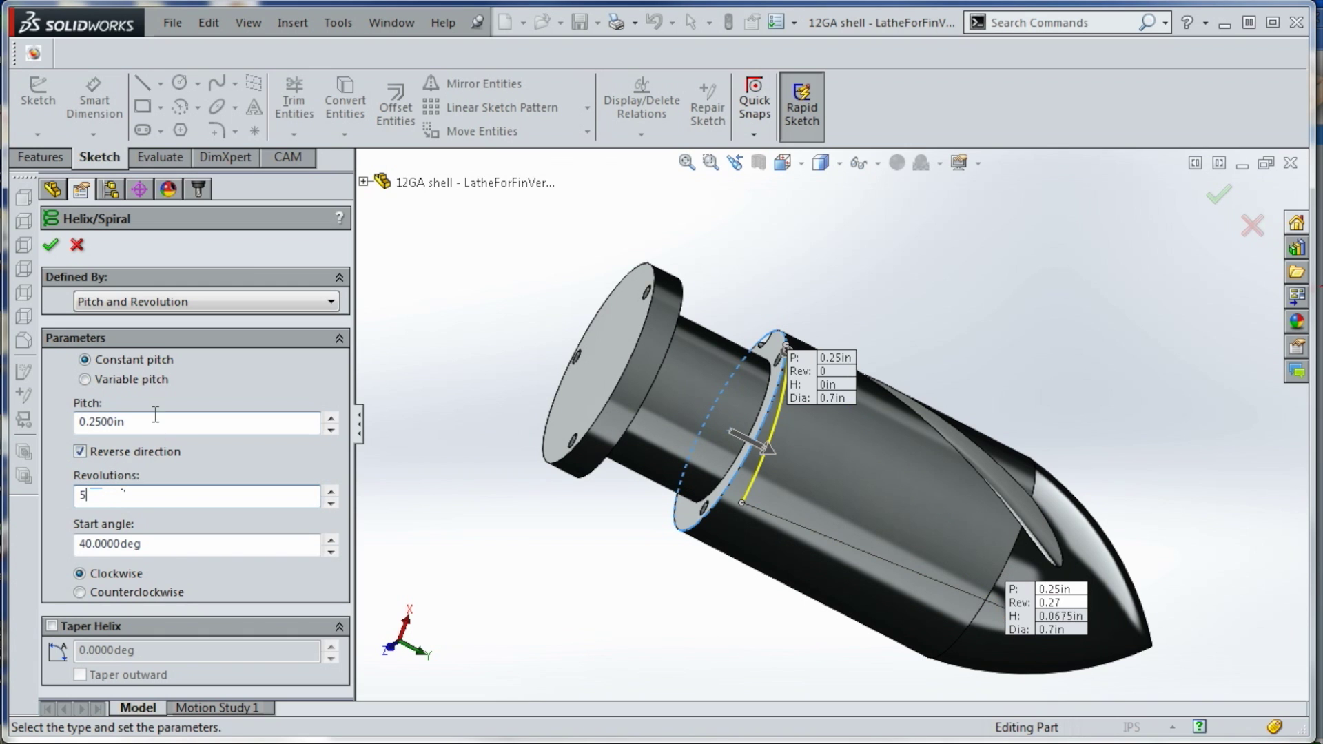
text(5)
click(155, 414)
middle_drag(641, 289, 343, 426)
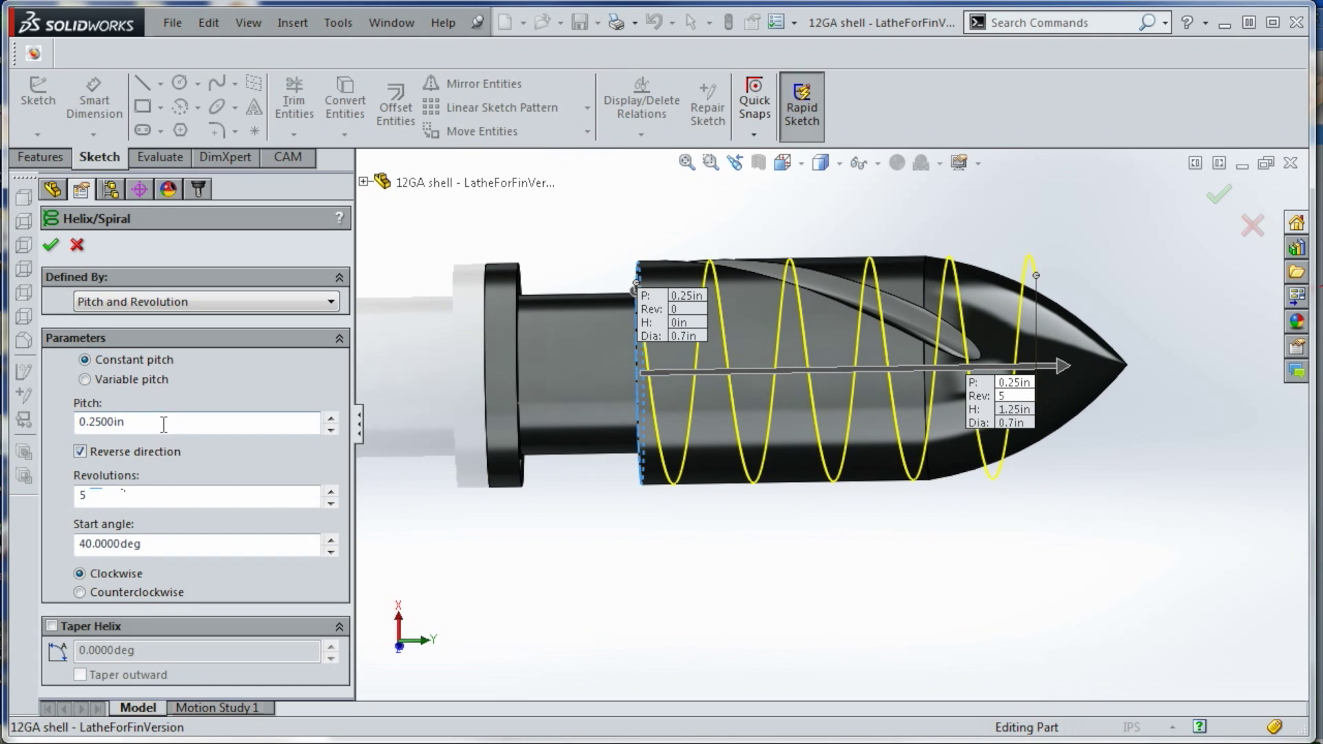
scroll(425, 433, up, 1)
middle_drag(424, 432, 420, 403)
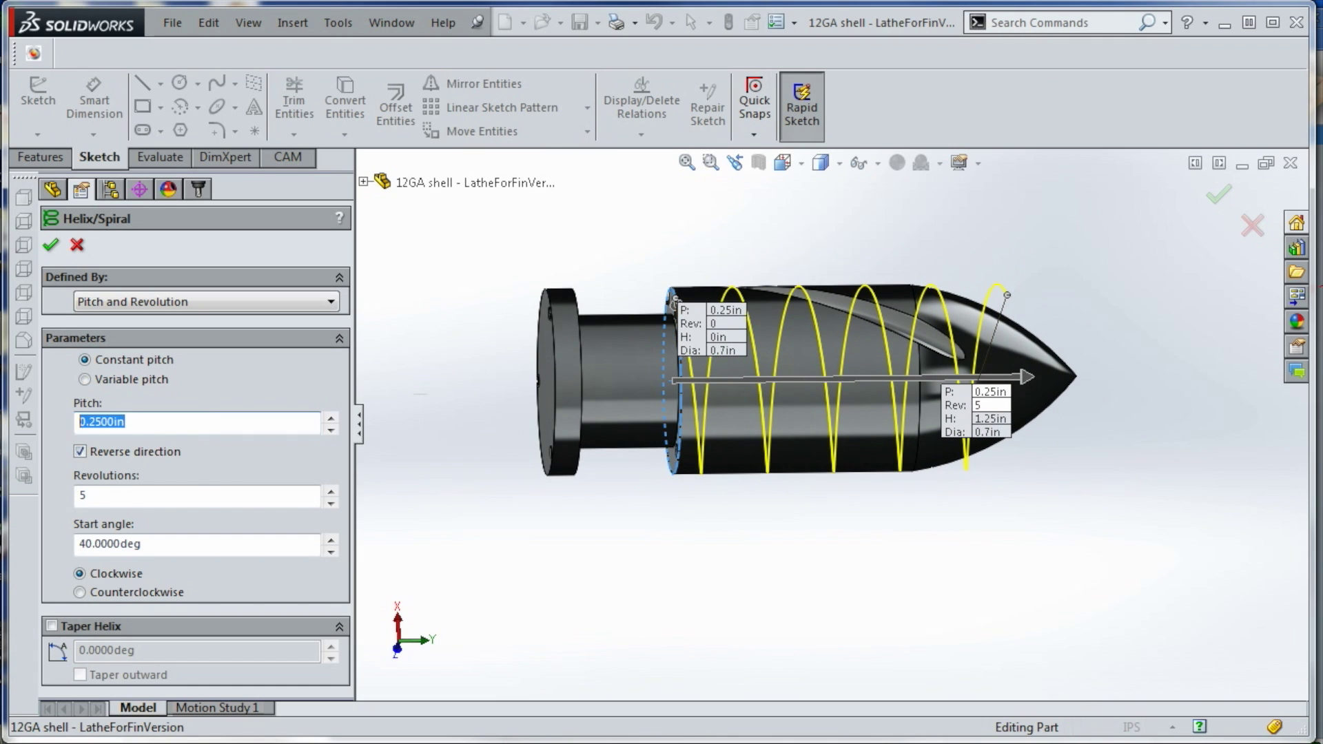
Set the helix pitch to 4 in and its revolutions to 0.3
click(130, 497)
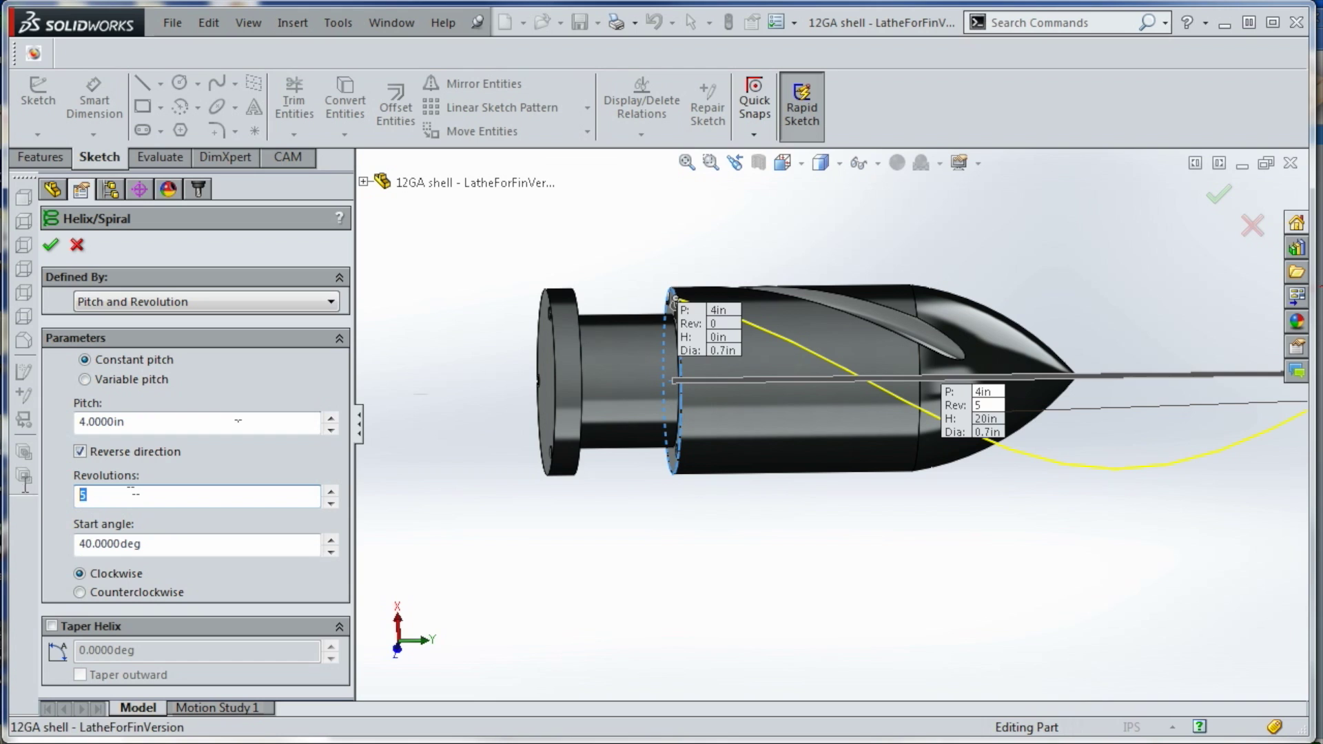
scroll(854, 358, down, 2)
key(BackSpace)
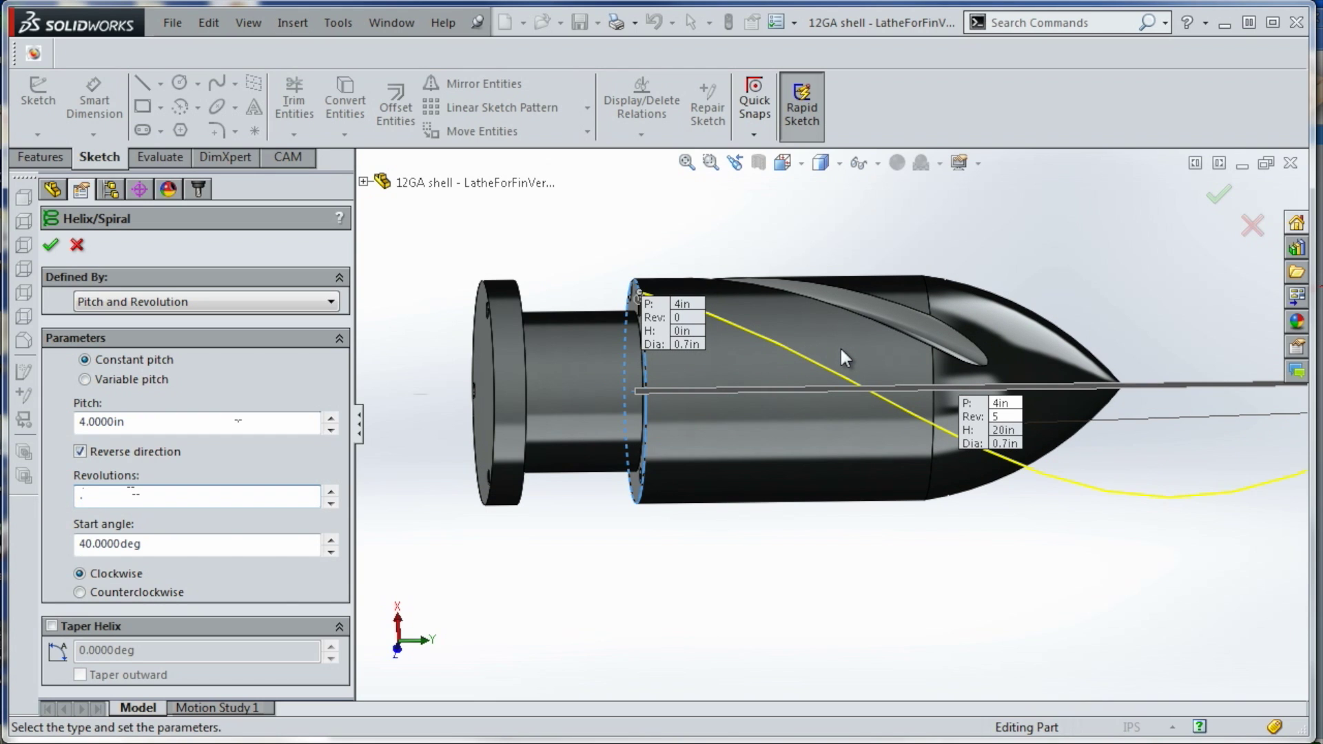
text(.3)
key(Return)
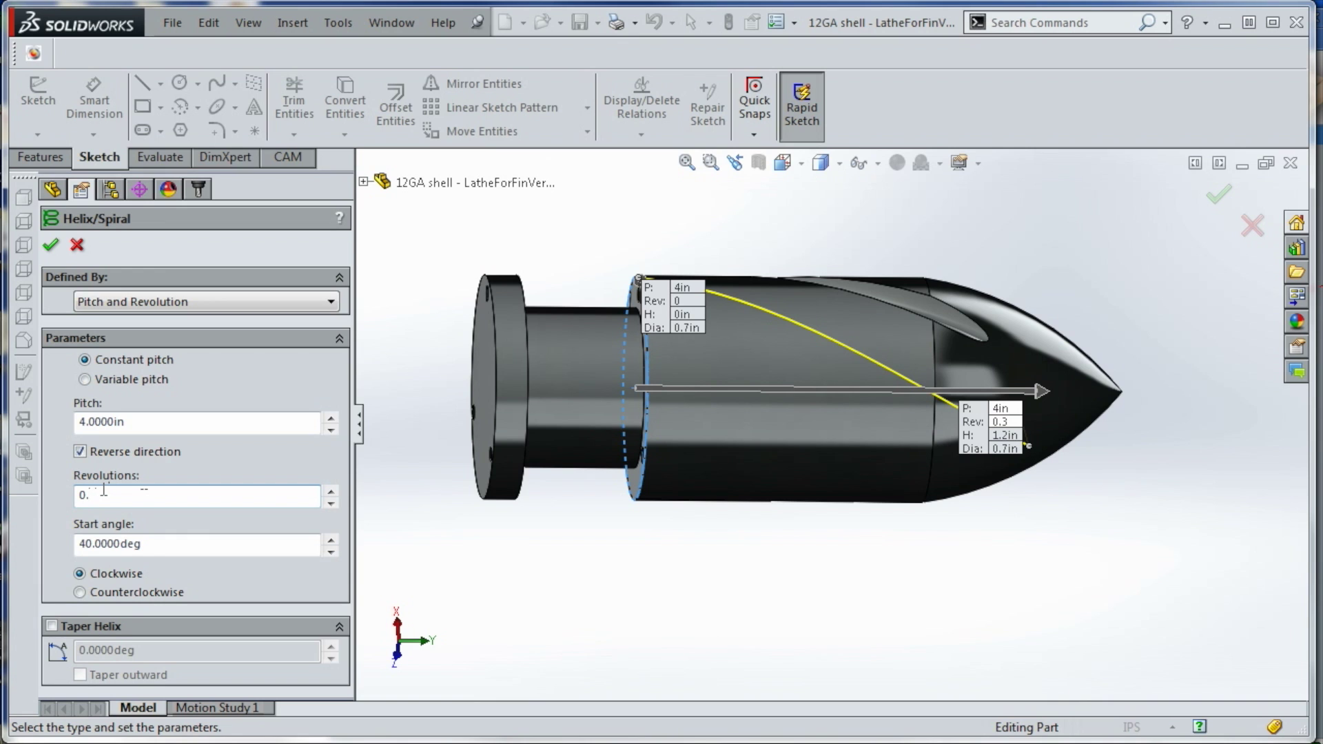
Set the helix revolutions to 0.27, then switch Reverse direction off and back on
scroll(955, 311, down, 5)
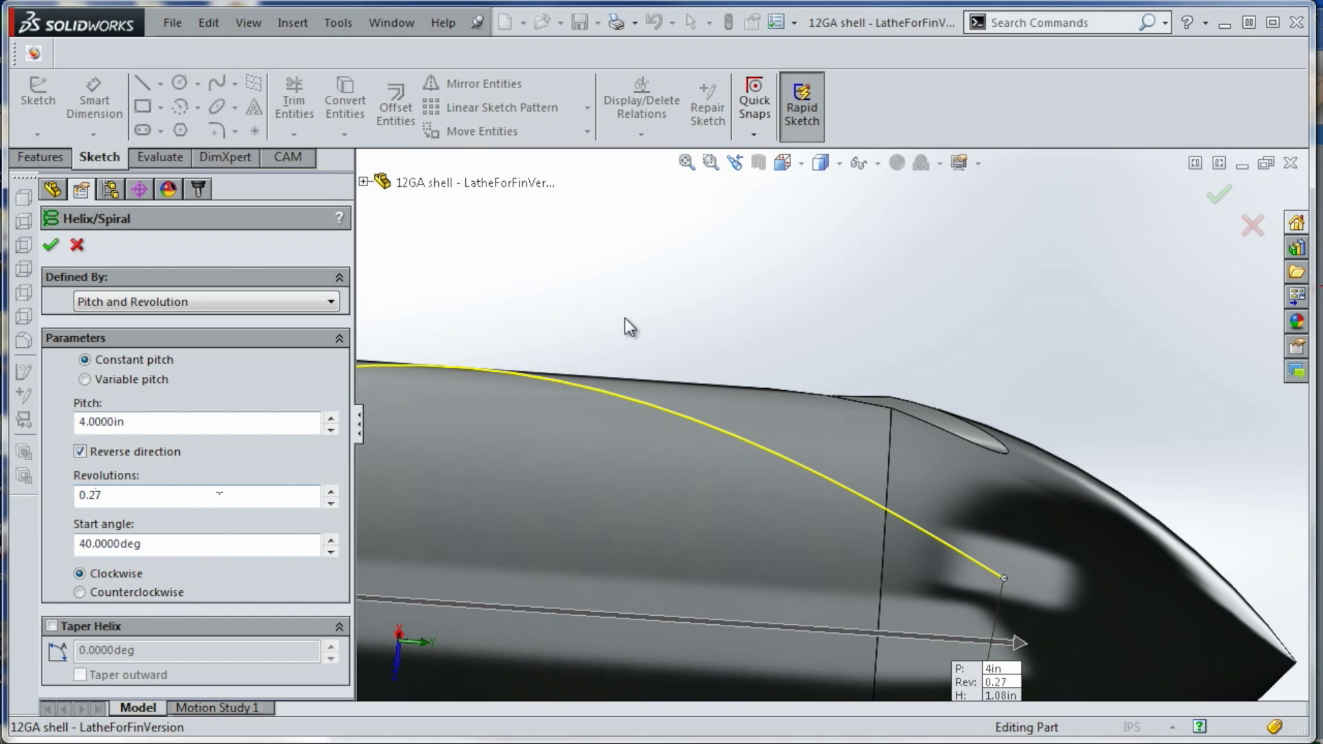
scroll(630, 327, up, 3)
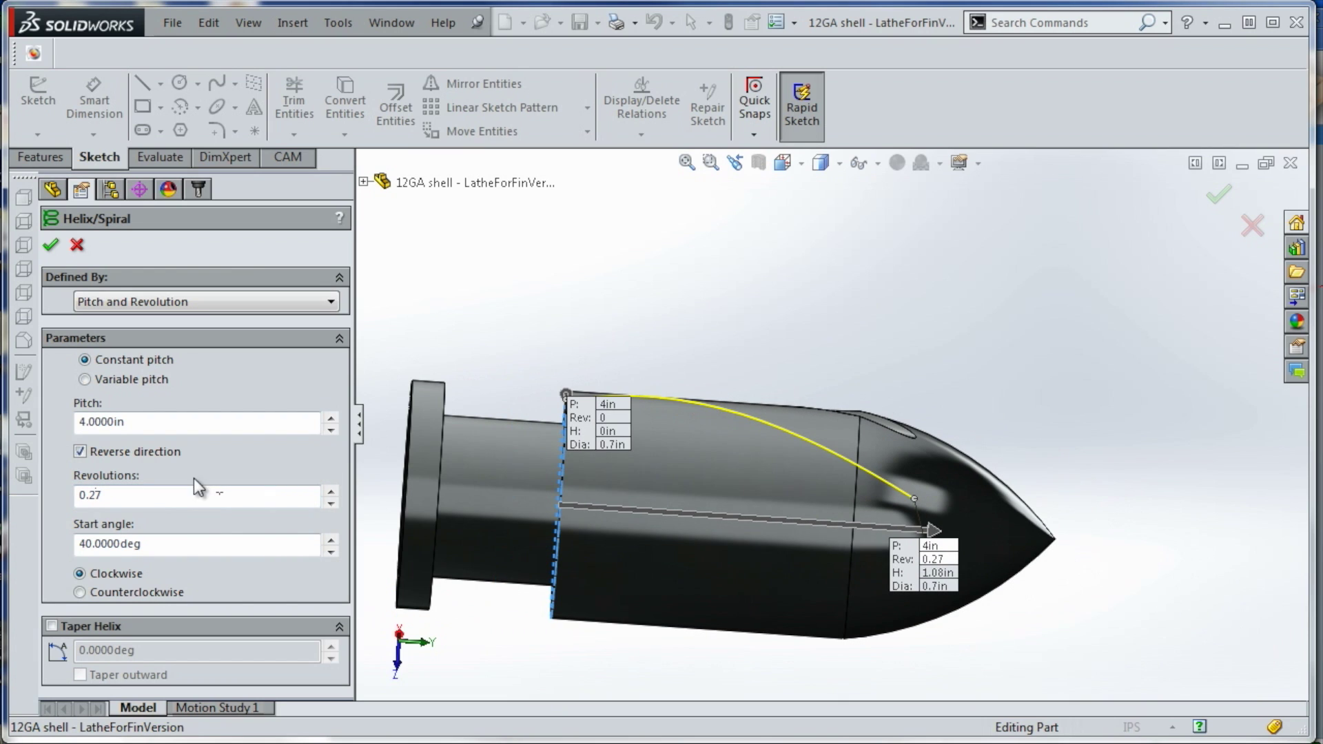
click(81, 451)
click(83, 455)
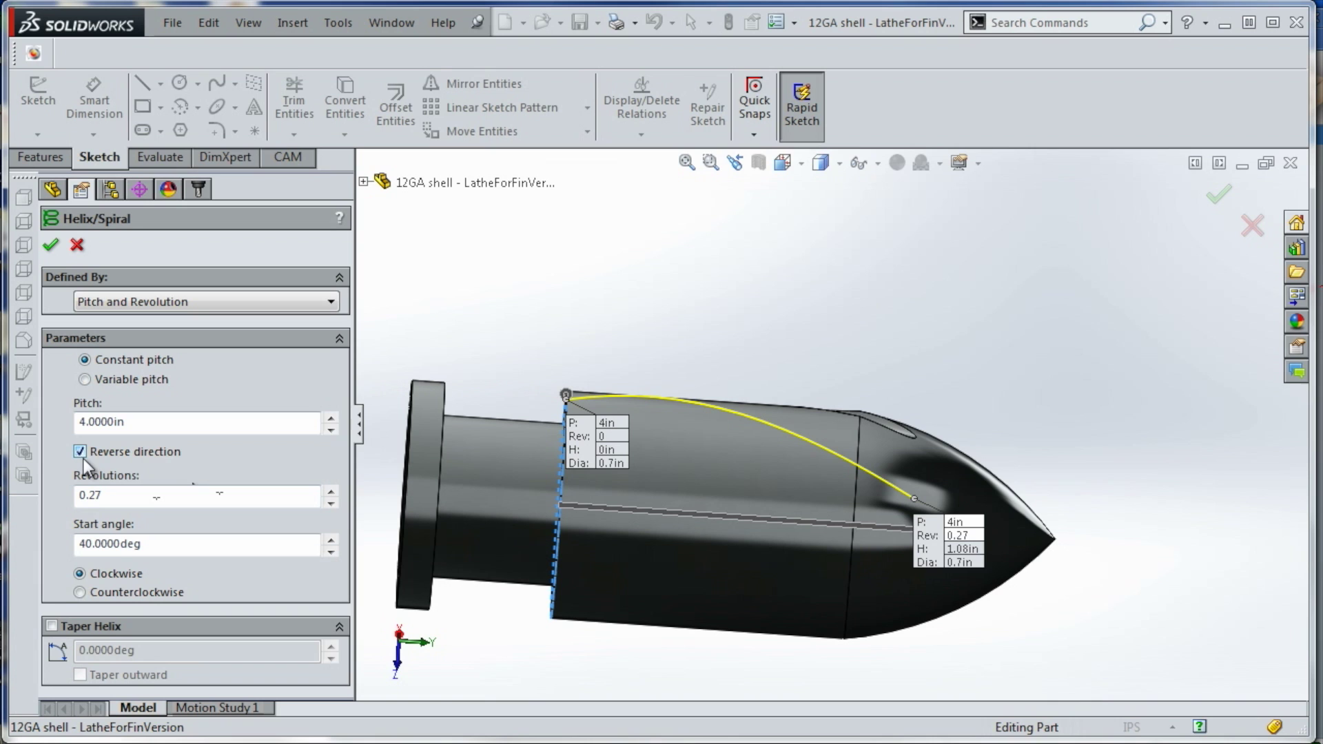
Accept the helix that starts on the shoulder face and runs around the shell body
click(52, 246)
middle_drag(591, 289, 684, 448)
click(655, 467)
middle_drag(625, 349, 667, 432)
Edit the new helix, trying a start angle of 50 degrees before settling on 30 degrees
right_click(98, 520)
click(112, 461)
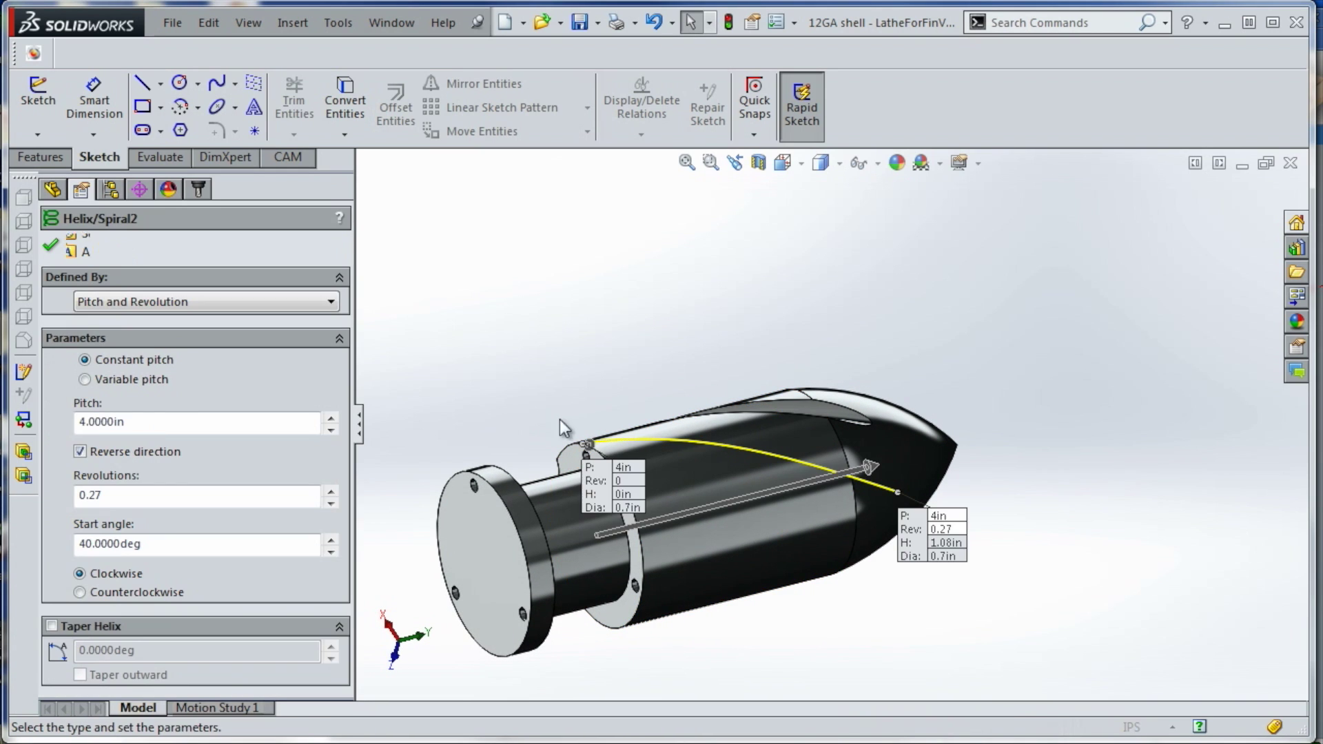
middle_drag(586, 405, 579, 627)
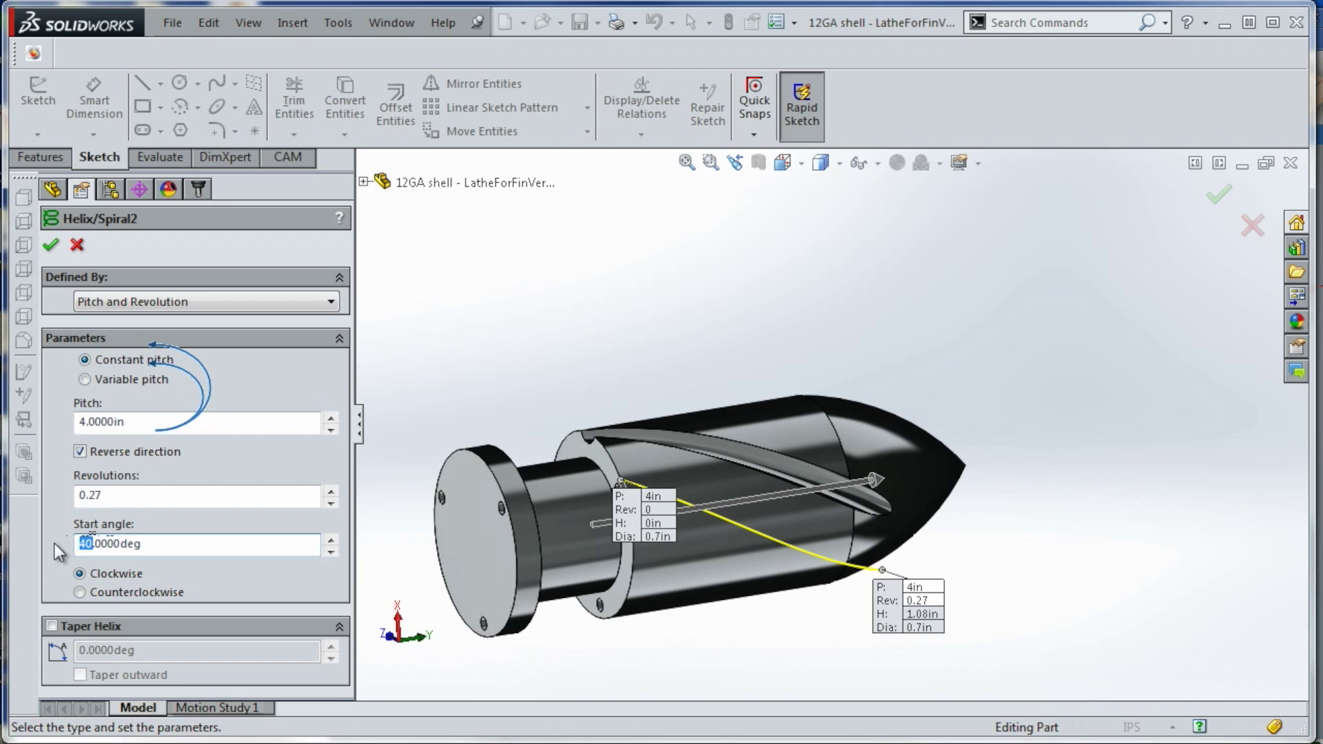
key(ctrl+a)
text(50)
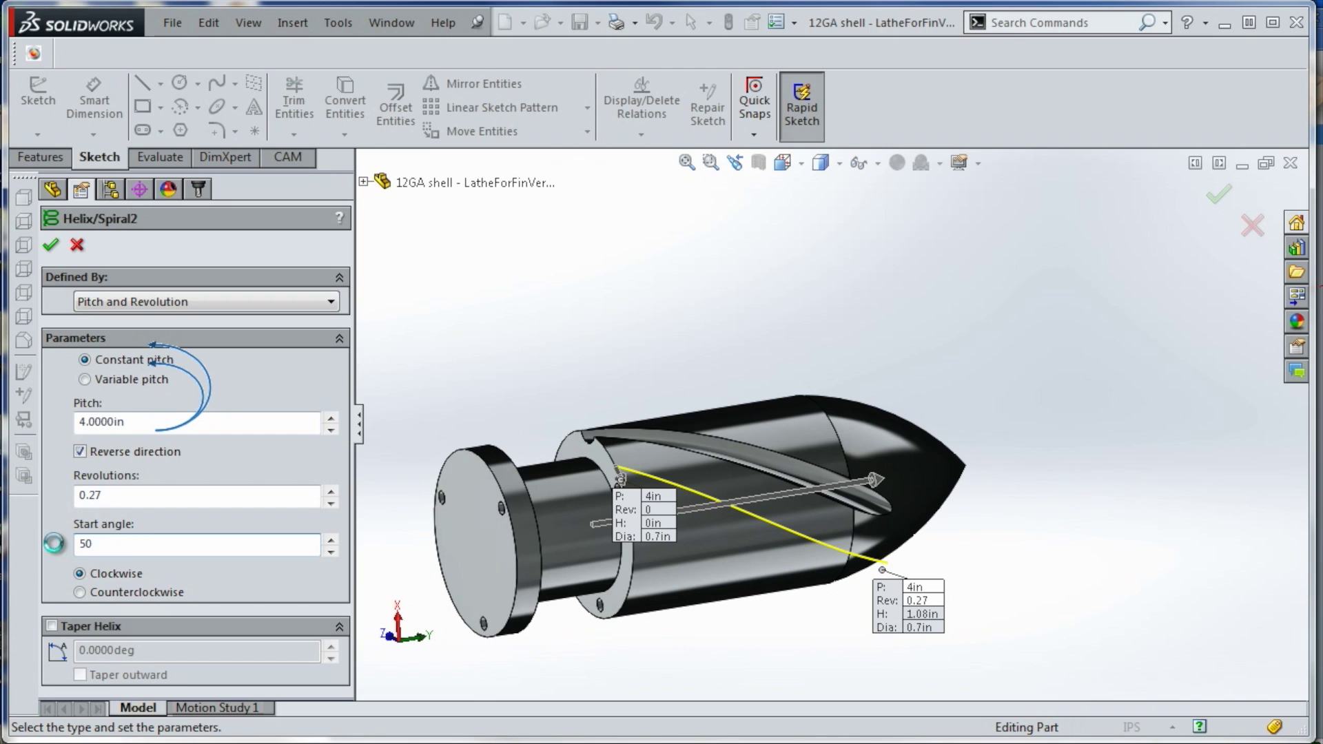
key(Return)
text(30)
key(Return)
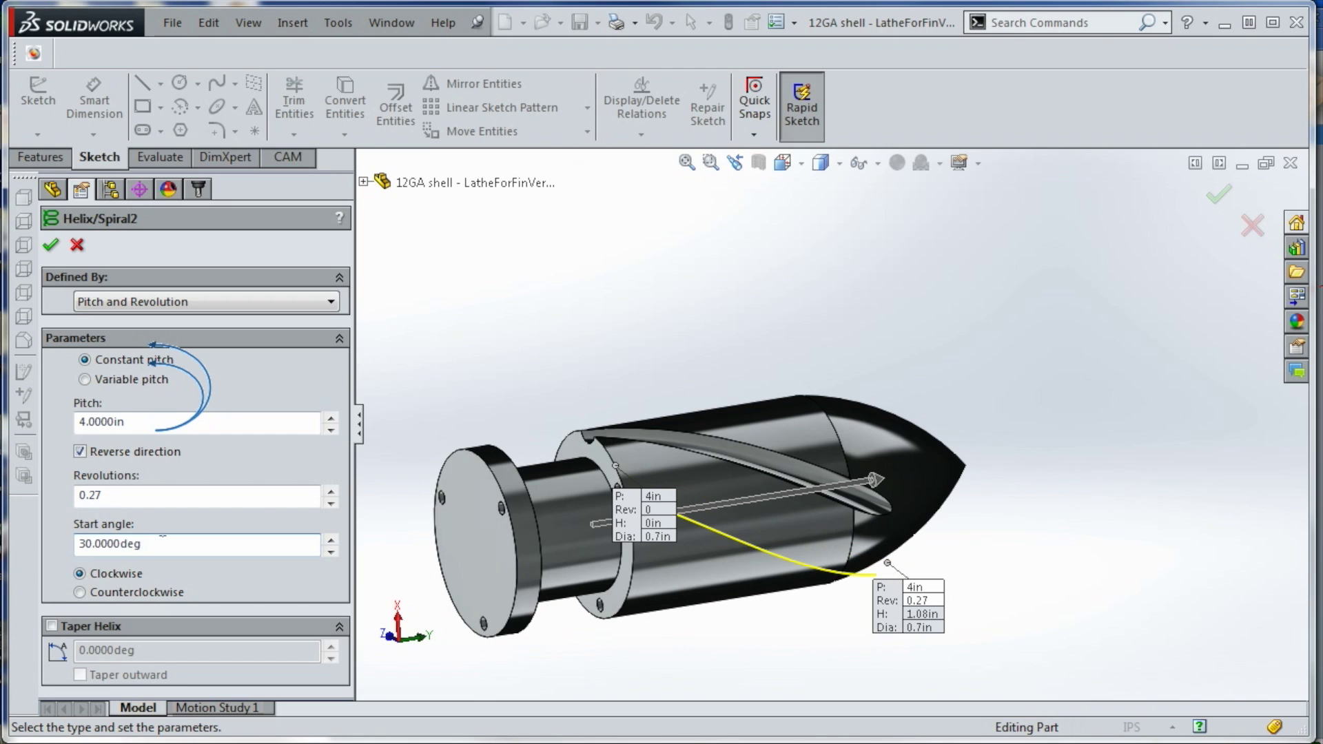
middle_drag(492, 367, 799, 461)
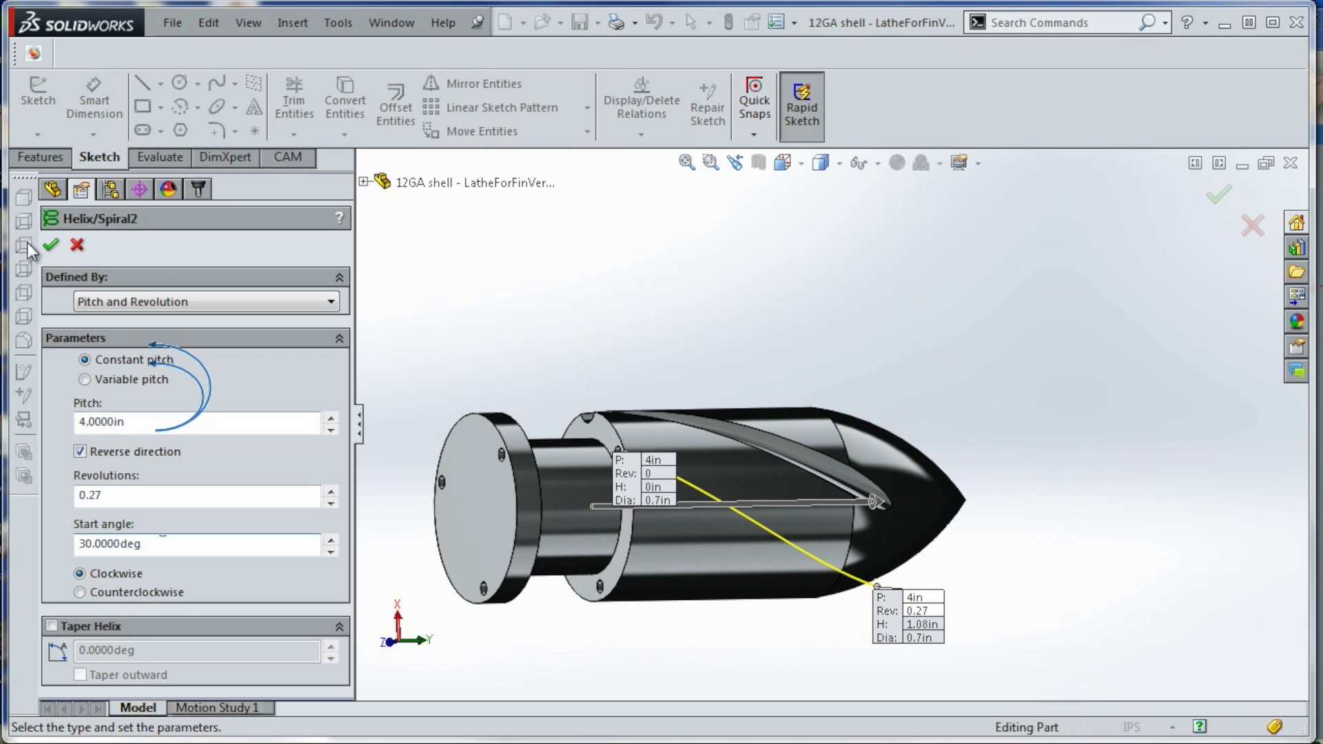
click(51, 245)
Sketch a circle of about 0.1 in radius on the shoulder face, centred on the helix's start point
scroll(655, 410, up, 1)
scroll(654, 411, down, 5)
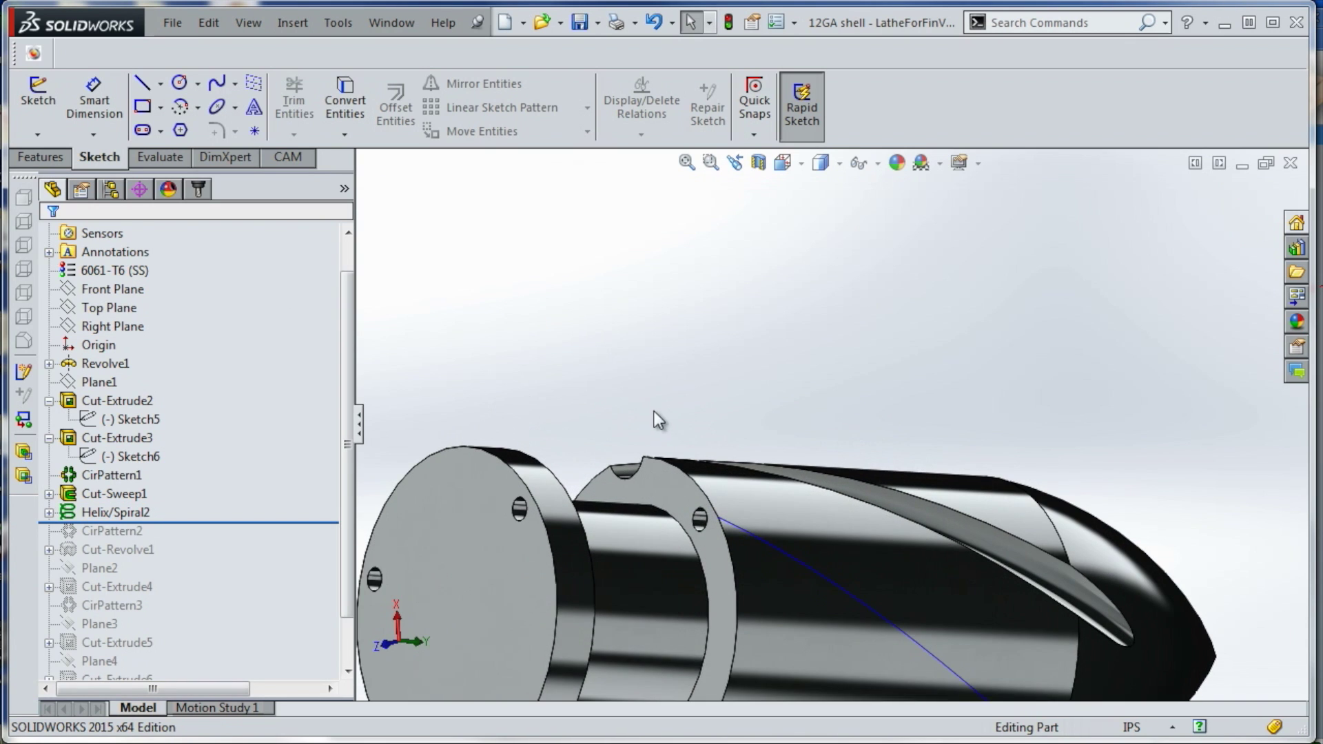
ctrl+middle_drag(634, 387, 623, 345)
click(38, 100)
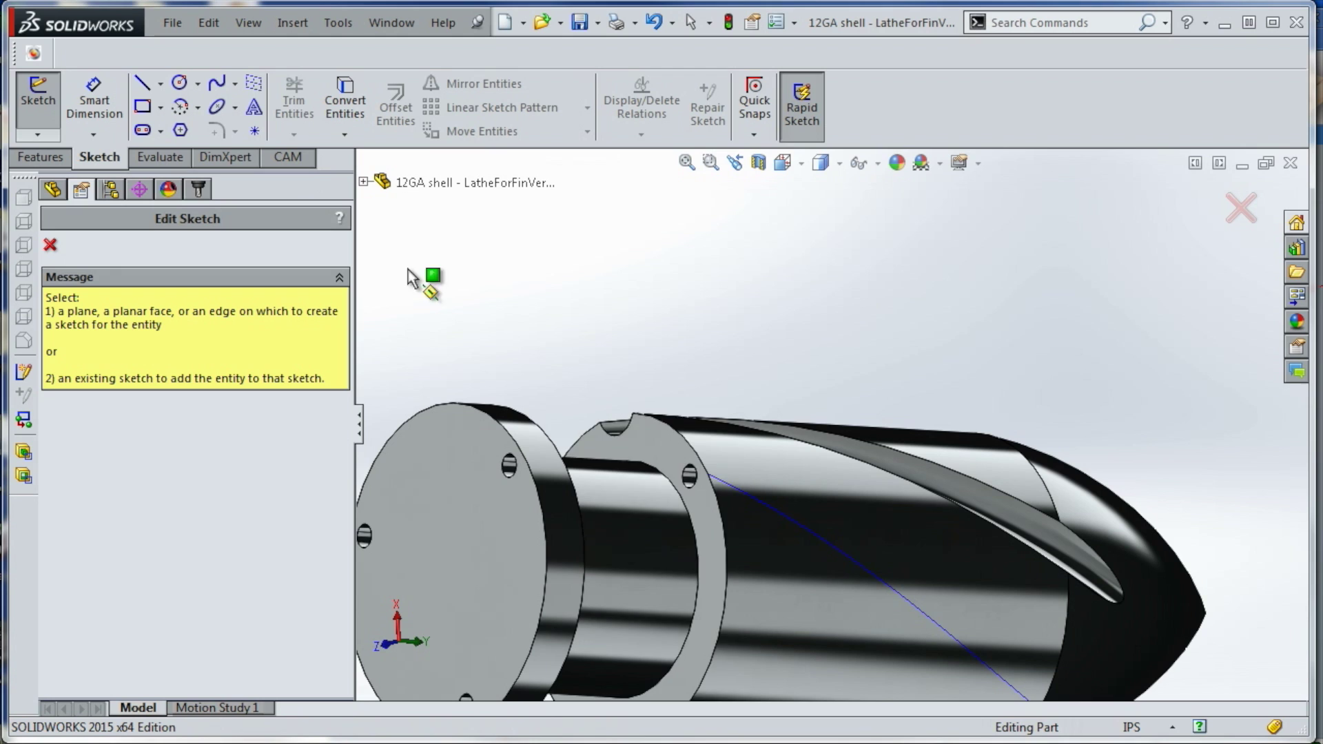
click(705, 515)
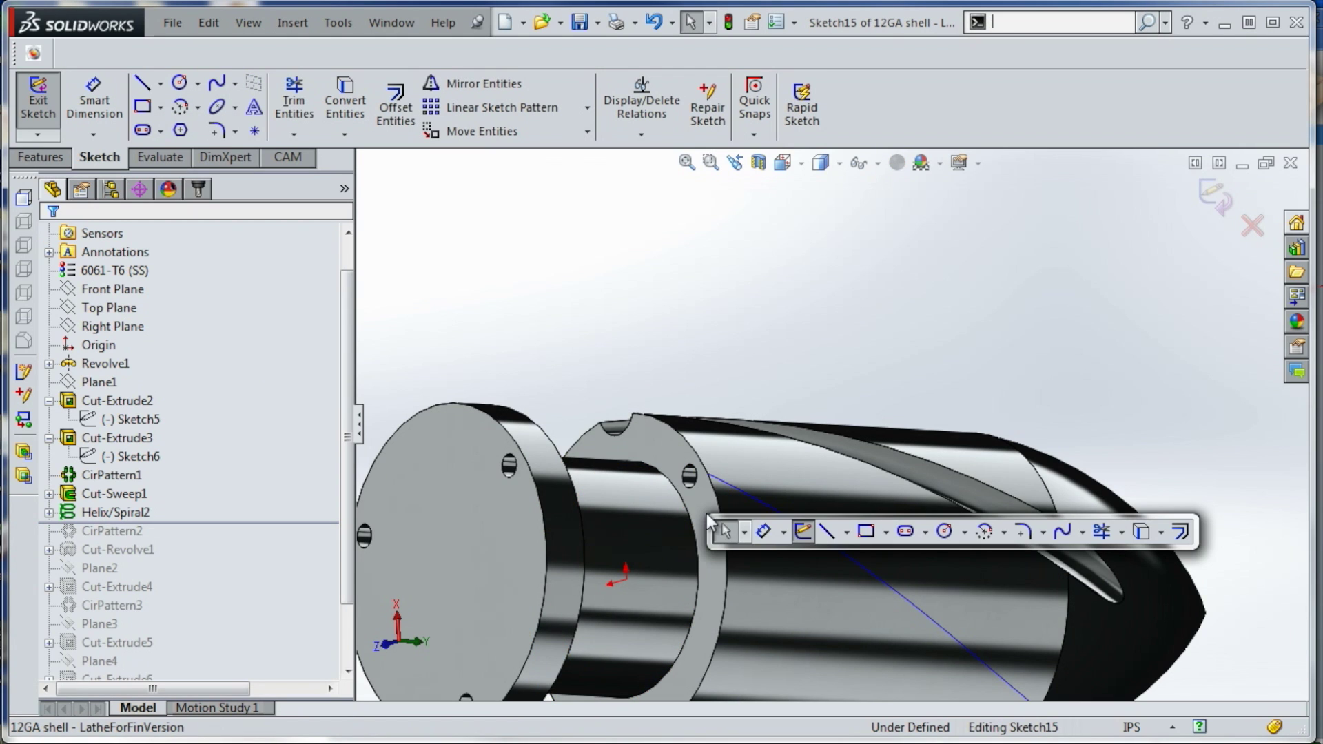
click(943, 532)
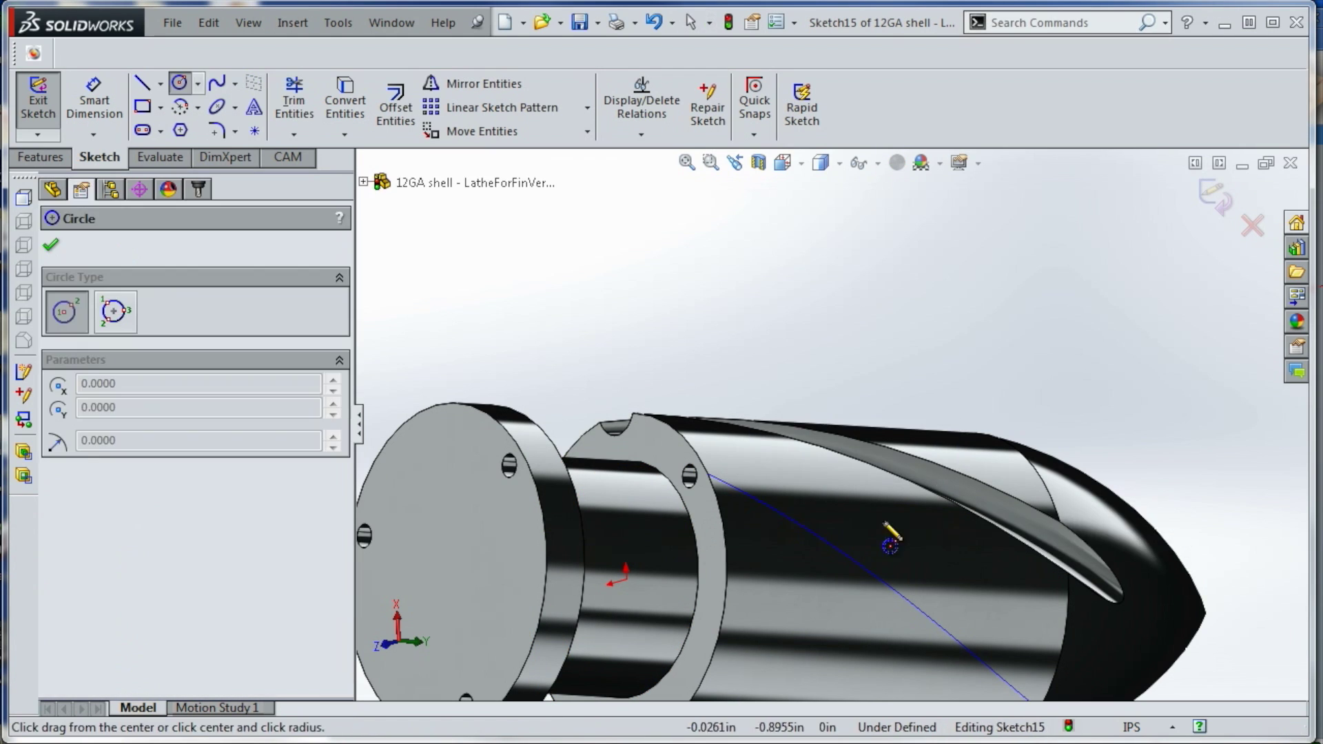
click(710, 474)
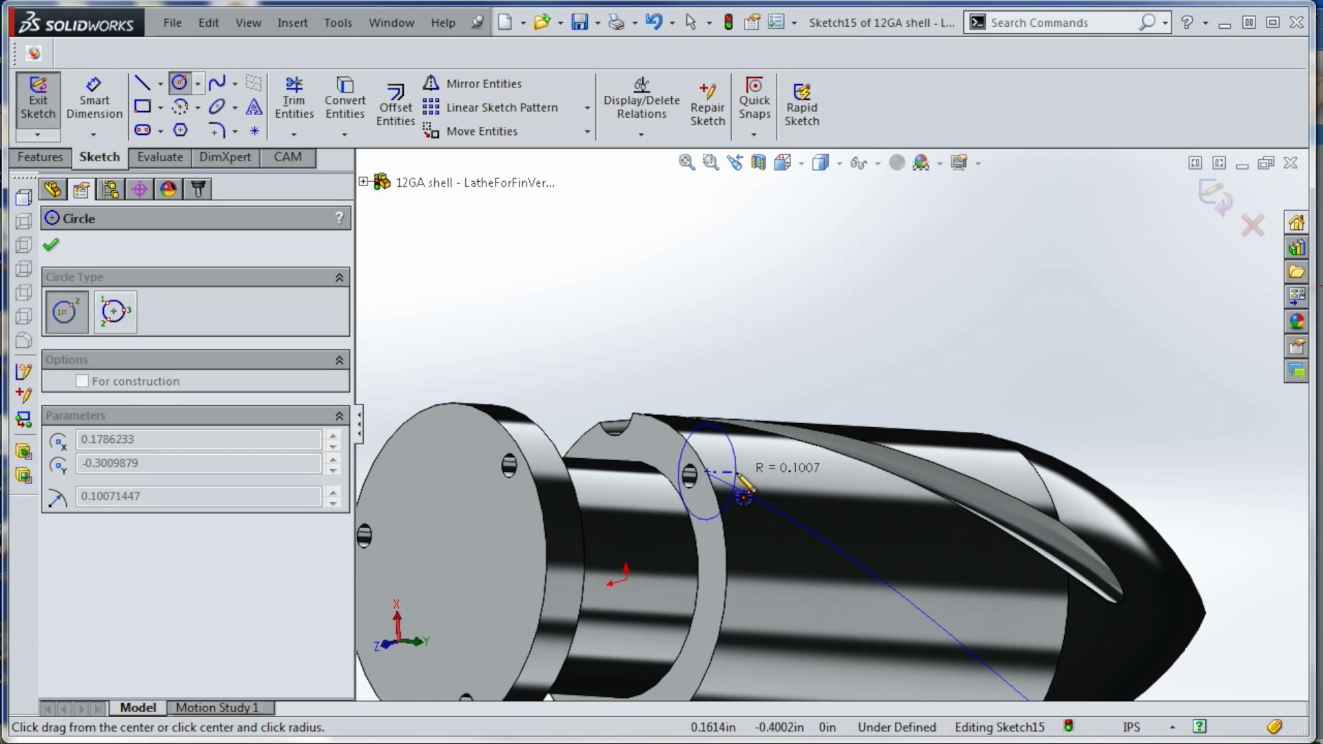
click(741, 486)
Dimension the new circle's diameter to 0.125 in
key(s)
click(792, 488)
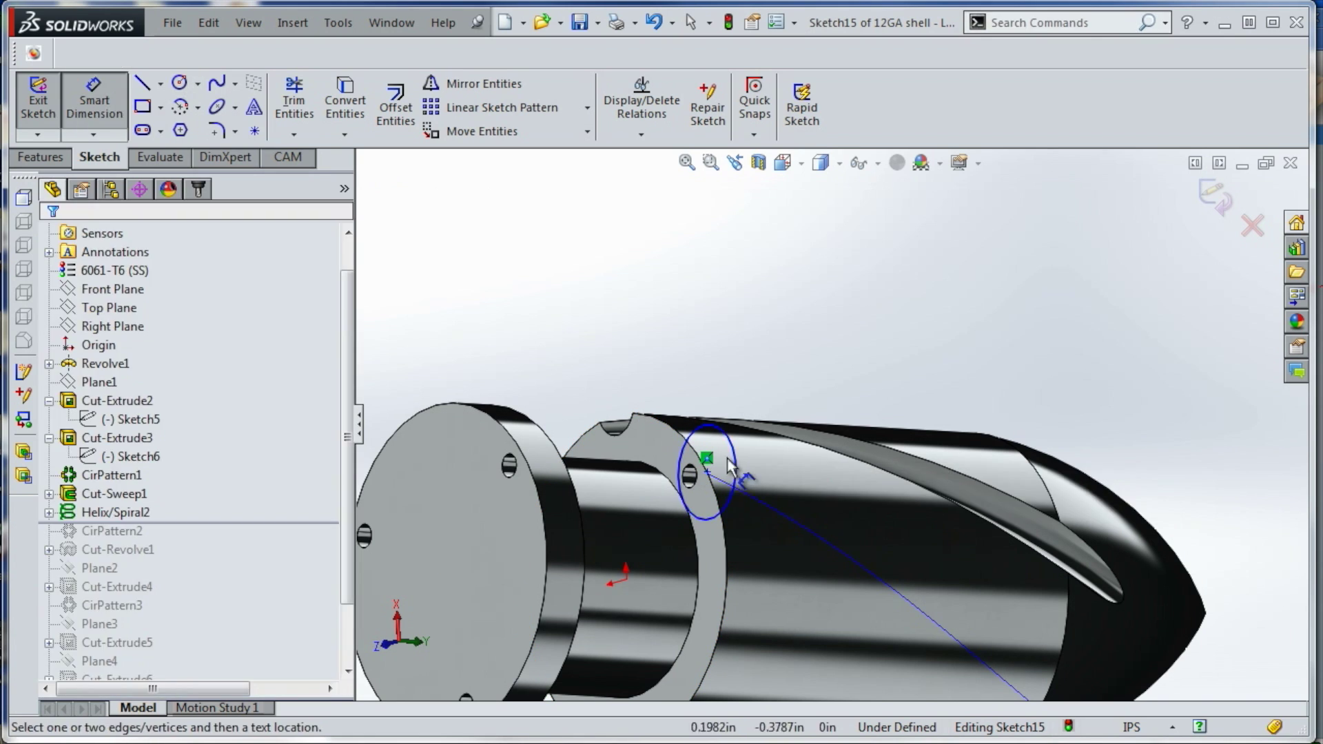
click(734, 463)
click(775, 421)
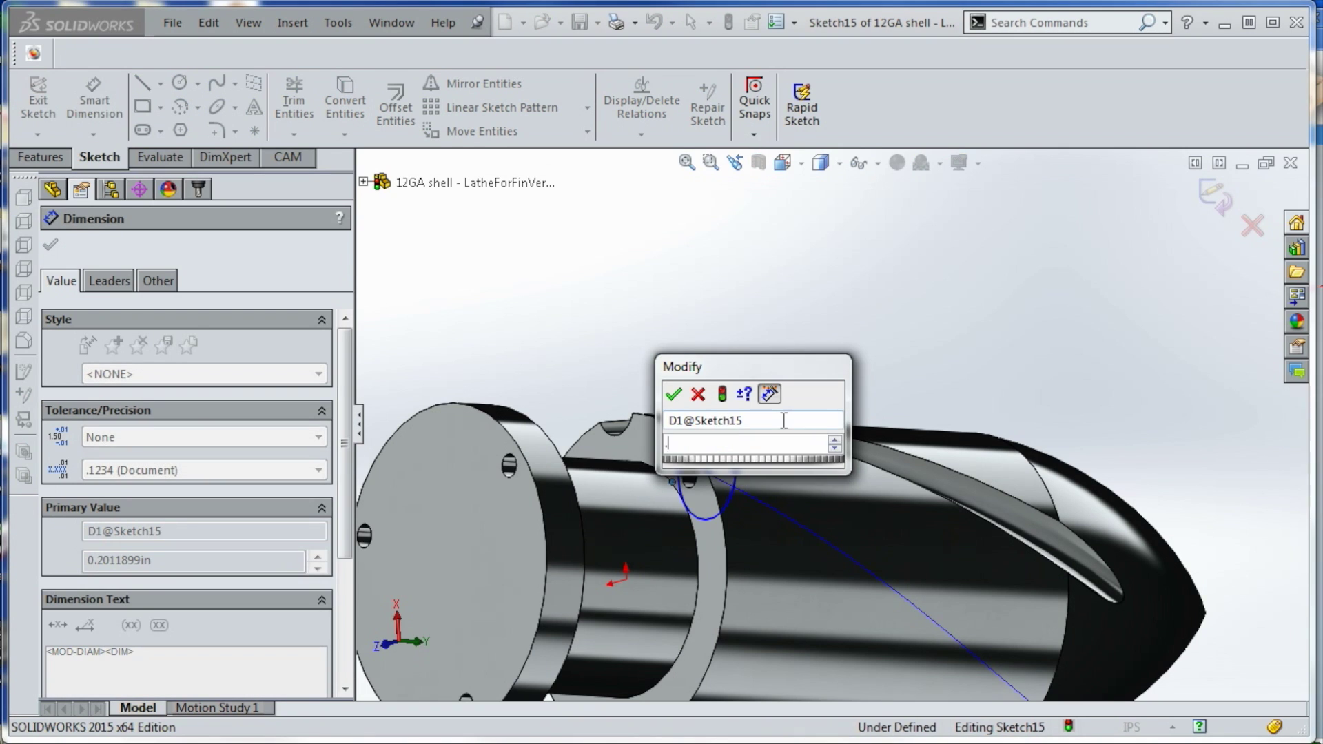
text(.125)
key(Return)
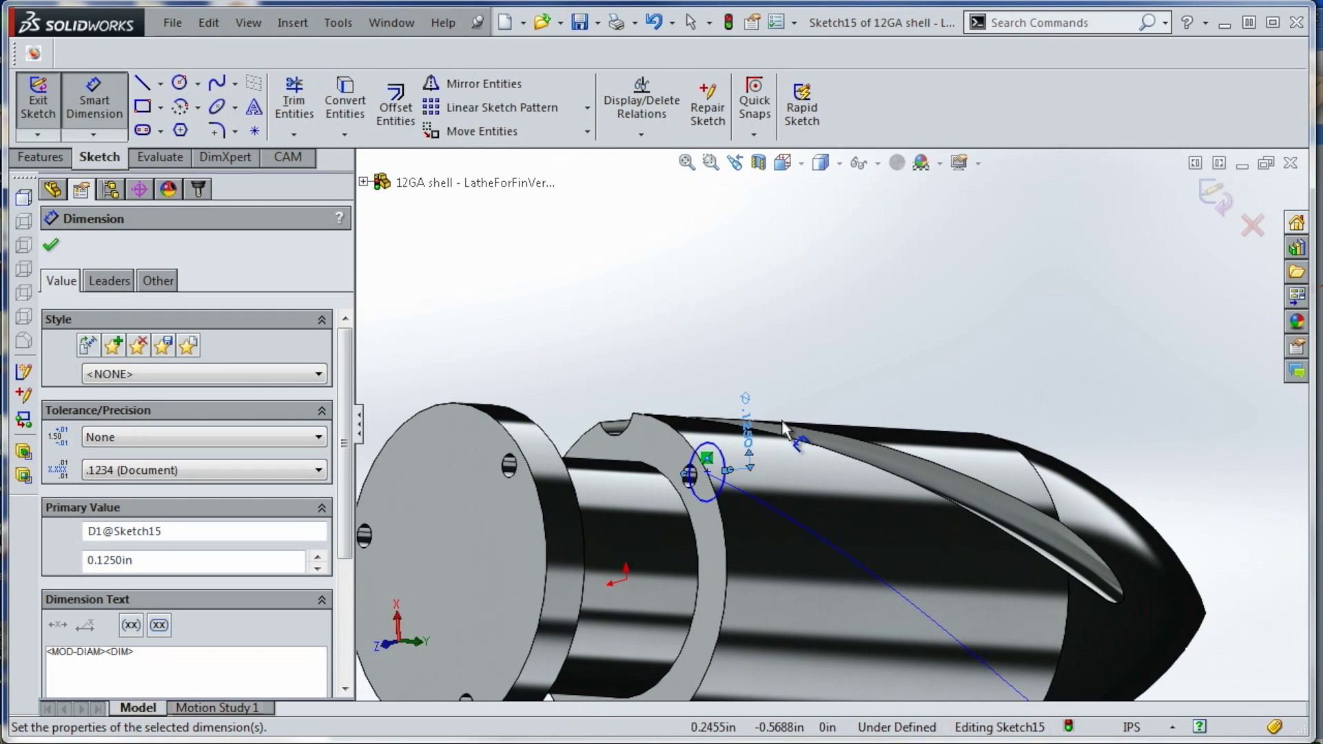
Delete the coincident relation holding the circle's centre to the body edge and move the circle slightly outward
scroll(707, 458, down, 5)
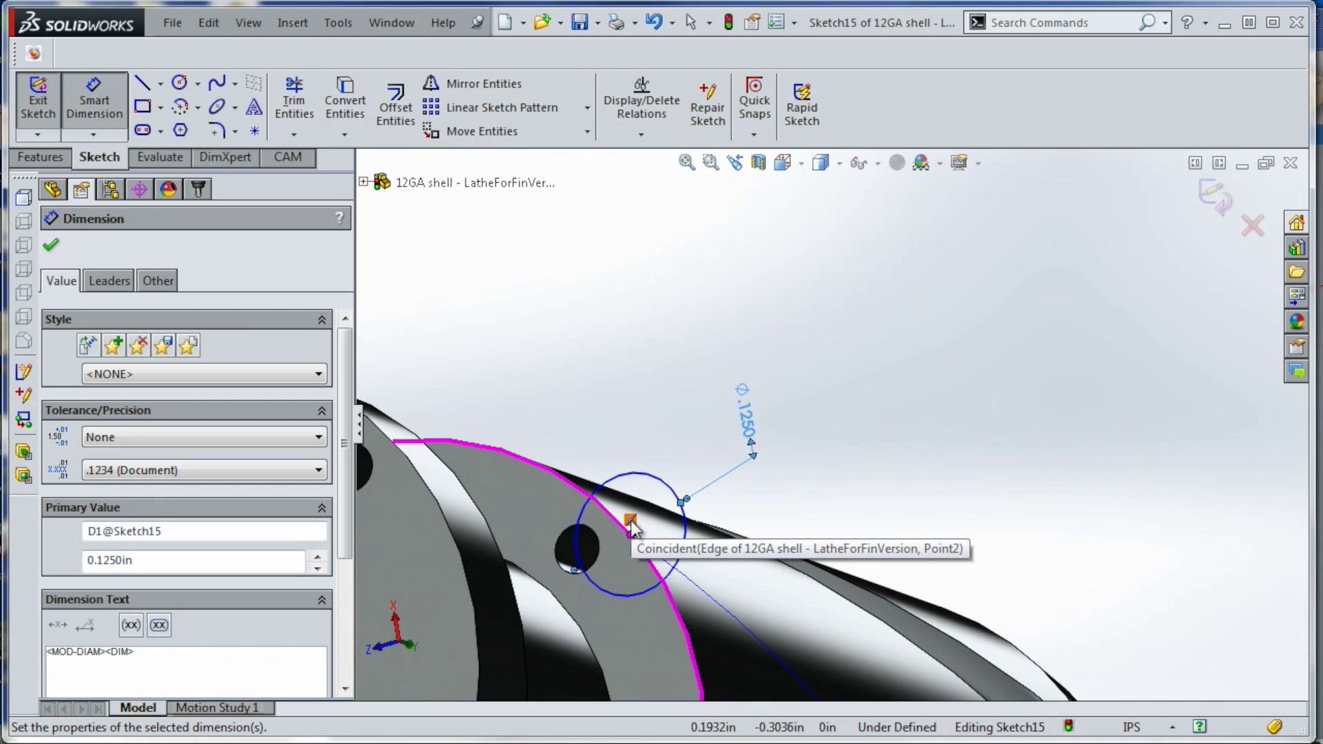
click(631, 524)
key(s)
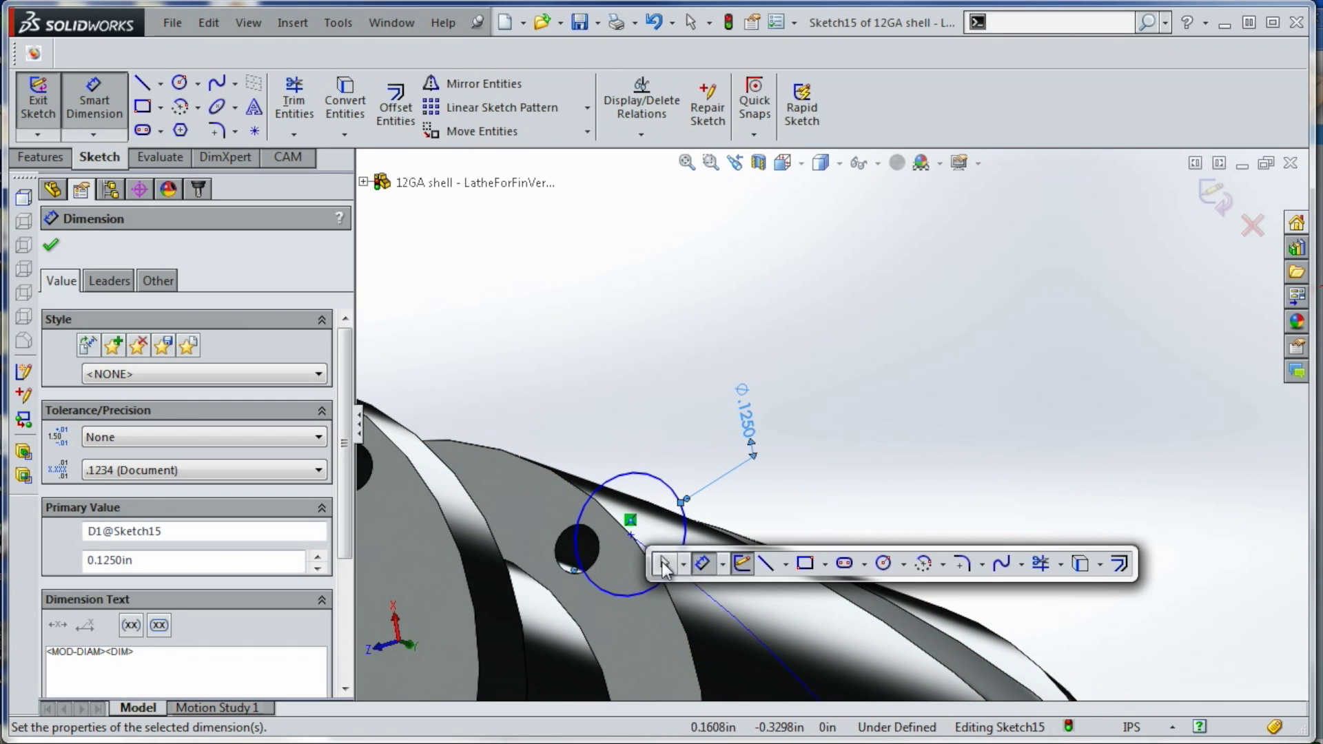
click(664, 562)
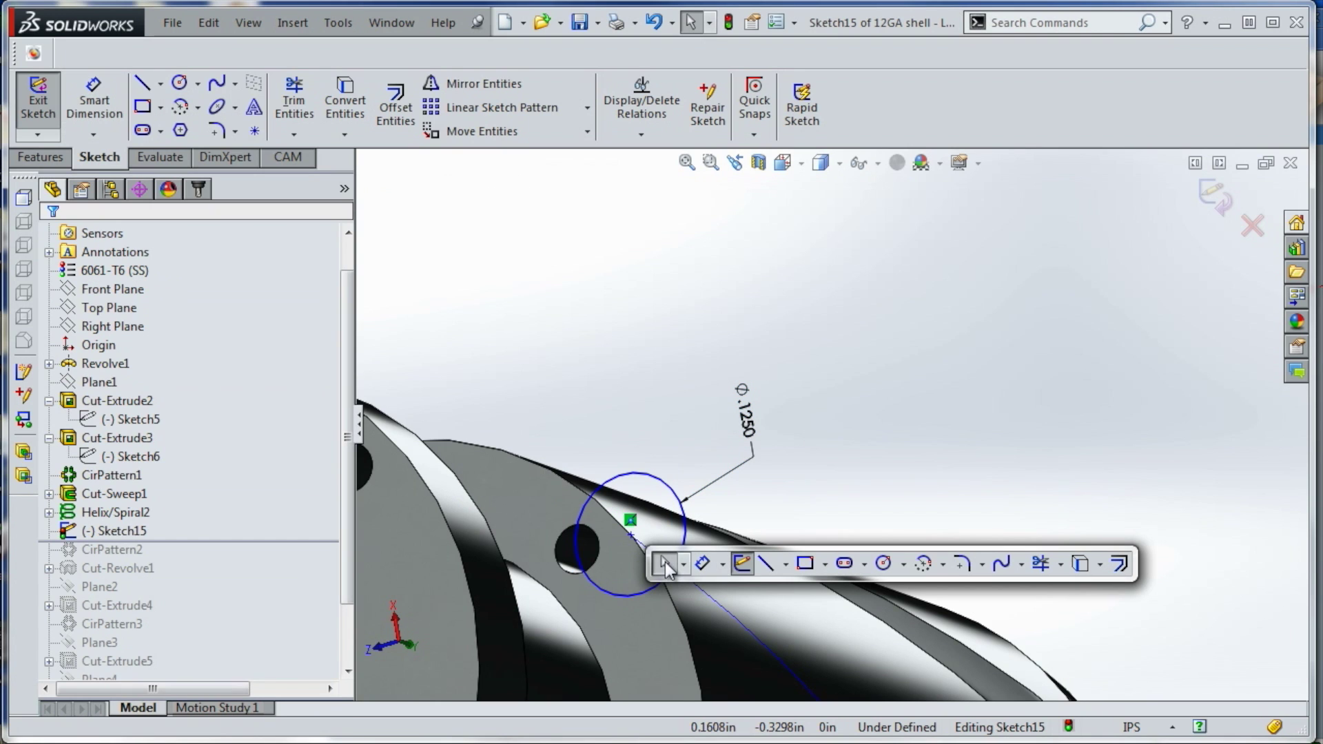
click(630, 523)
key(Delete)
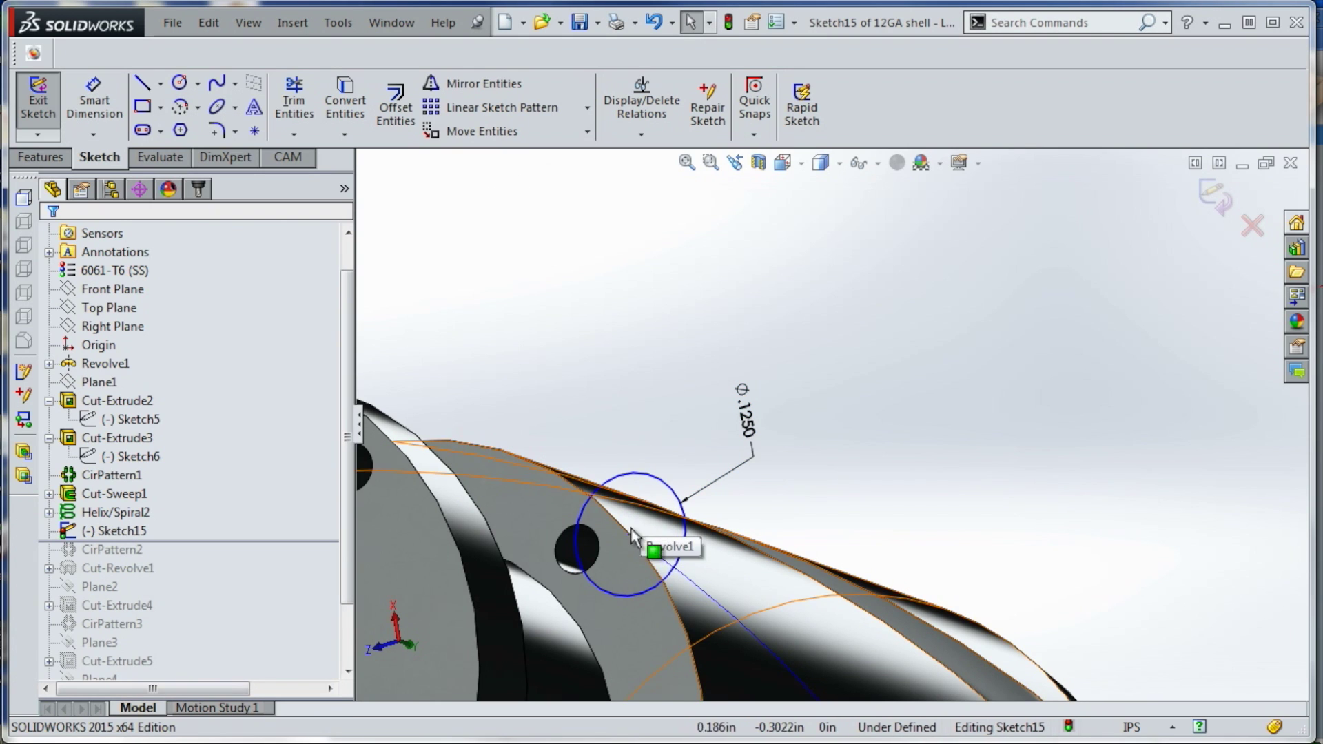
drag(631, 538, 663, 518)
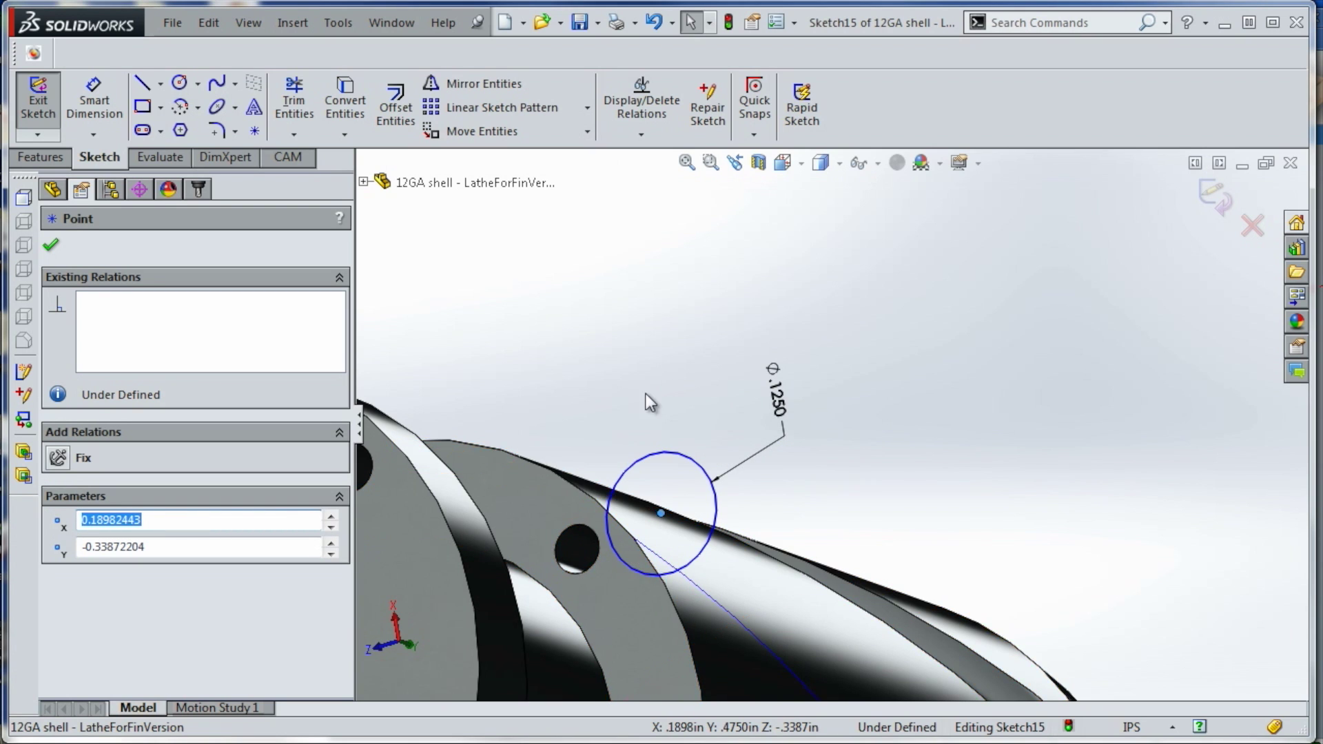
Exit the sketch and create a Swept Cut using the circle as profile and the helix as path
scroll(644, 401, up, 3)
click(39, 110)
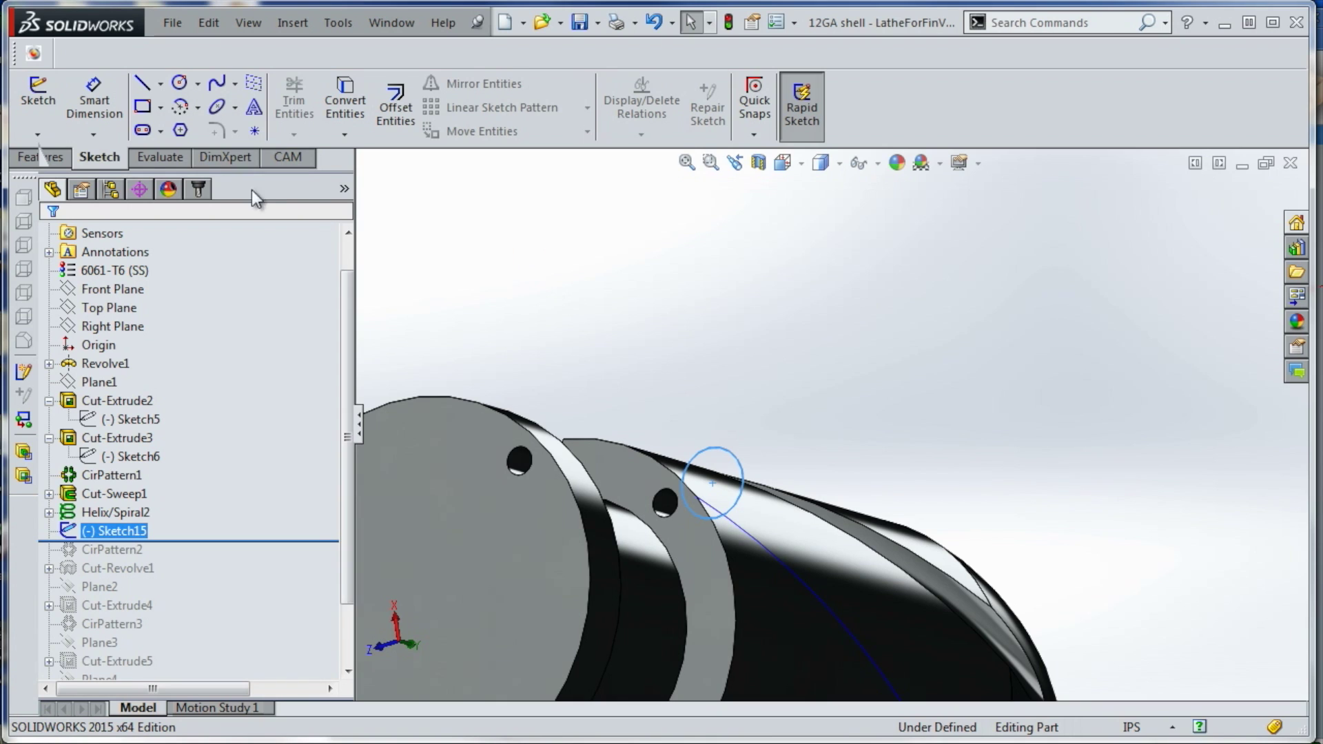
click(49, 157)
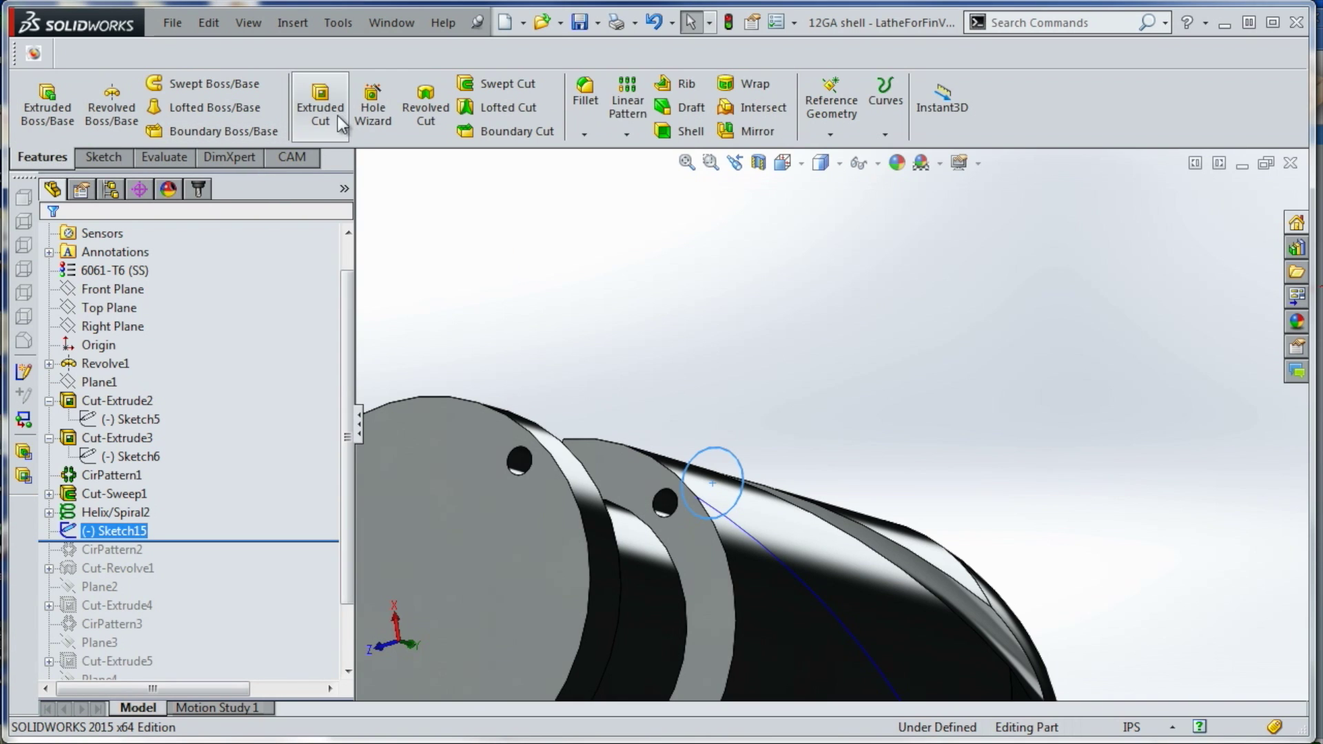
click(484, 84)
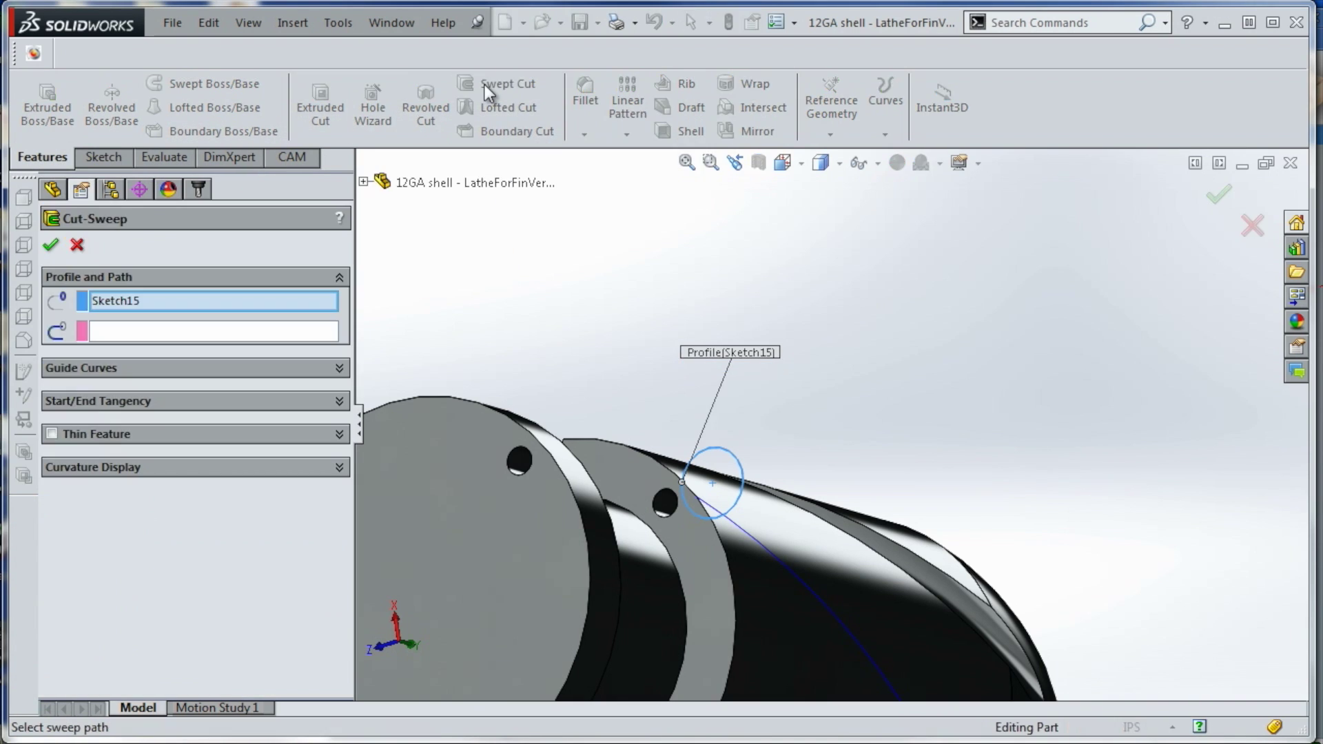
scroll(842, 379, up, 1)
middle_drag(842, 379, 809, 375)
scroll(809, 375, up, 1)
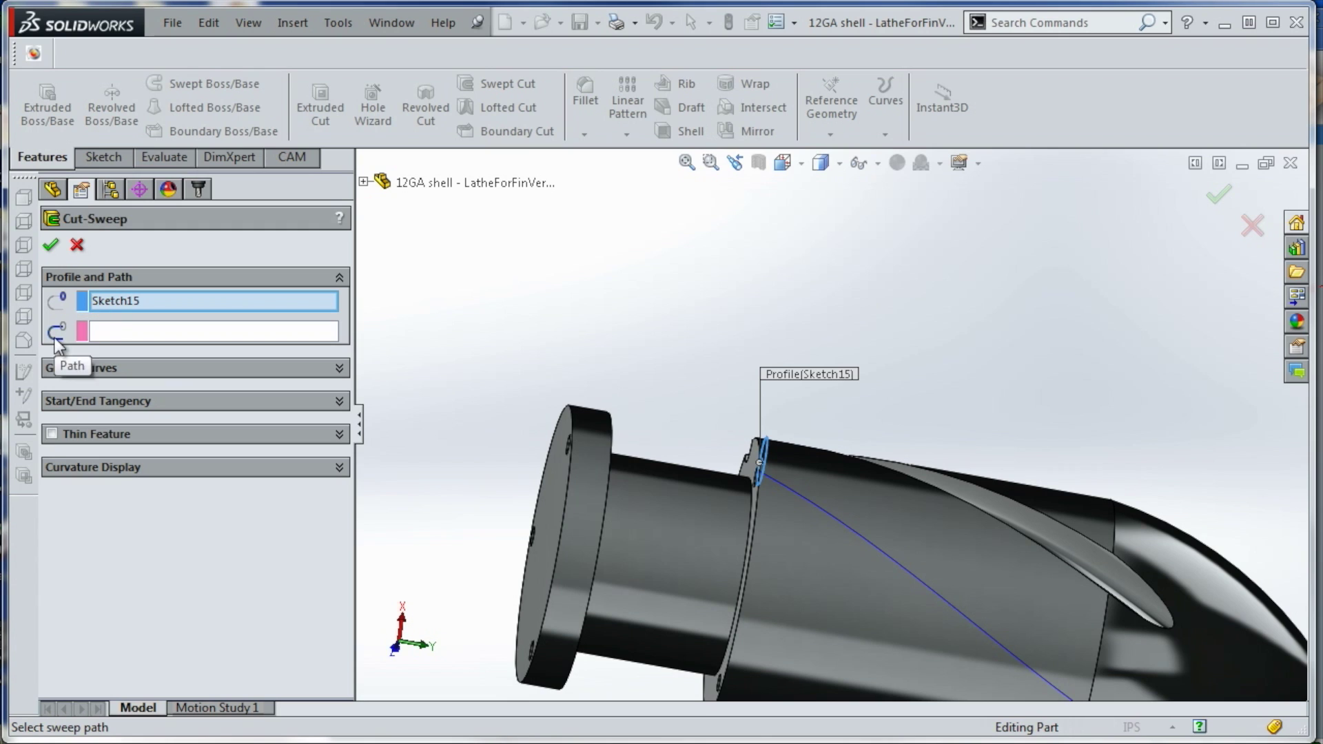
click(114, 337)
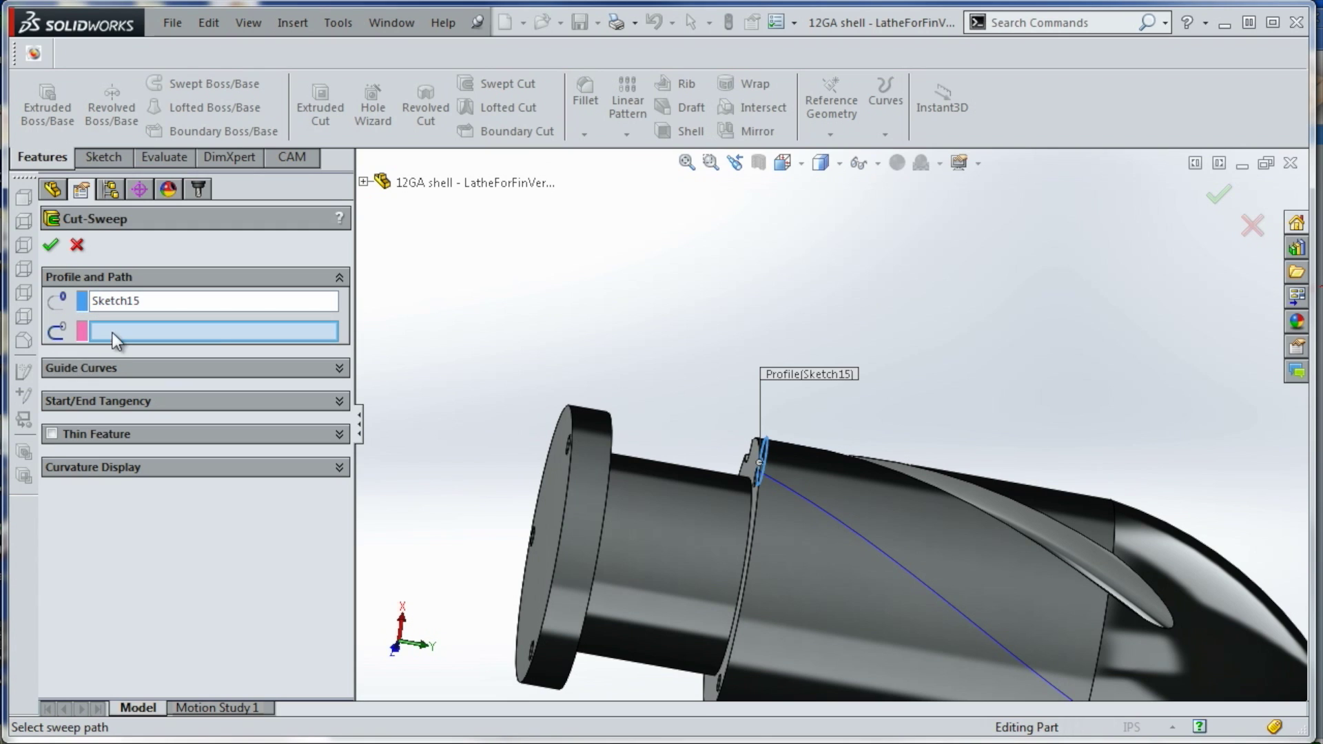
click(891, 558)
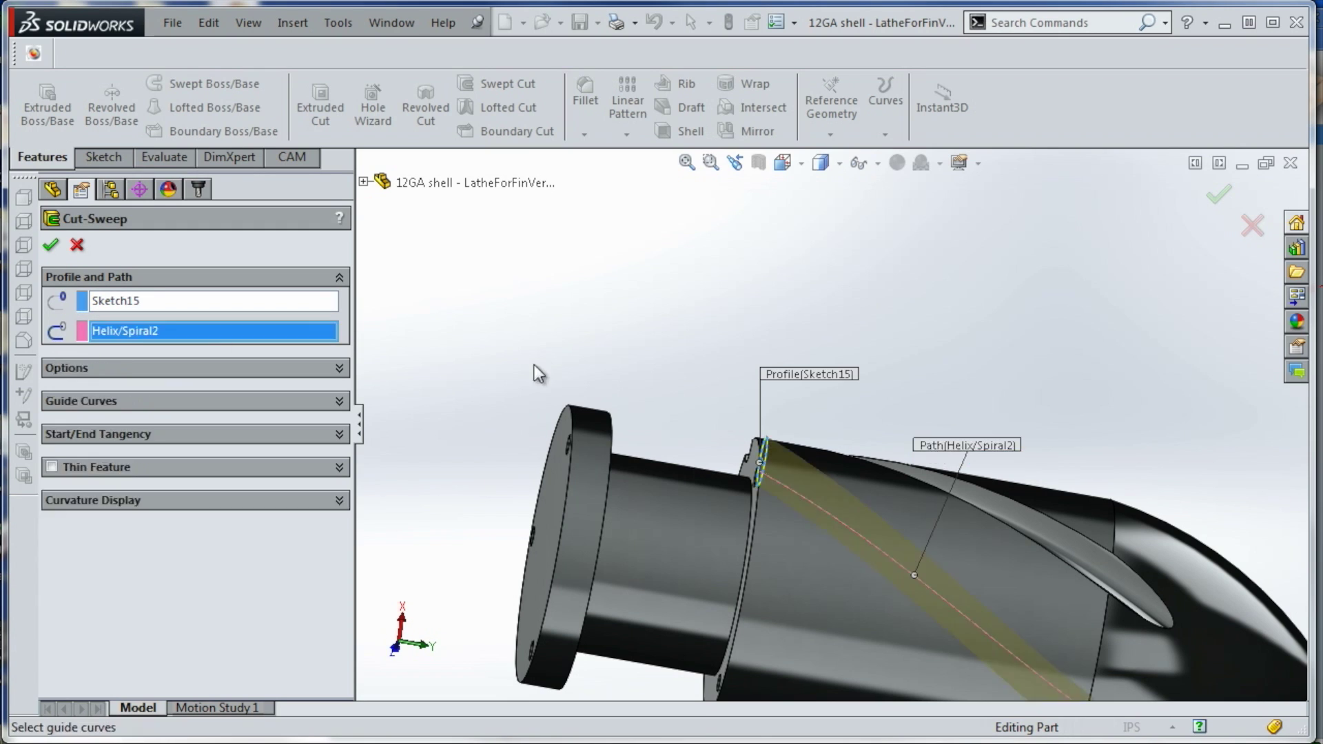
scroll(534, 365, up, 1)
click(51, 245)
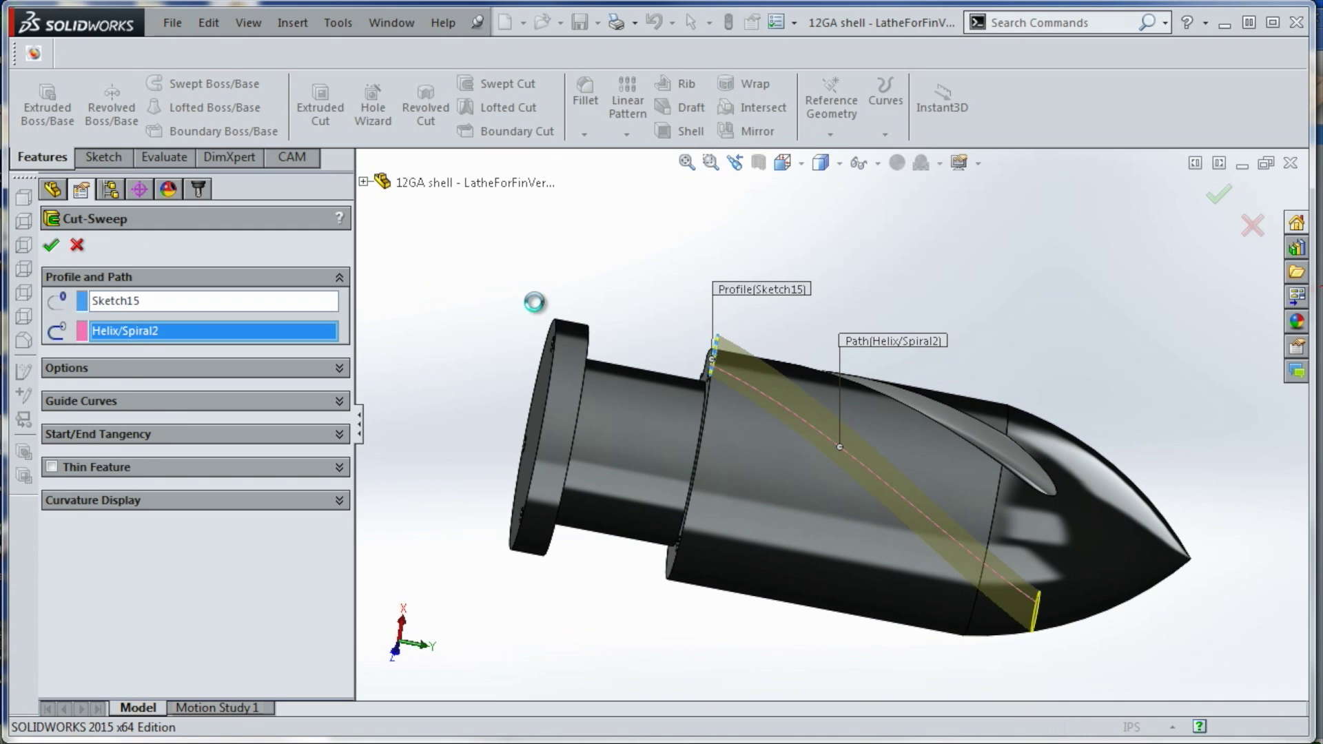
middle_drag(536, 305, 541, 439)
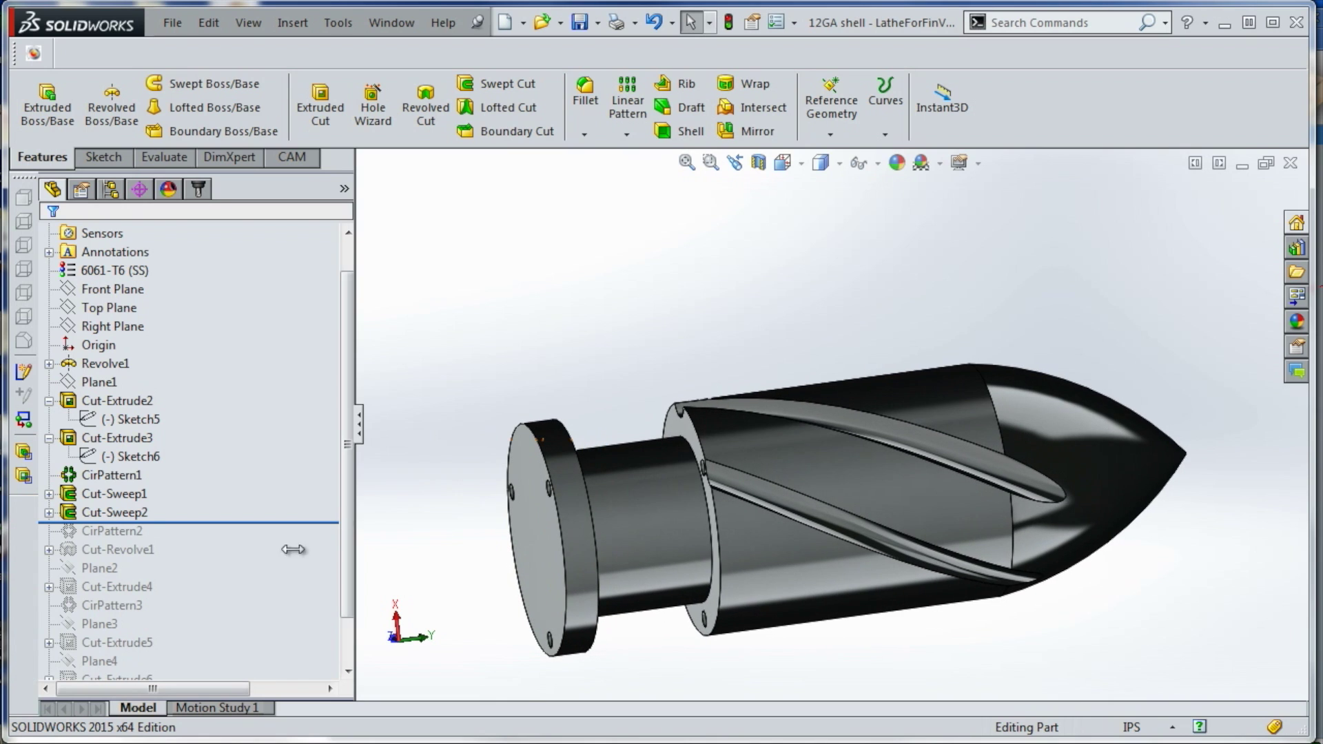
Delete the trial swept cut along with its helix and circle sketch
right_click(117, 514)
click(166, 648)
key(space)
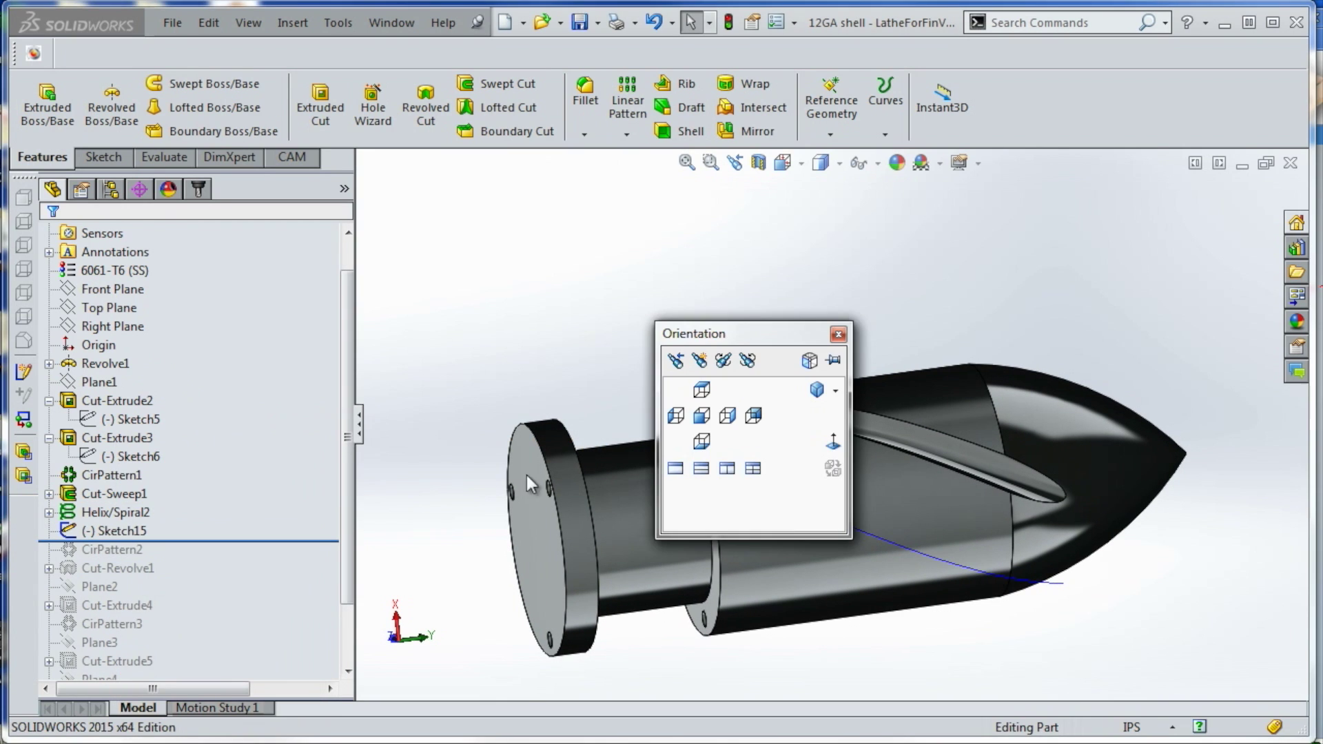
key(Escape)
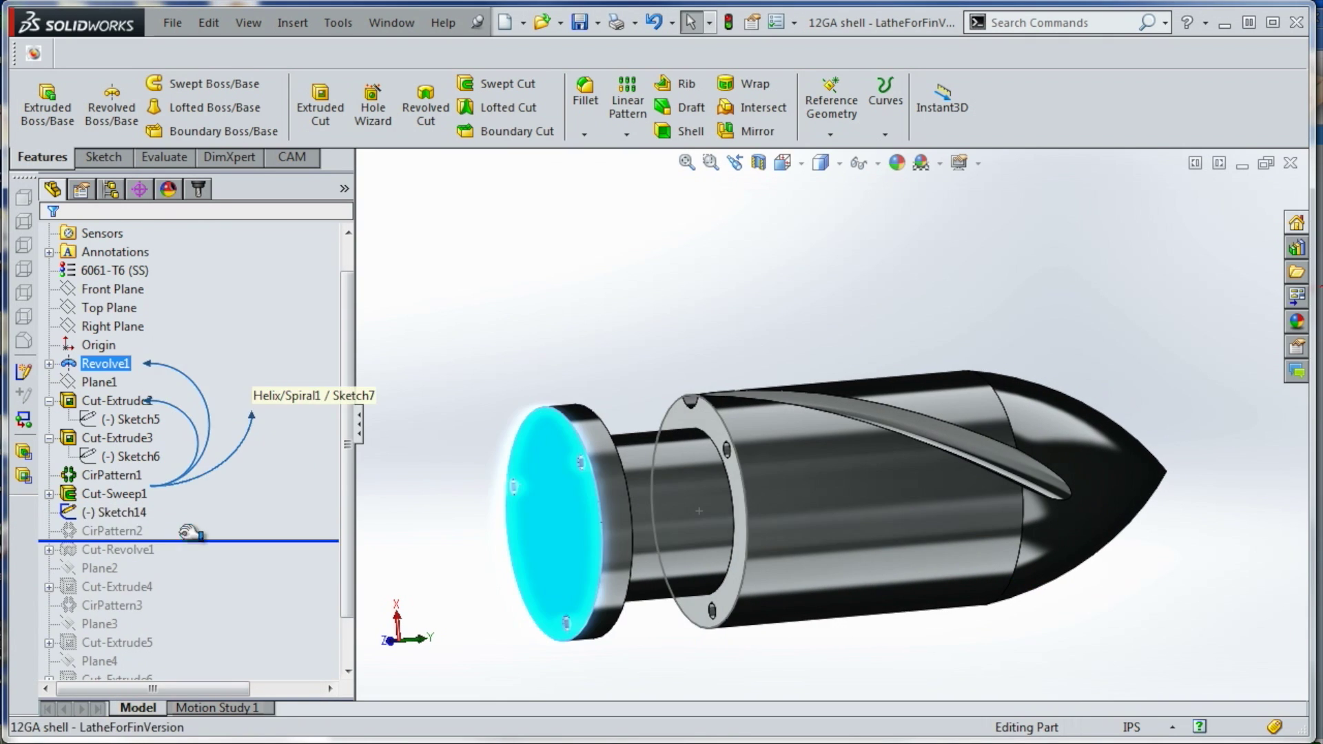
Roll the feature history forward to include the spiral groove's circular pattern and the revolved cut at the nose
drag(189, 533, 189, 540)
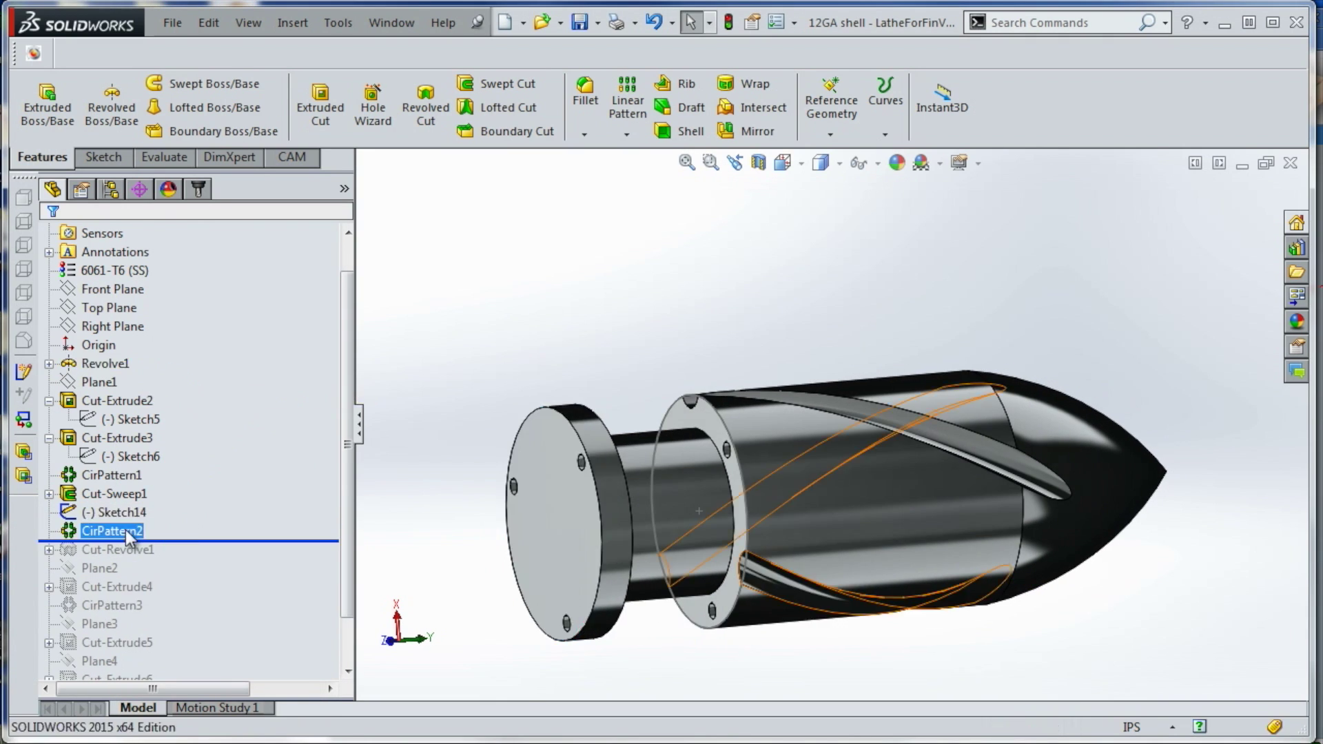
click(111, 530)
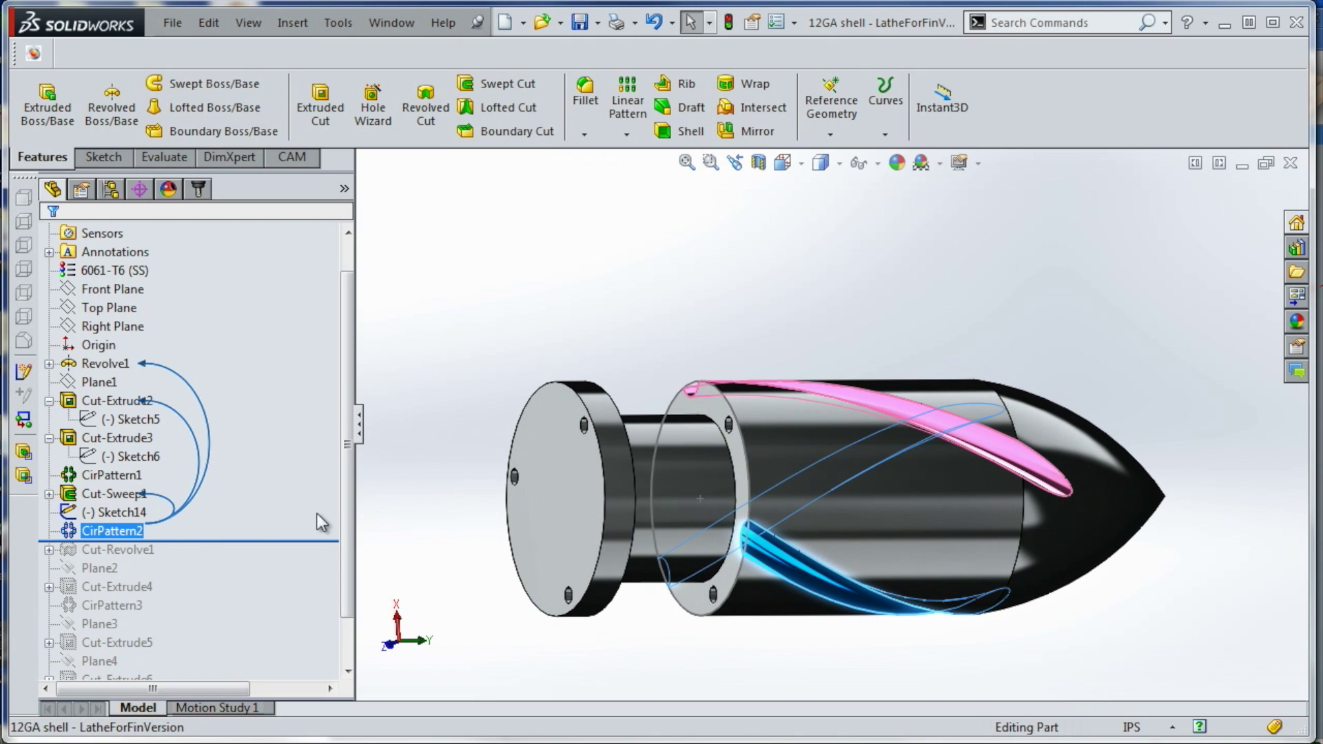
scroll(346, 569, down, 1)
drag(276, 491, 260, 502)
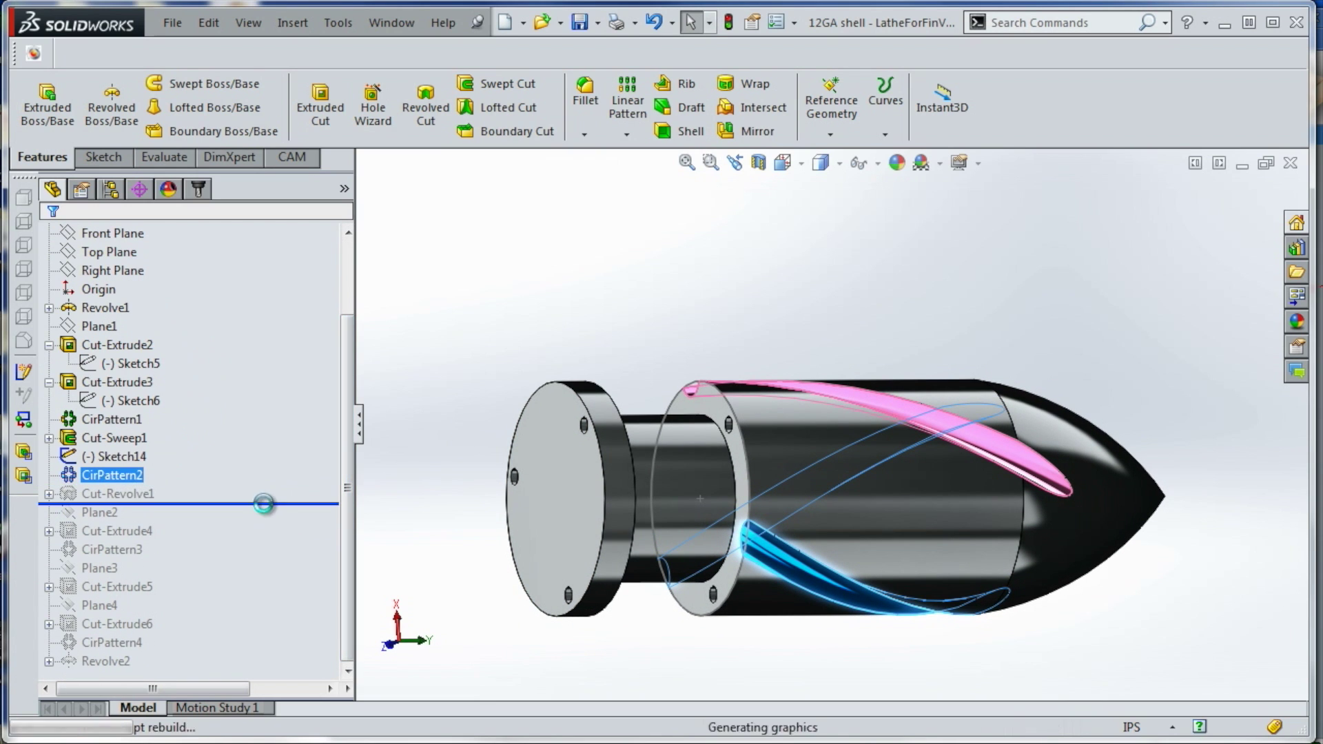
middle_drag(518, 402, 455, 307)
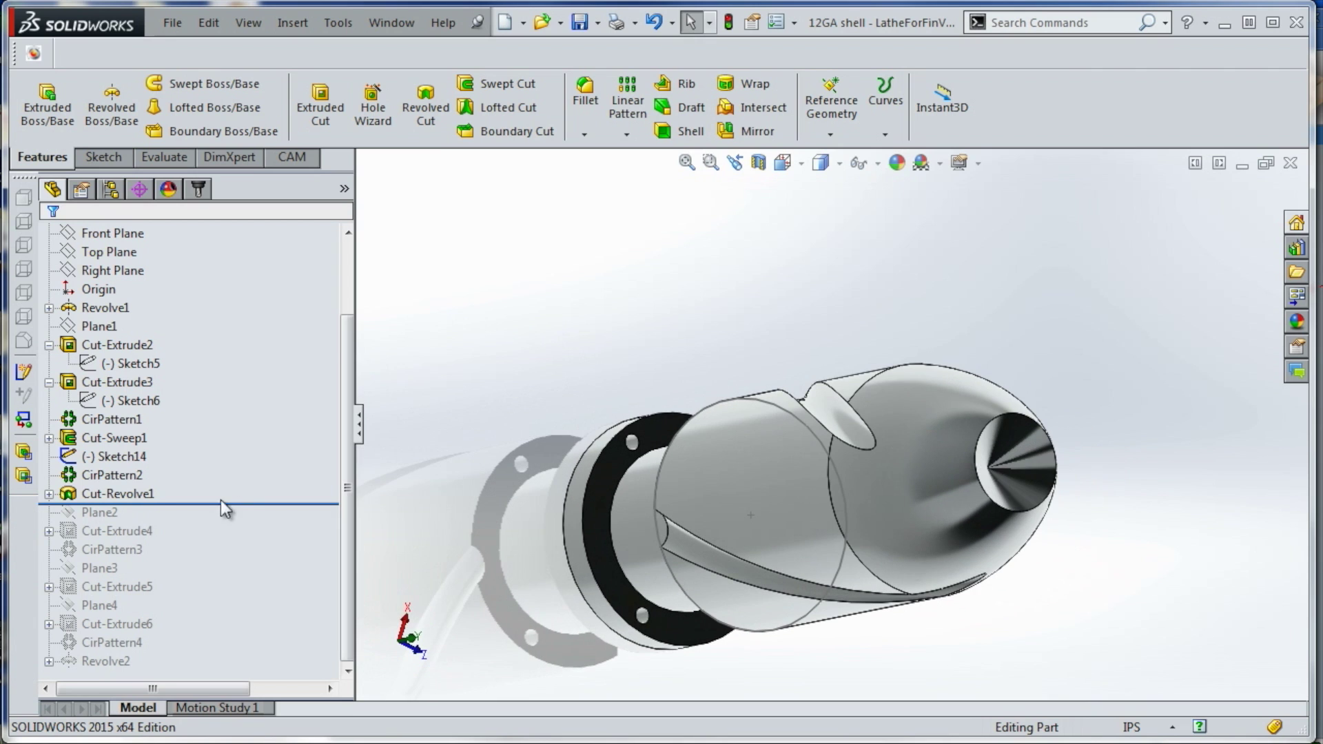
Open the sketch of the revolved nose cut for editing and orient the view to Front
click(48, 494)
click(126, 512)
right_click(124, 511)
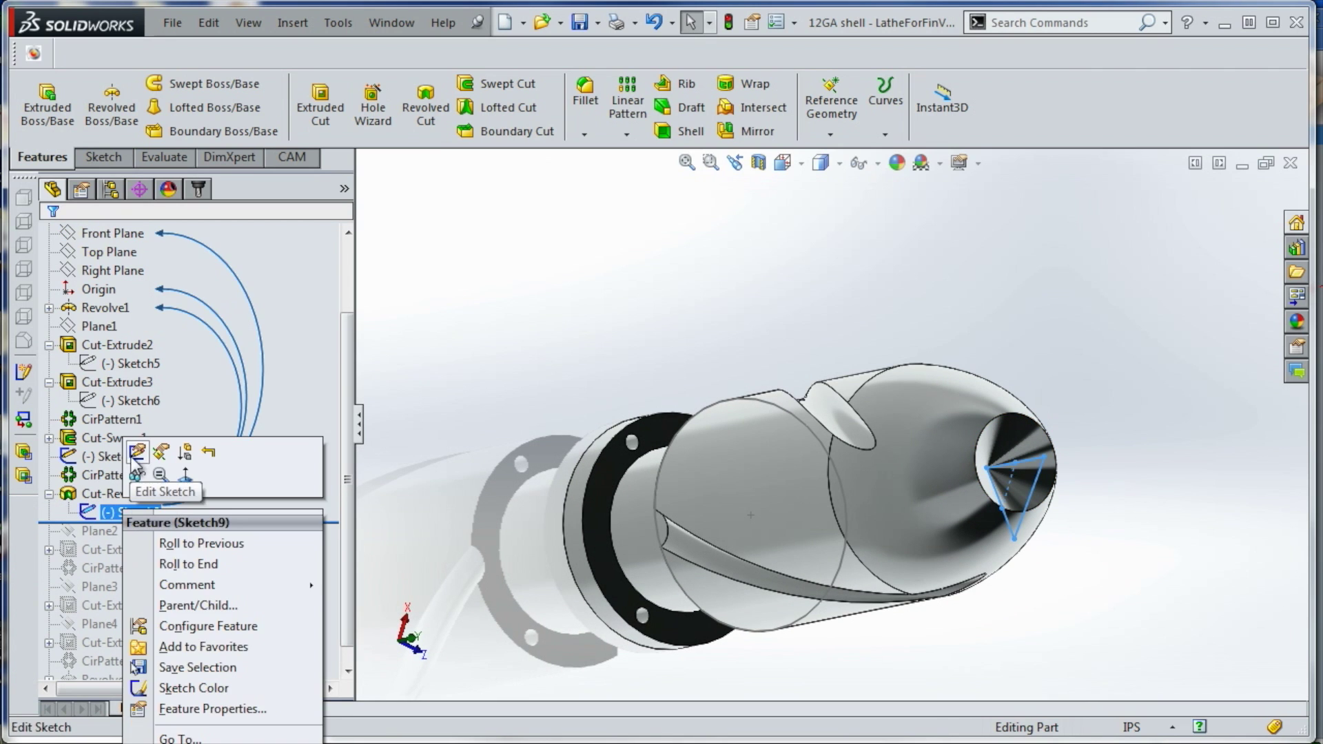
click(135, 450)
mouse_move(889, 551)
middle_down()
mouse_move(845, 473)
mouse_move(798, 270)
mouse_move(812, 250)
middle_up()
scroll(812, 250, down, 4)
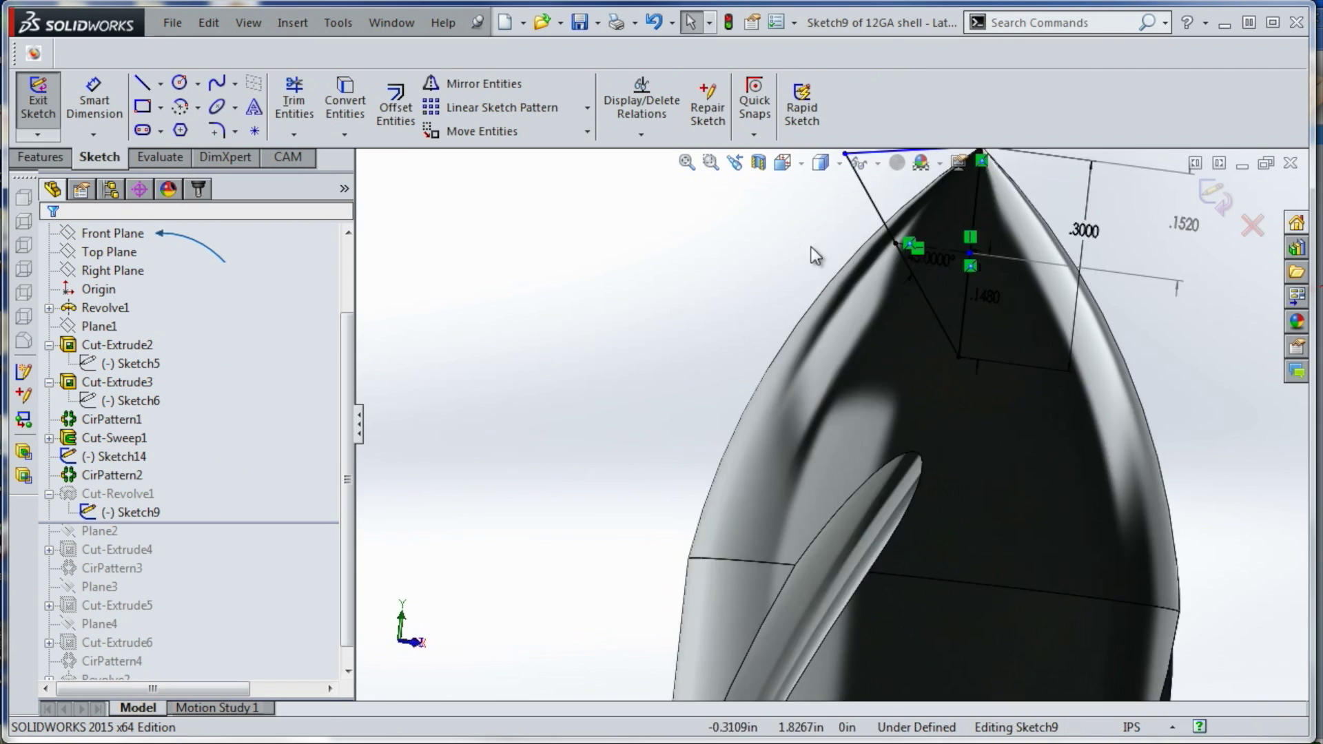
mouse_move(1077, 295)
middle_down()
mouse_move(966, 370)
mouse_move(817, 424)
mouse_move(842, 465)
mouse_move(805, 417)
mouse_move(809, 319)
mouse_move(1004, 387)
mouse_move(1040, 482)
mouse_move(995, 461)
middle_up()
key(space)
click(717, 416)
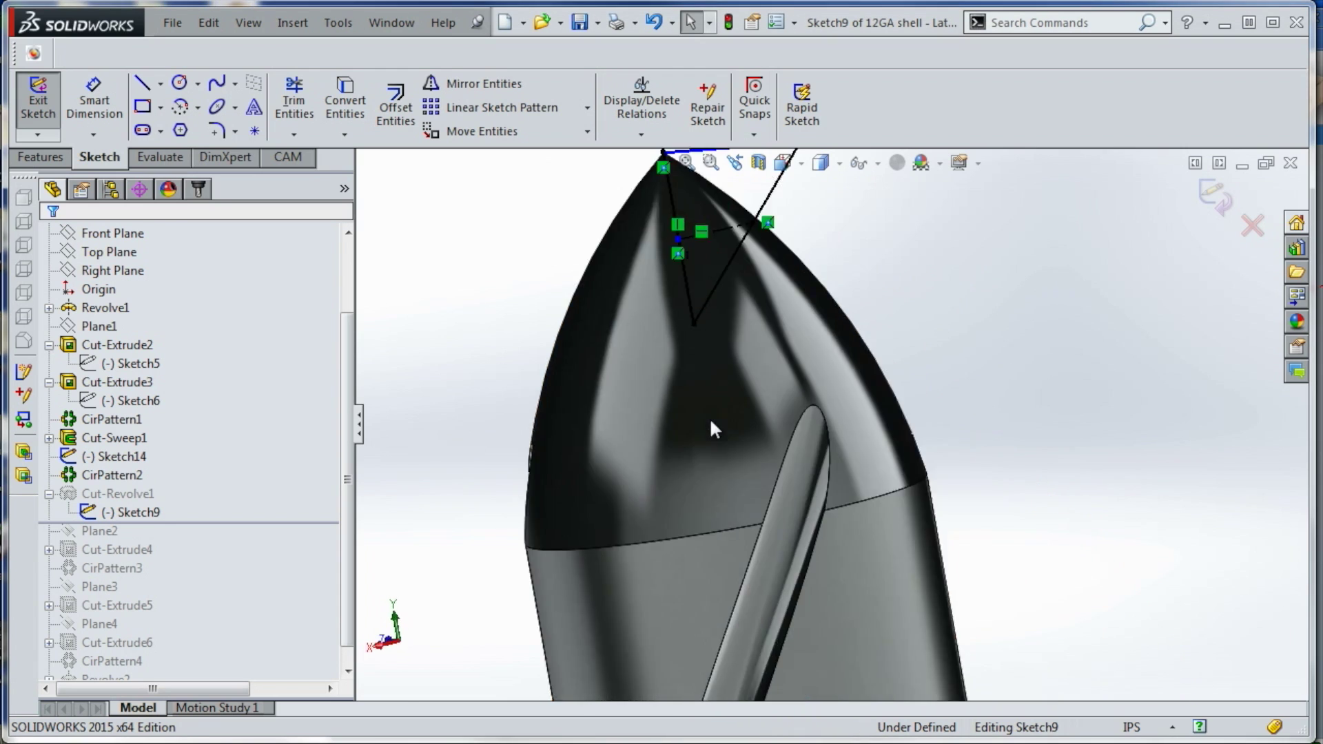
key(space)
click(702, 416)
scroll(854, 235, down, 10)
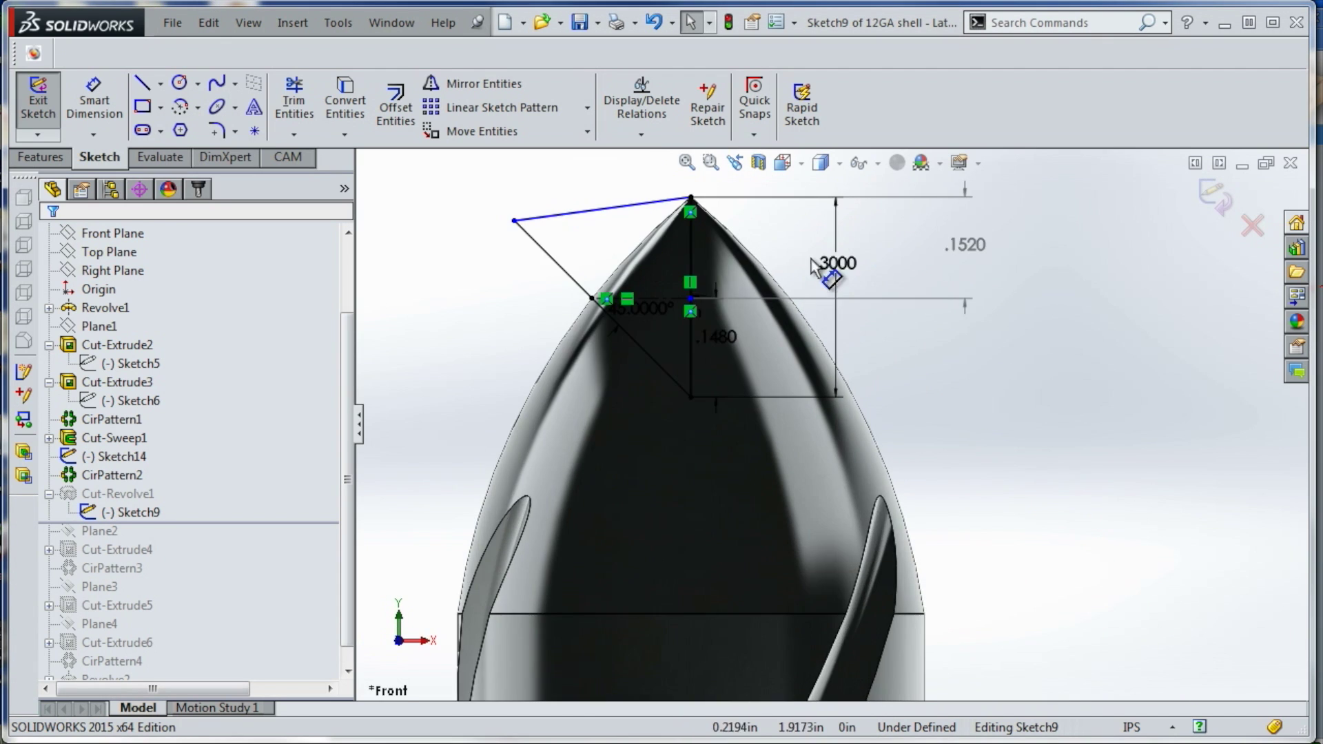
Inspect the depth and angle dimensions of the nose cut's triangular profile, and exit the sketch
ctrl+middle_drag(597, 354, 750, 462)
scroll(749, 462, up, 1)
scroll(758, 435, up, 4)
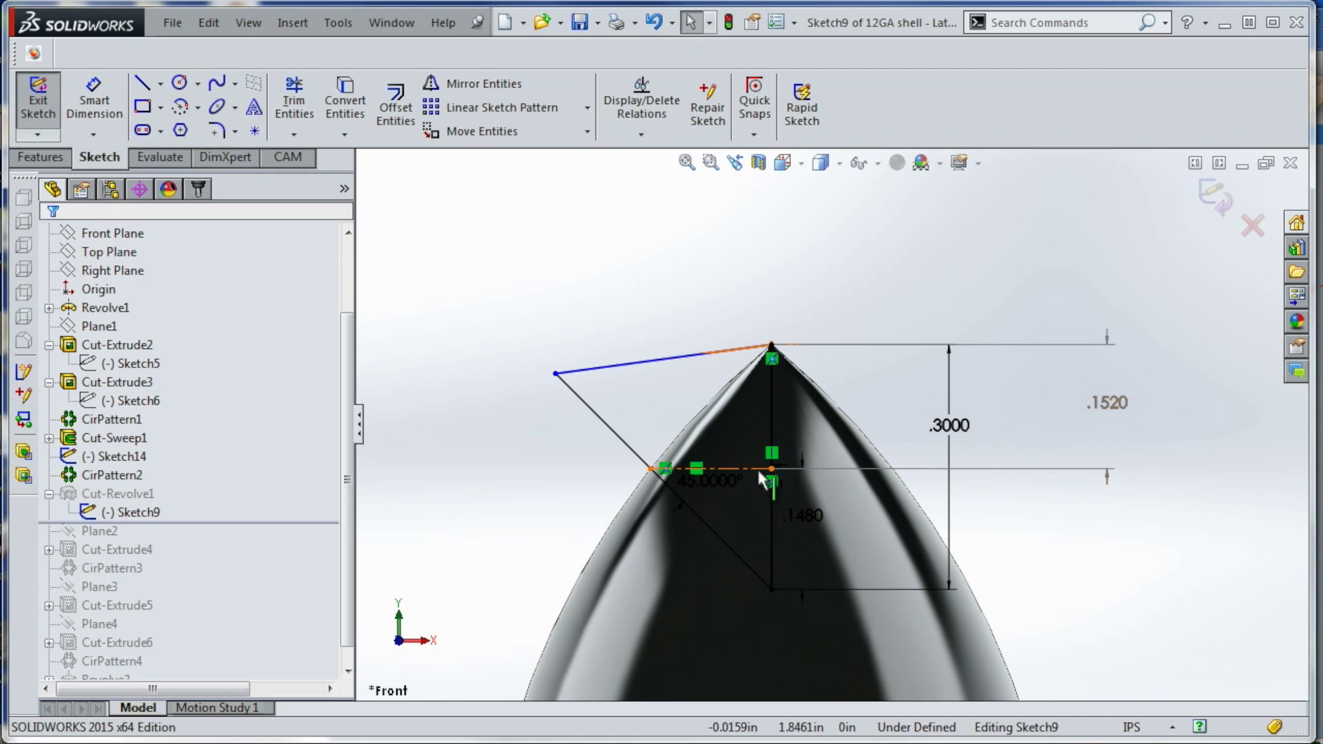
click(704, 487)
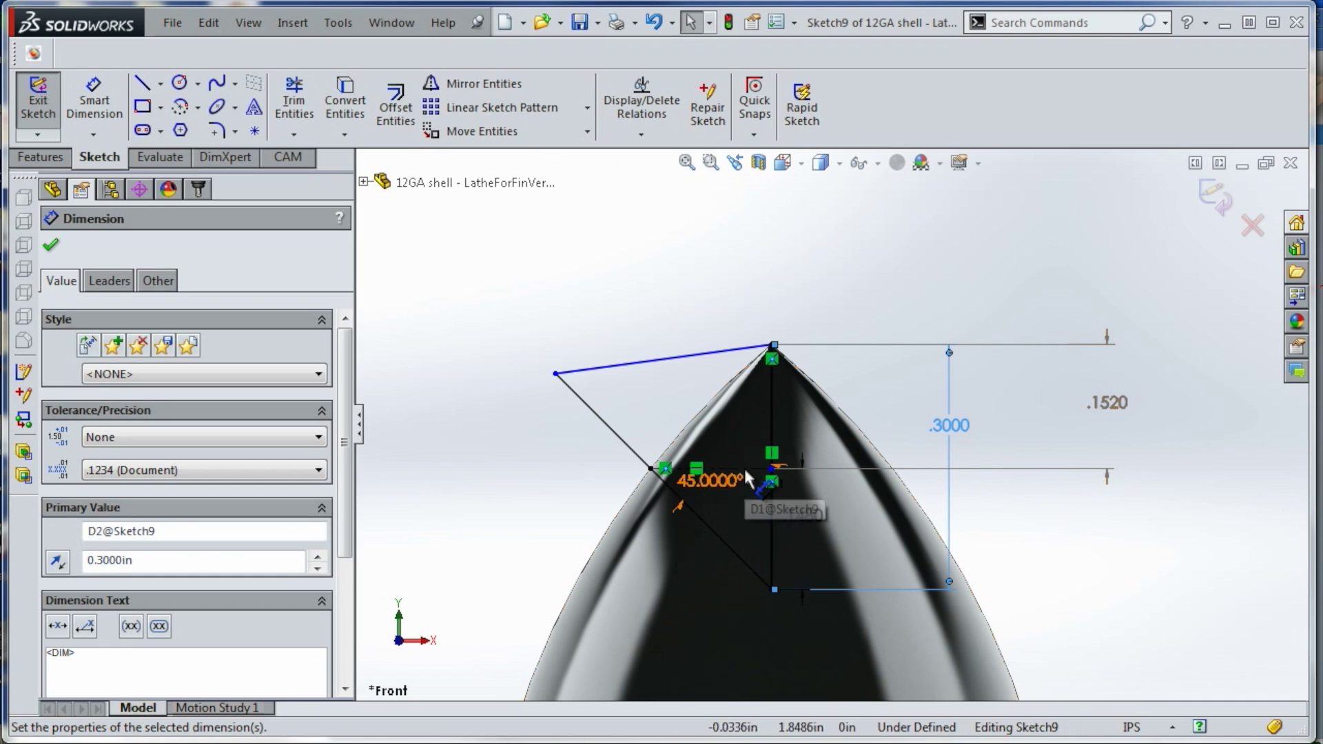
click(53, 119)
Highlight the revolved cut's sketch and examine how its profile meets the nose from the front and from an angle
click(104, 519)
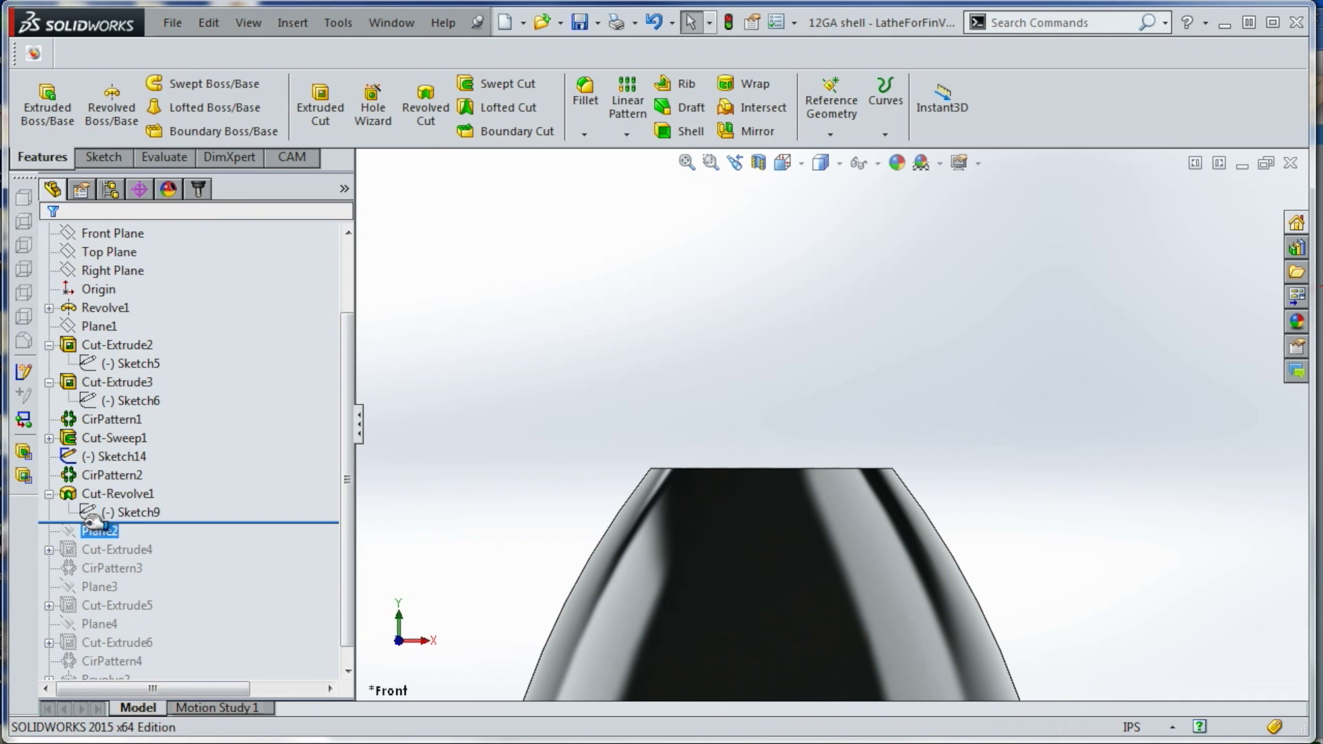
scroll(581, 494, down, 9)
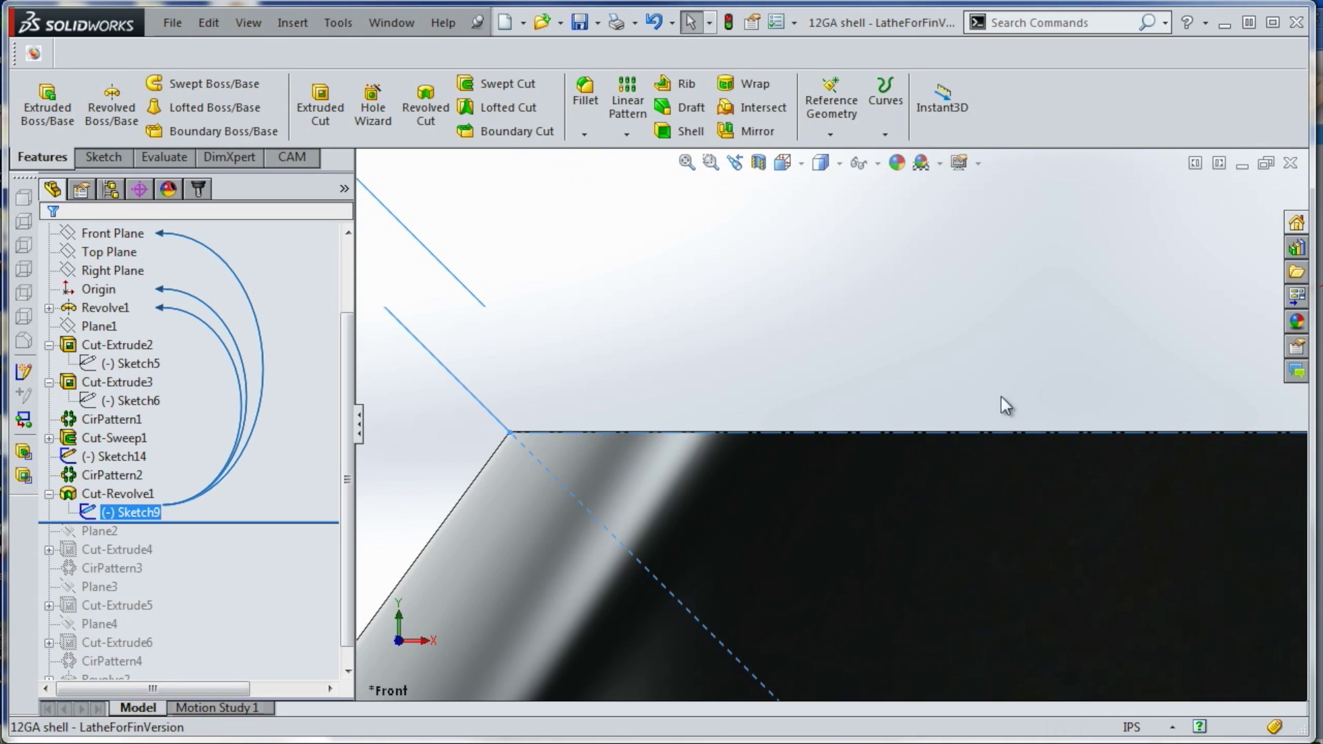
scroll(783, 434, up, 10)
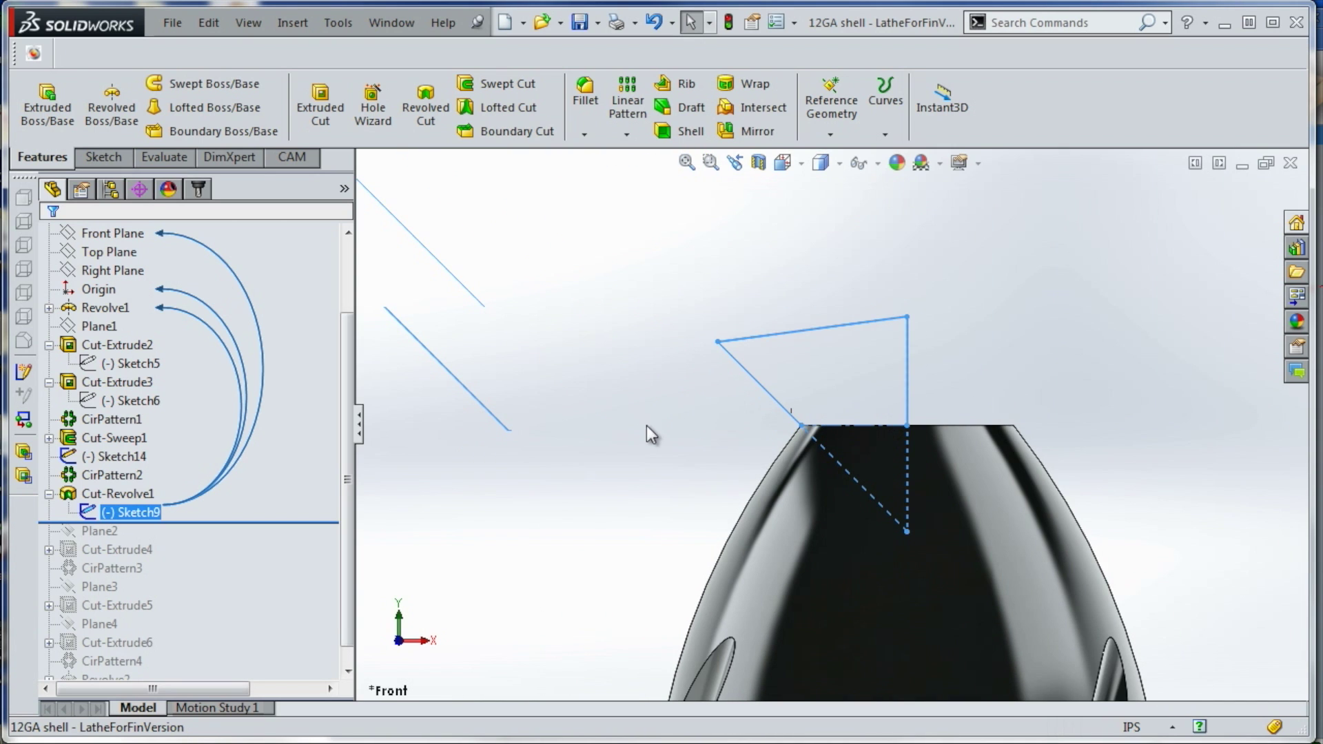
mouse_move(714, 441)
middle_down()
mouse_move(787, 432)
mouse_move(753, 423)
mouse_move(777, 432)
mouse_move(787, 403)
mouse_move(751, 293)
middle_up()
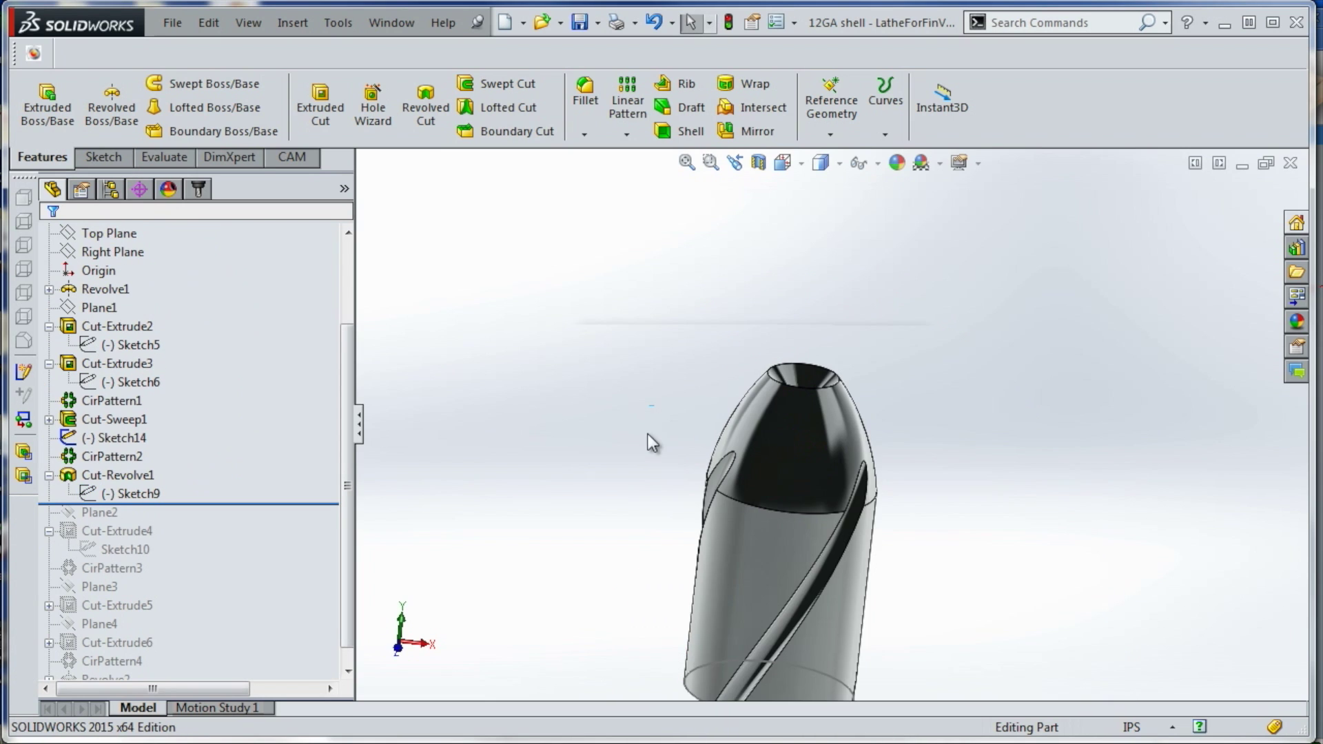
scroll(651, 445, down, 3)
mouse_move(679, 446)
middle_down()
mouse_move(684, 503)
mouse_move(638, 462)
mouse_move(656, 451)
middle_up()
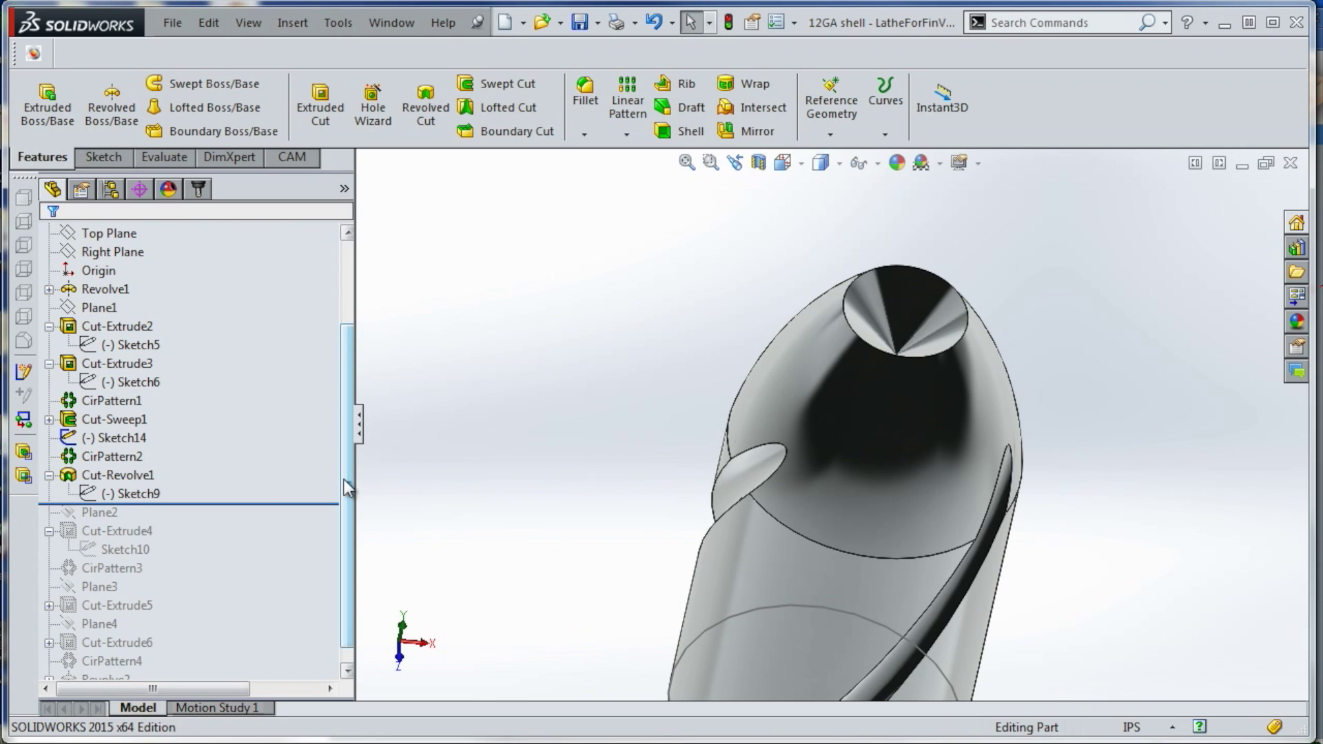
Roll the feature history forward past CirPattern3 and highlight the notch cut's sketch to inspect its triangular profile on the nose
scroll(347, 488, down, 1)
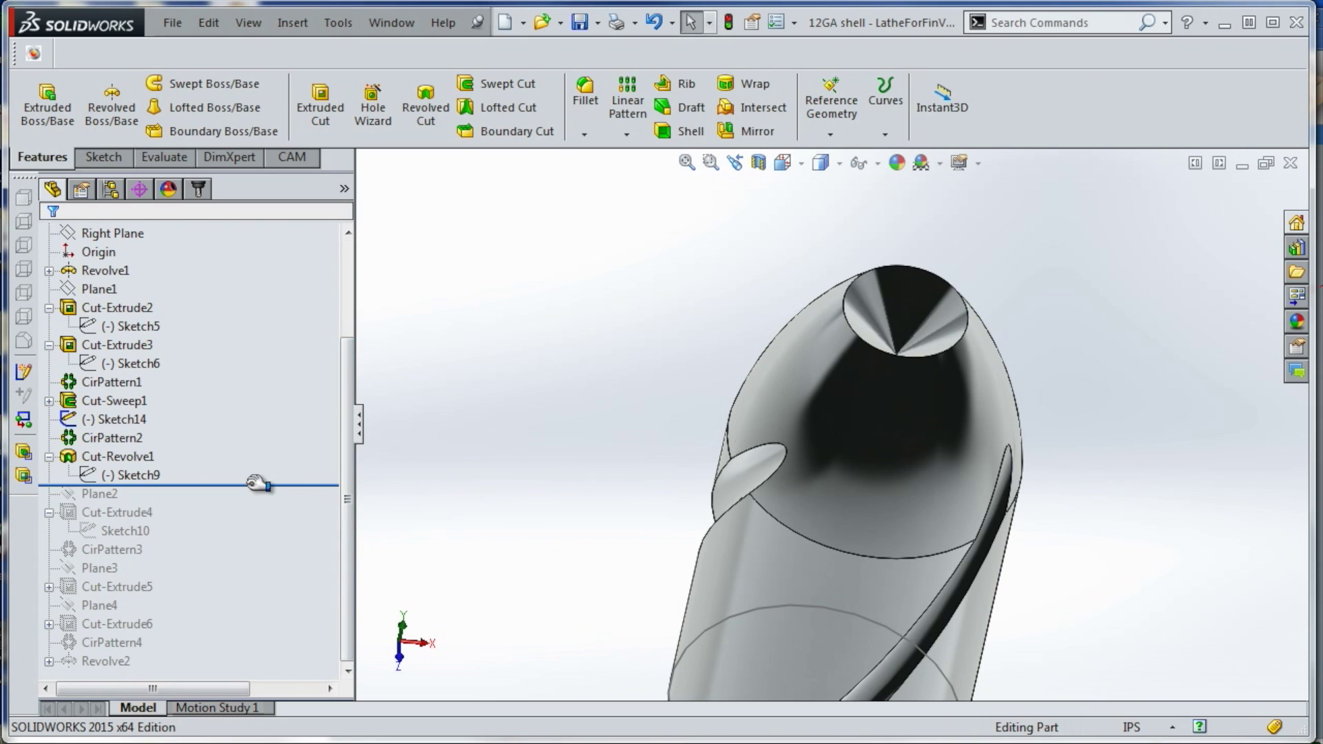
mouse_move(258, 483)
mouse_down()
mouse_move(266, 552)
mouse_move(250, 559)
mouse_up()
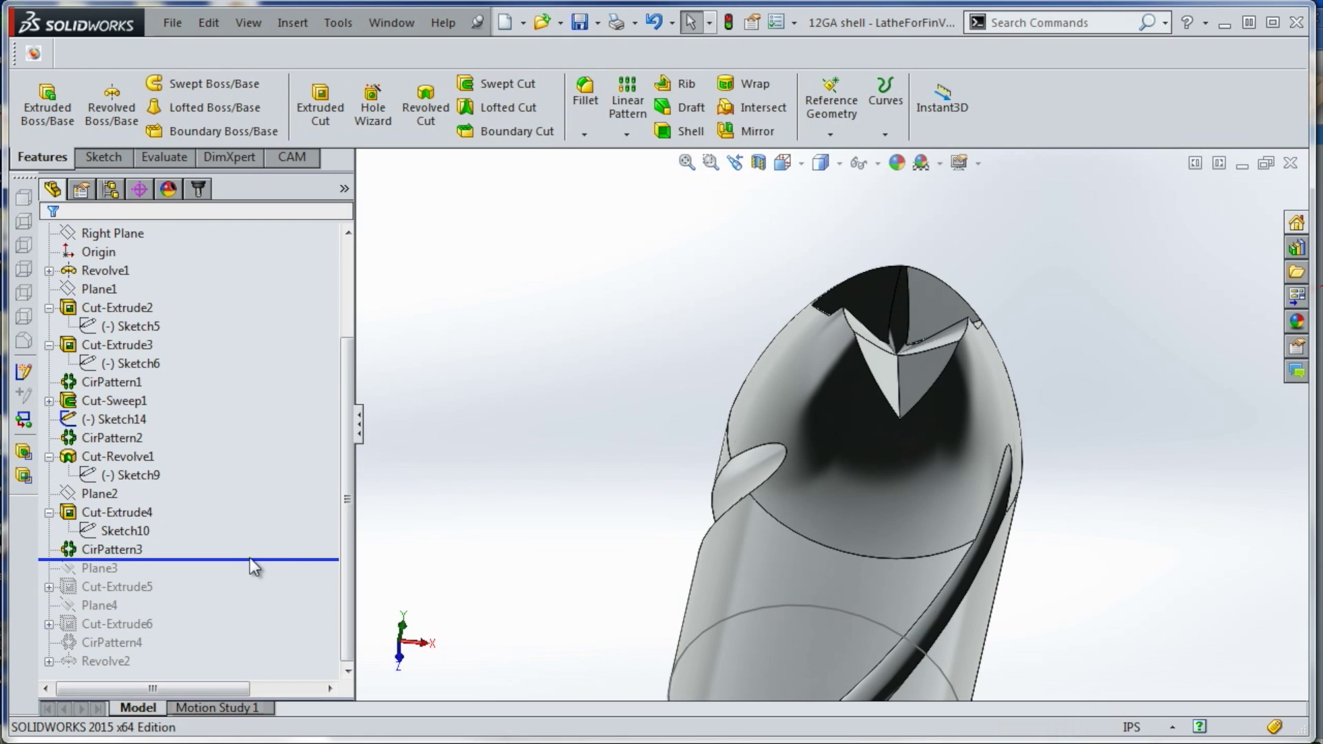
click(138, 531)
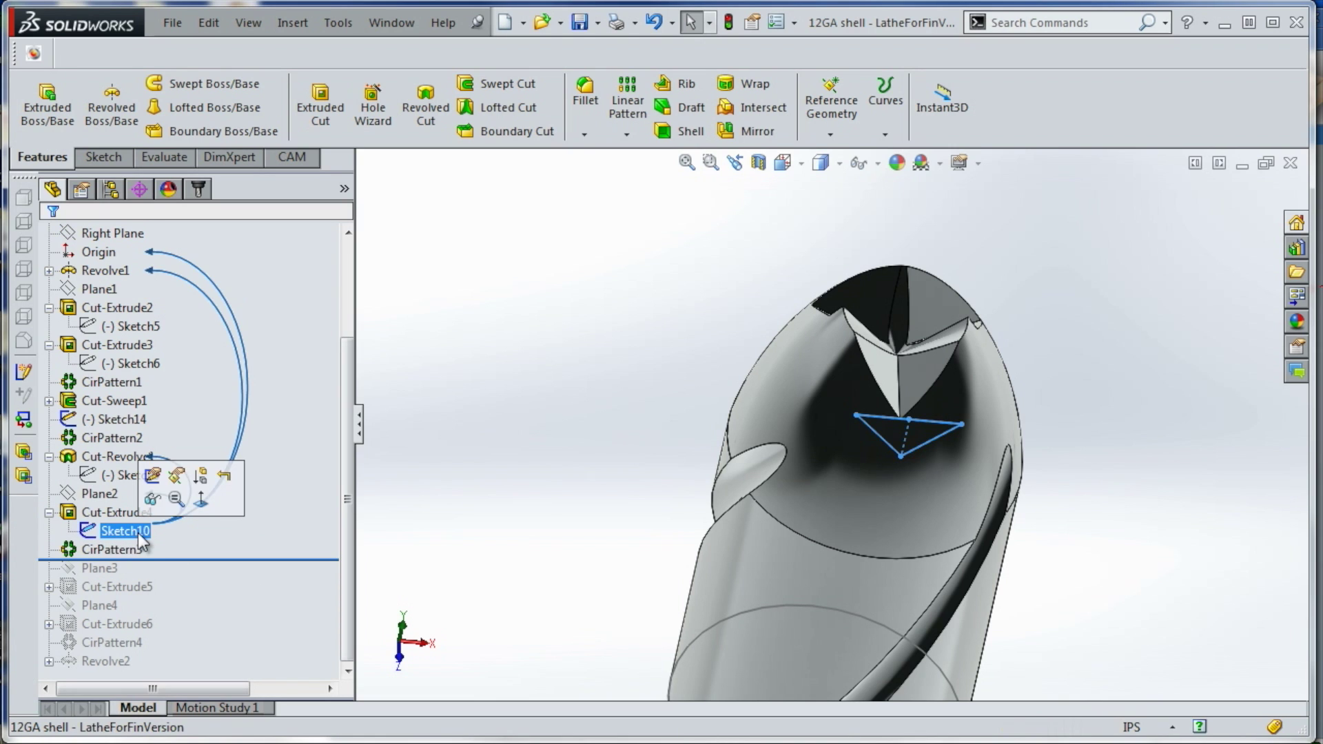
middle_drag(508, 464, 508, 422)
scroll(511, 420, up, 4)
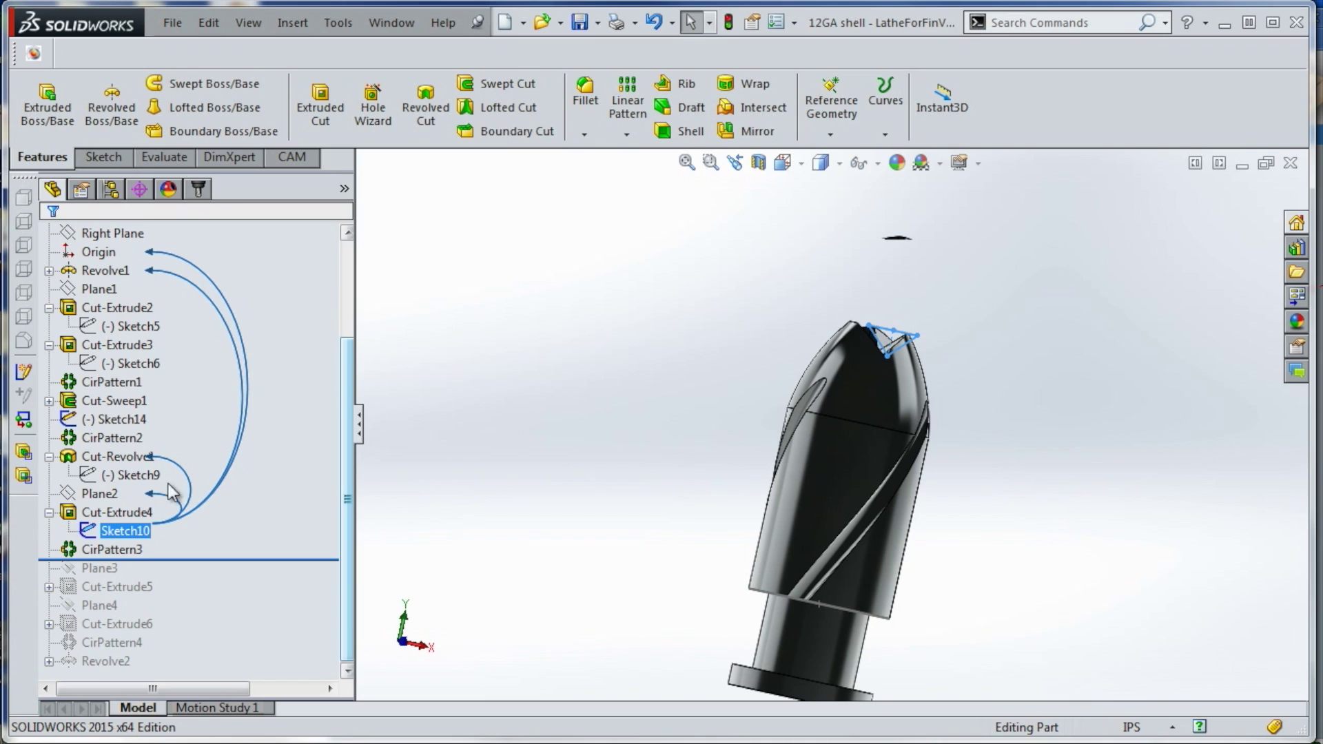
click(373, 495)
mouse_move(373, 495)
middle_down()
mouse_move(543, 381)
mouse_move(540, 370)
middle_up()
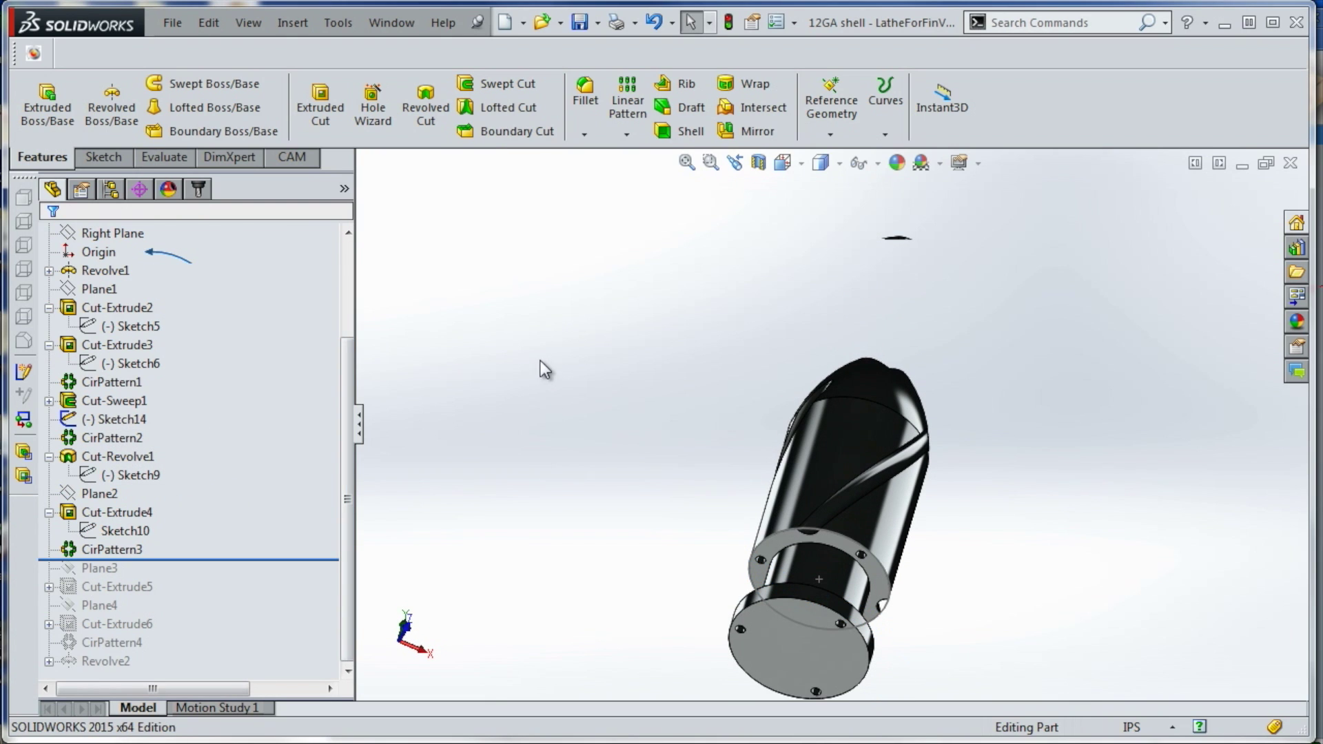
Create a reference plane parallel to the Front Plane and tangent to the shell's outer curved face
click(292, 22)
mouse_move(398, 233)
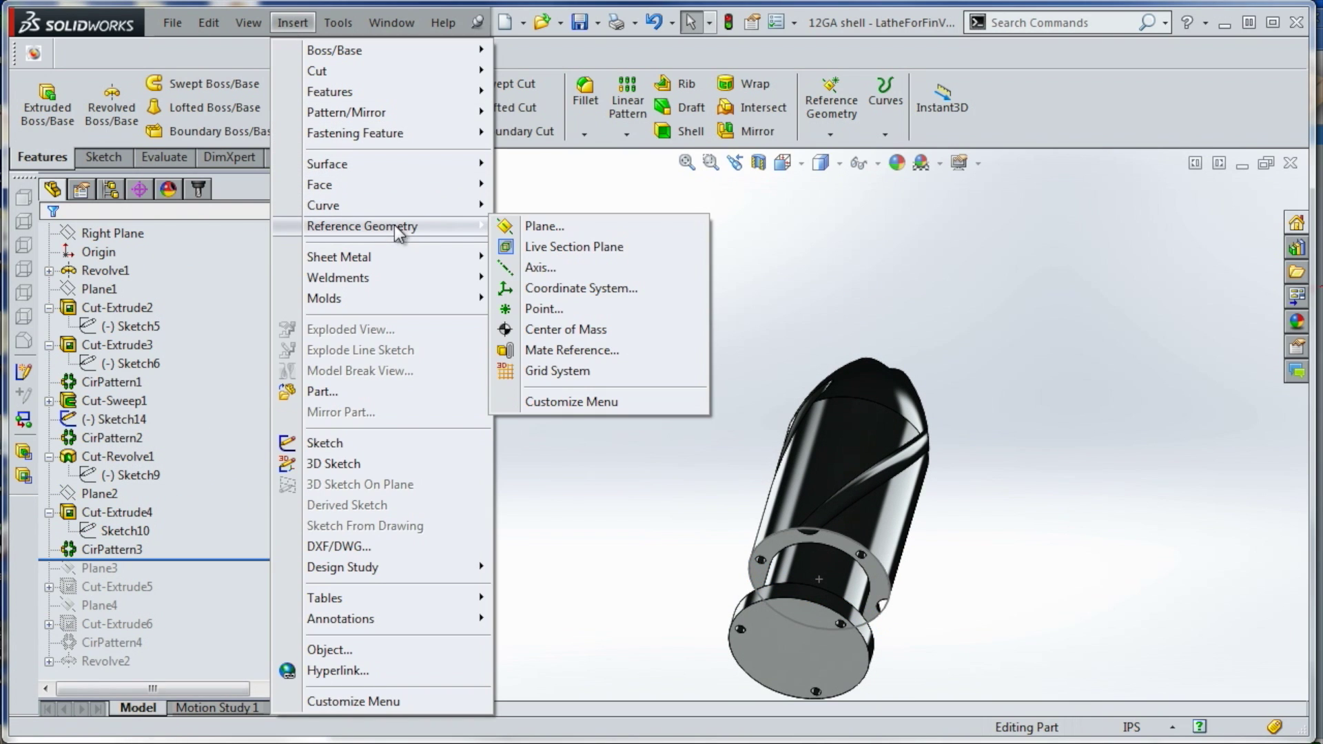
click(541, 226)
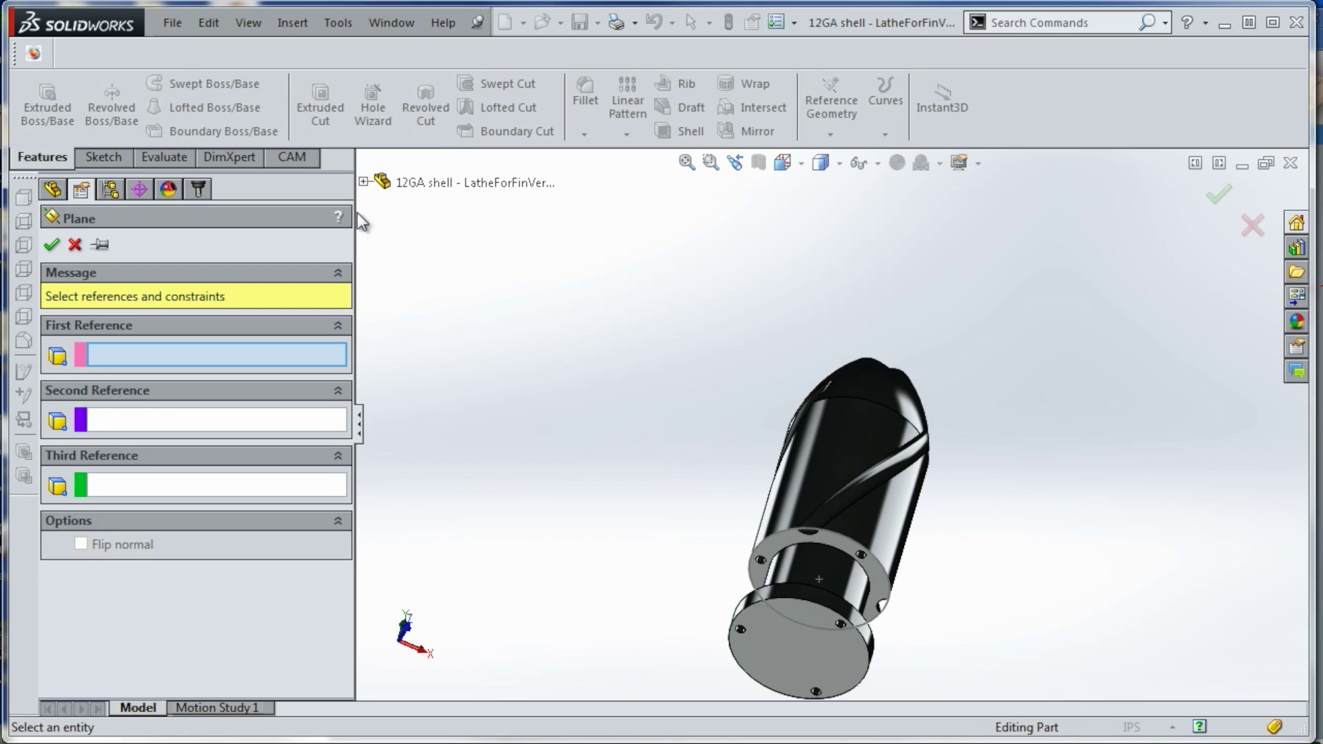
click(363, 181)
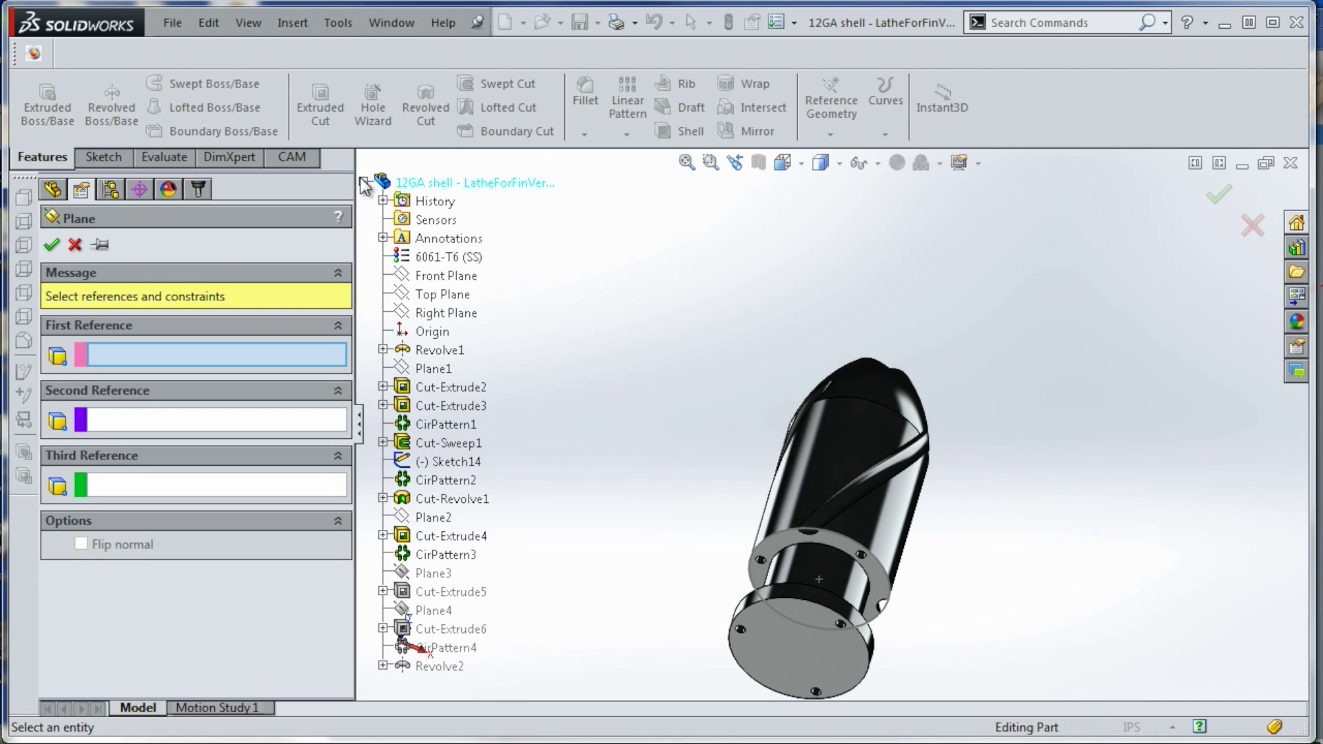
click(429, 277)
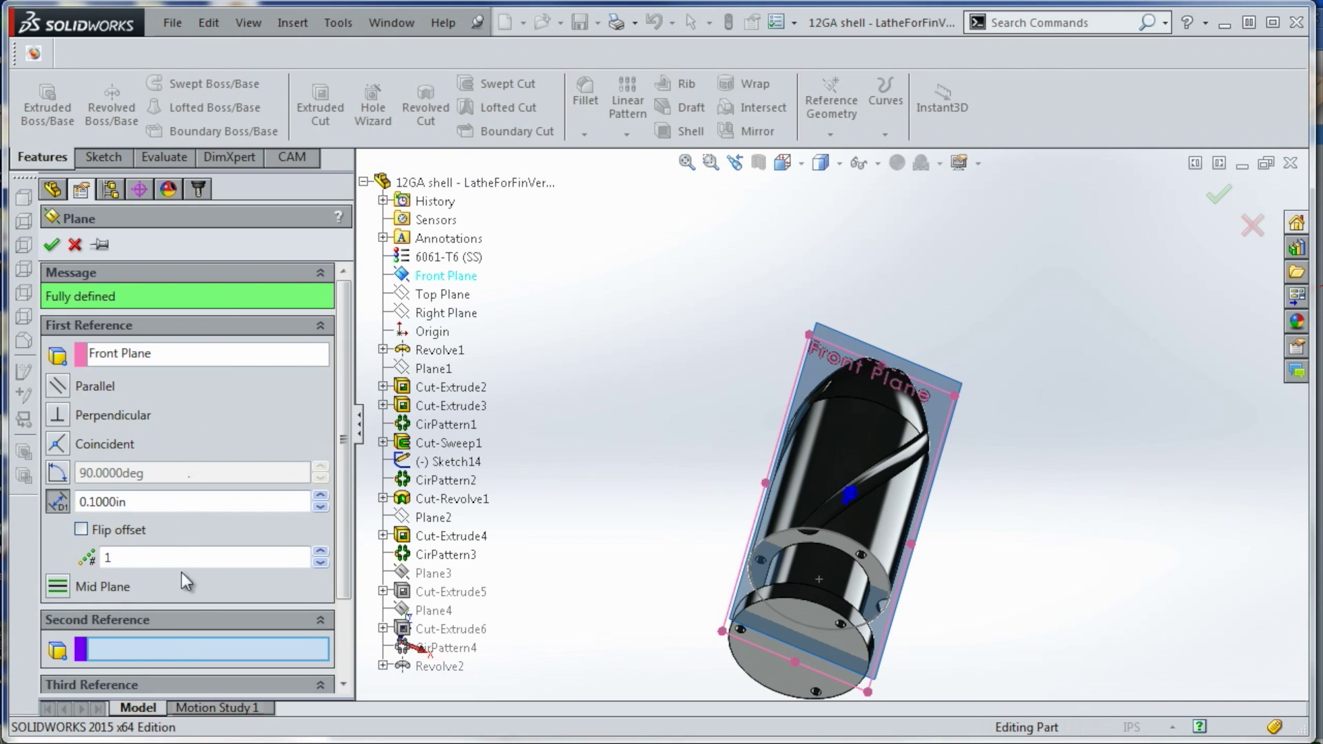
click(65, 391)
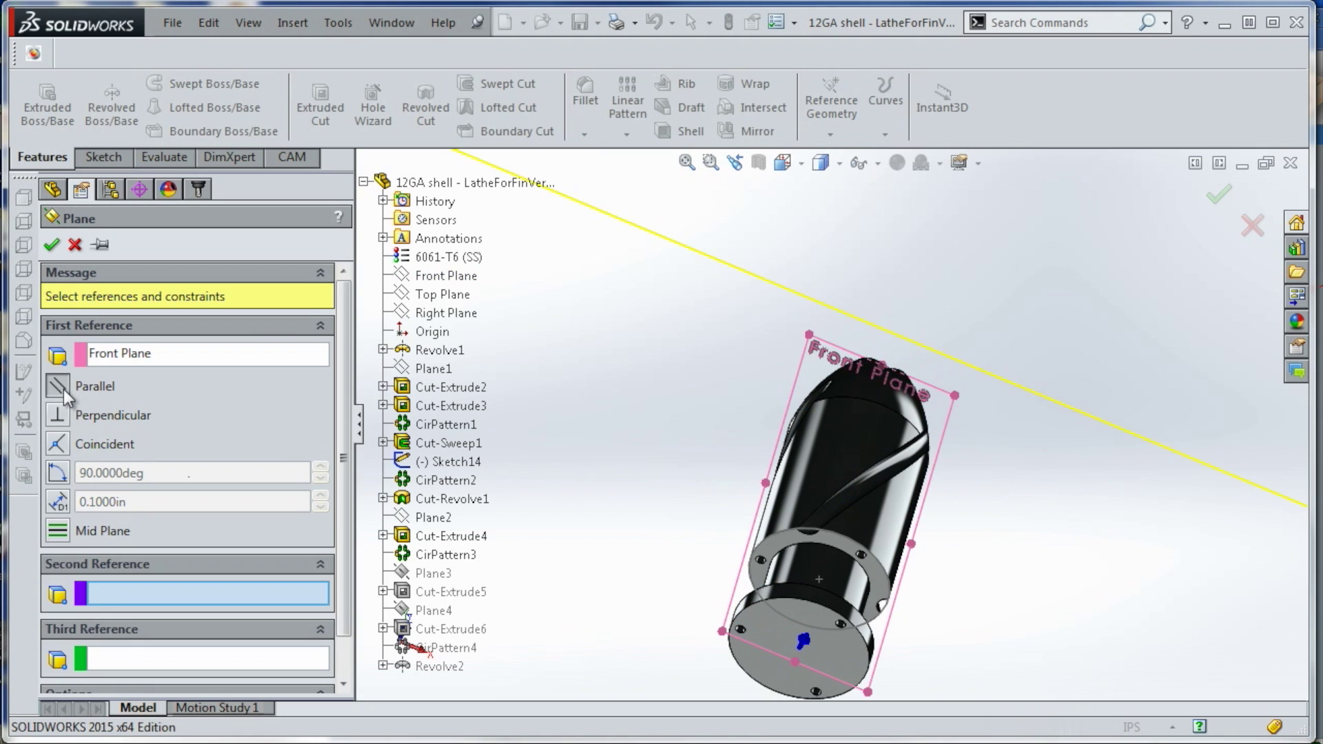
click(841, 457)
middle_drag(709, 376, 676, 215)
scroll(847, 429, down, 3)
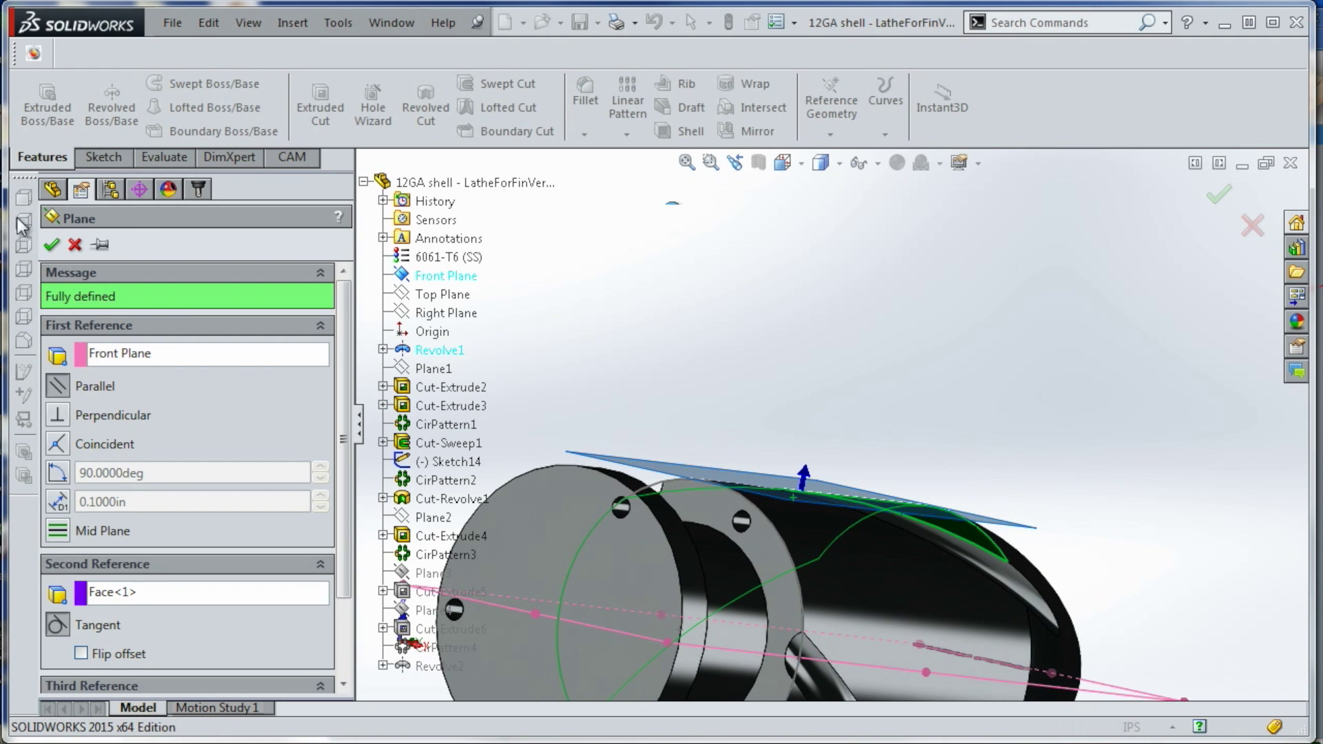
click(52, 246)
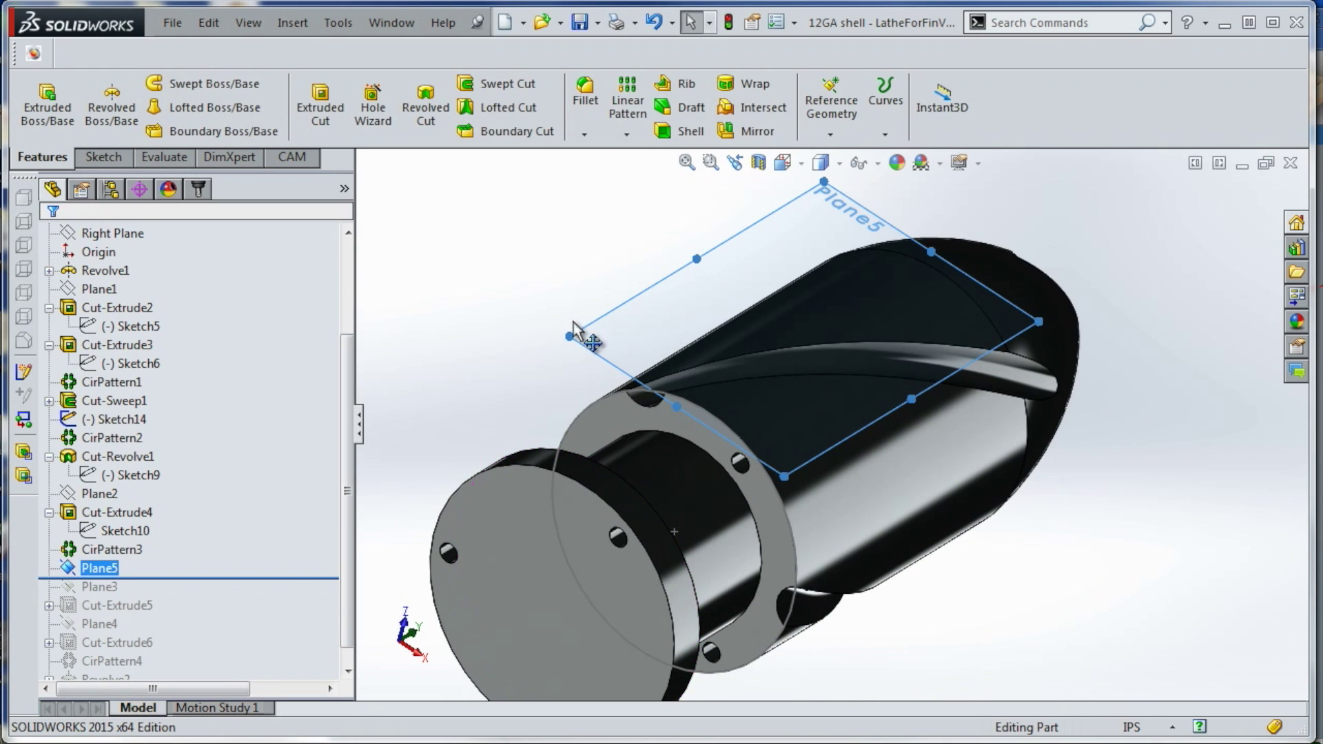
click(103, 157)
click(38, 100)
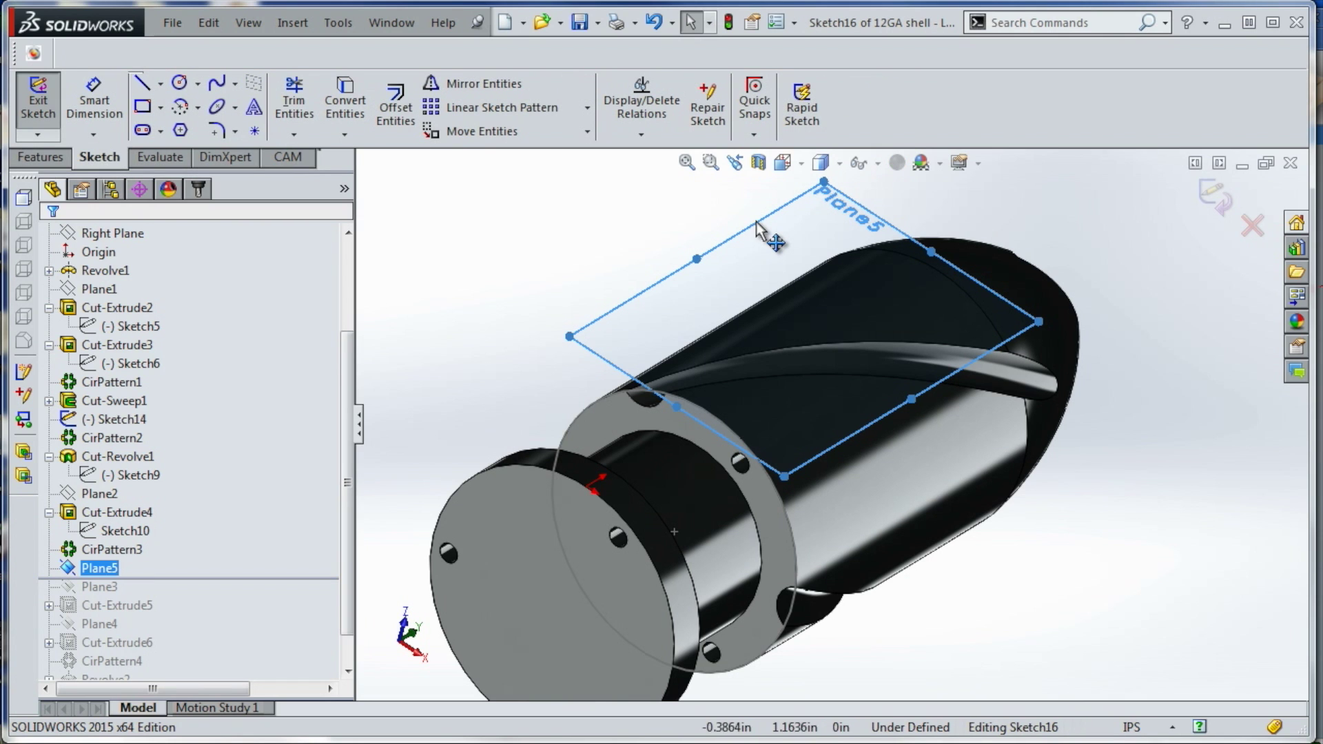
key(space)
click(709, 408)
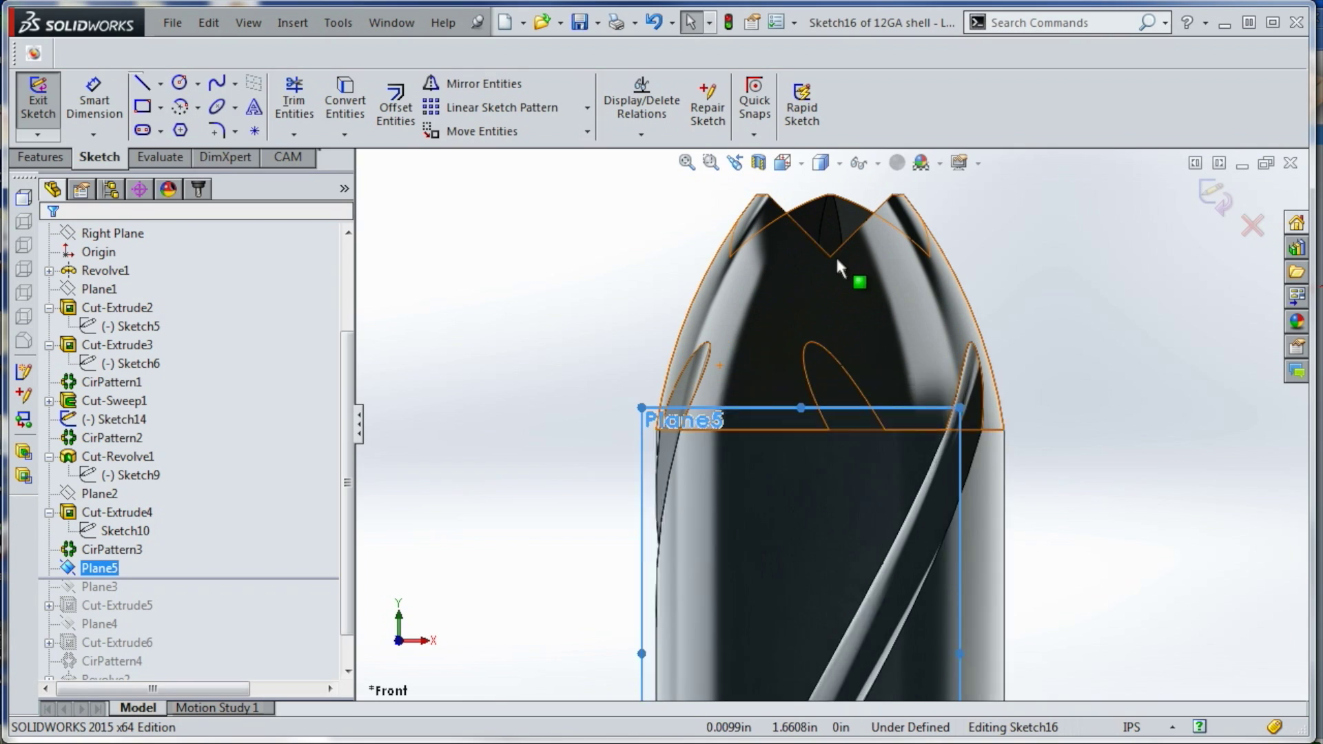
scroll(837, 259, down, 1)
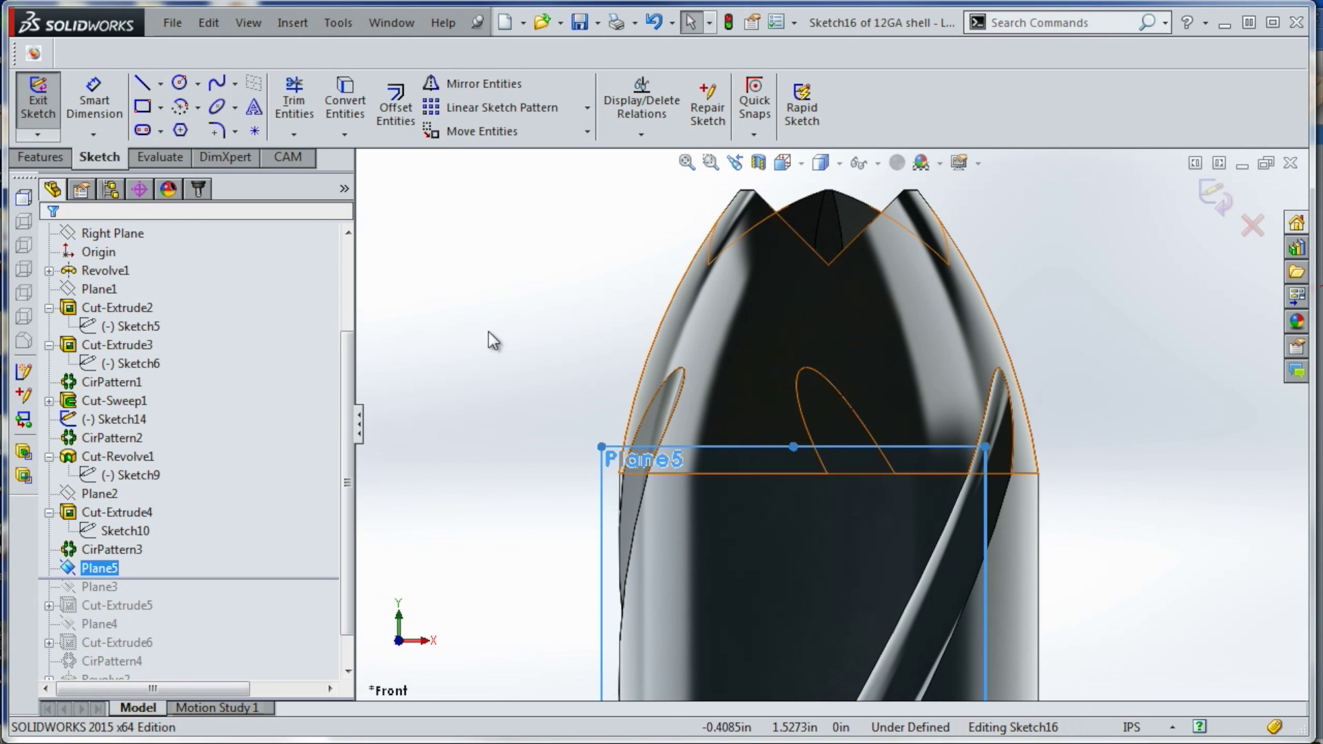
click(142, 83)
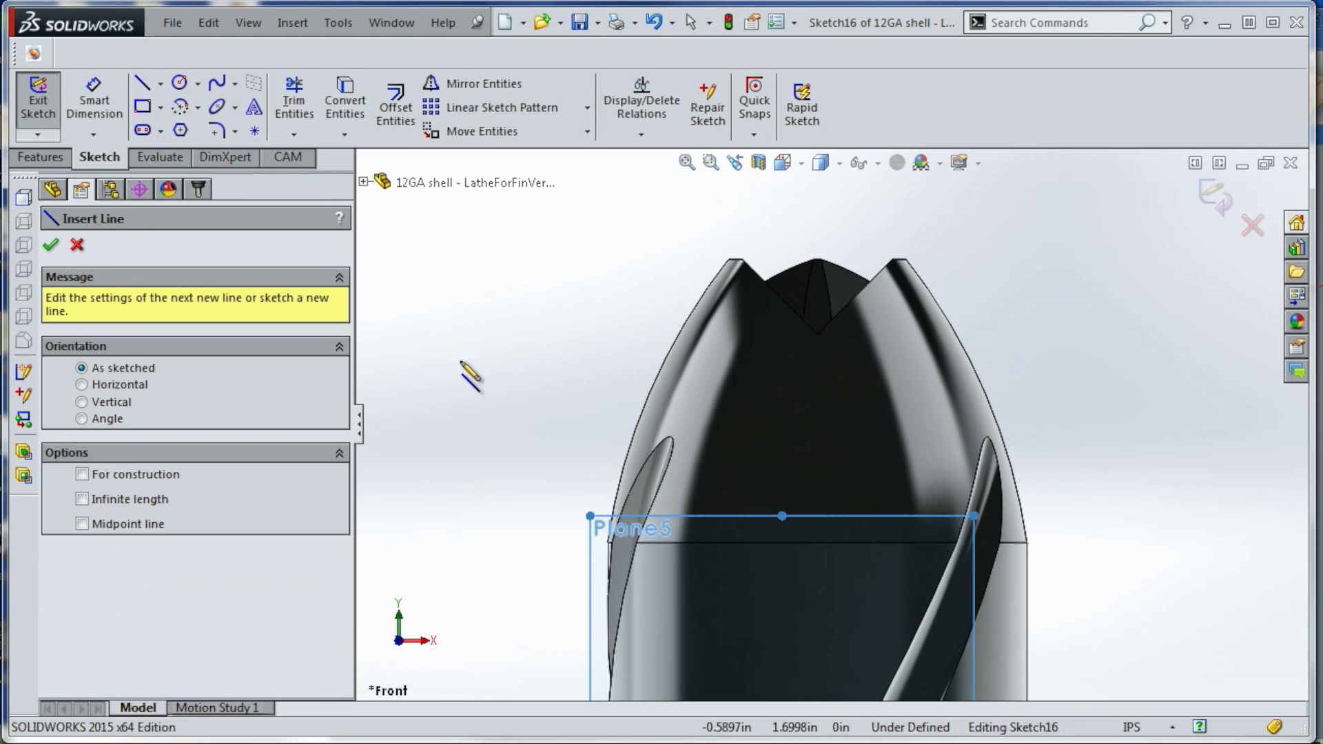
scroll(692, 276, down, 3)
ctrl+middle_drag(902, 331, 787, 414)
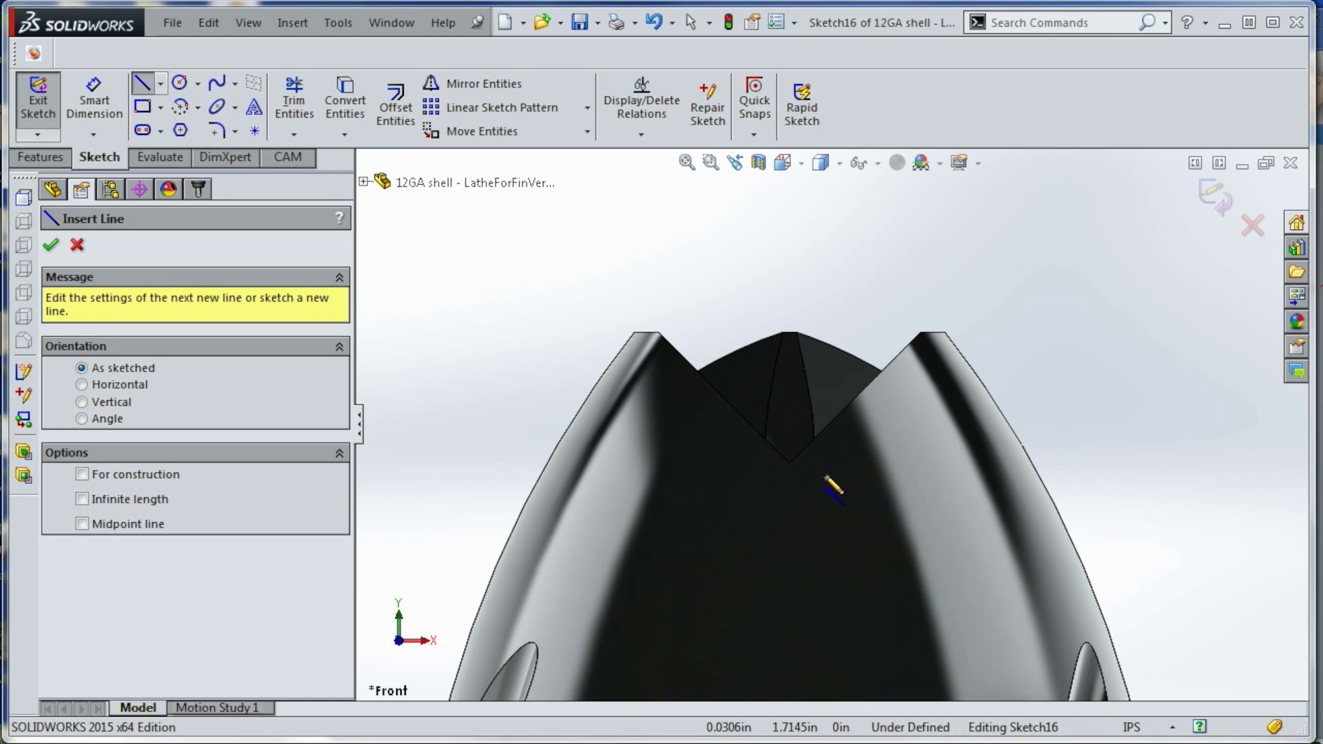
click(51, 246)
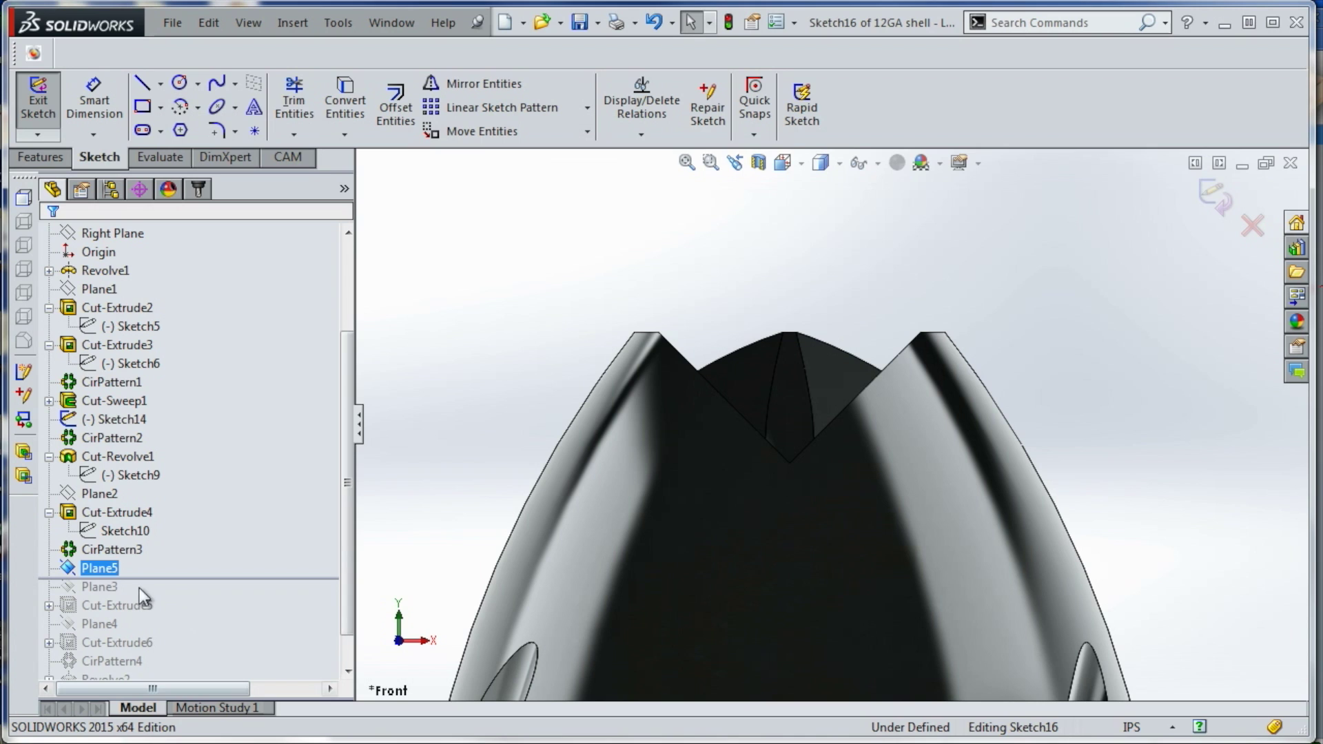
click(54, 115)
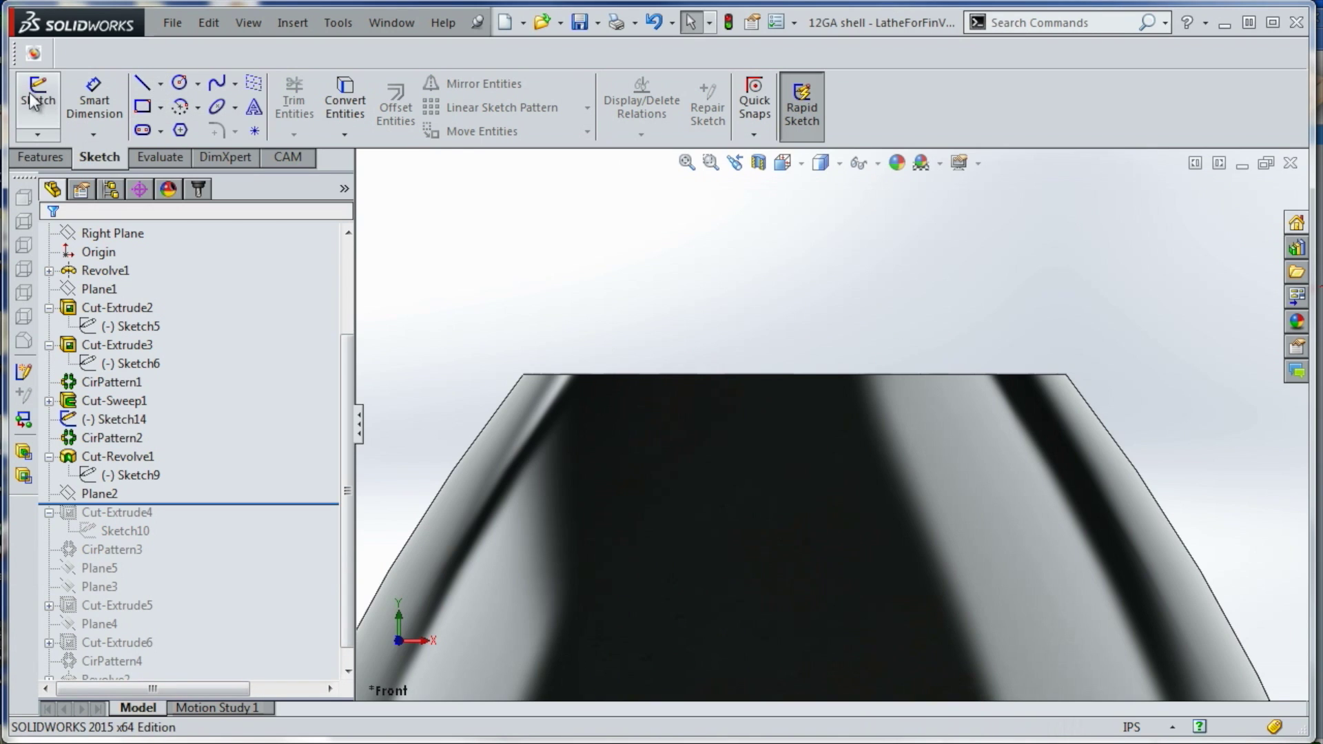
Sketch a right-triangle notch profile on Plane2, starting at the midpoint of the nose's upper edge, with its vertical side about 0.13 in long
click(39, 97)
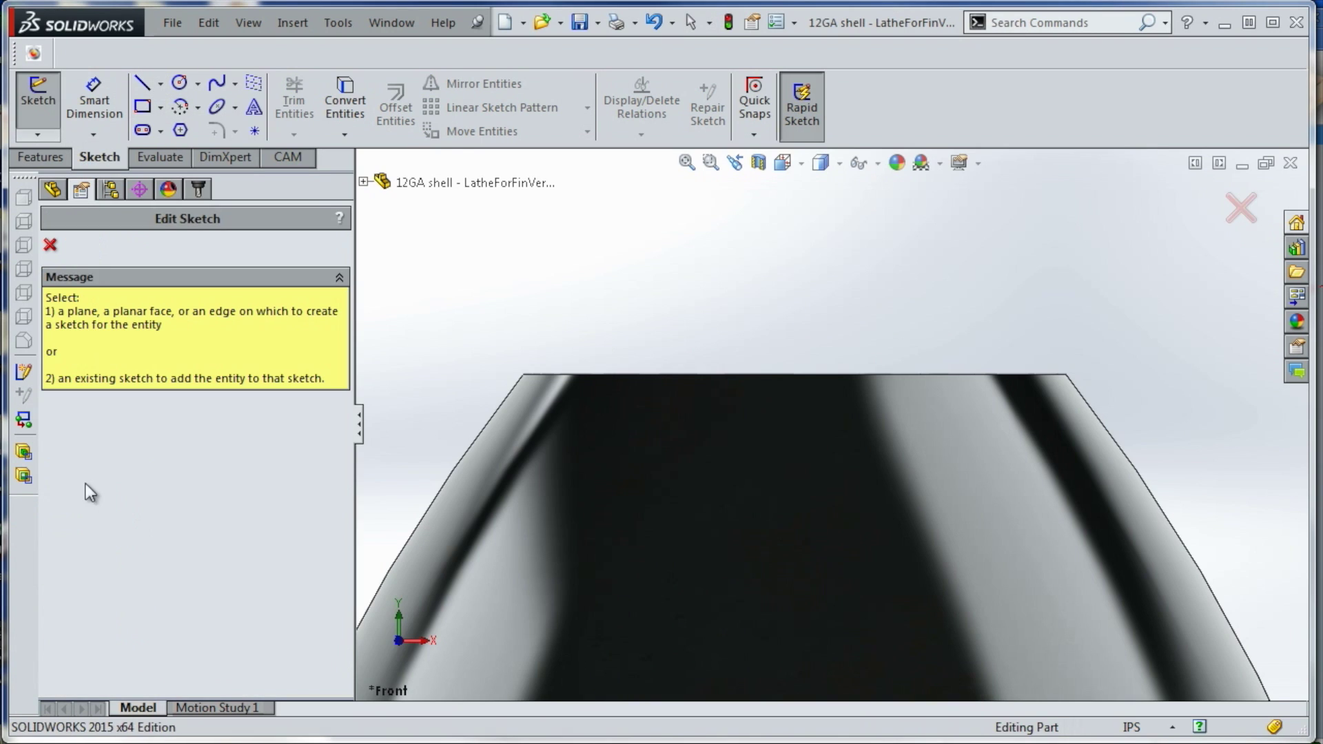
click(362, 183)
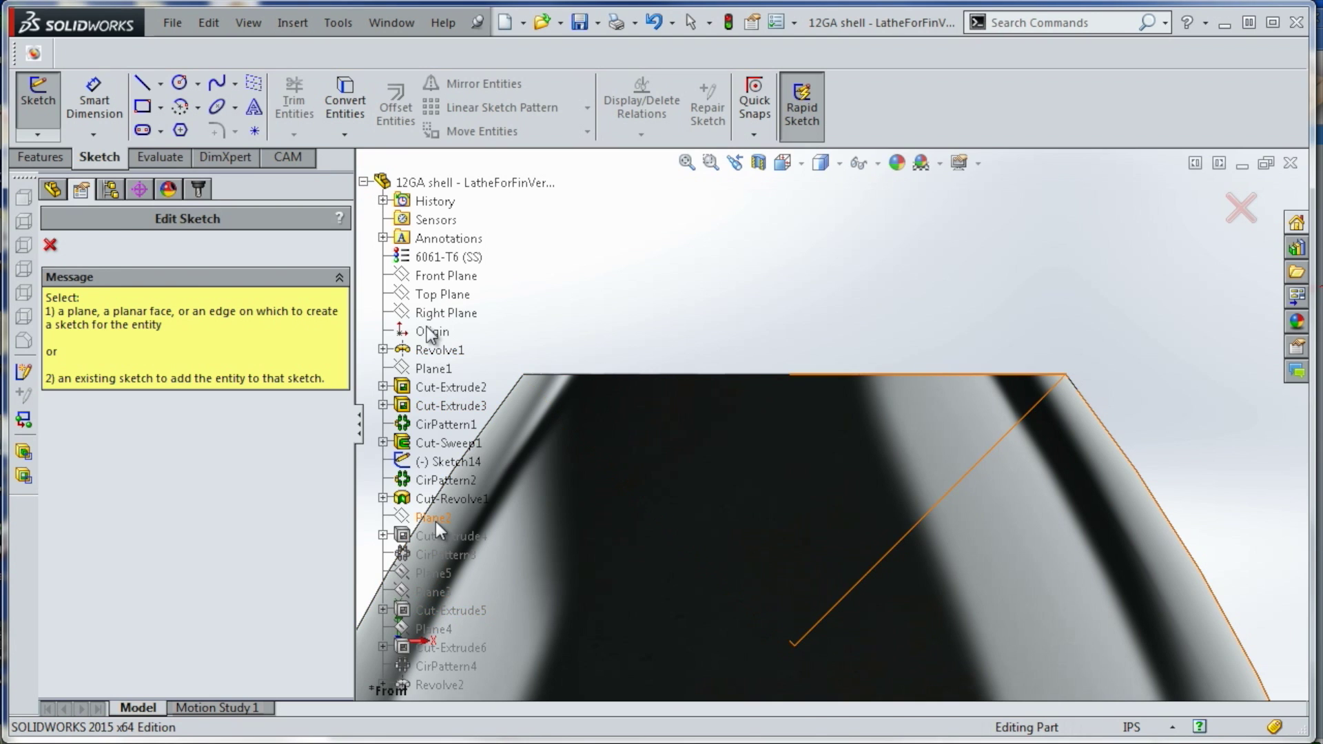
click(436, 521)
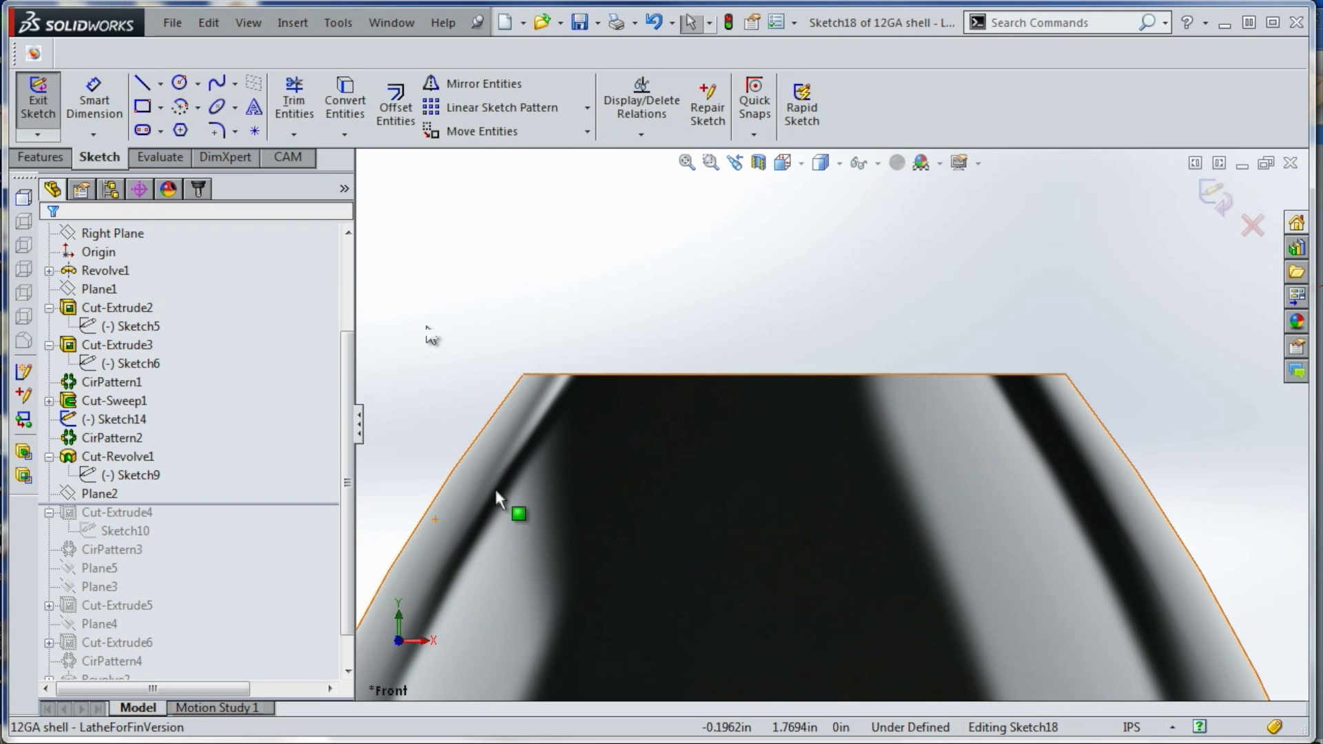
click(142, 84)
click(795, 376)
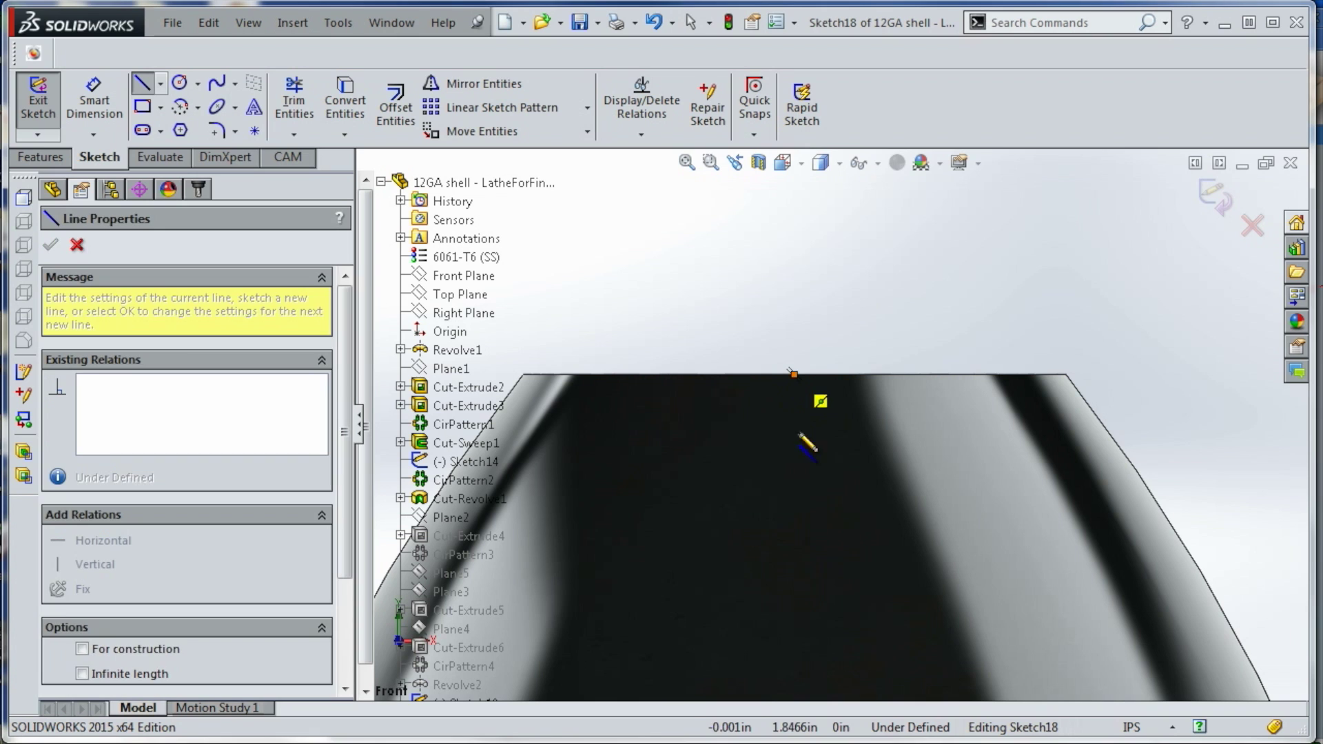
click(795, 571)
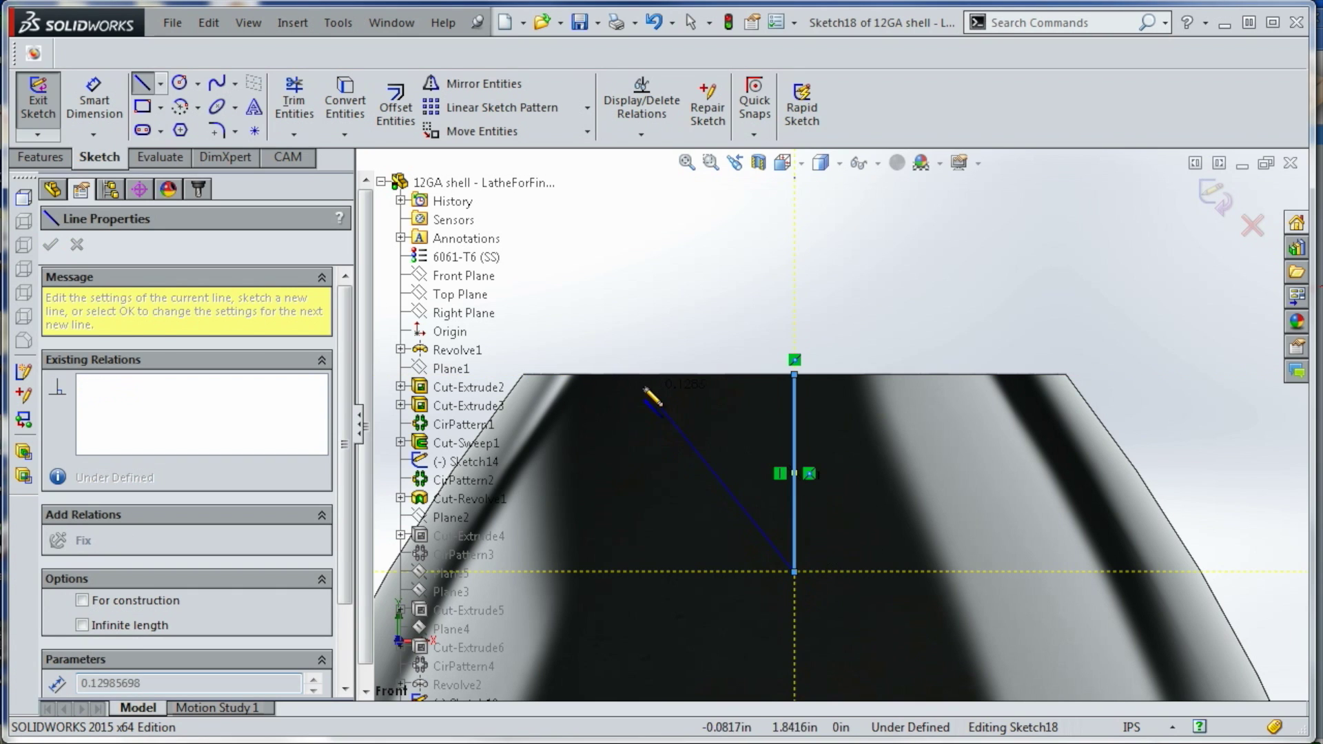
click(618, 374)
click(795, 375)
Dimension the triangle with a 45° angle between its vertical and slanted lines and a 0.08 in vertical depth
key(s)
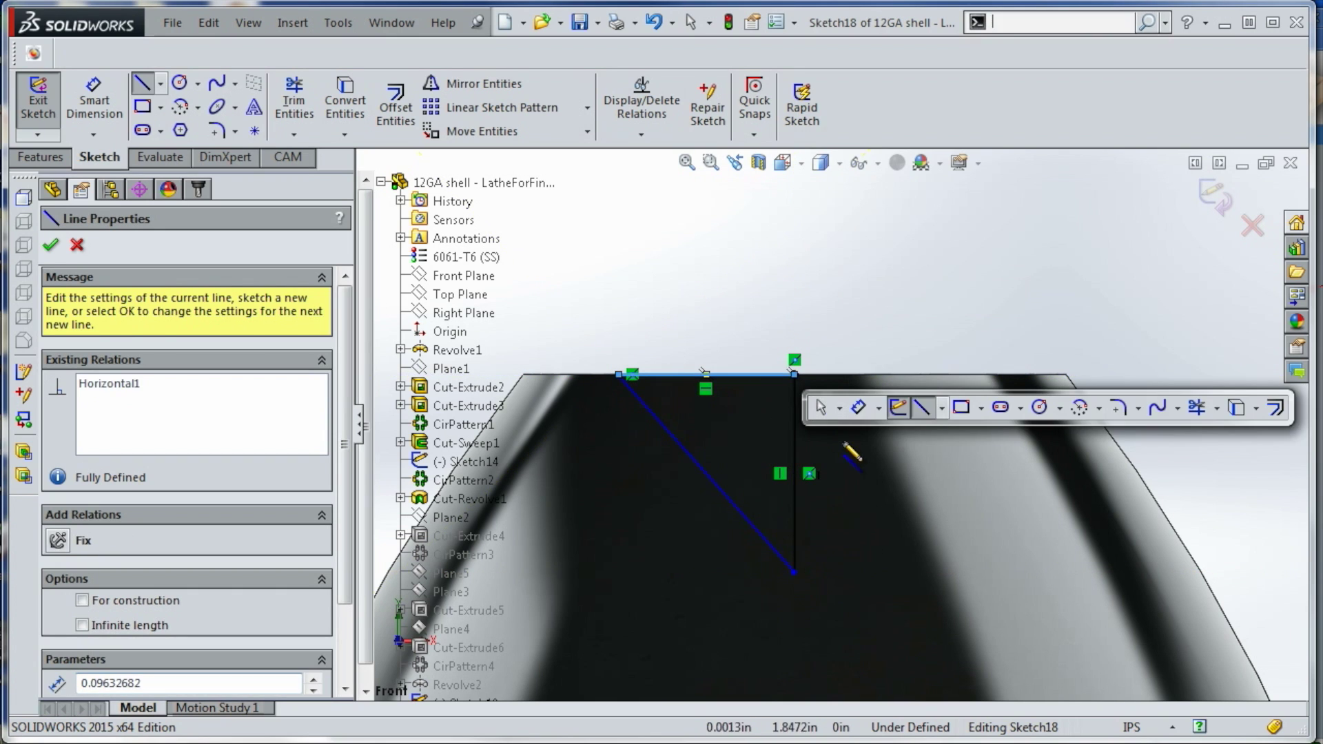
click(858, 407)
click(794, 447)
click(712, 481)
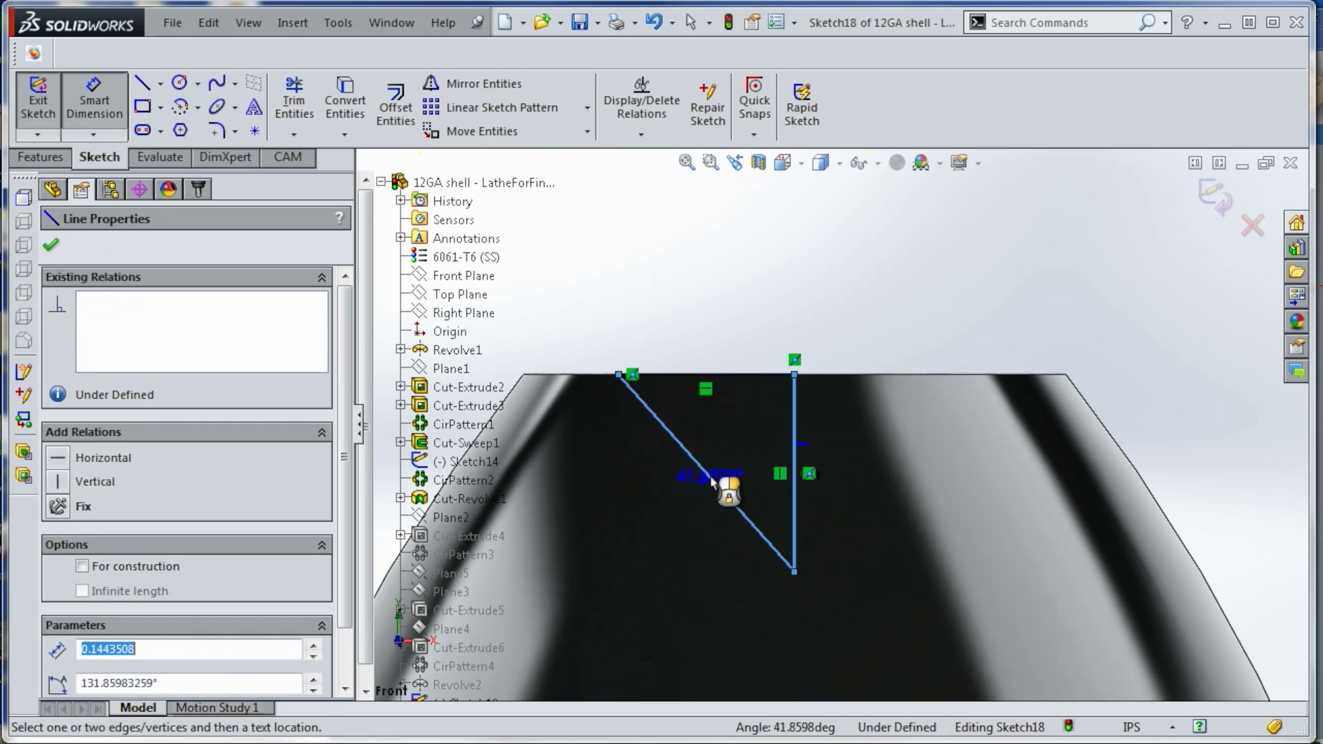
click(758, 448)
text(45)
key(Return)
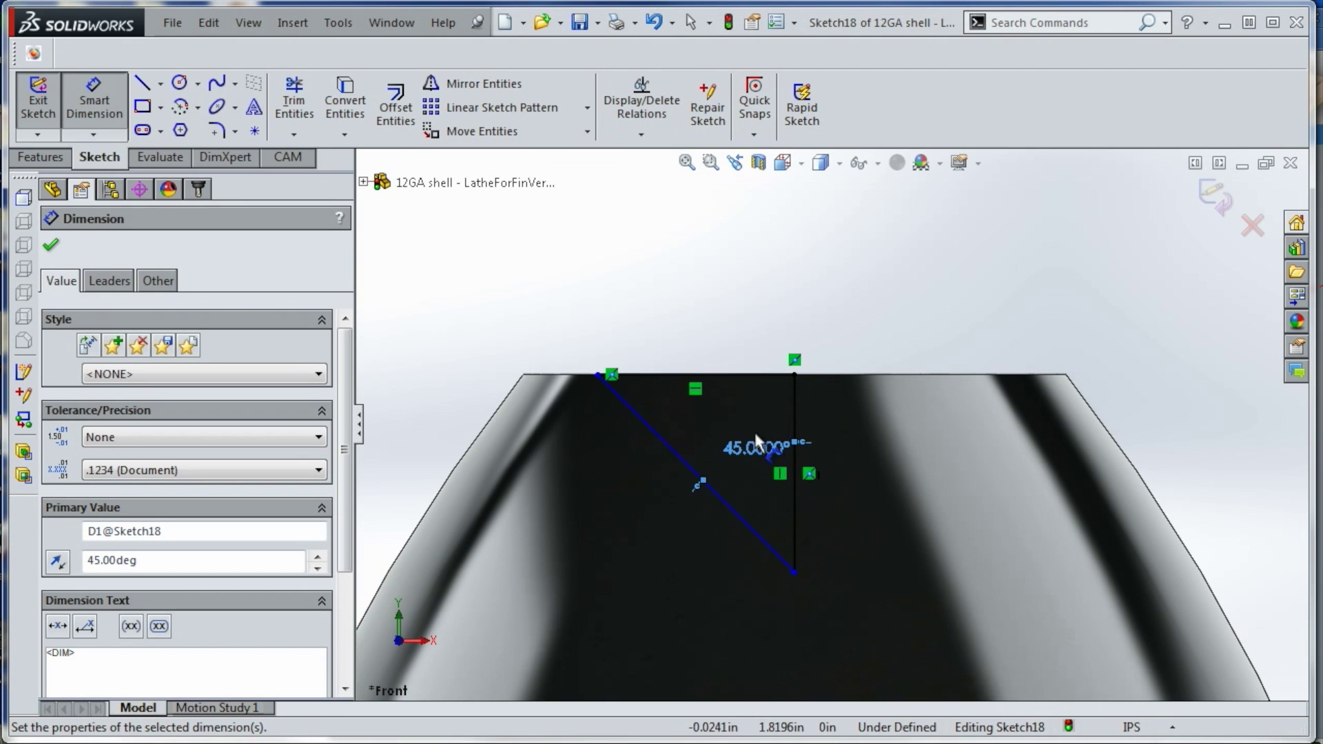
click(796, 414)
click(892, 452)
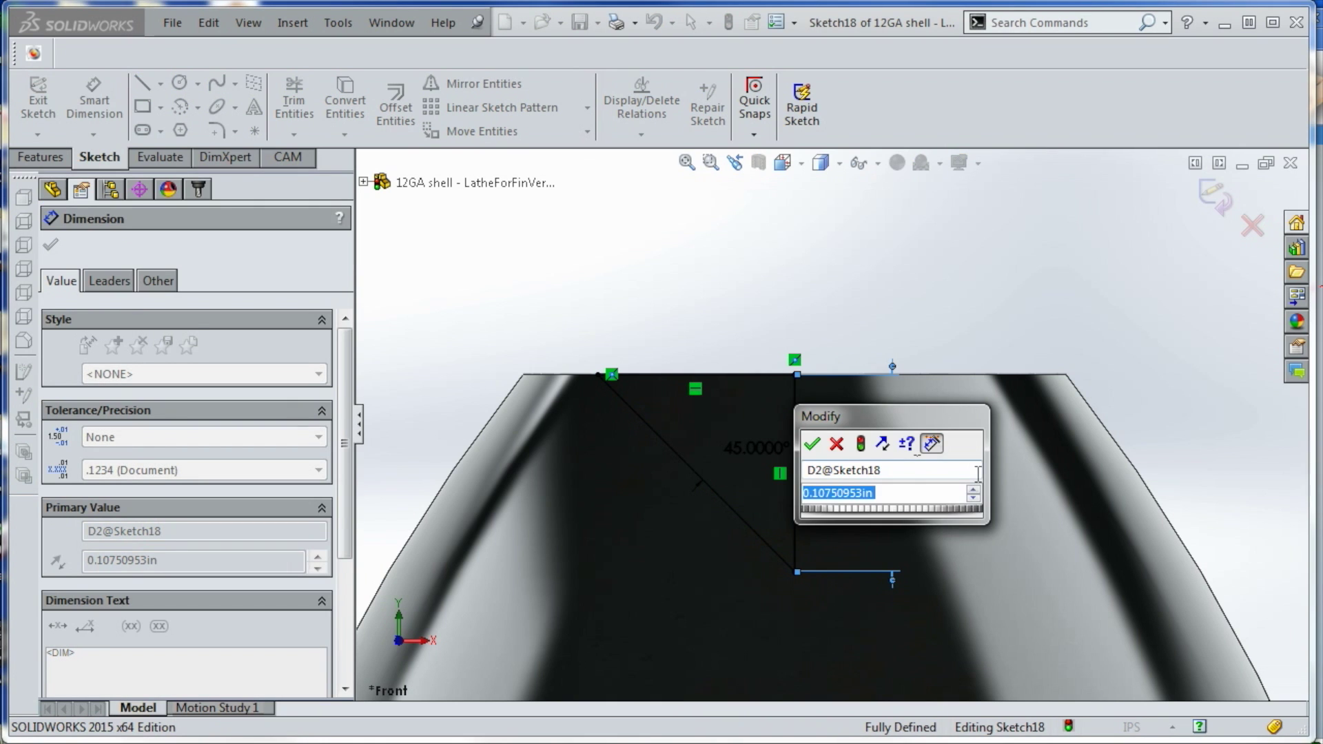
text(.08)
key(Return)
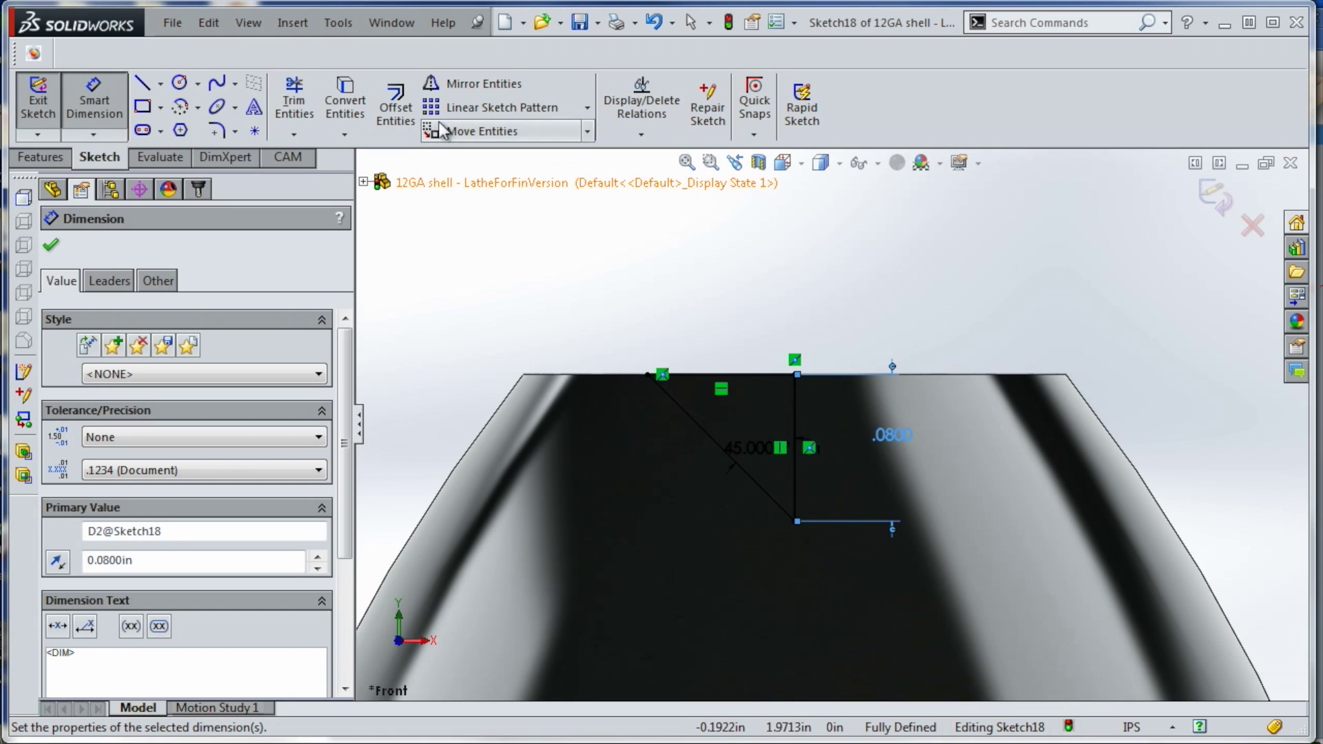
Mirror the triangle's horizontal and slanted lines about its vertical line, and make that vertical line construction geometry
click(478, 87)
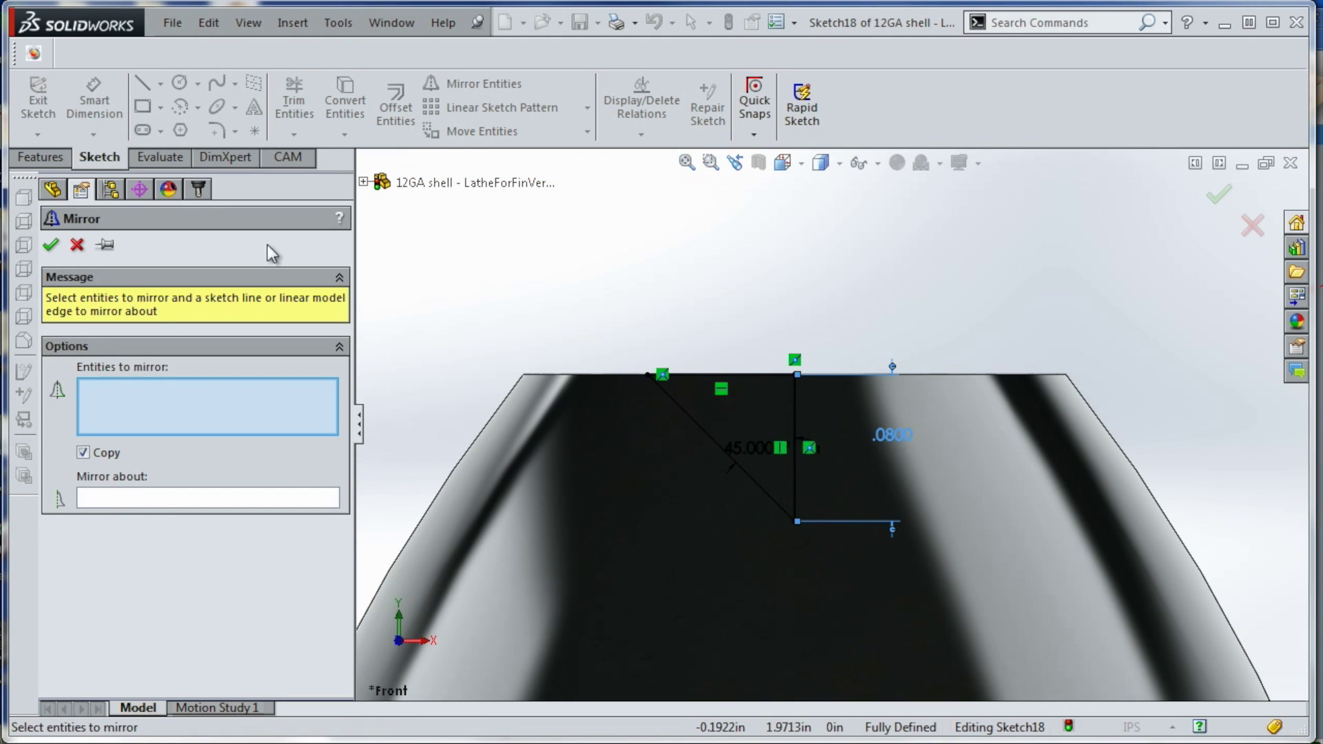
click(723, 376)
click(703, 430)
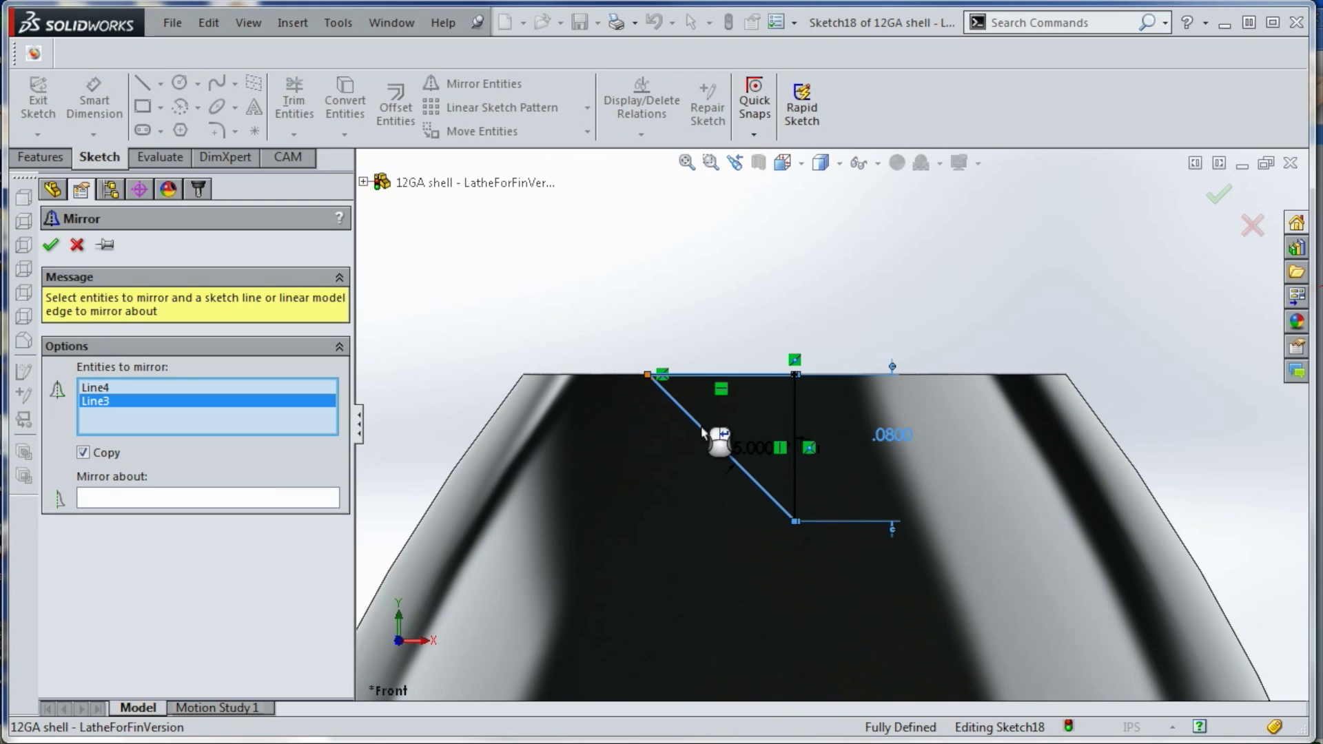
click(195, 502)
click(796, 437)
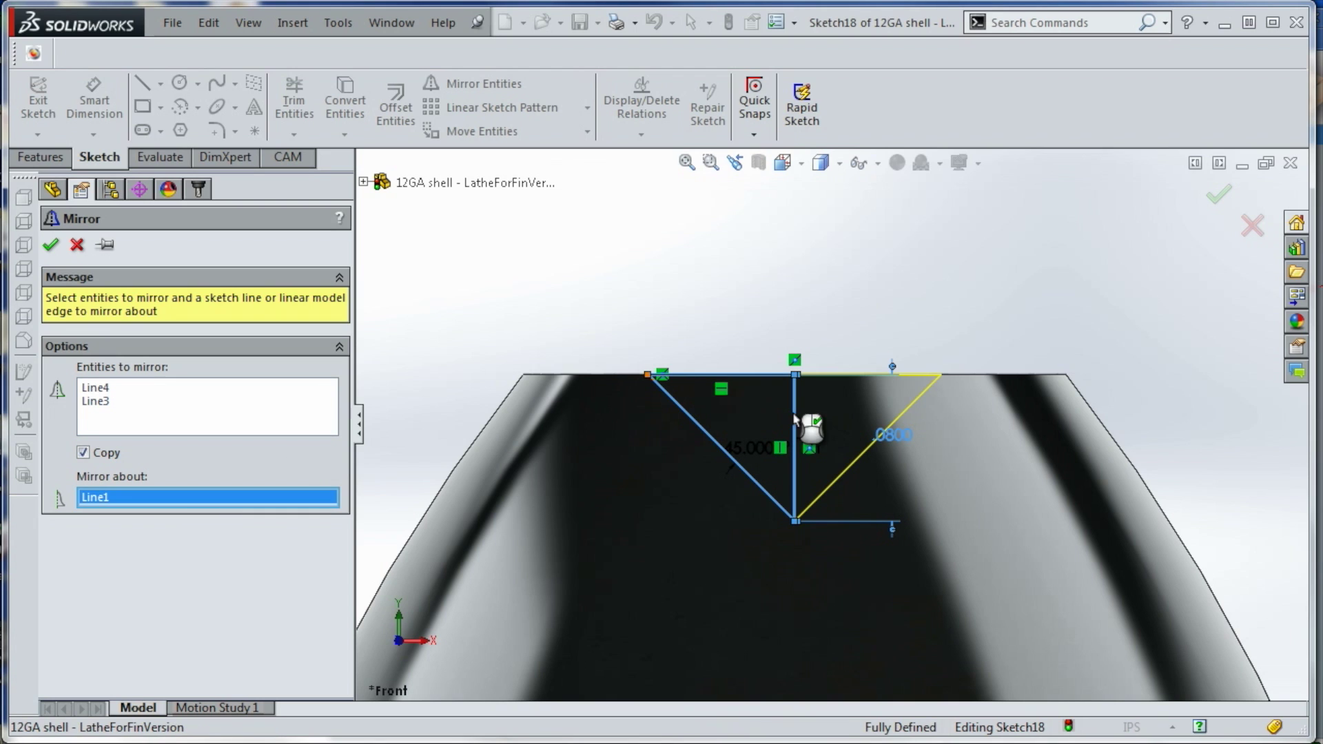
click(51, 246)
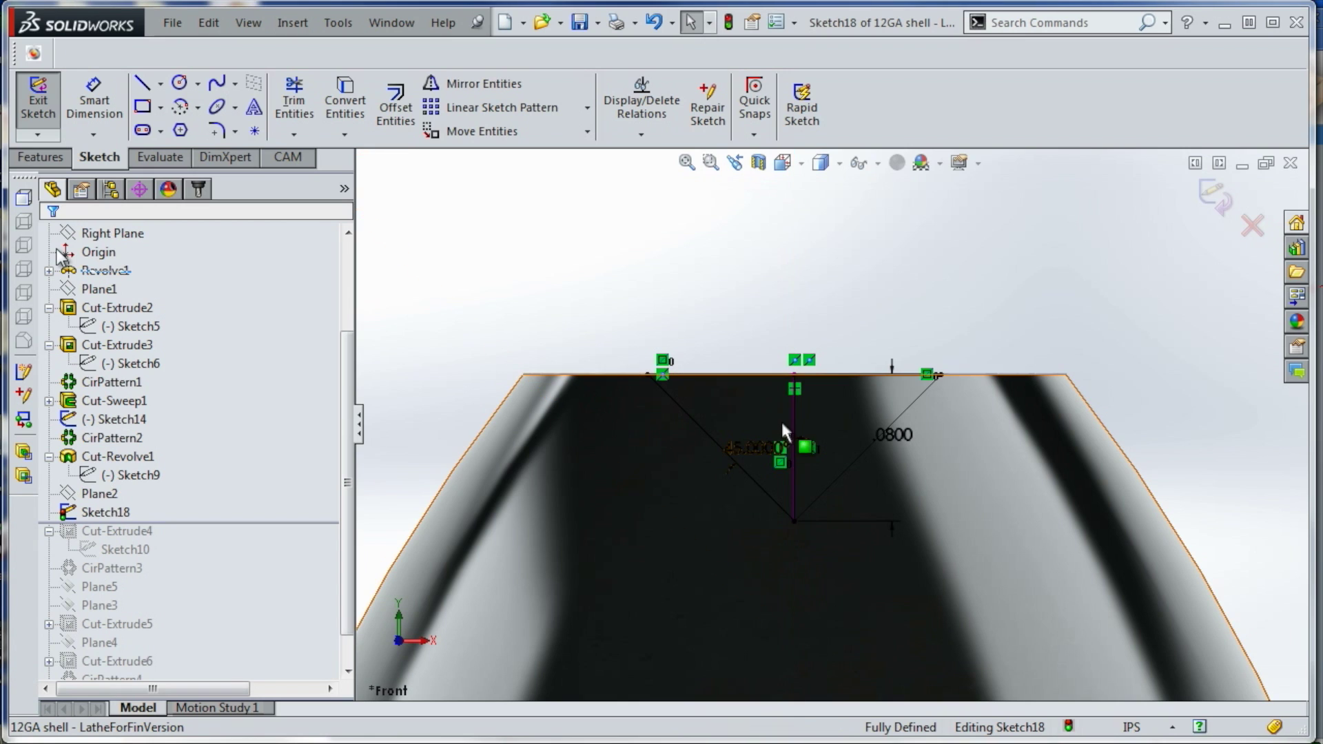
click(794, 416)
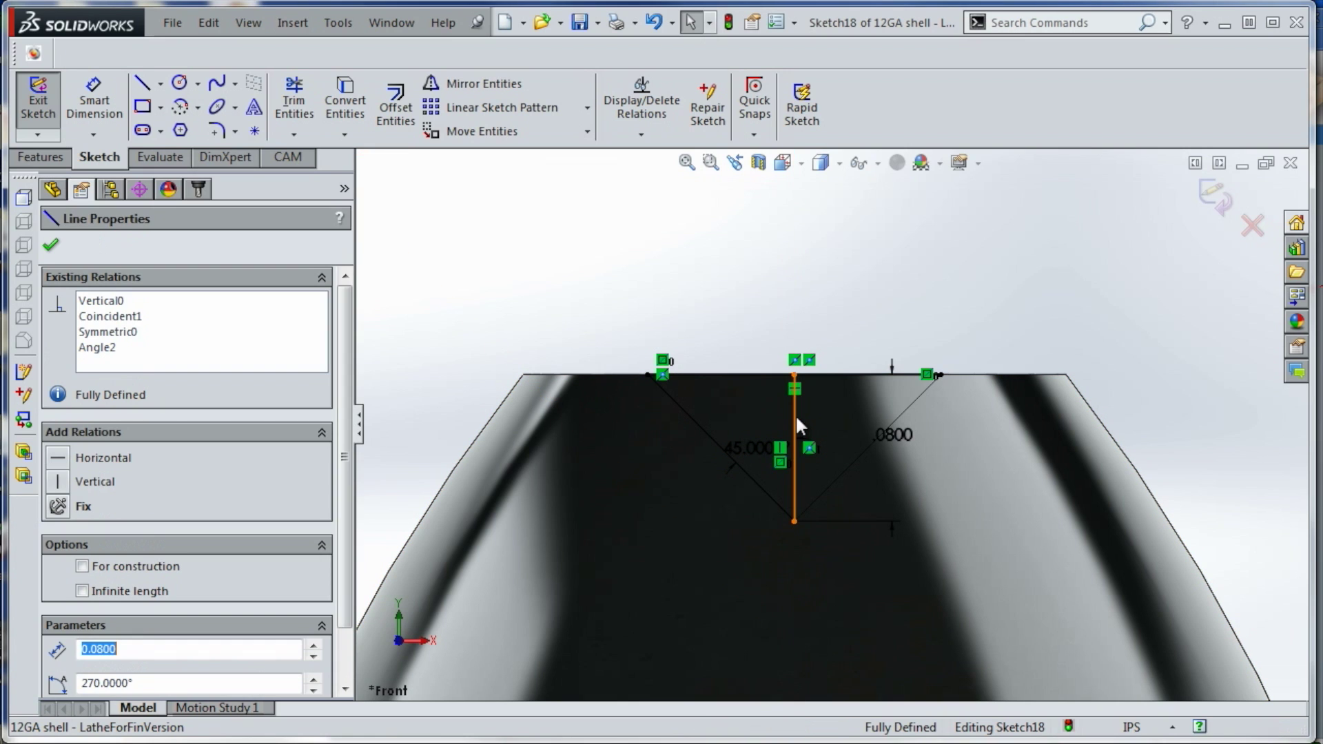
click(82, 567)
Cut-extrude the triangular notch profile through the nose wall with an Up To Surface end condition ending at the Front Plane
mouse_move(673, 285)
middle_down()
mouse_move(641, 287)
mouse_move(592, 339)
middle_up()
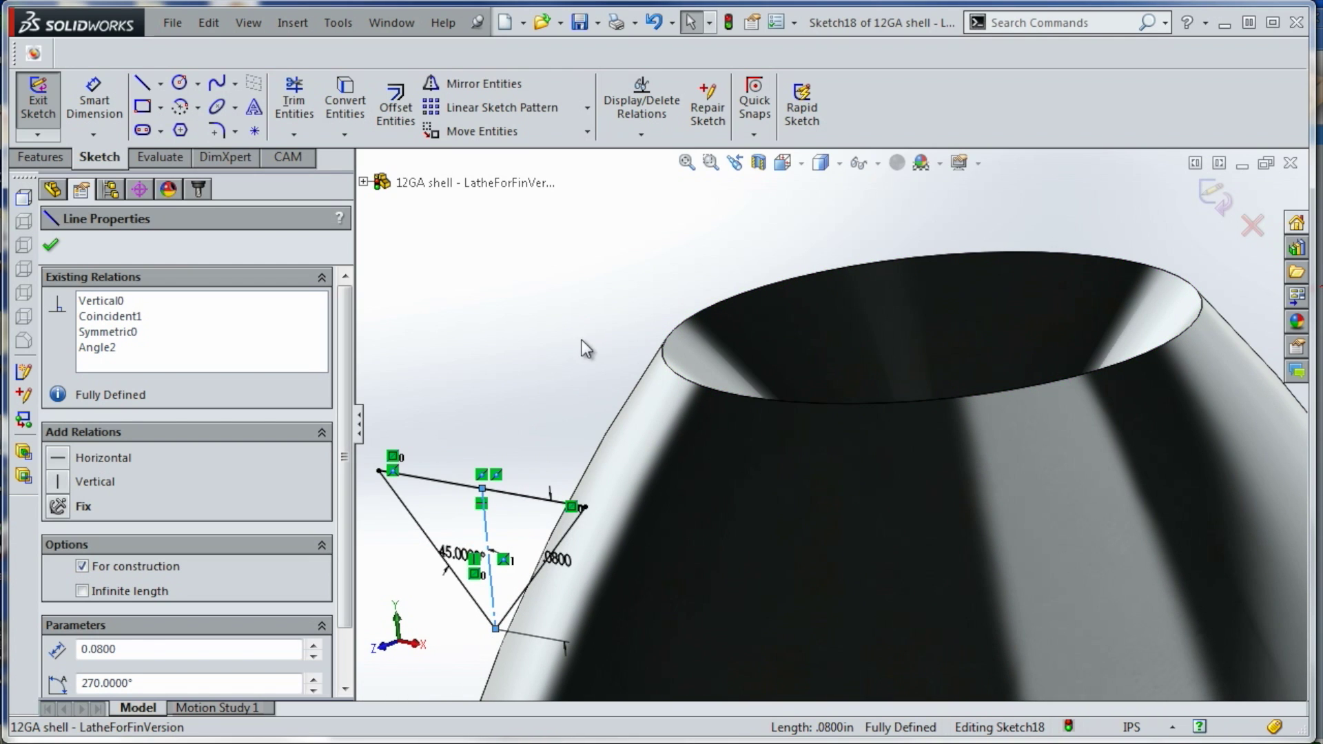
scroll(344, 346, down, 3)
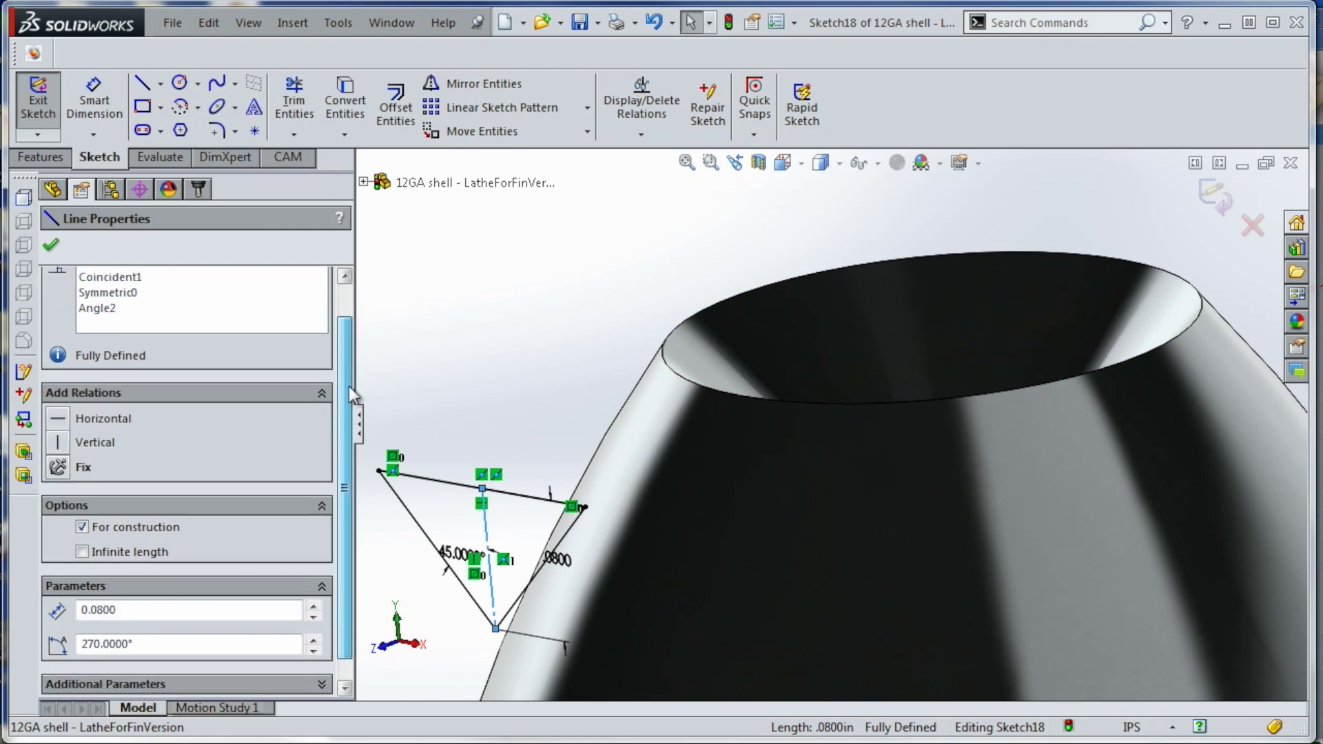
click(43, 159)
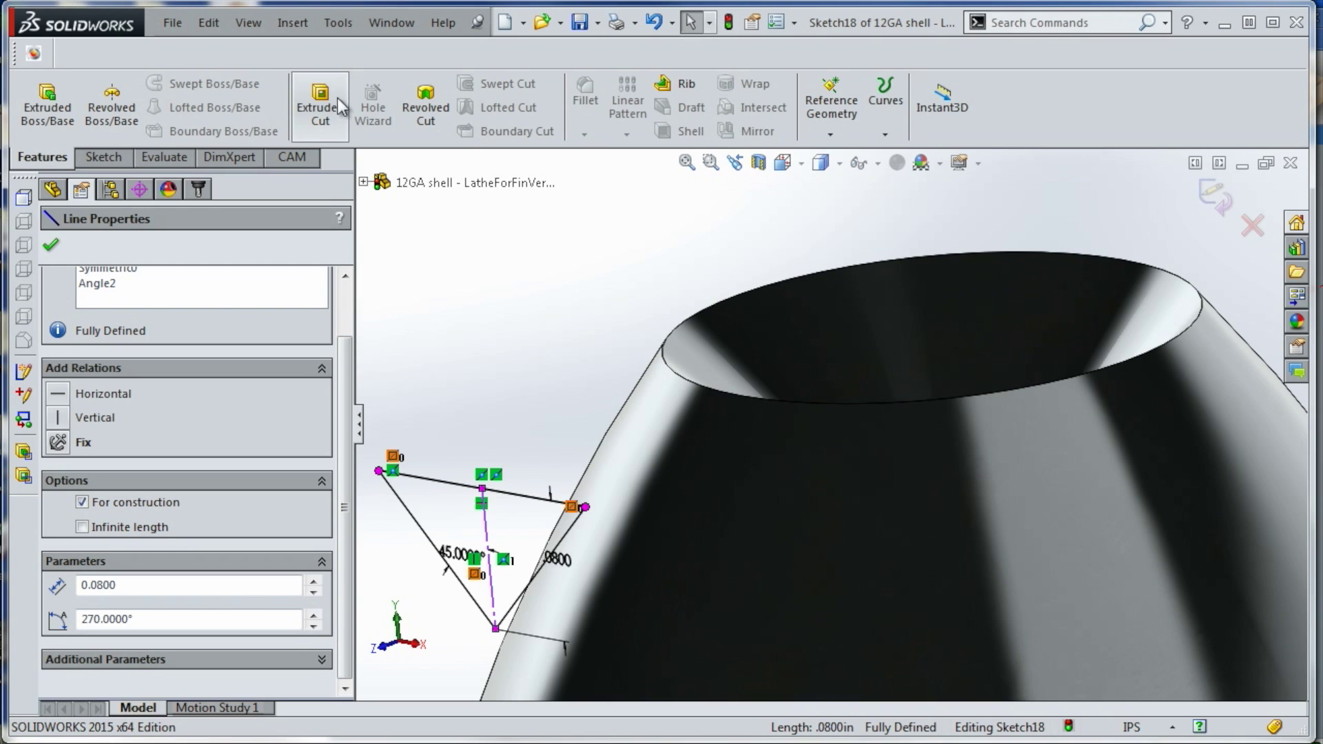
click(321, 100)
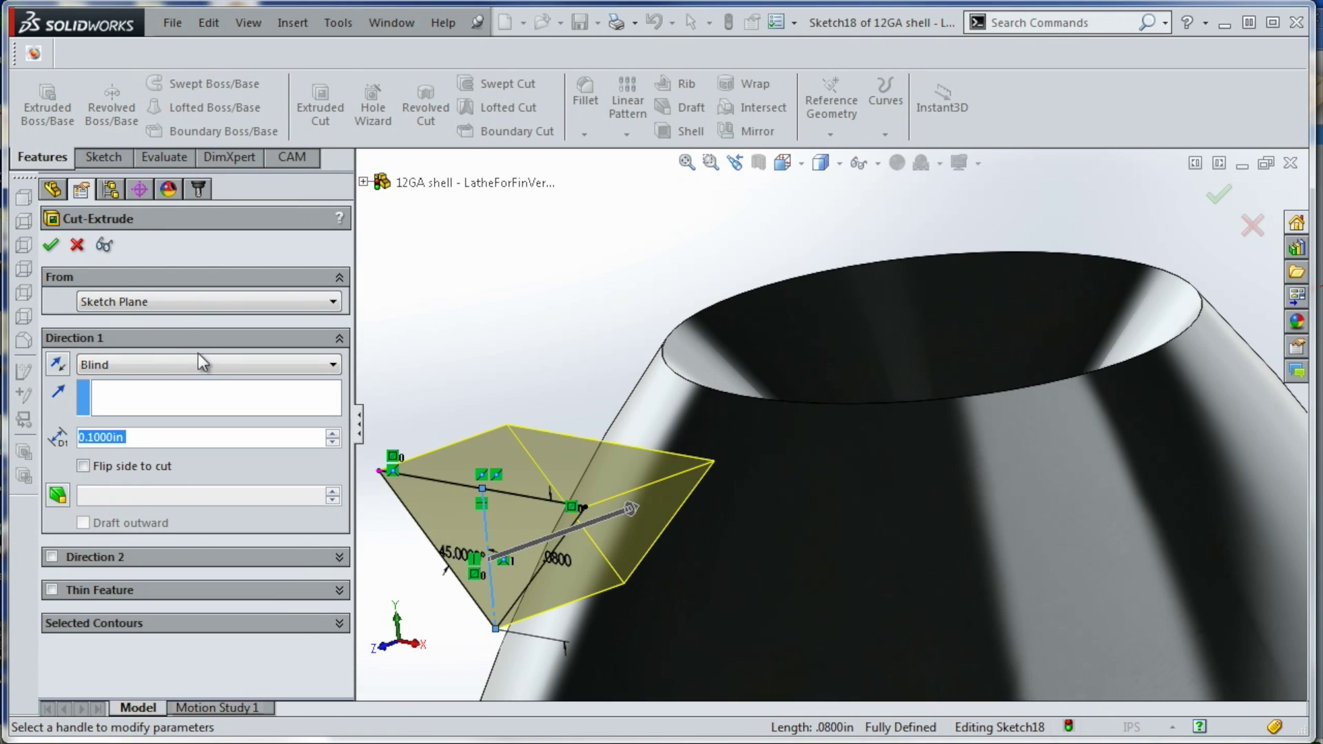
click(157, 365)
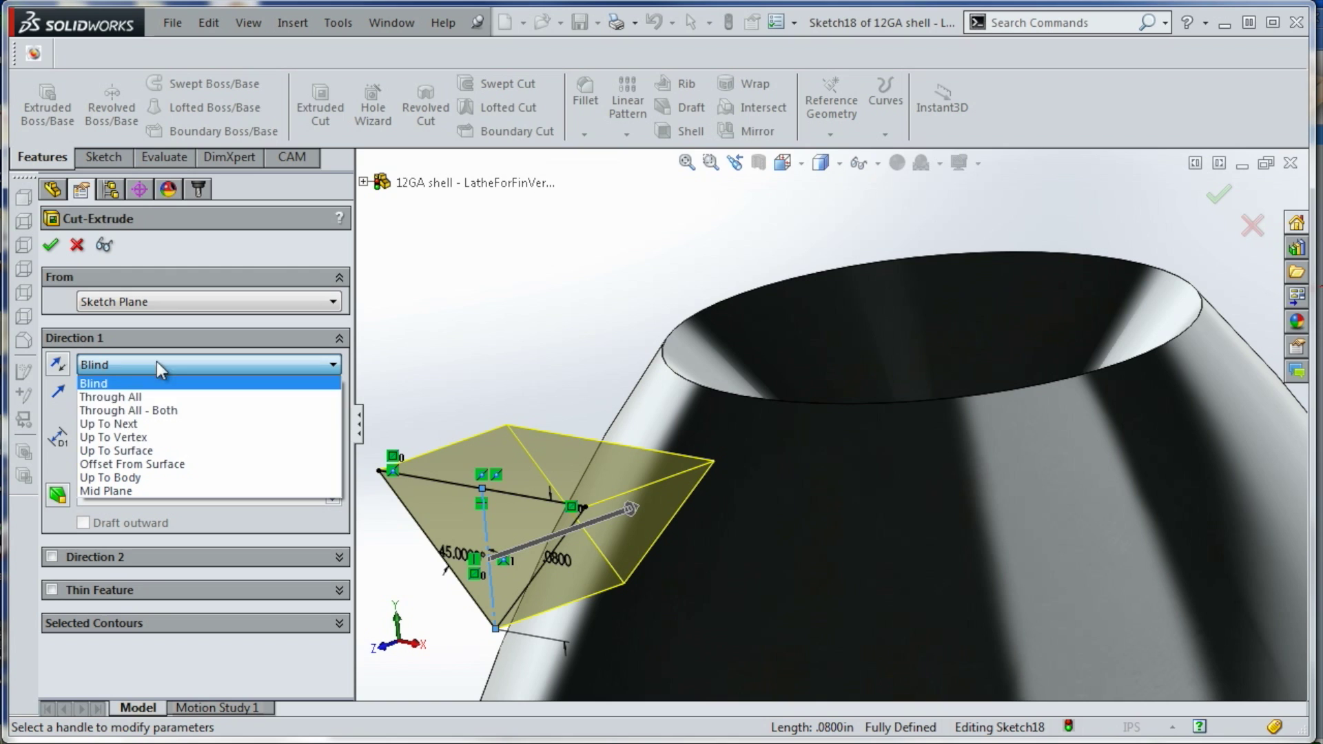
click(166, 450)
click(363, 182)
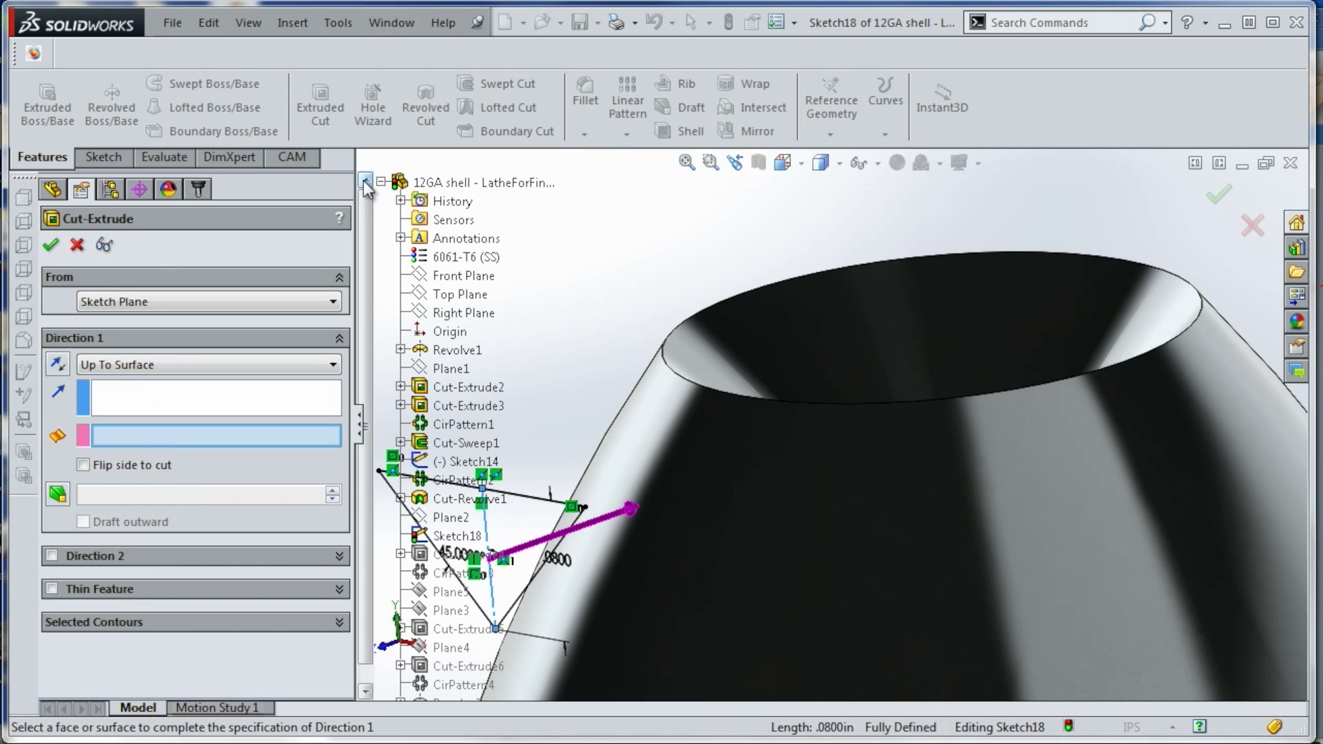
click(454, 279)
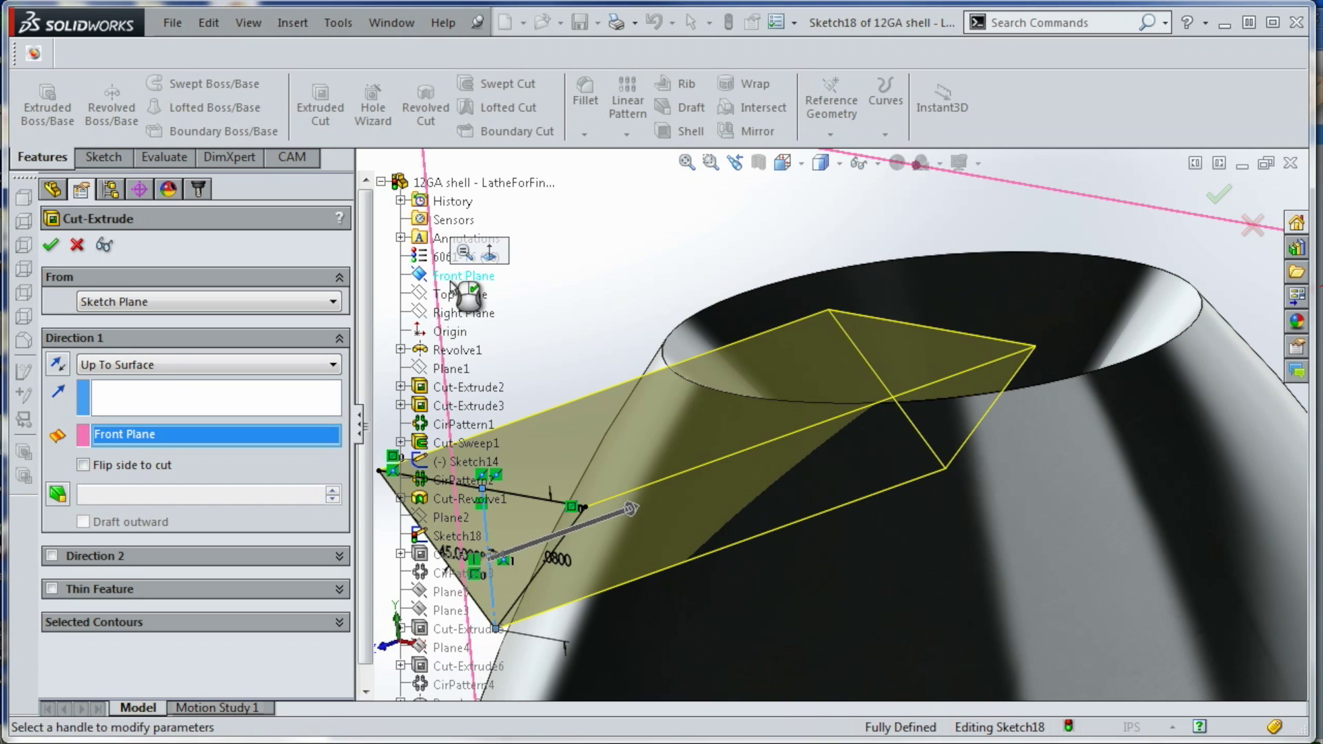
click(50, 244)
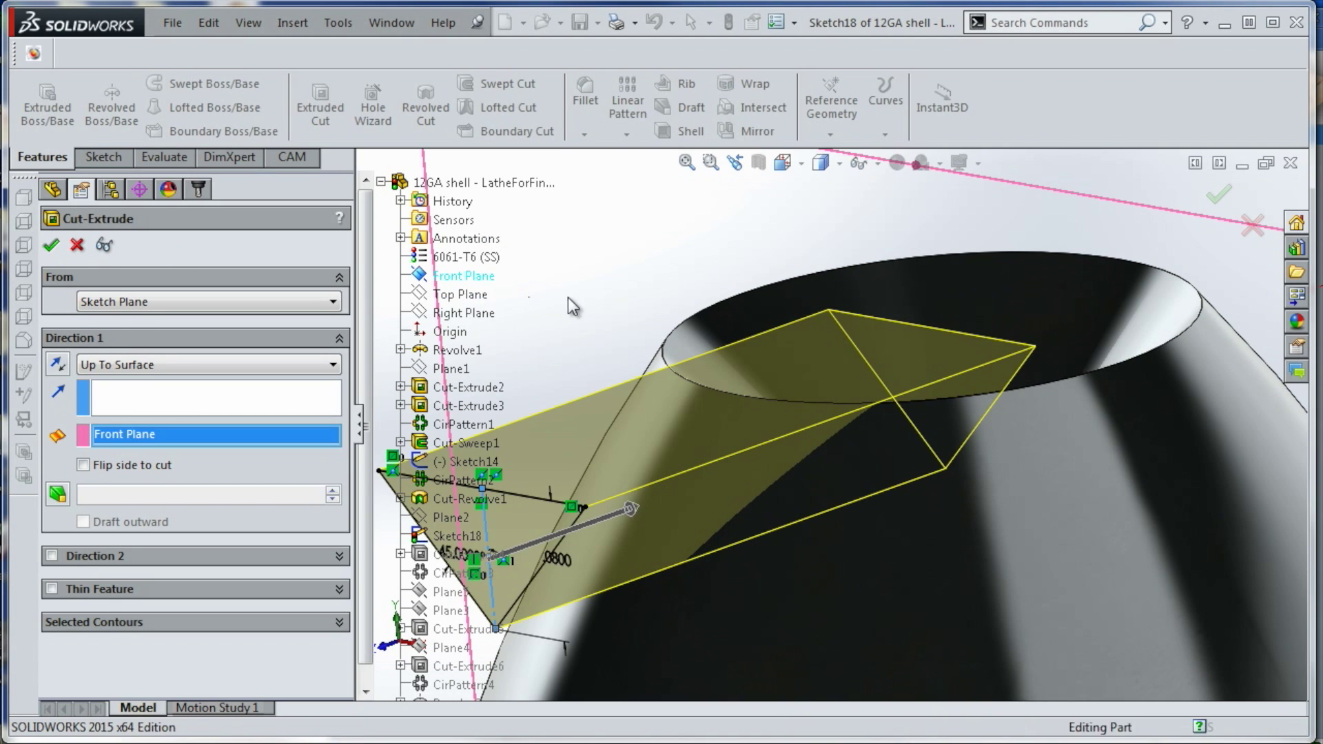
Circular-pattern the notch cut around the nose's circular rim edge with 3 equally spaced instances over 360°
middle_drag(572, 288, 652, 343)
click(628, 135)
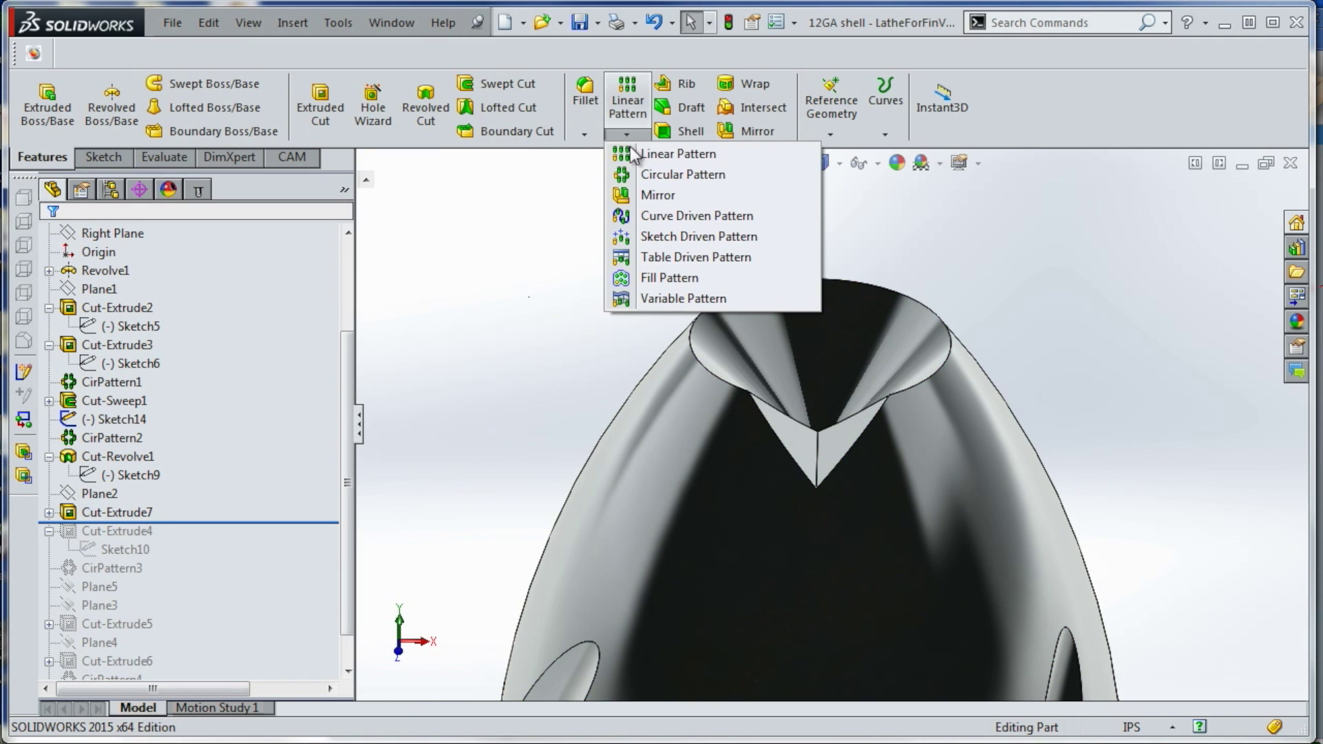
click(624, 257)
click(171, 308)
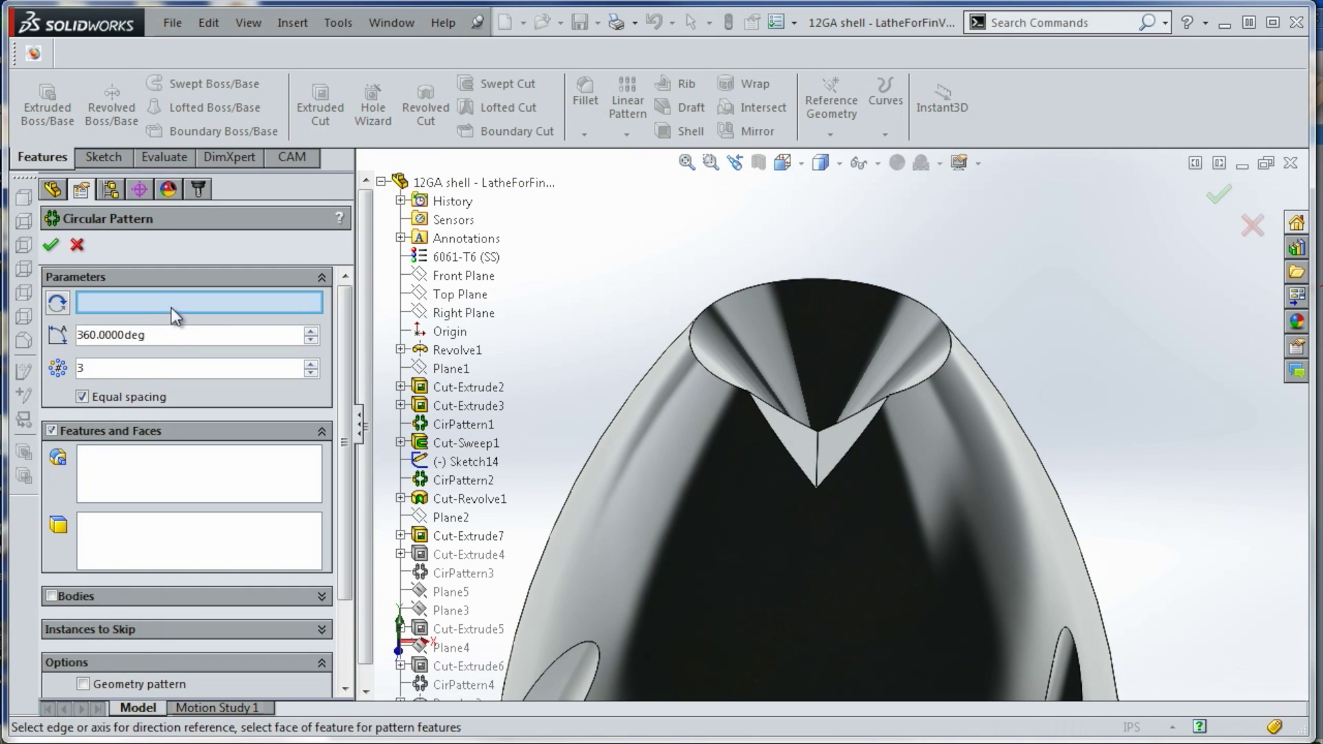
click(708, 304)
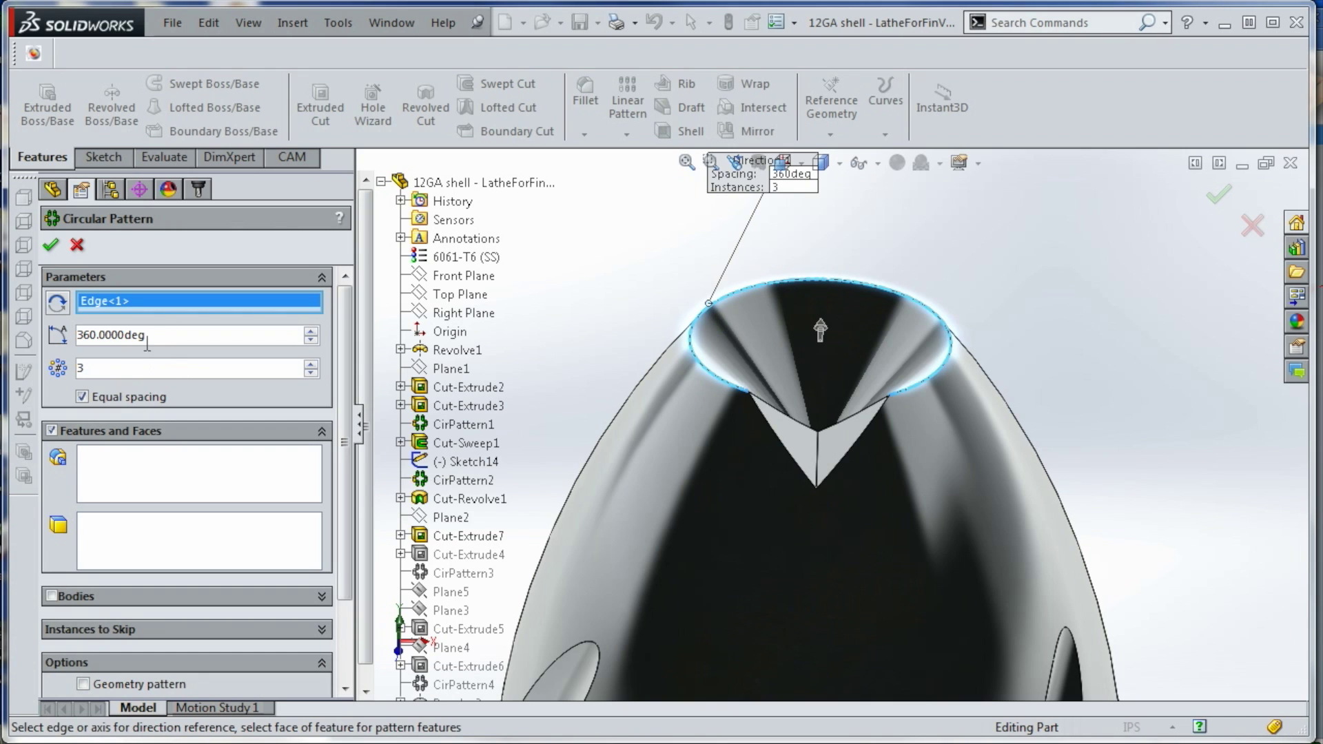
click(156, 471)
click(832, 450)
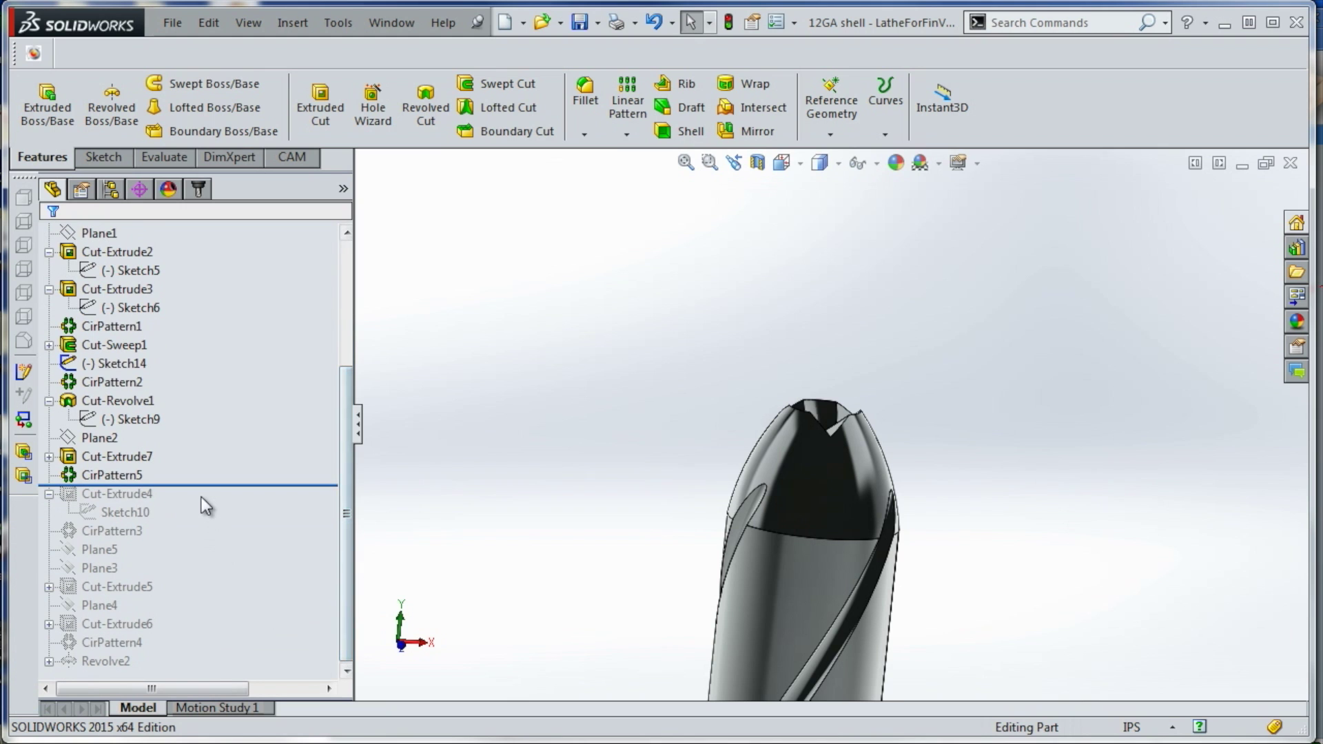
Roll the feature history forward to the end and highlight Plane4, the reference plane ahead of the Cut-Extrude6 feature
drag(210, 487, 197, 669)
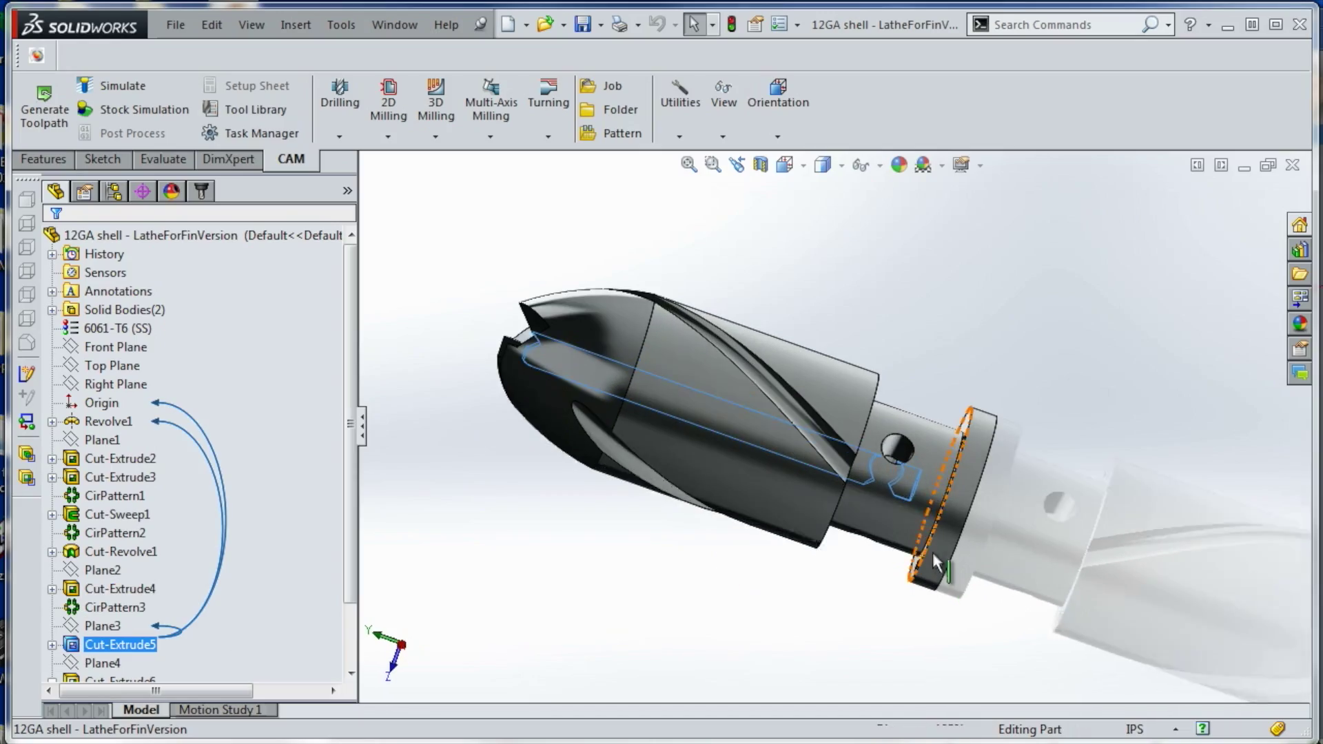
drag(350, 589, 350, 649)
click(118, 592)
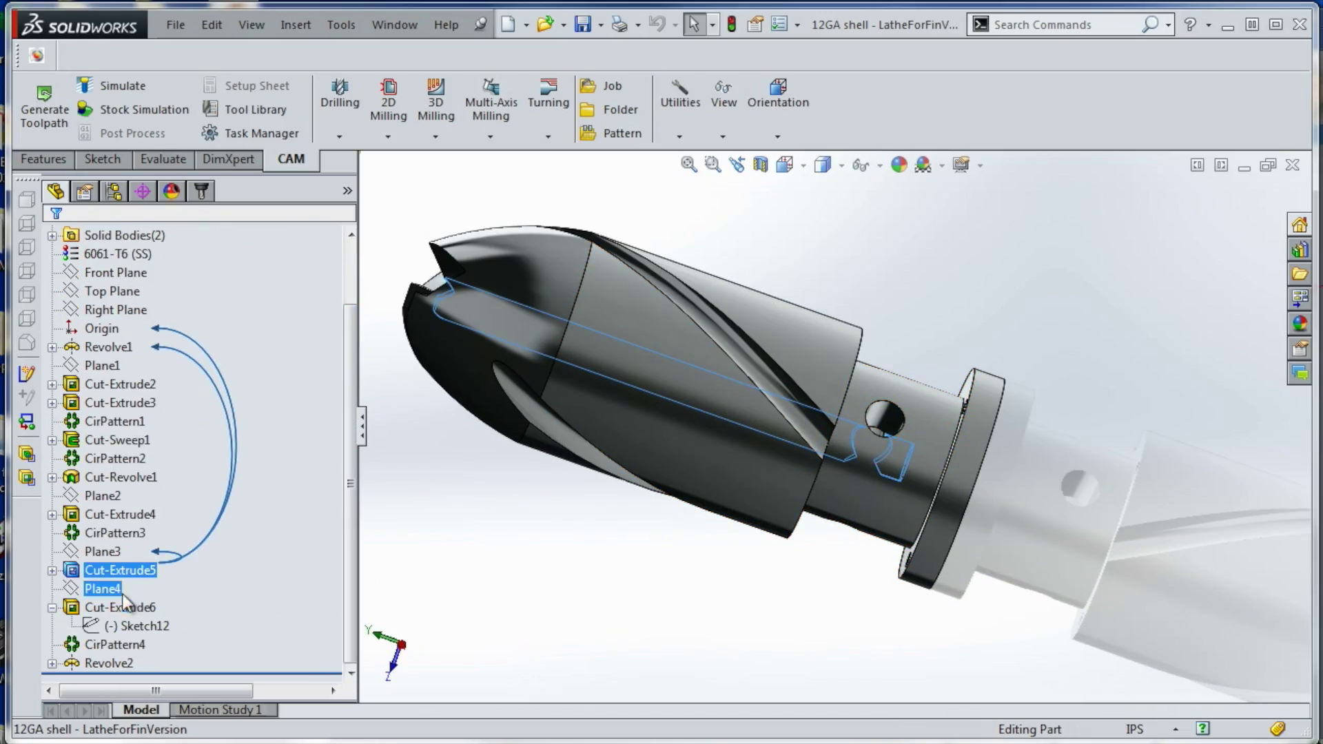
scroll(591, 552, up, 5)
mouse_move(617, 540)
middle_down()
mouse_move(635, 398)
mouse_move(640, 373)
mouse_move(655, 378)
middle_up()
Highlight Cut-Extrude6 and its sketch, and examine from the side how the hole is cut into the narrow rear neck
click(123, 610)
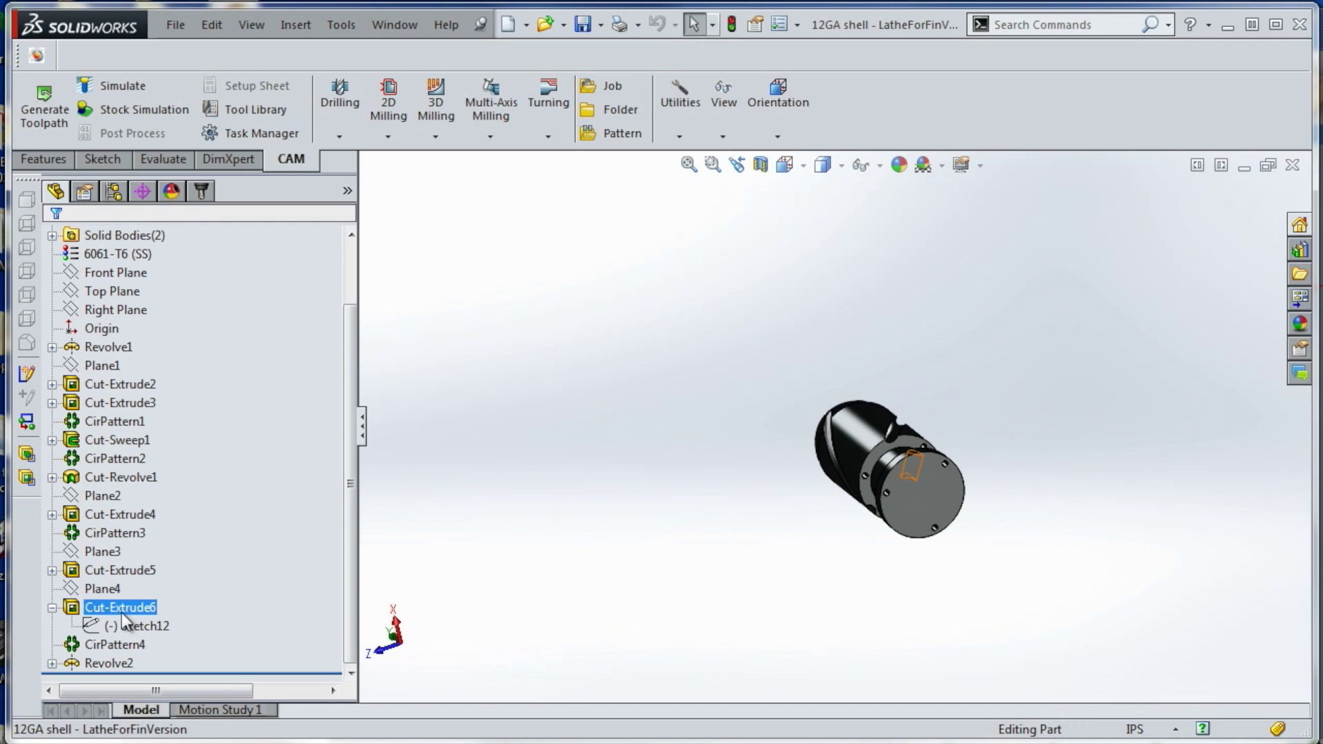
click(130, 625)
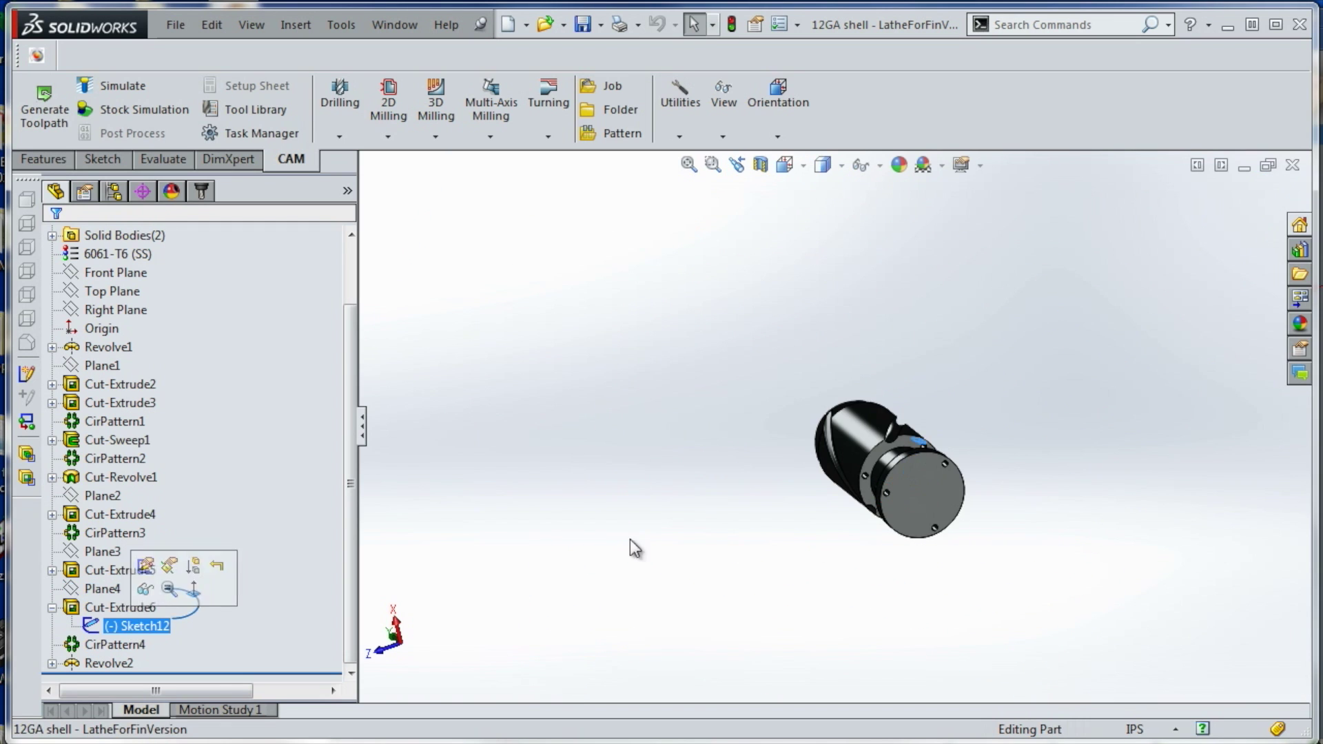
middle_drag(632, 541, 814, 550)
scroll(955, 544, down, 4)
middle_drag(999, 469, 961, 468)
click(103, 608)
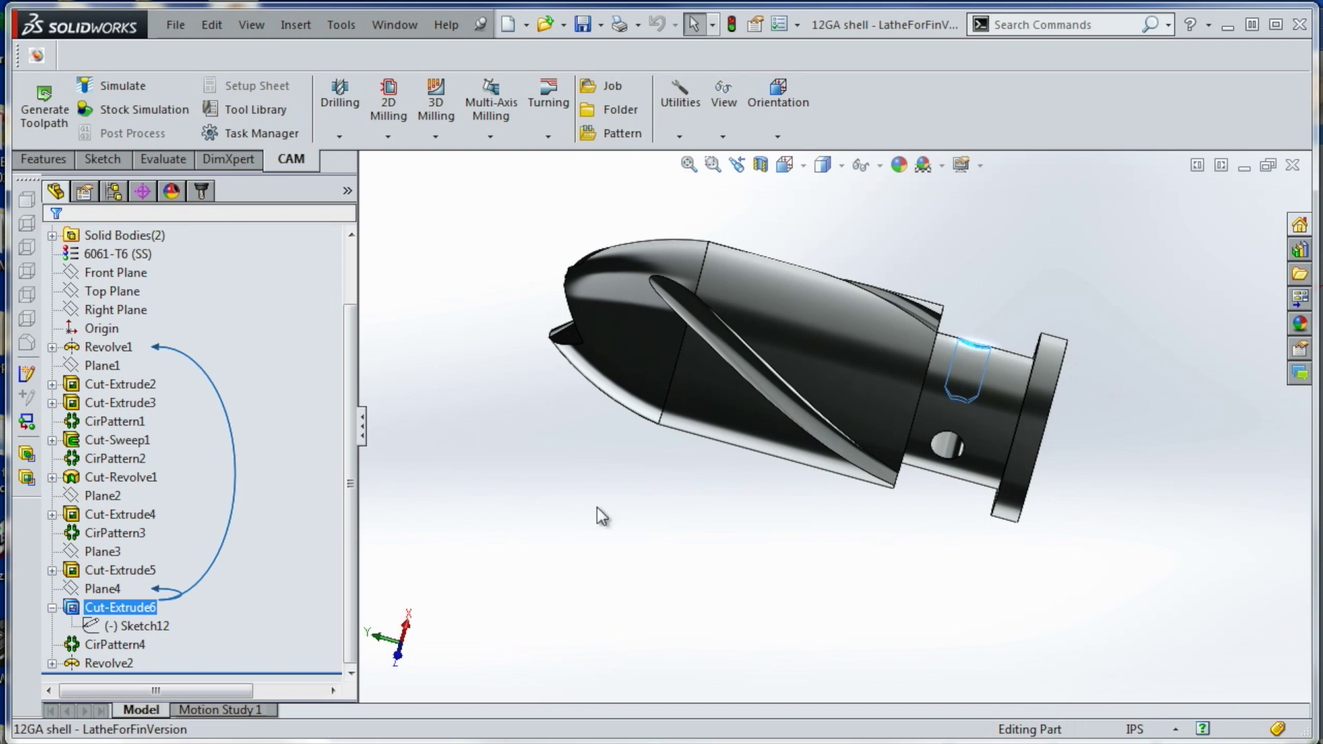
Inspect the circular pattern of the neck holes and the final Revolve2 feature, and clear the selection
scroll(906, 443, down, 1)
scroll(911, 452, down, 2)
click(113, 643)
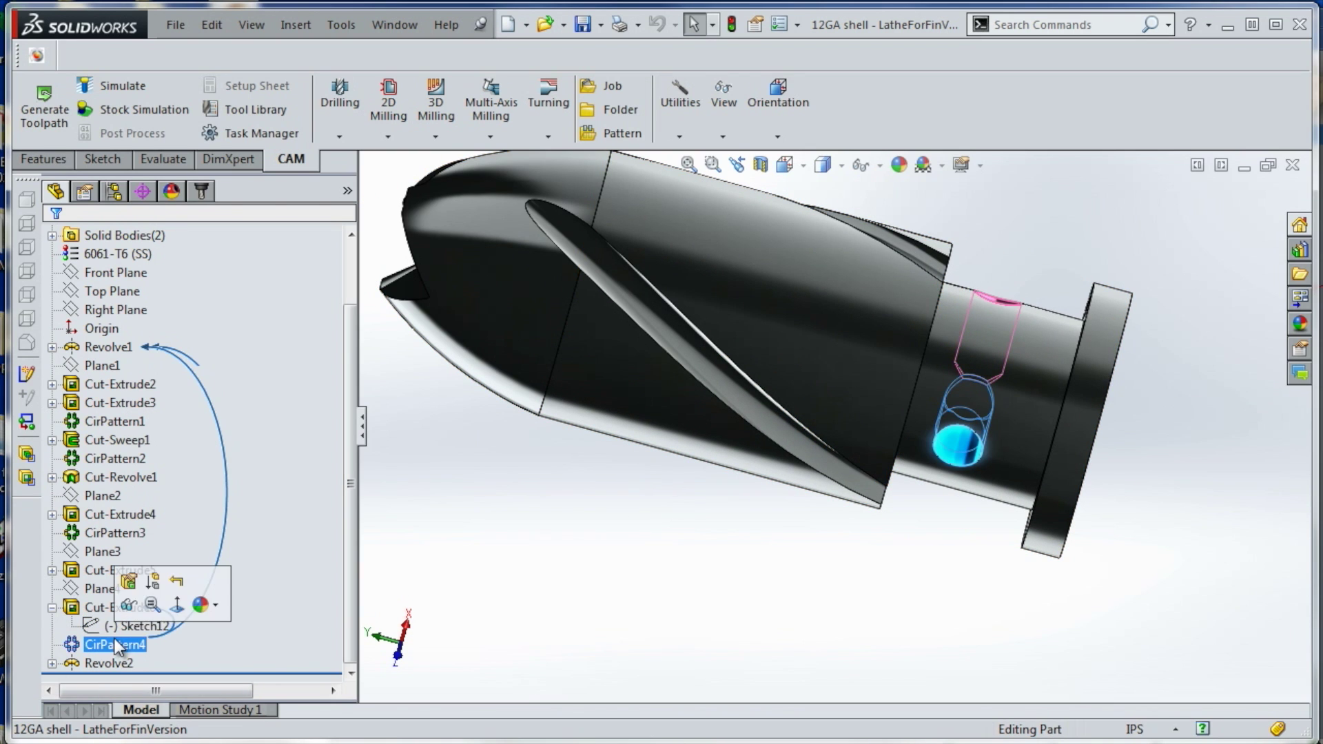
ctrl+click(111, 663)
ctrl+click(112, 658)
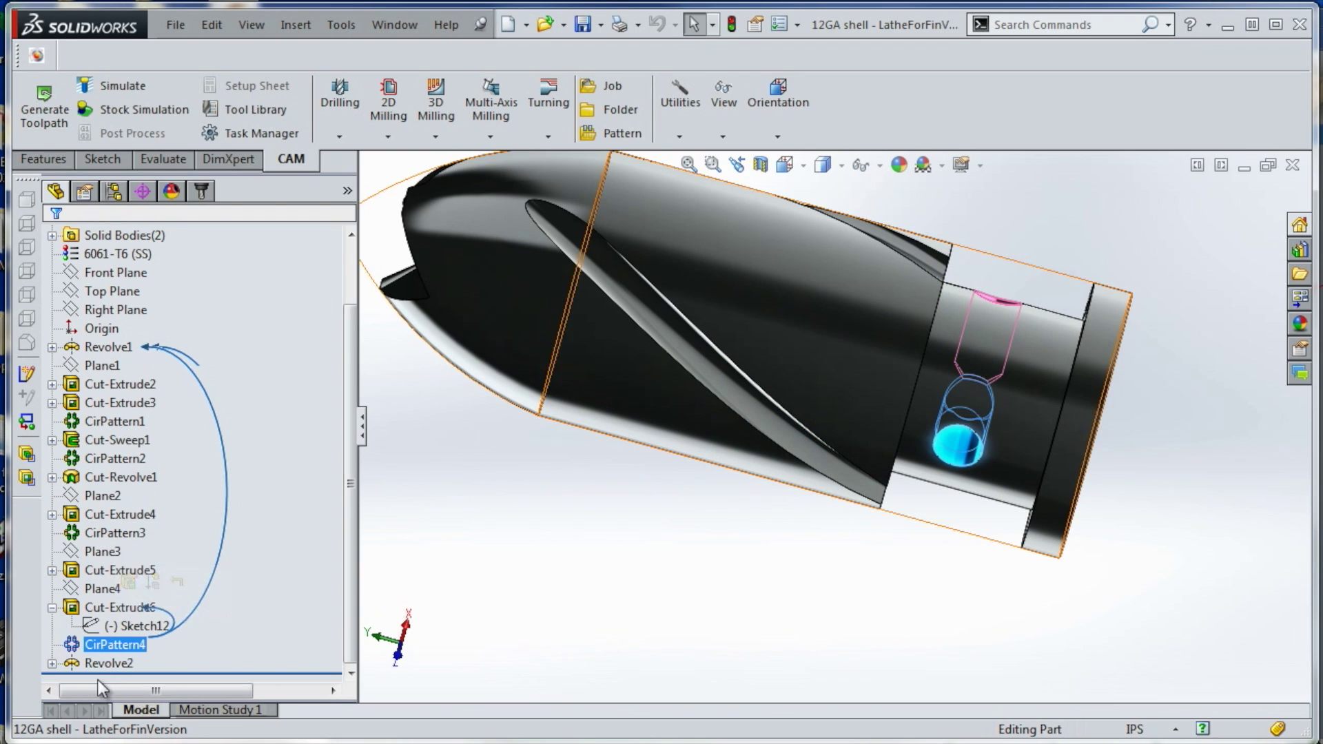
click(89, 665)
middle_drag(585, 557, 582, 540)
click(581, 540)
scroll(581, 540, up, 2)
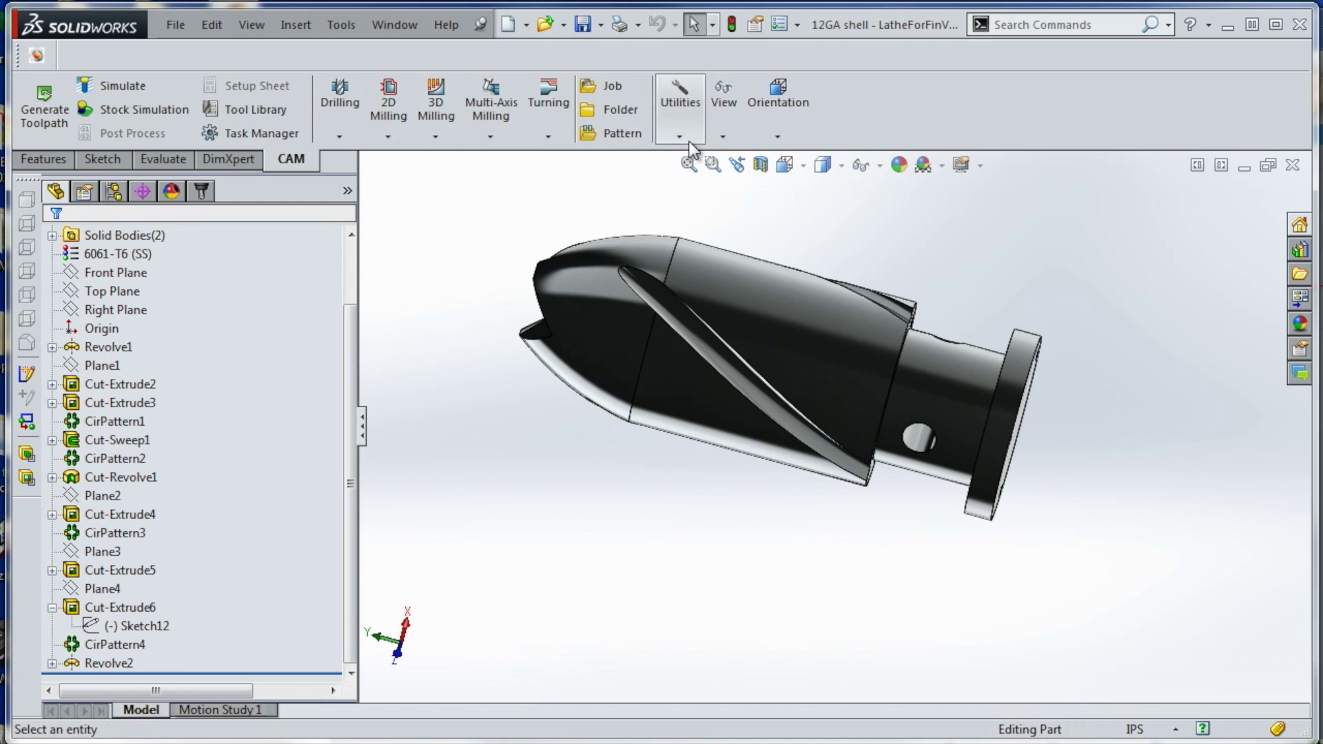
Switch the shell part to wireframe display and examine the crossing holes inside the rear neck
click(788, 167)
click(835, 167)
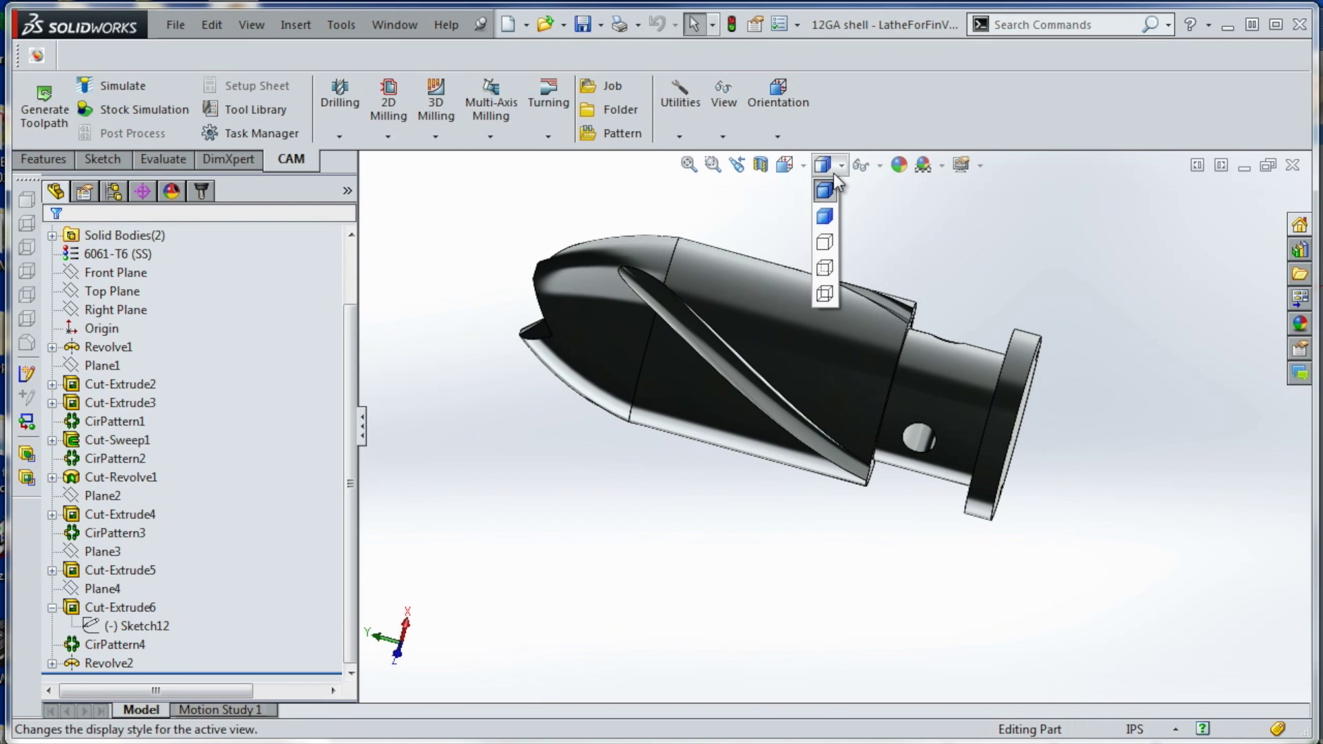
click(826, 293)
scroll(817, 238, down, 5)
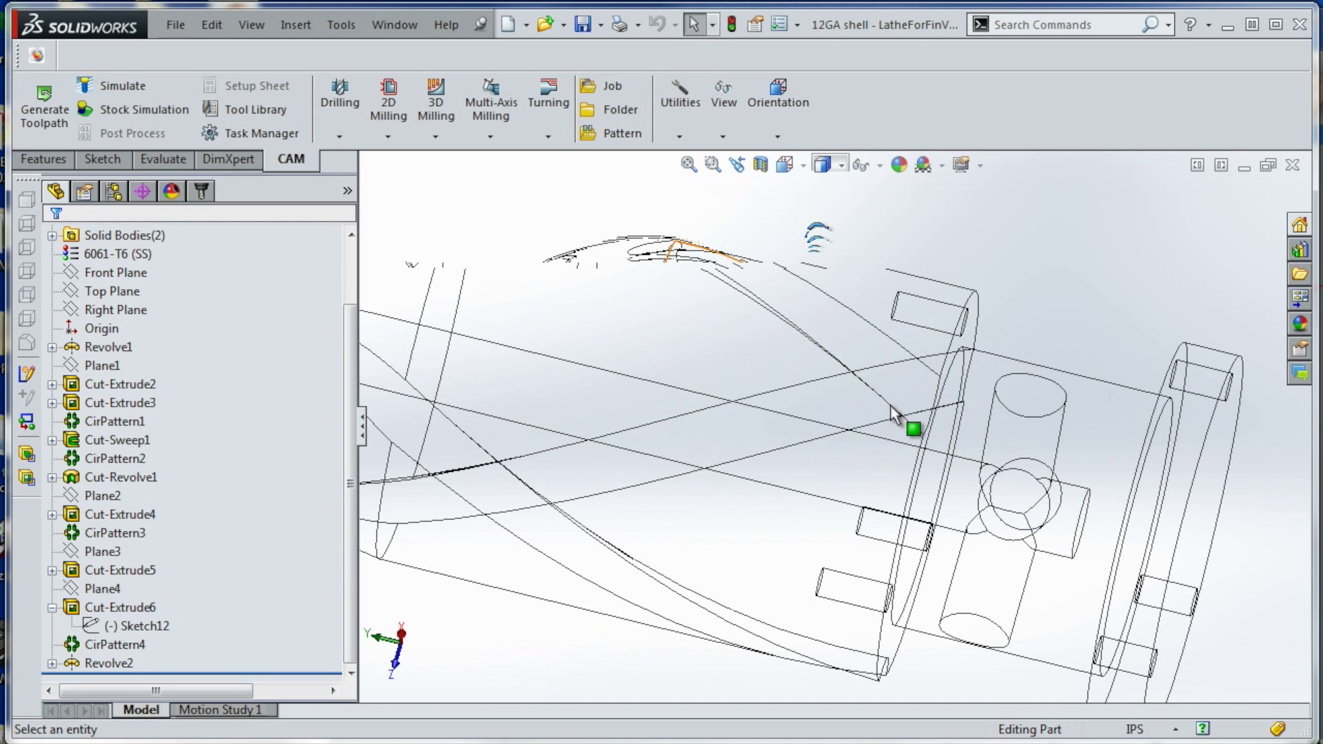
scroll(1005, 532, up, 3)
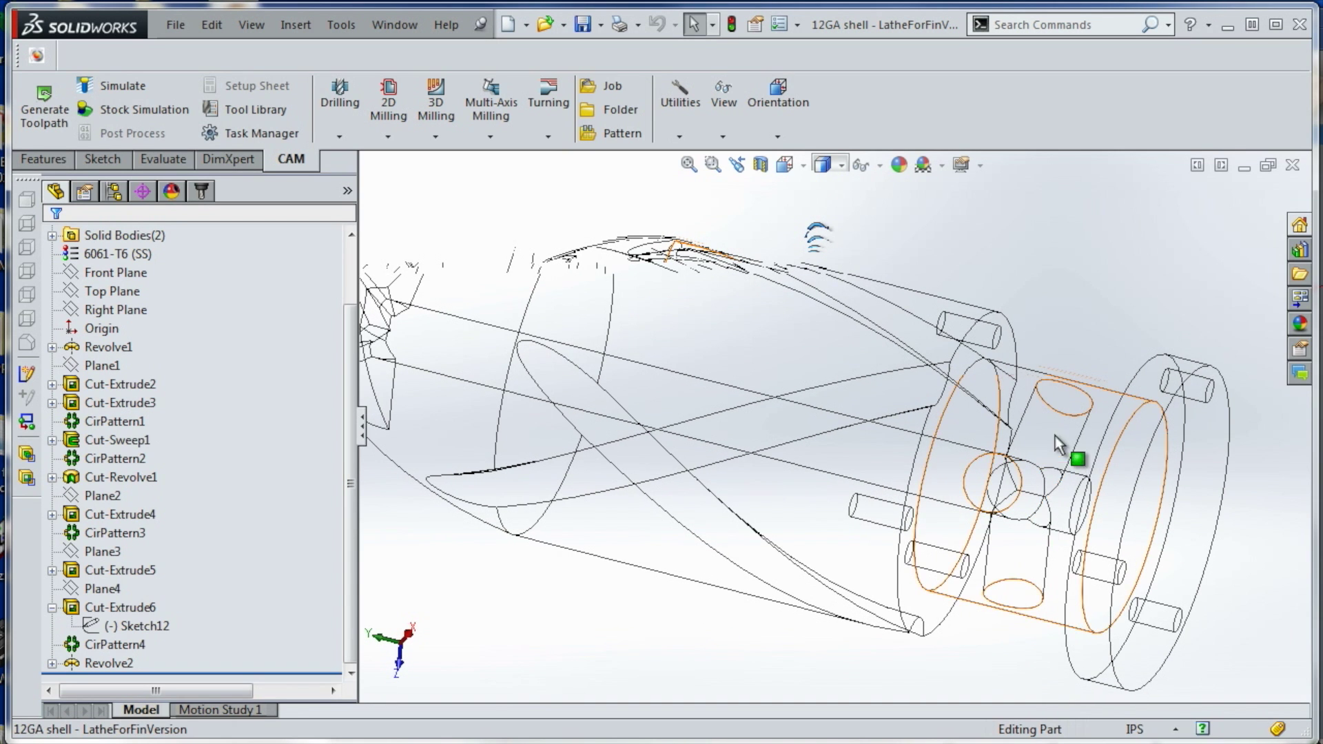
scroll(1059, 444, down, 3)
Highlight the cylindrical neck face, inspect its wireframe from the rear, and clear the selection
click(1068, 507)
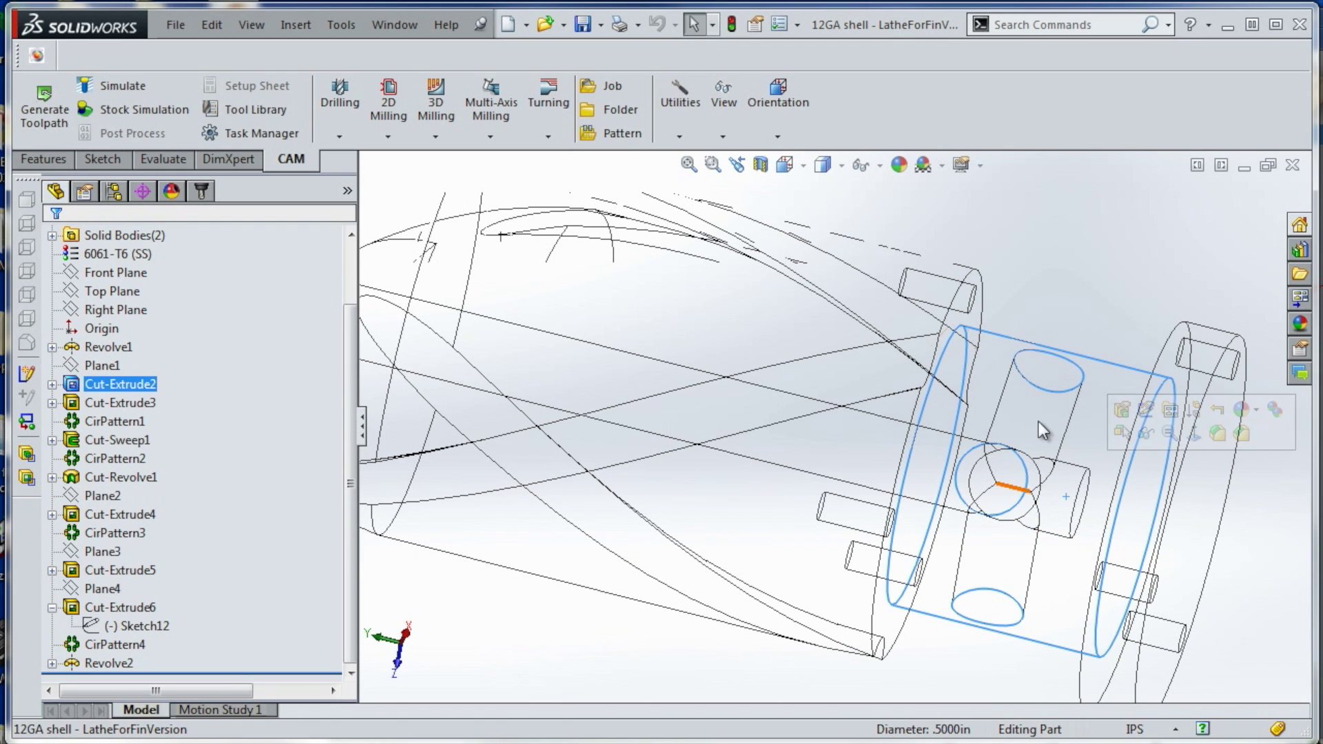
scroll(763, 448, up, 4)
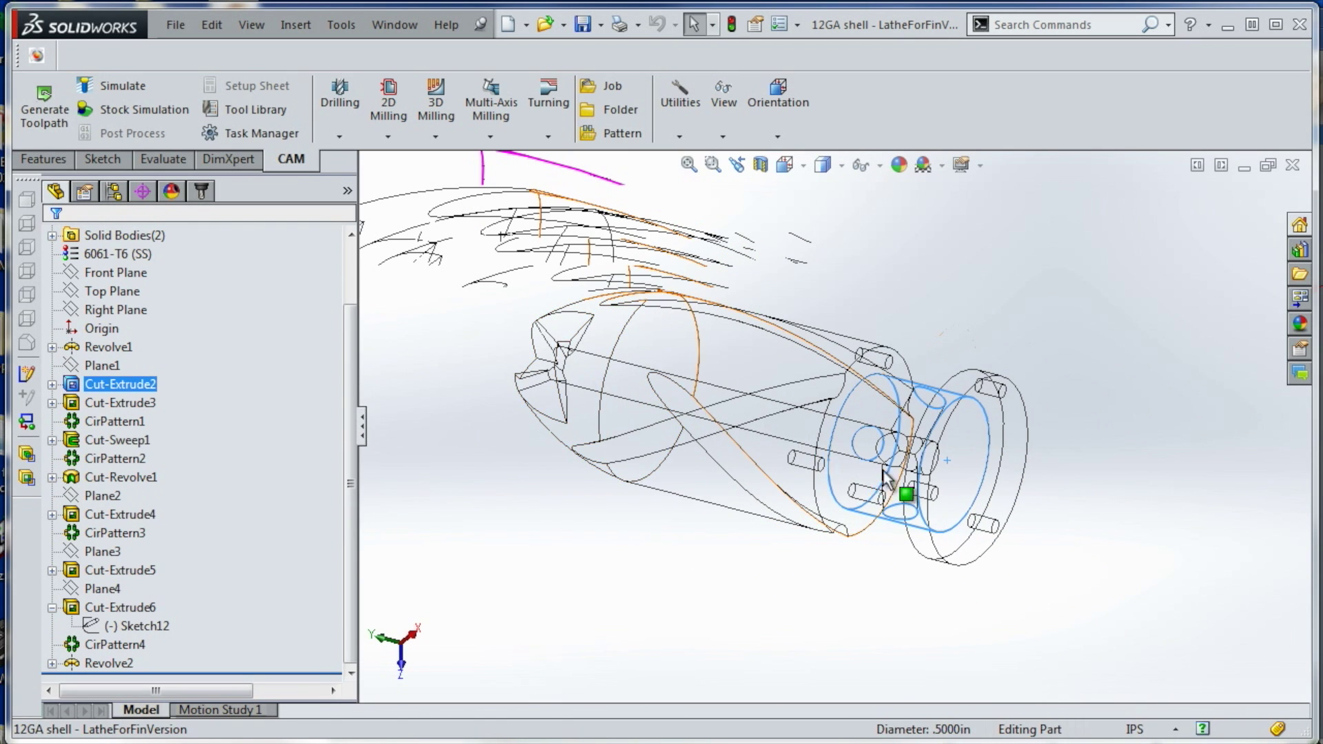
middle_drag(883, 475, 1024, 329)
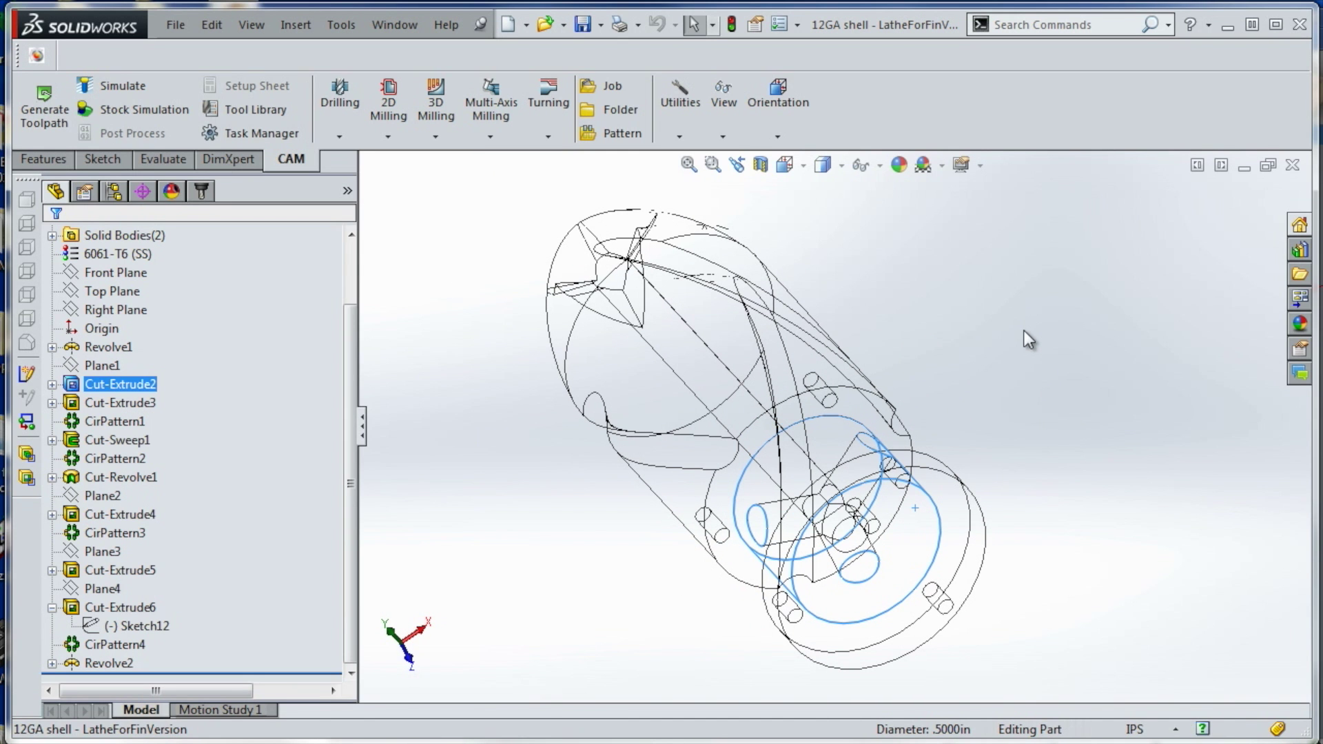
click(1024, 329)
Close the shell part to return to the 12GA shell v1 assembly, and open the Flap part from there
click(1293, 165)
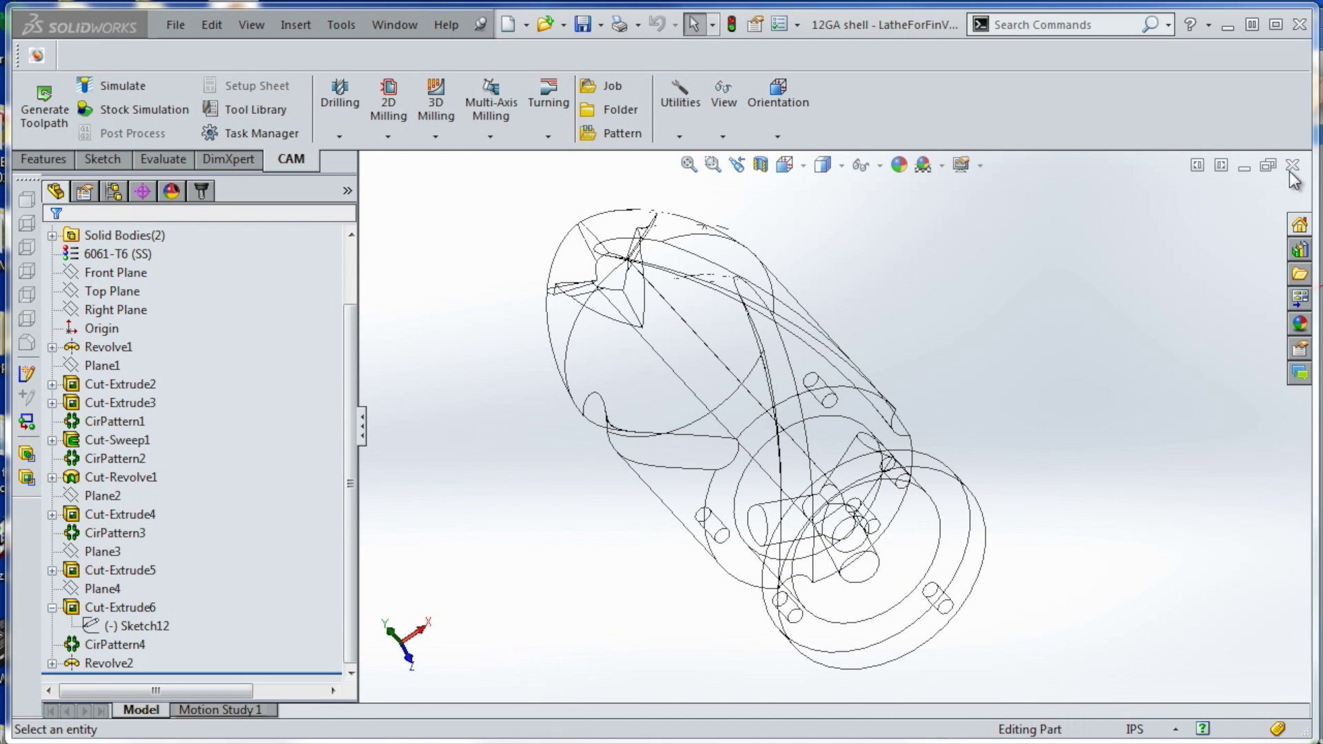
click(697, 501)
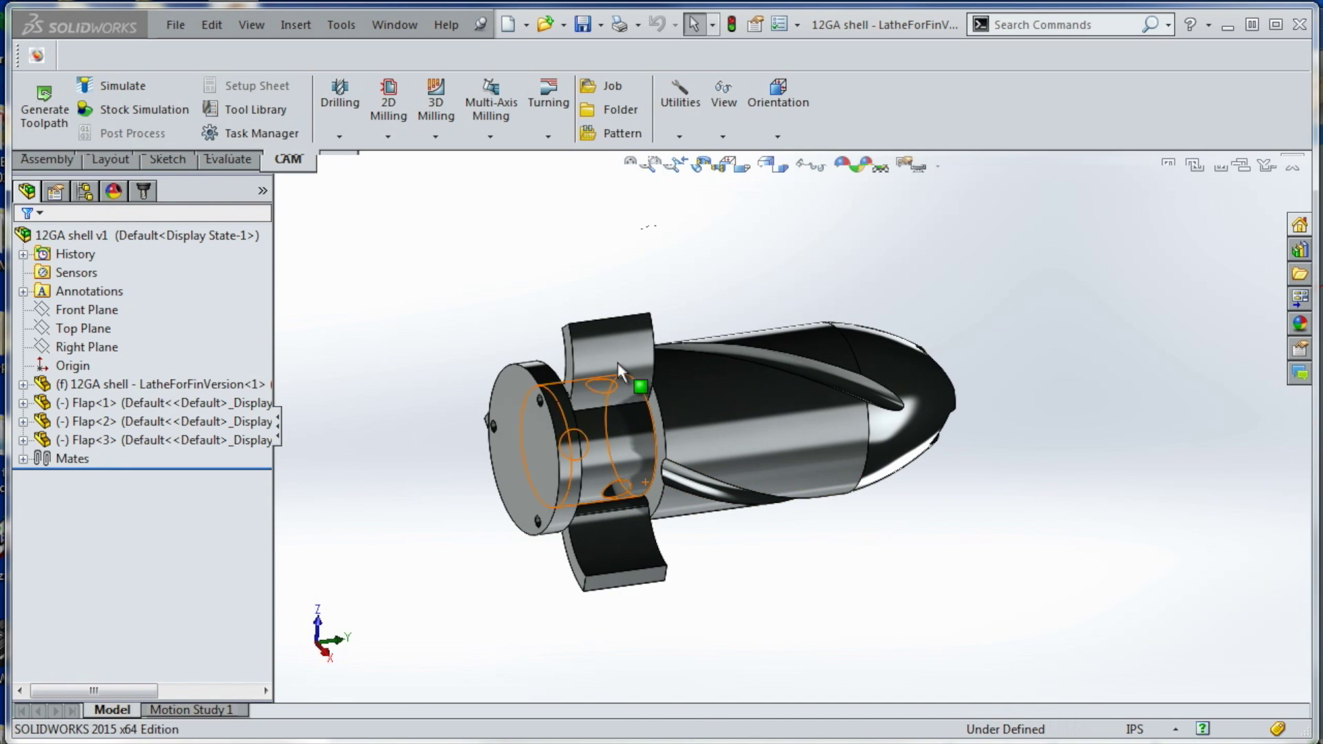
right_click(617, 360)
click(632, 255)
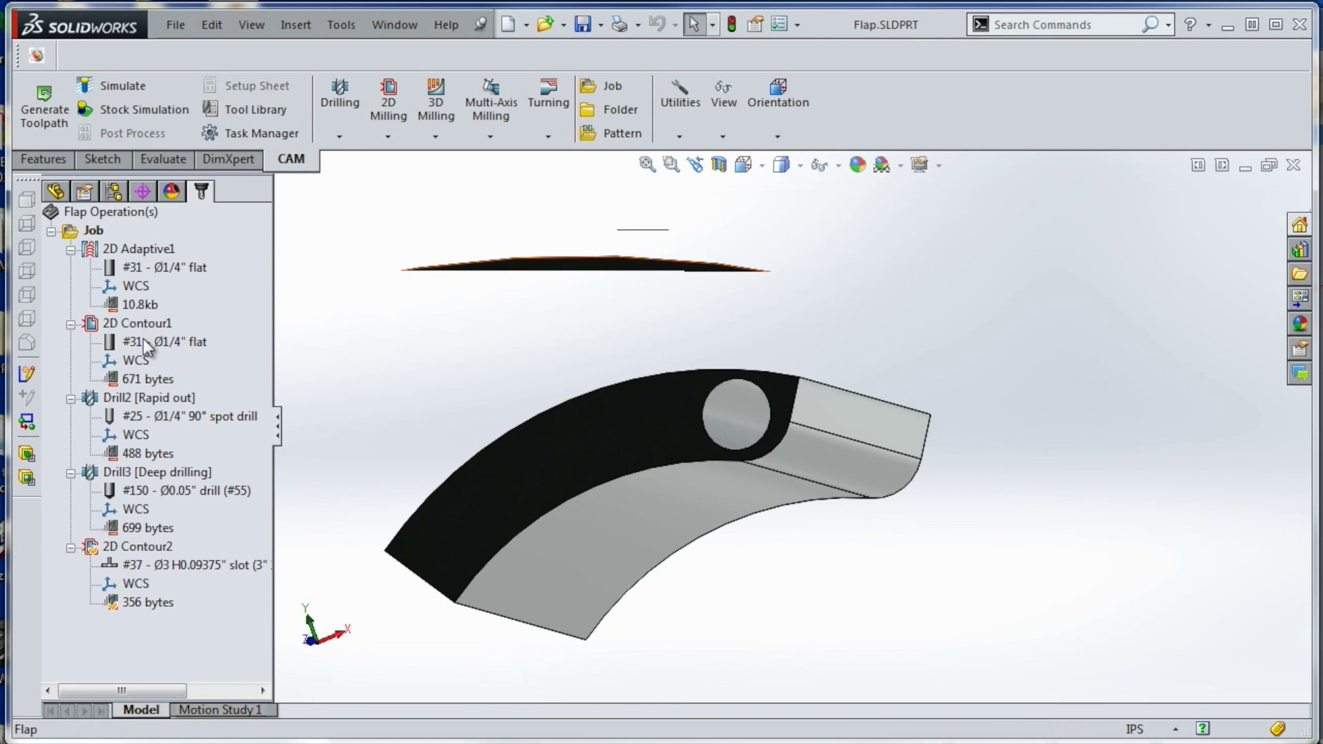
Show the Flap's feature tree, examine its curved body and pivot hole, and return to the 12GA shell v1 assembly
click(55, 191)
middle_drag(524, 344, 883, 372)
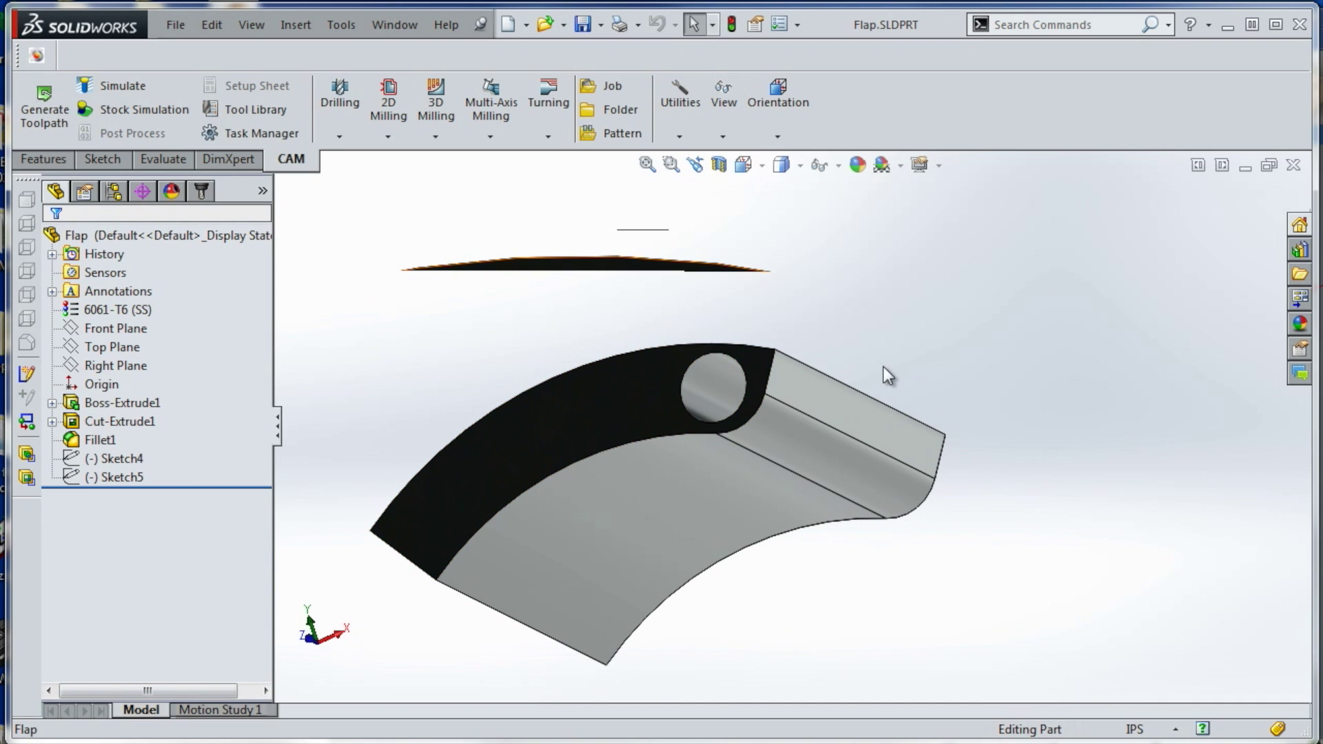
click(859, 390)
middle_drag(693, 271, 699, 311)
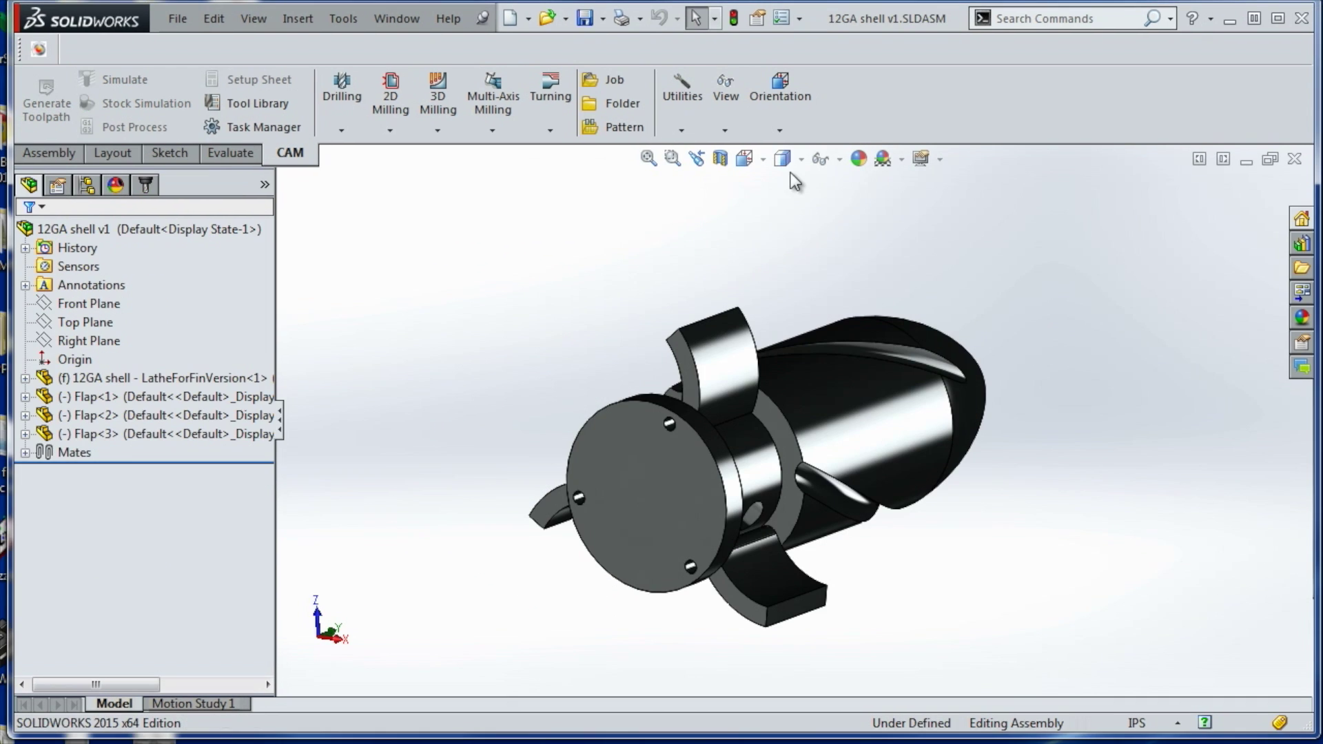
Display the assembly in wireframe and examine the upper flap and its pivot hole in the bottom view
click(791, 169)
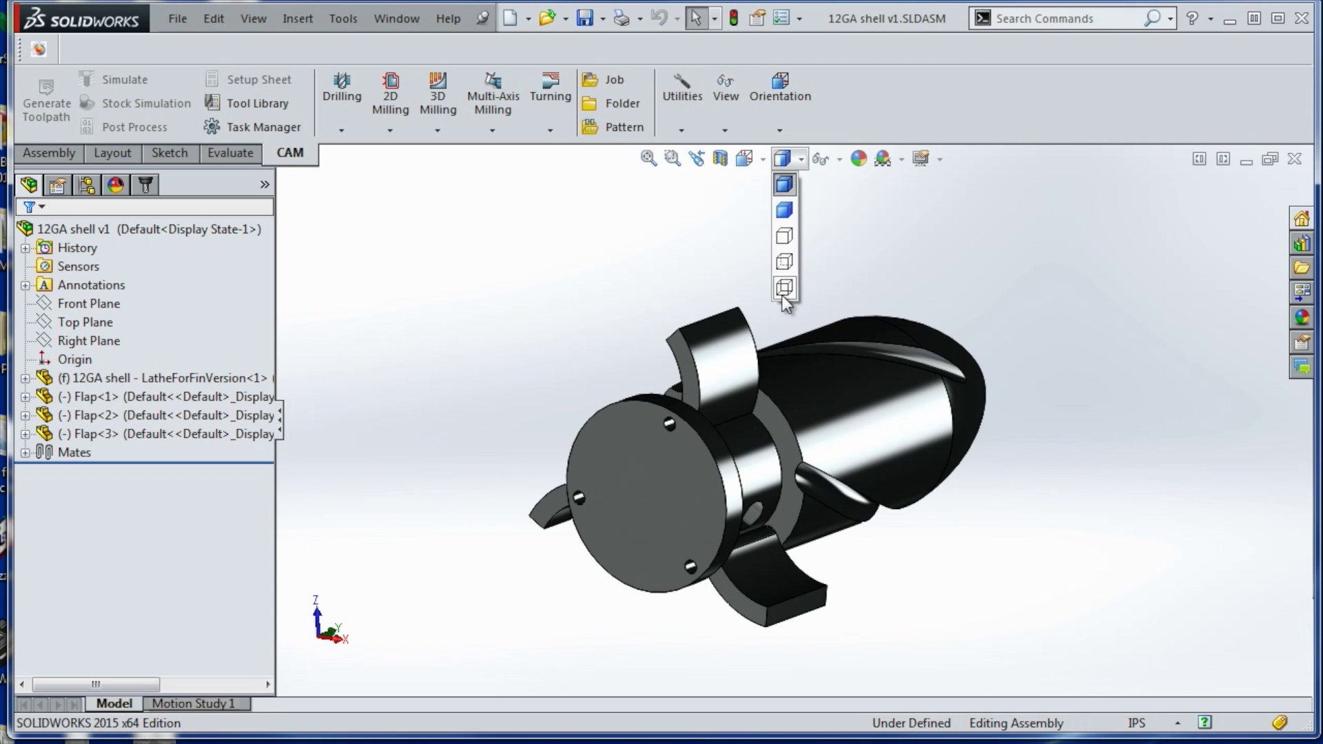
click(785, 295)
click(701, 442)
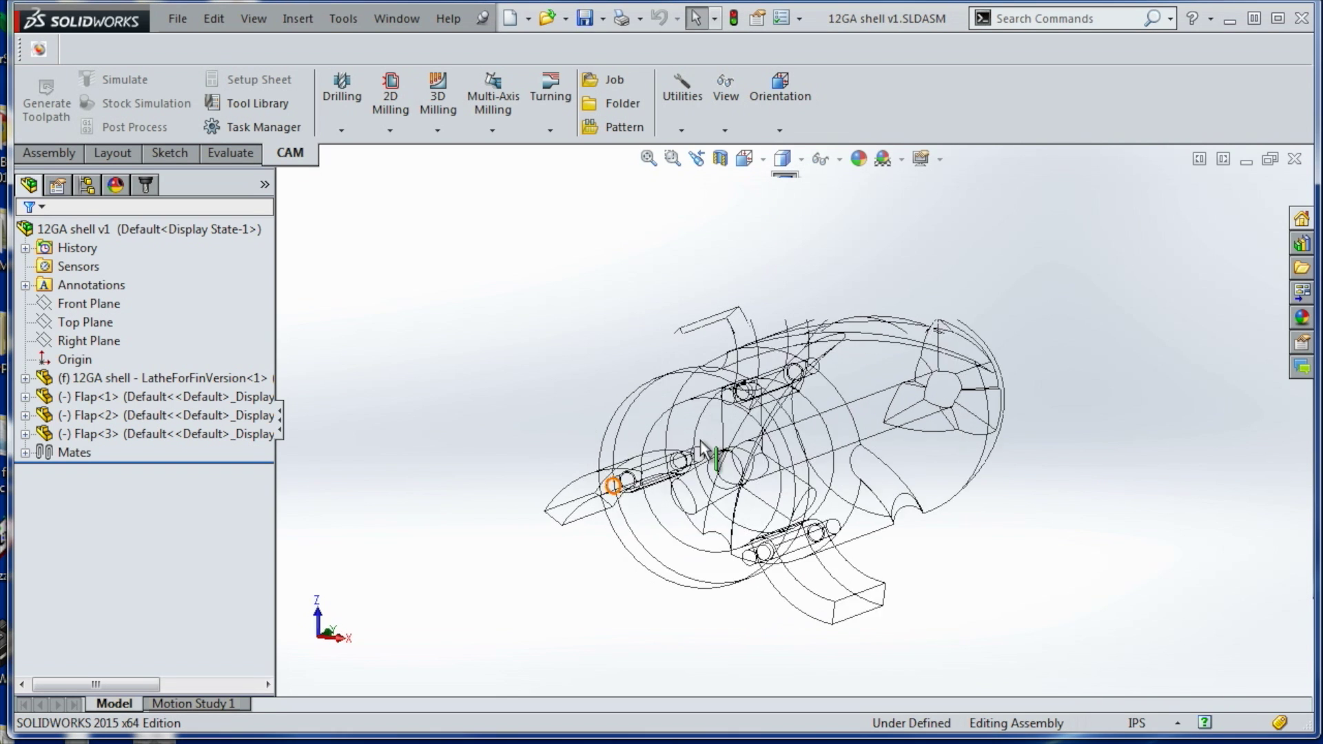
scroll(772, 246, down, 4)
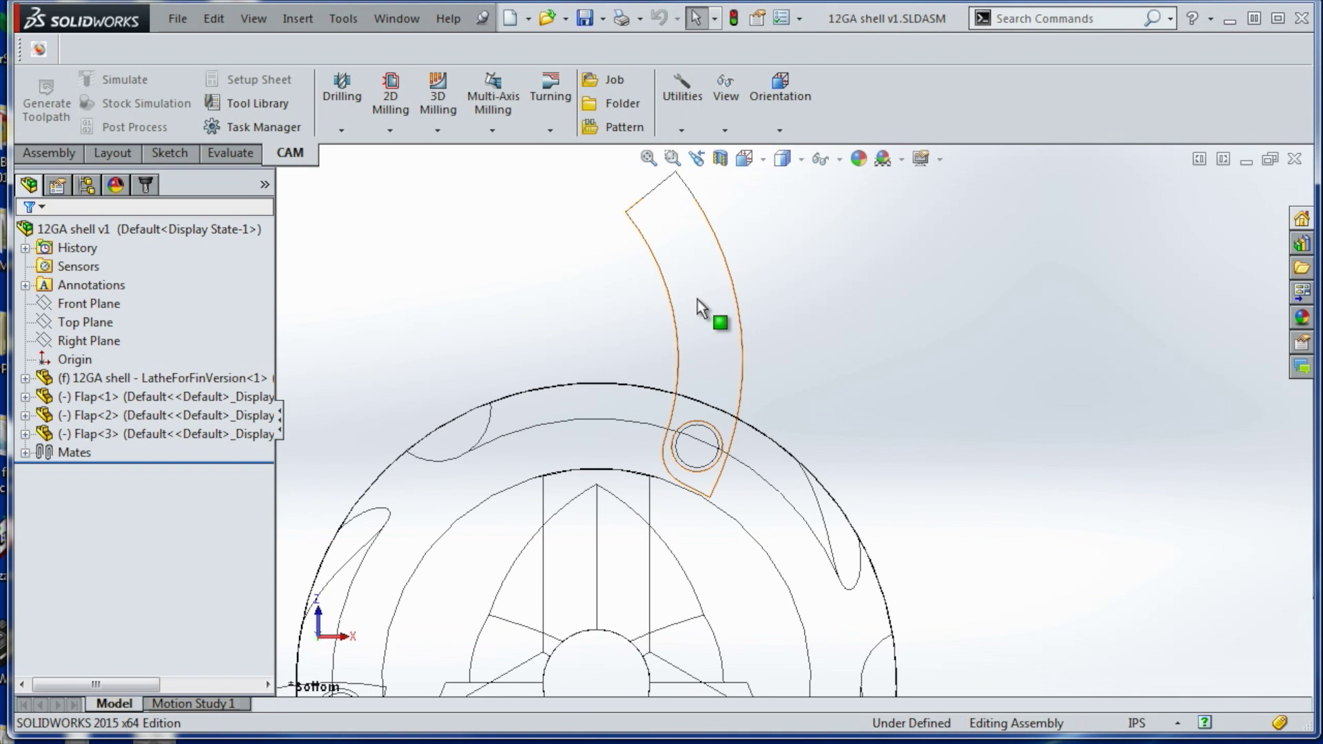
Swing the upper flap inward about its pivot to demonstrate how it folds toward the shell body
drag(709, 304, 627, 304)
drag(735, 492, 730, 487)
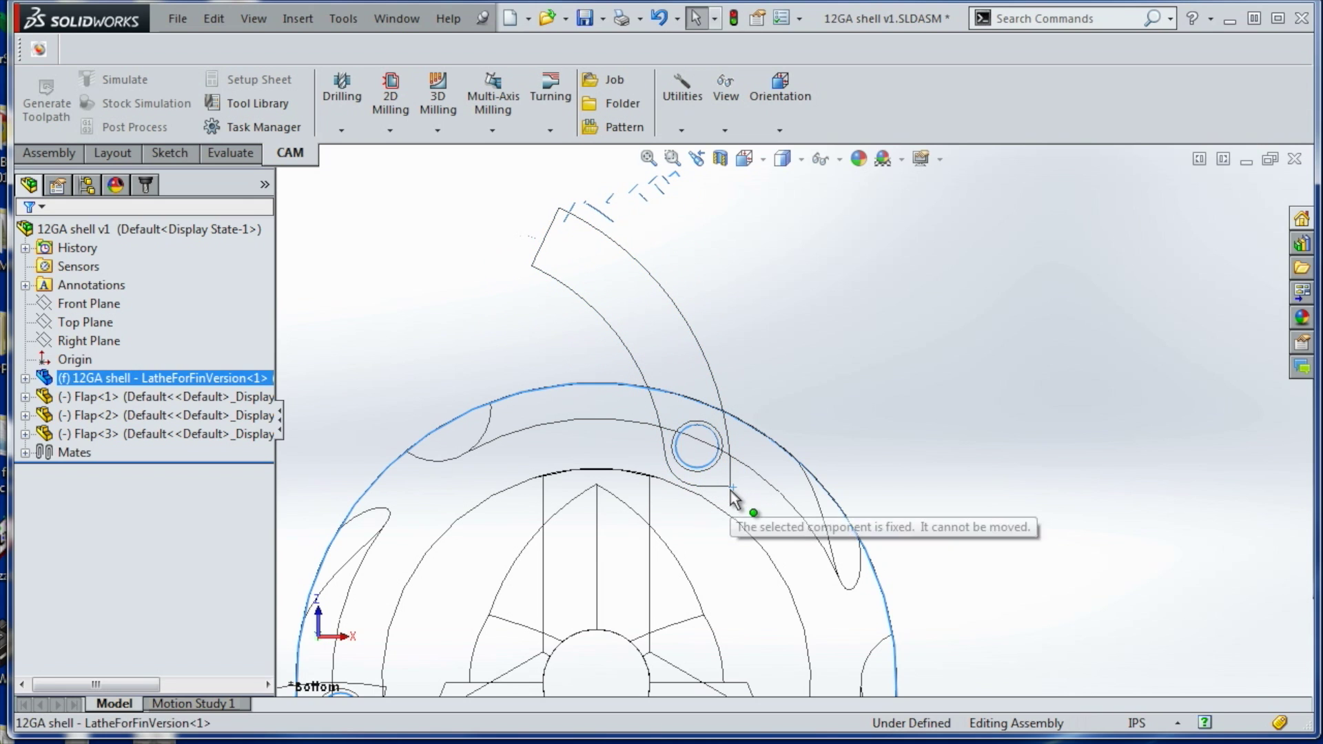
mouse_move(574, 269)
mouse_down()
mouse_move(482, 414)
mouse_move(493, 439)
mouse_move(681, 317)
mouse_move(727, 336)
mouse_move(668, 325)
mouse_move(751, 332)
mouse_move(729, 315)
mouse_move(623, 313)
mouse_move(503, 369)
mouse_up()
scroll(716, 338, down, 3)
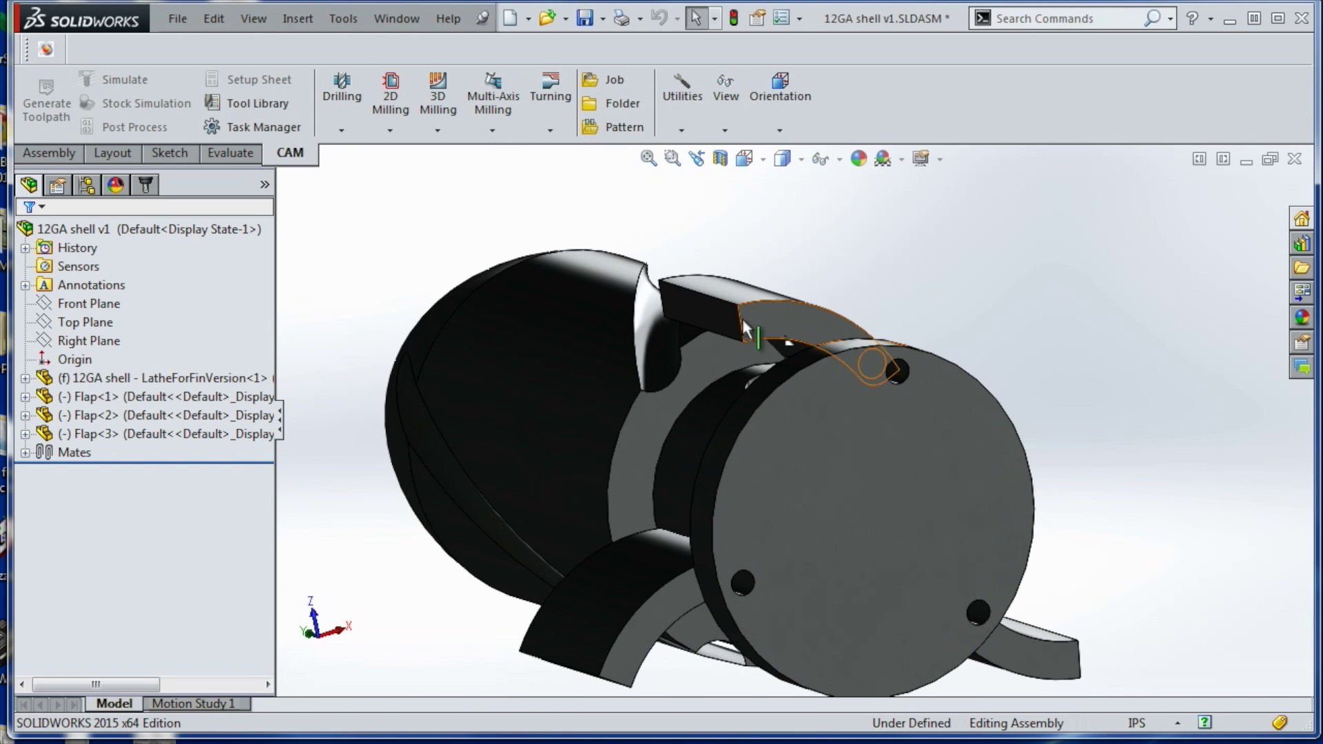
Inspect the upper flap's end face and read the neck edge's diameter and the body's rear edge radius
click(763, 324)
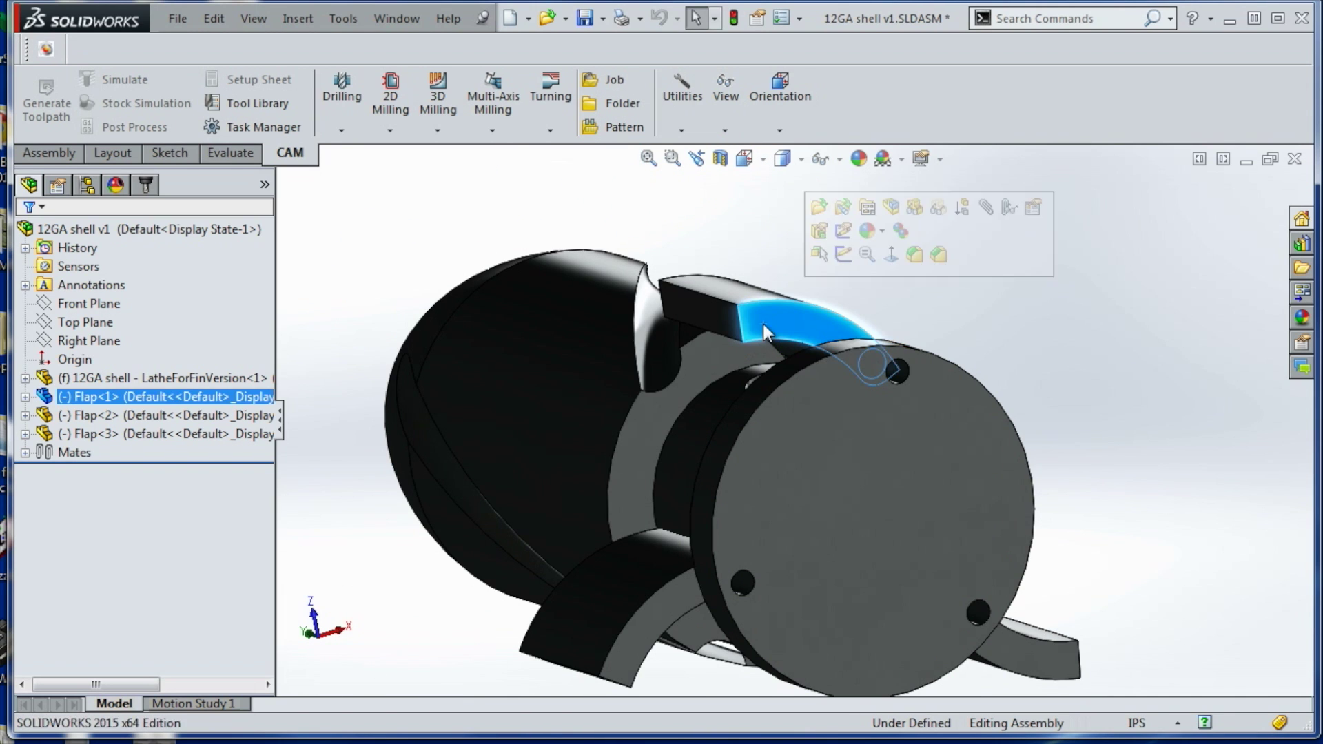
click(1066, 404)
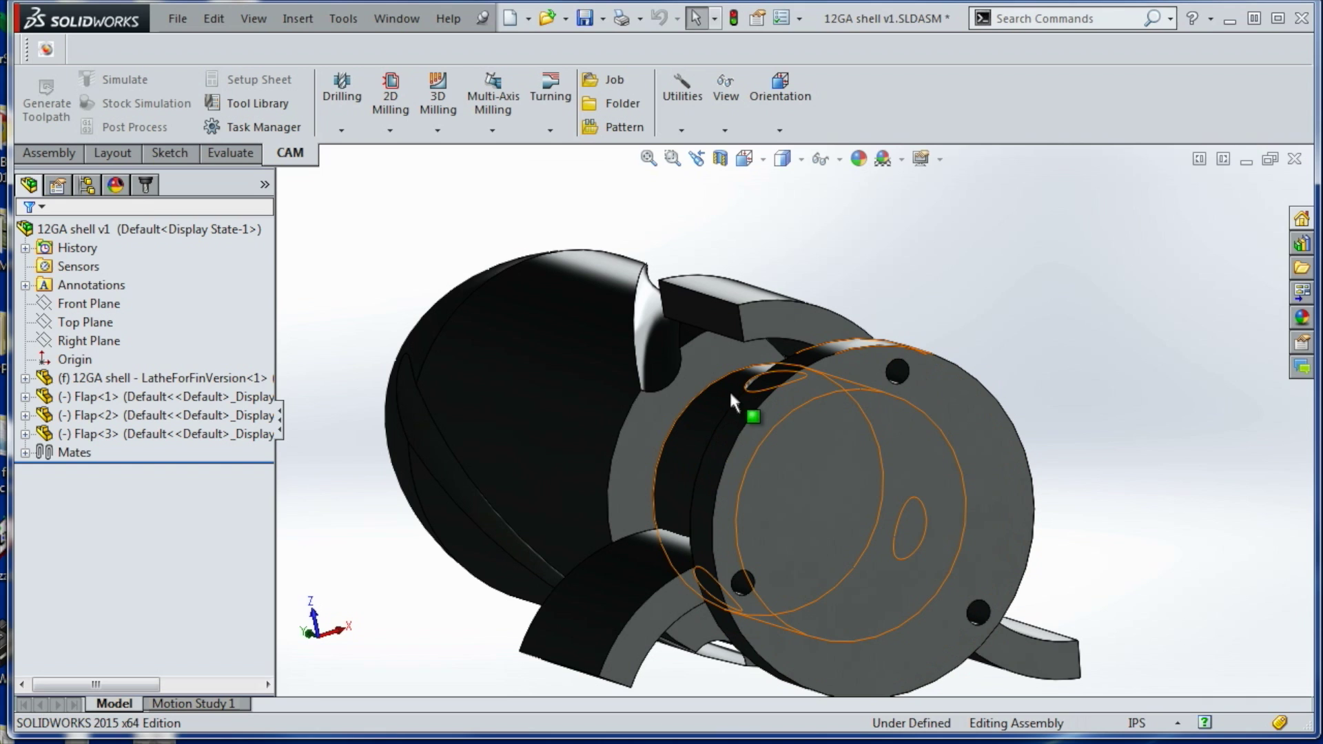
click(710, 382)
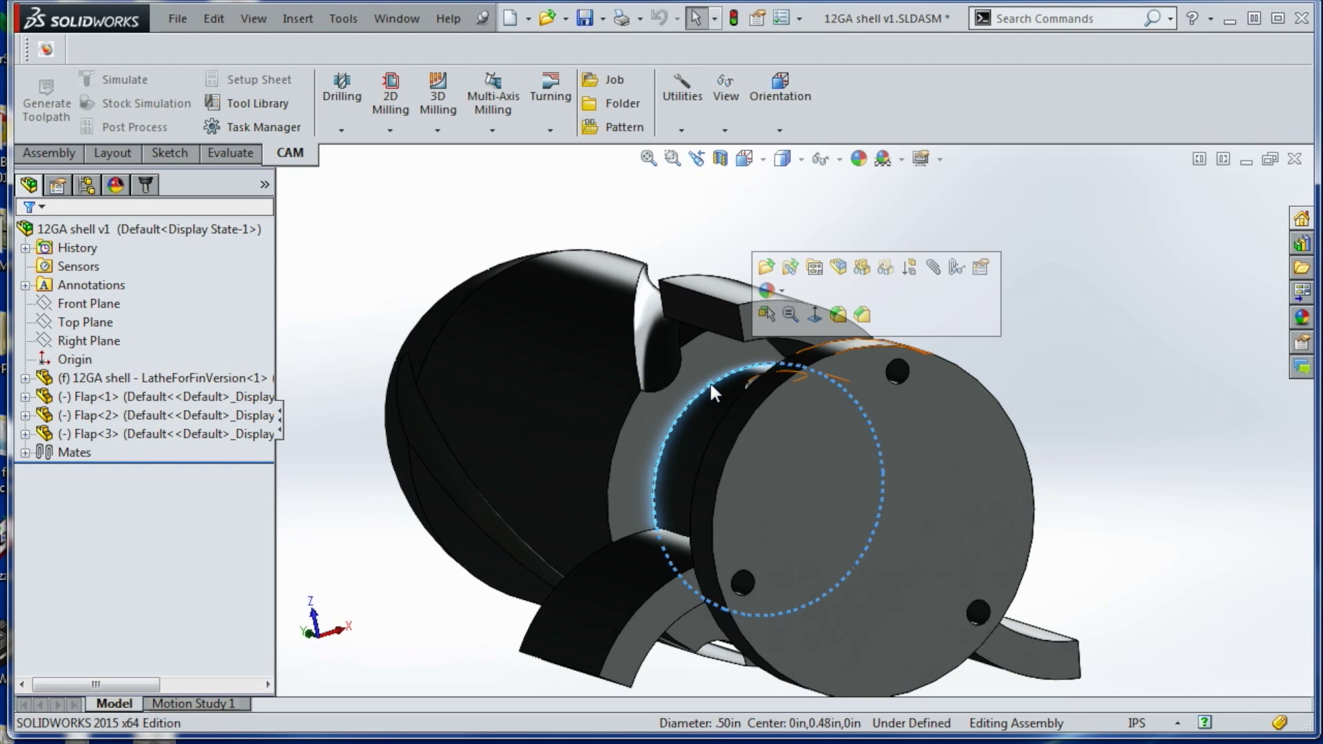
click(611, 435)
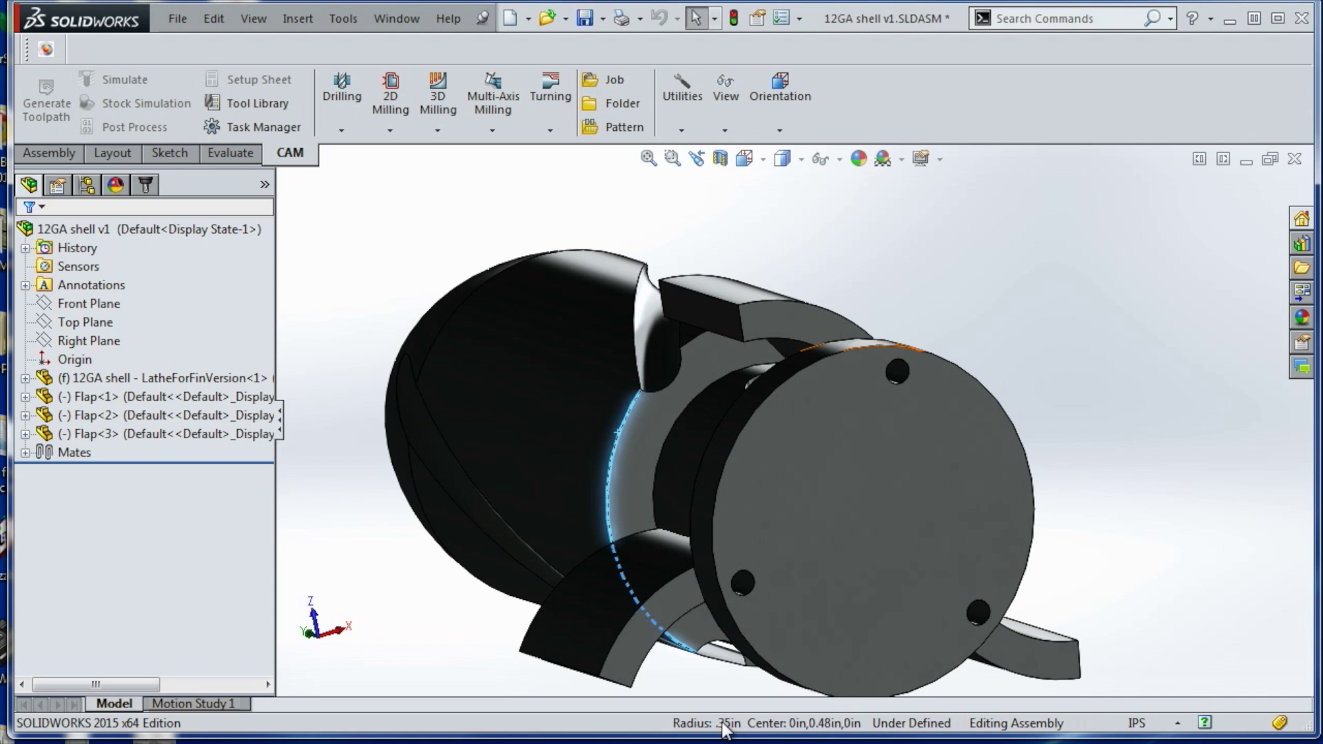
click(178, 19)
click(187, 49)
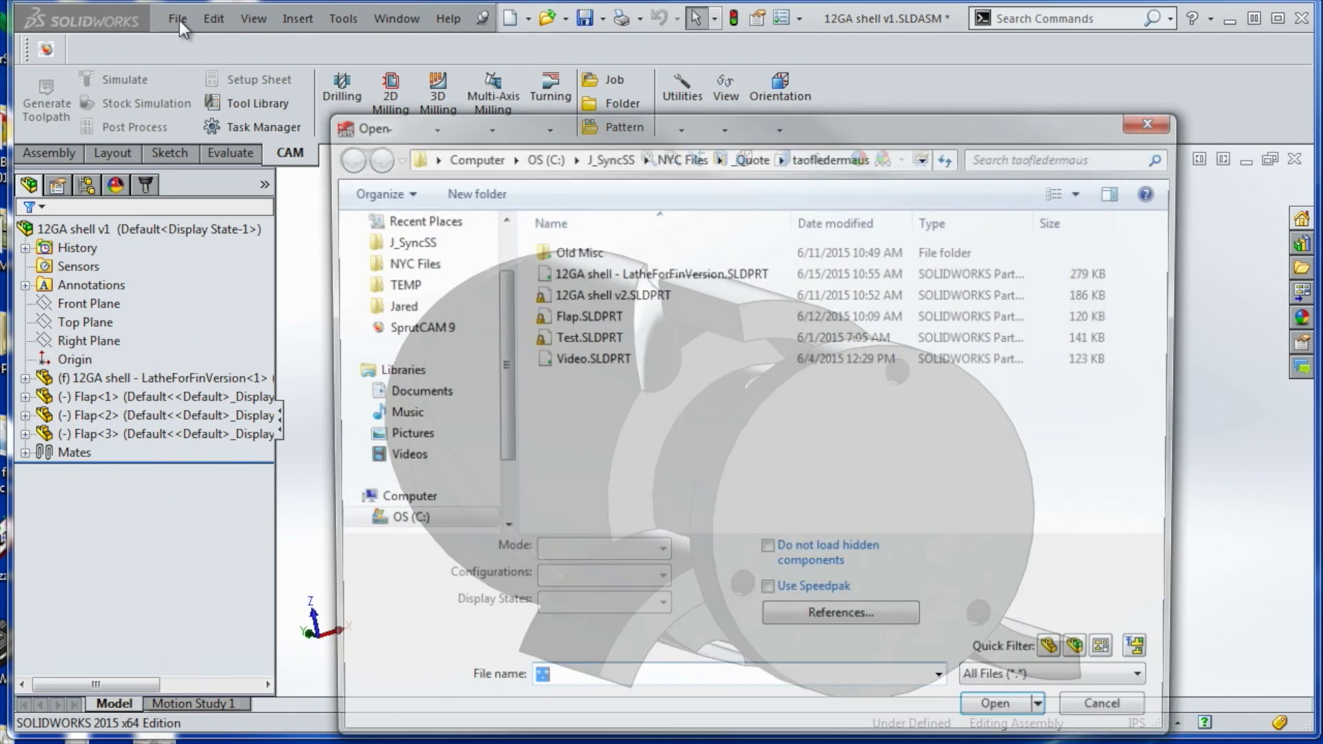
key(Escape)
Create a new part and start a sketch on the Front Plane
click(178, 19)
click(179, 34)
double_click(507, 315)
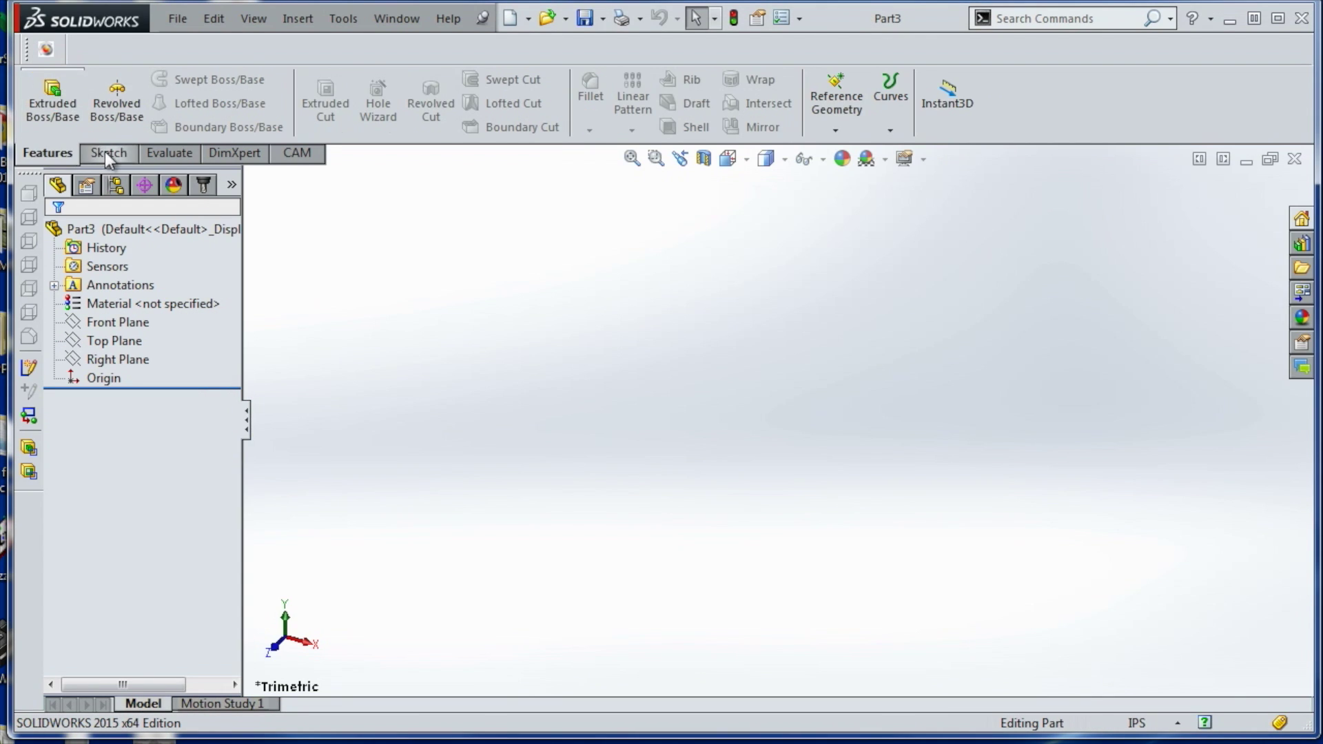
click(104, 152)
click(42, 90)
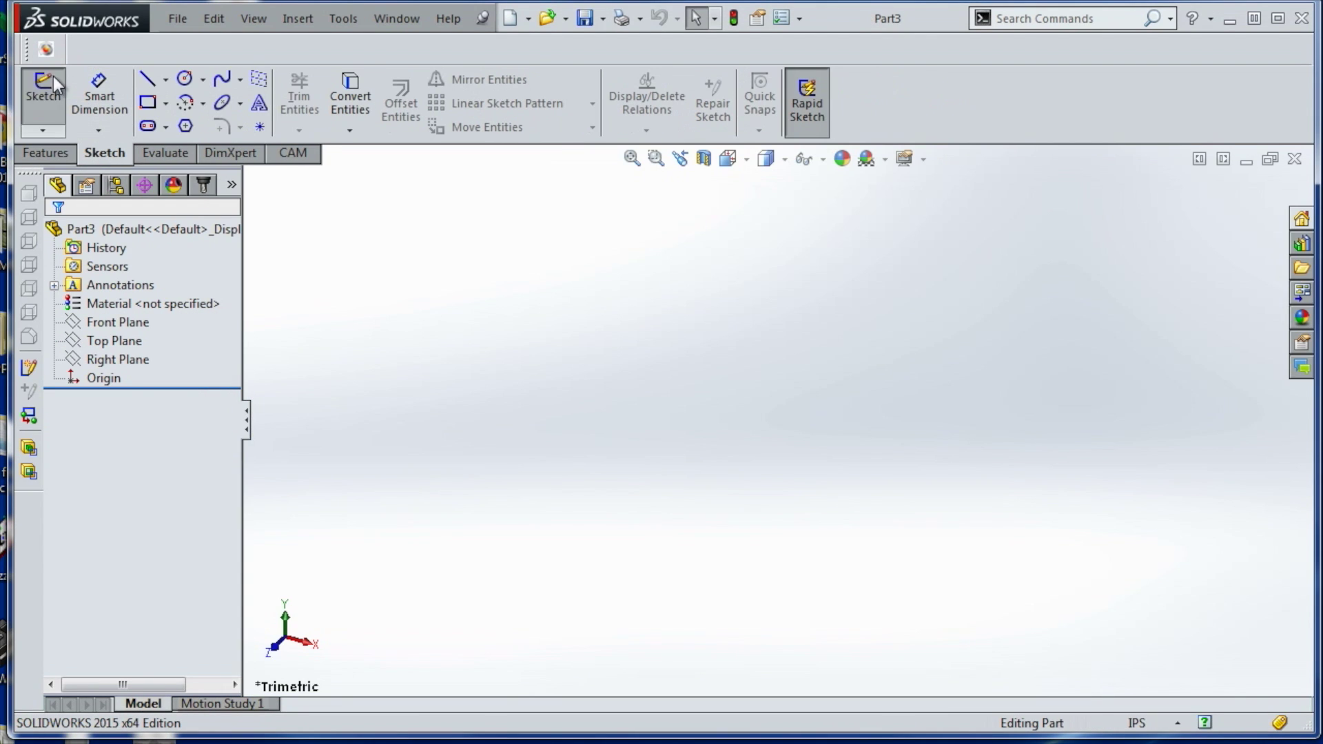
click(572, 264)
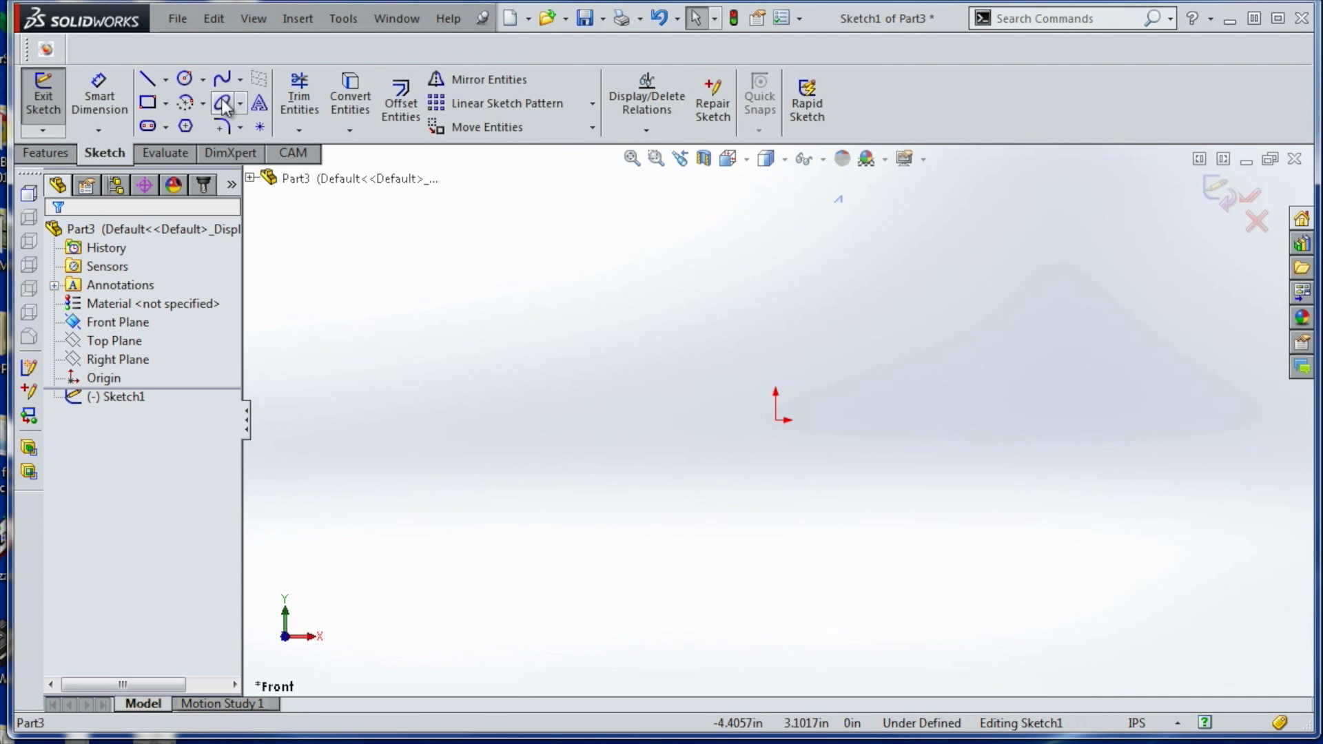
Sketch two concentric circles centred on the origin, about 1.91 in and 2.79 in in diameter
click(186, 81)
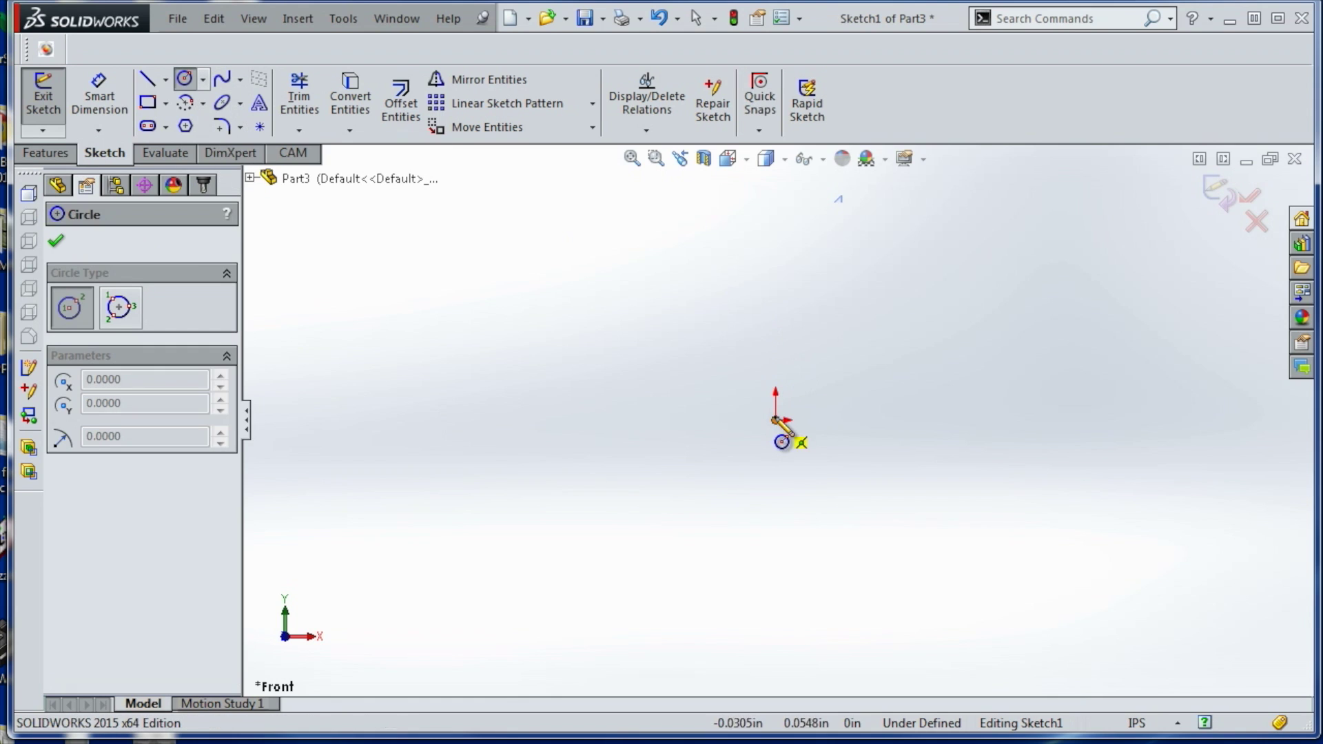
click(774, 420)
click(841, 456)
click(775, 420)
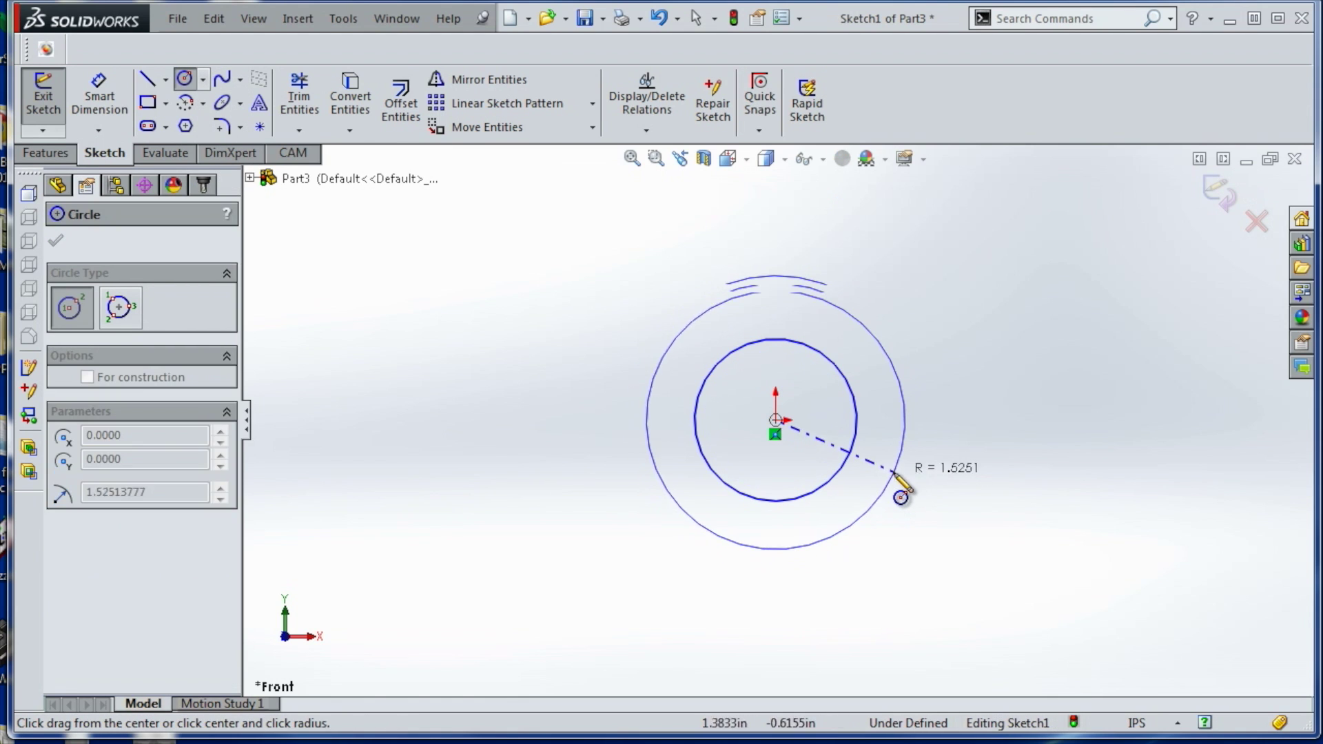
click(882, 474)
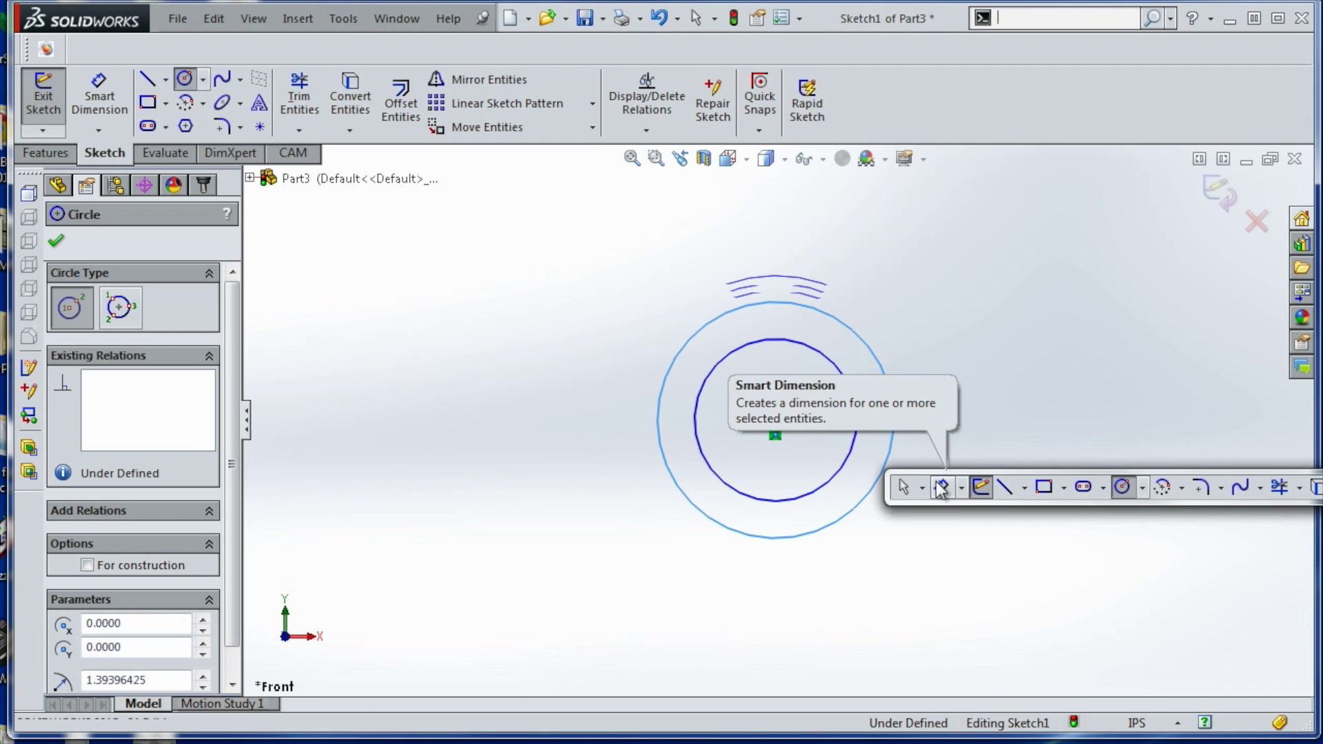
Dimension the inner circle's diameter to 0.55 in
click(939, 487)
click(856, 431)
click(949, 424)
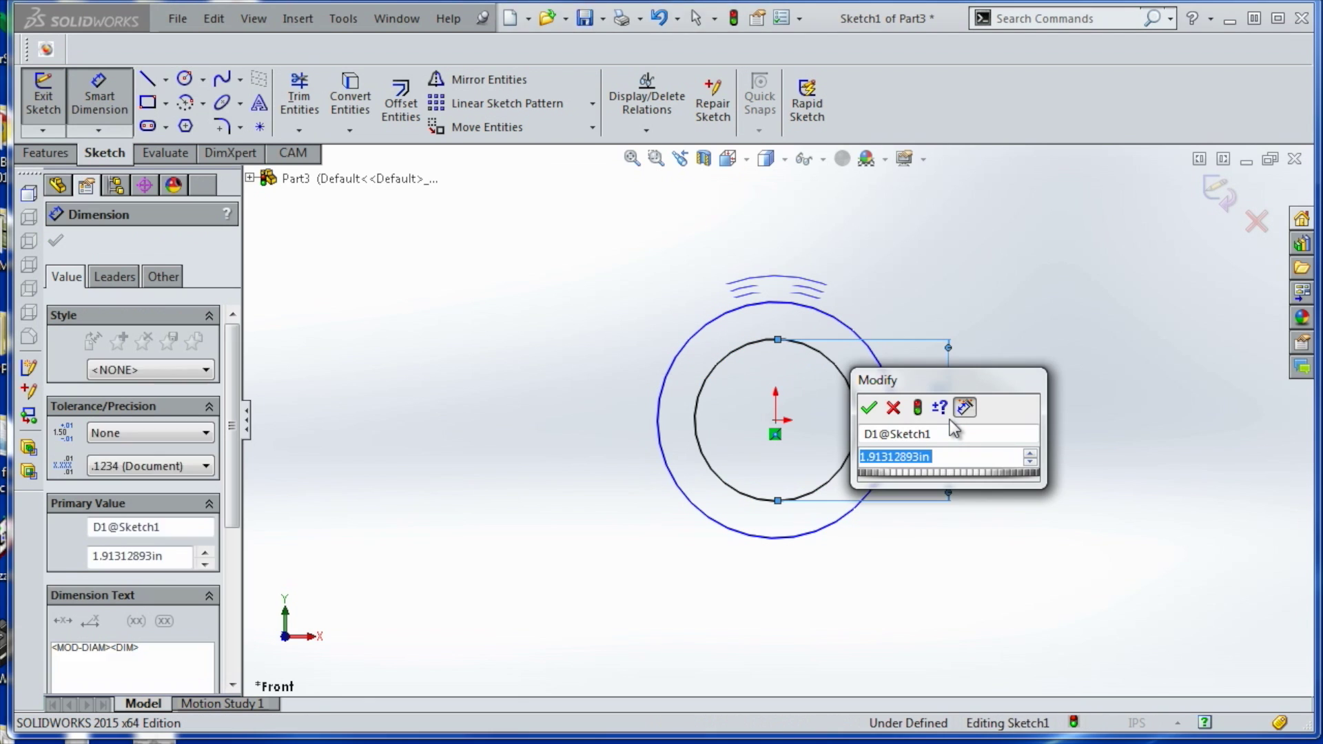
text(.55)
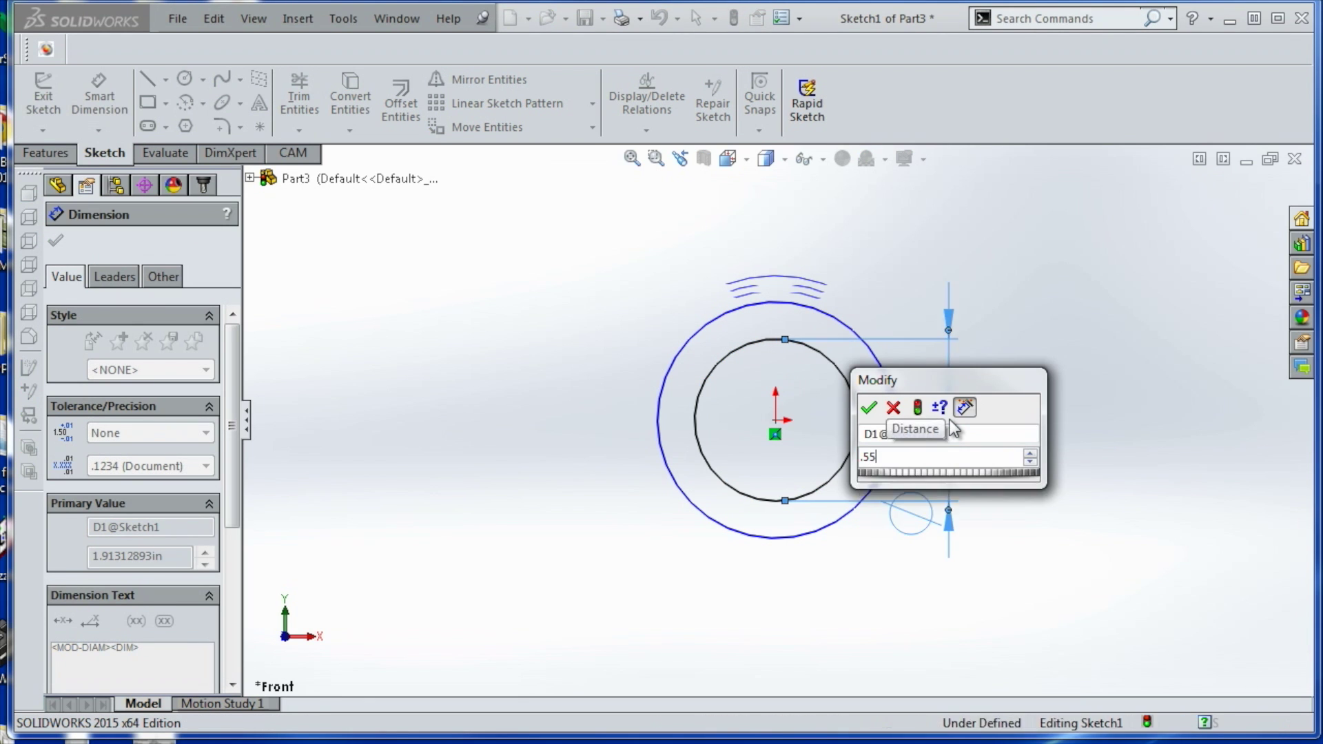
key(Return)
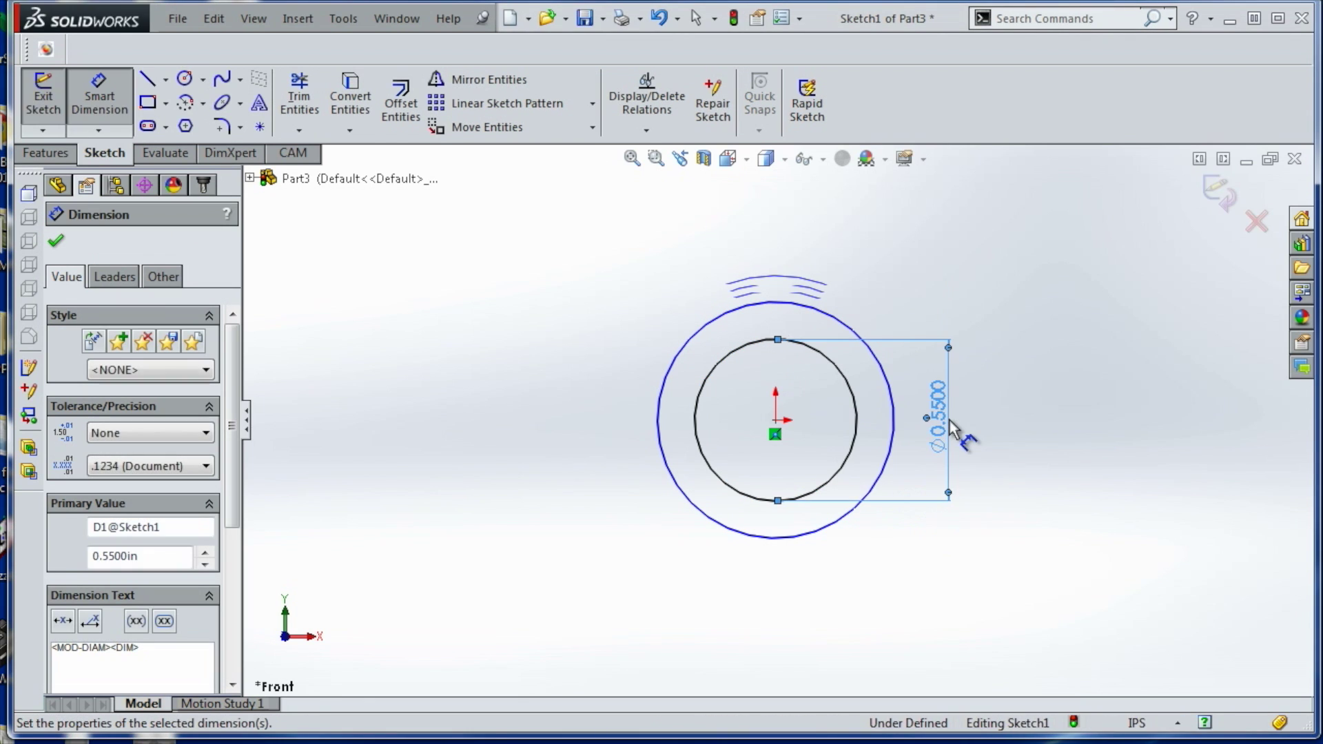
Dimension the outer circle's diameter to 0.7 in
click(894, 432)
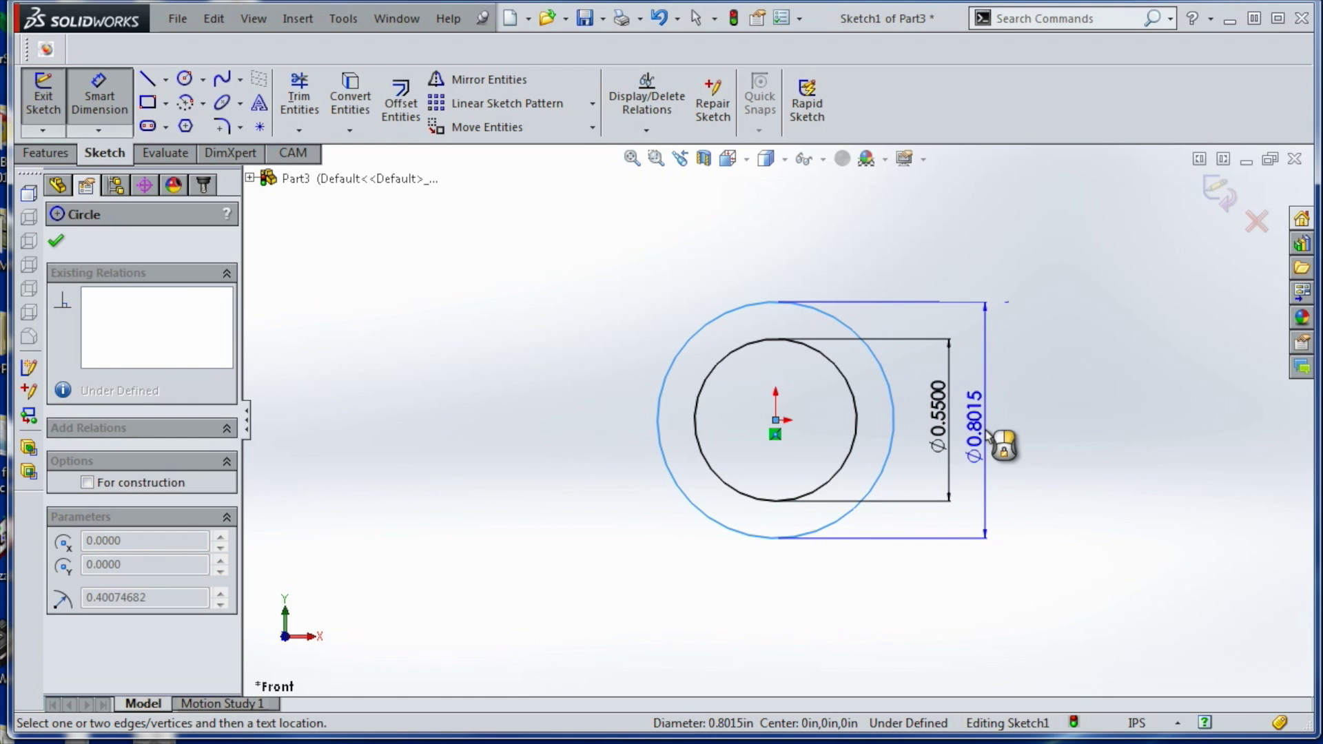
click(987, 433)
text(0.7)
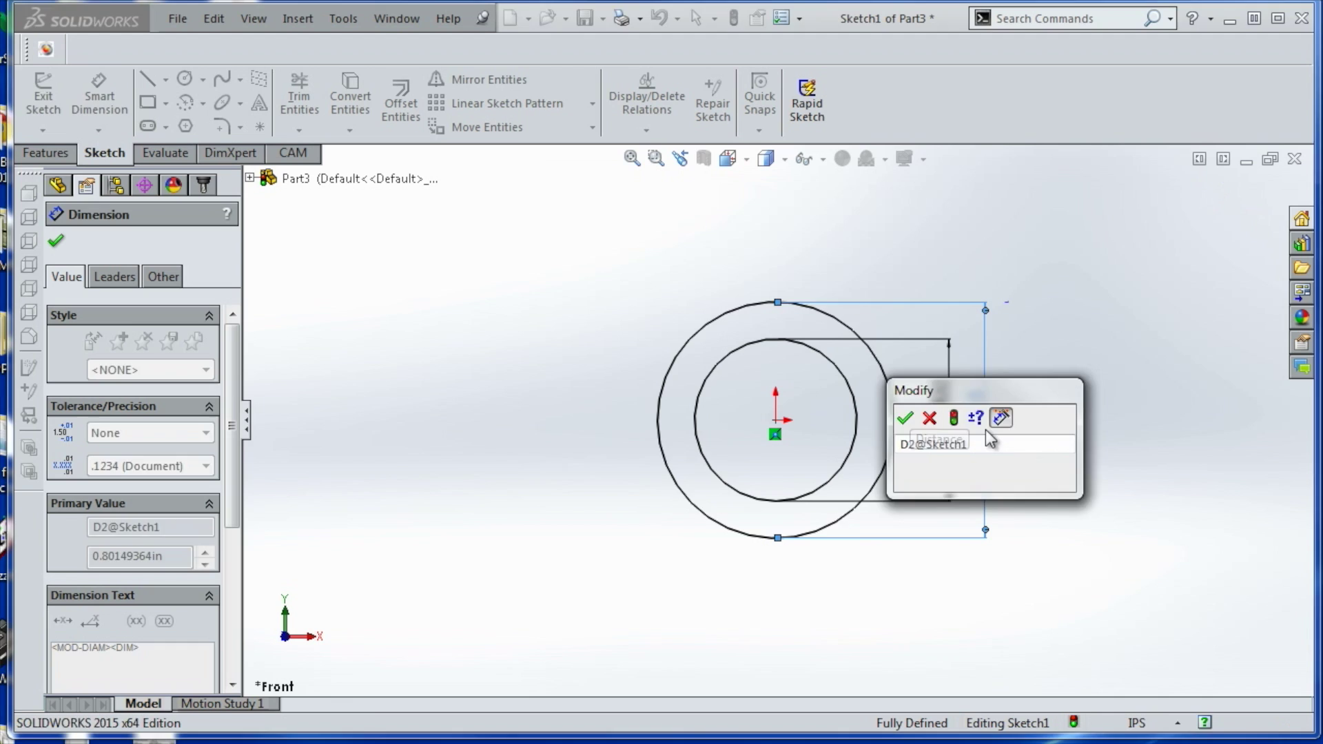
key(Return)
scroll(884, 415, down, 3)
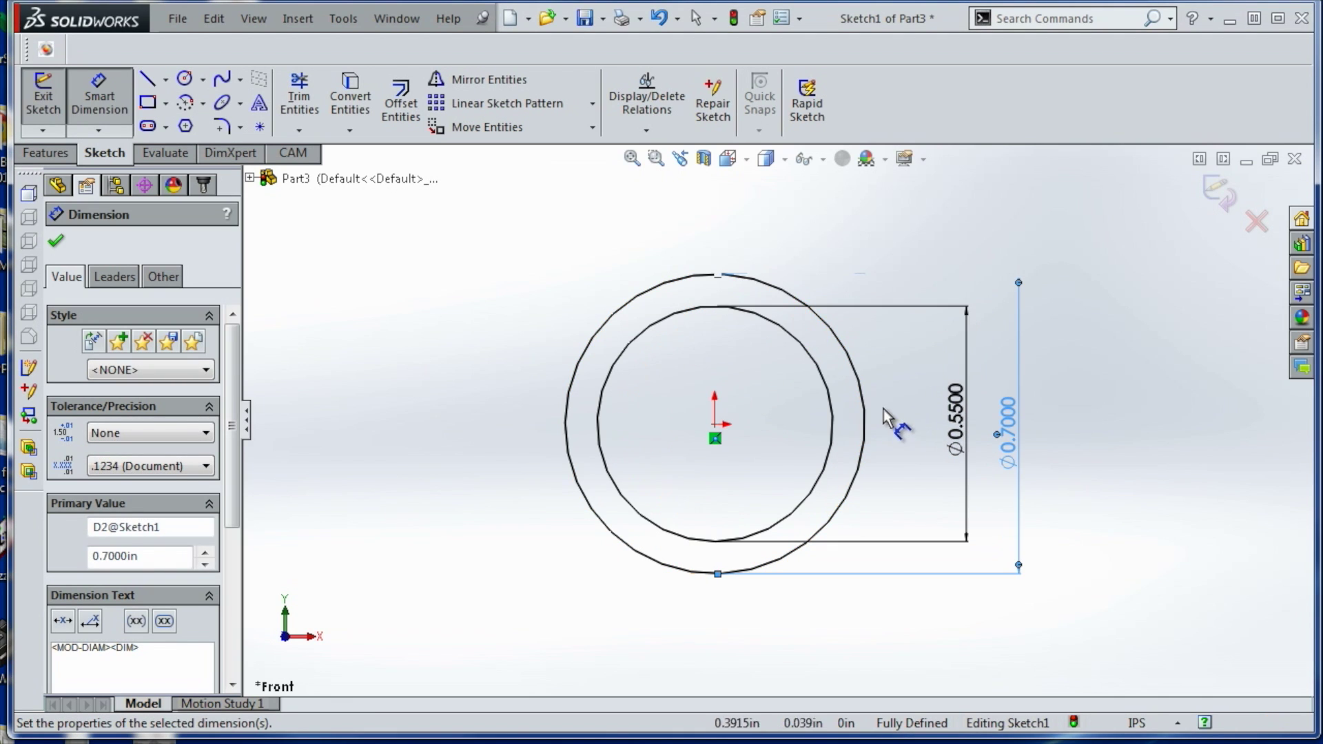
Draw two lines from the origin to the outer circle, one vertical and one about 45° clockwise from it
key(s)
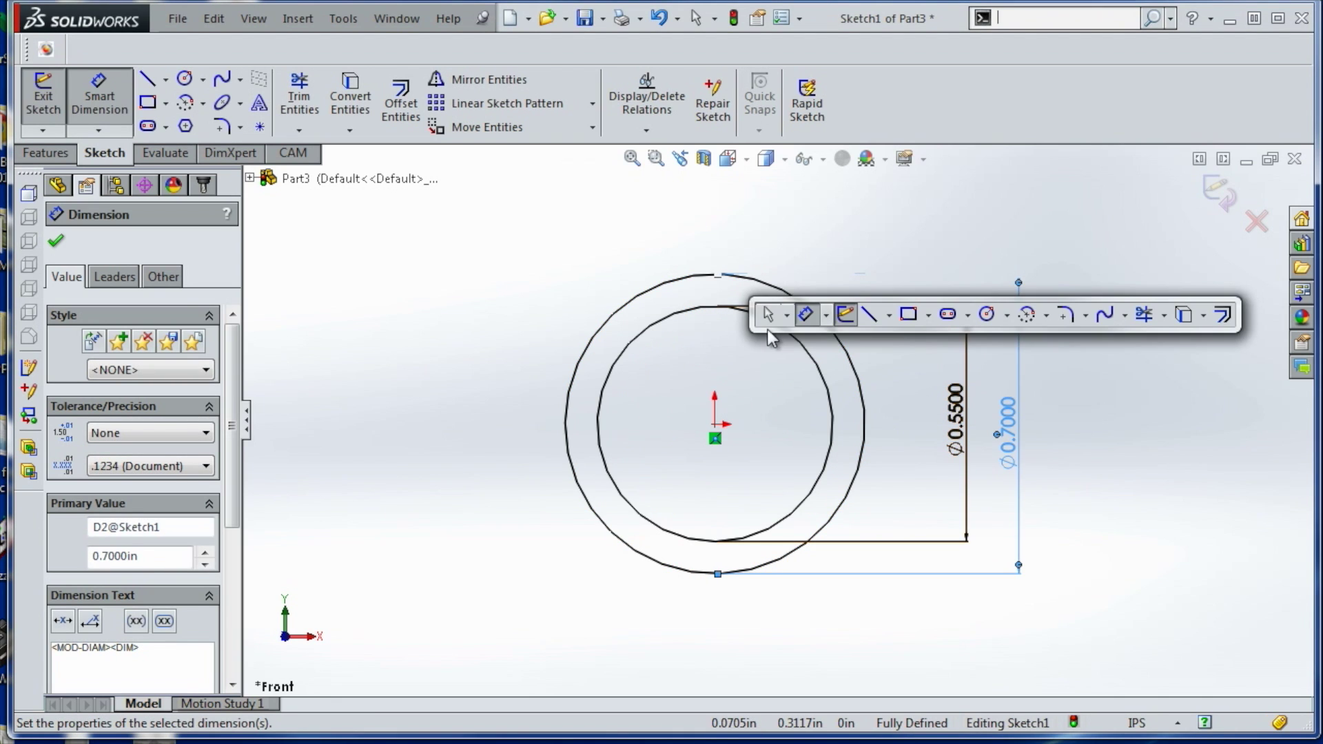
click(867, 315)
click(715, 424)
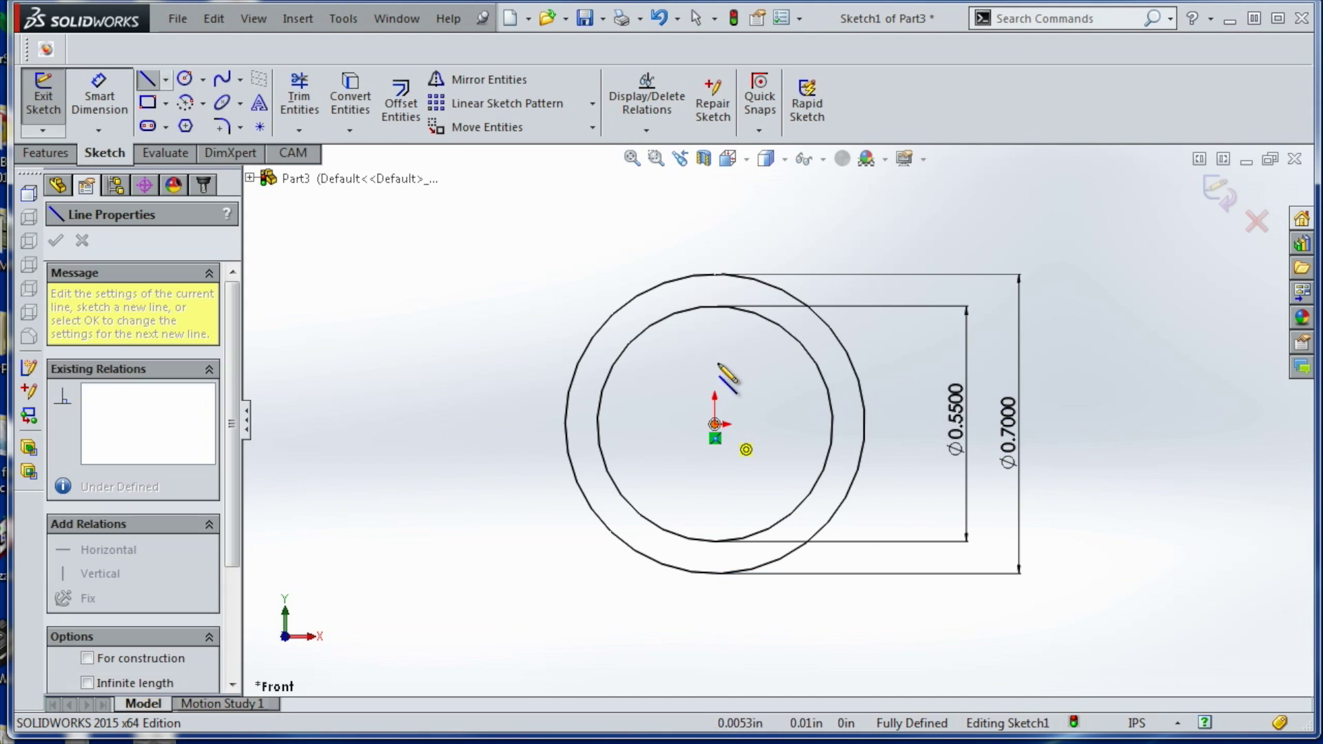
click(715, 275)
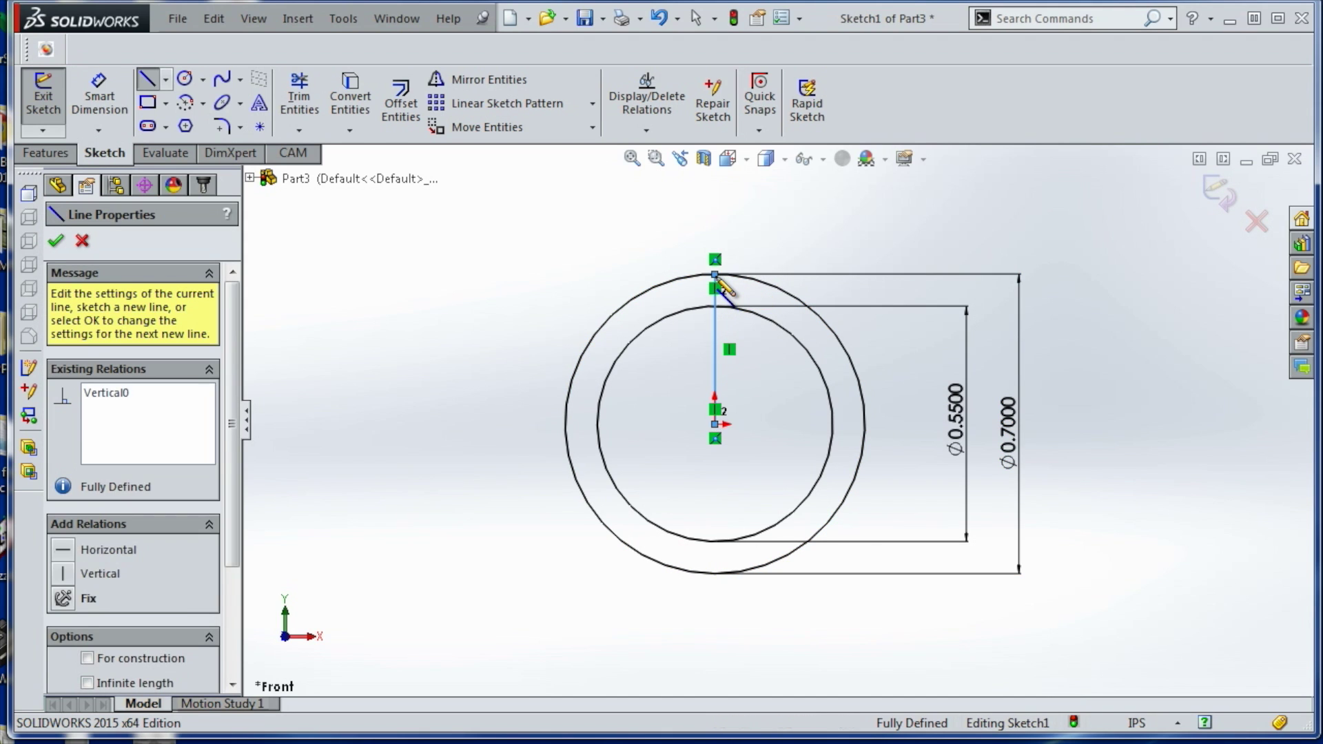
key(Escape)
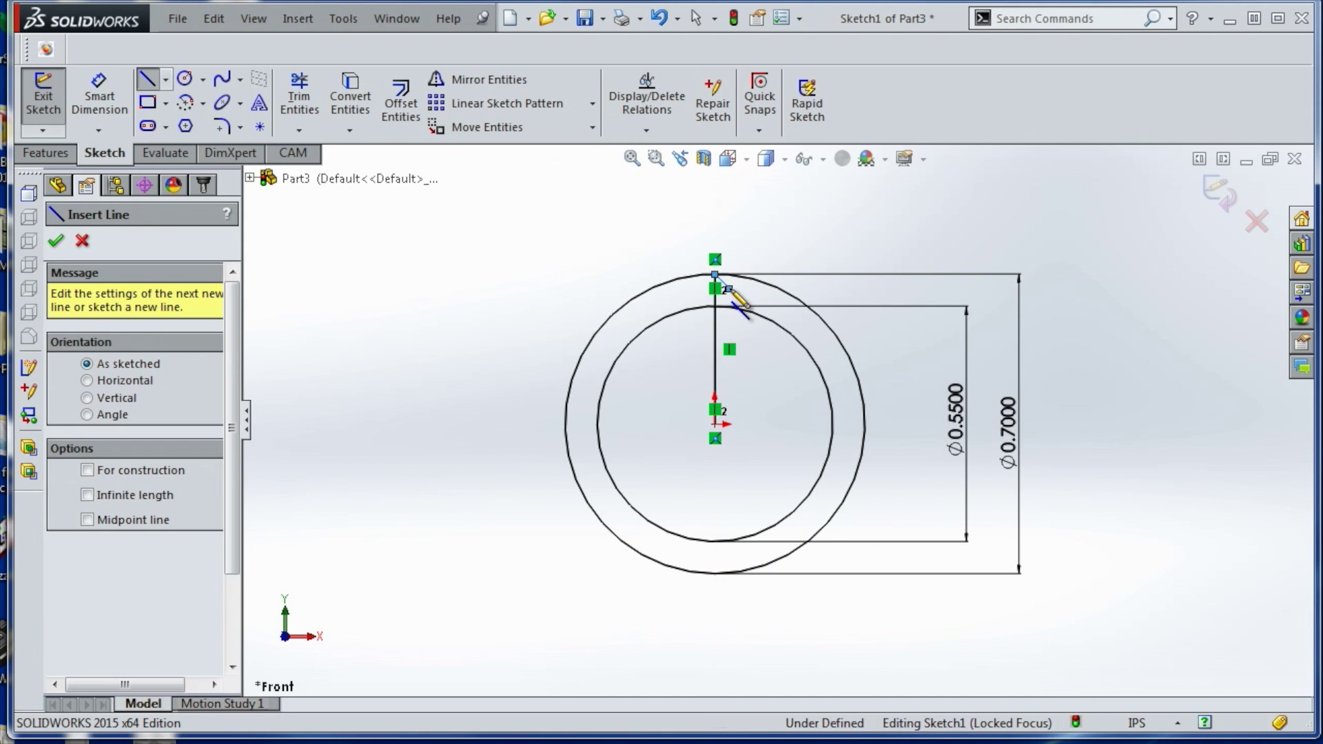
click(715, 425)
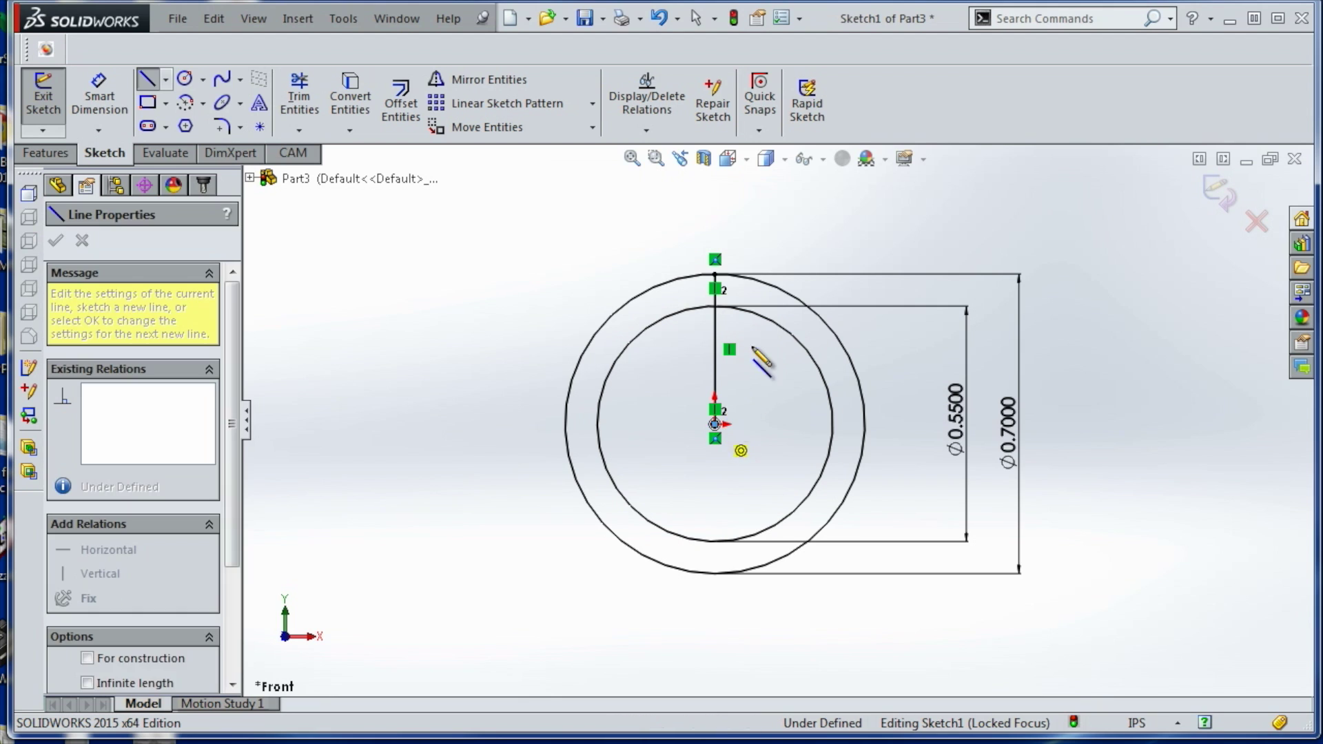
click(821, 319)
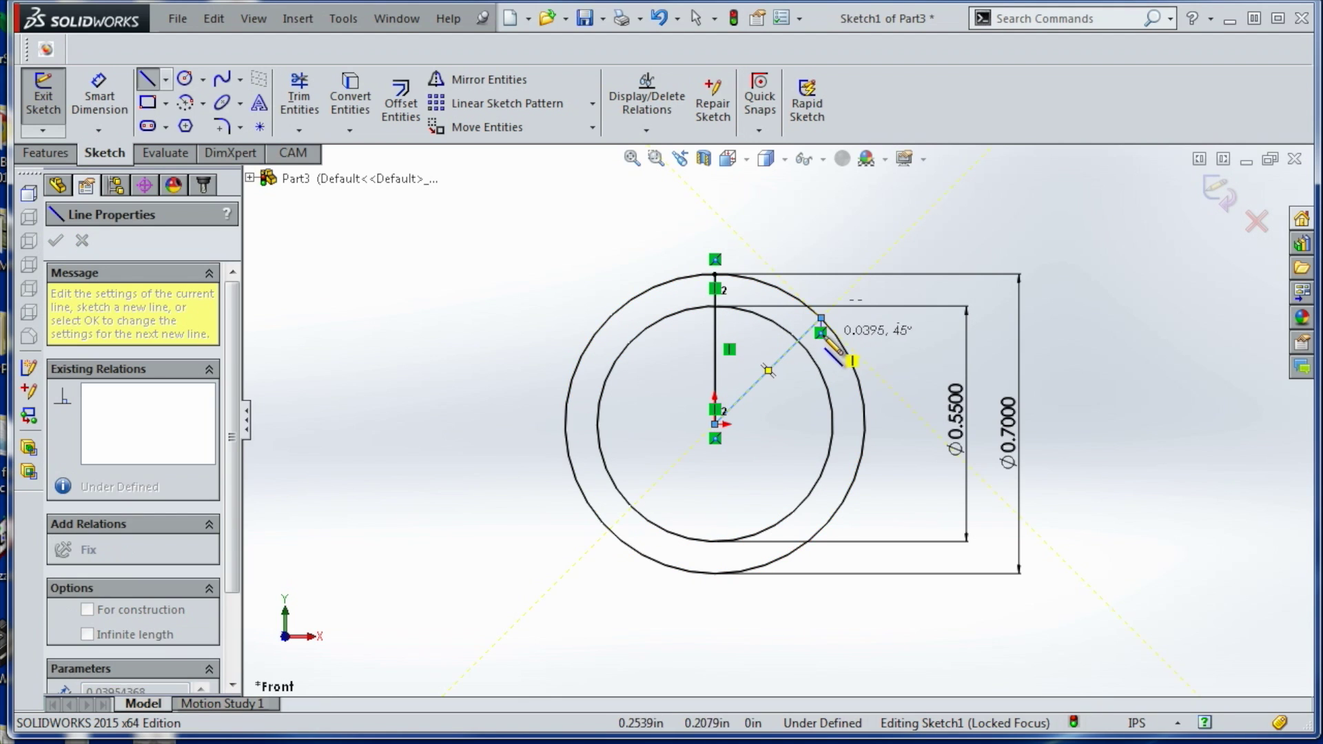
key(Escape)
Dimension the angle between the two radial lines to 60°
key(s)
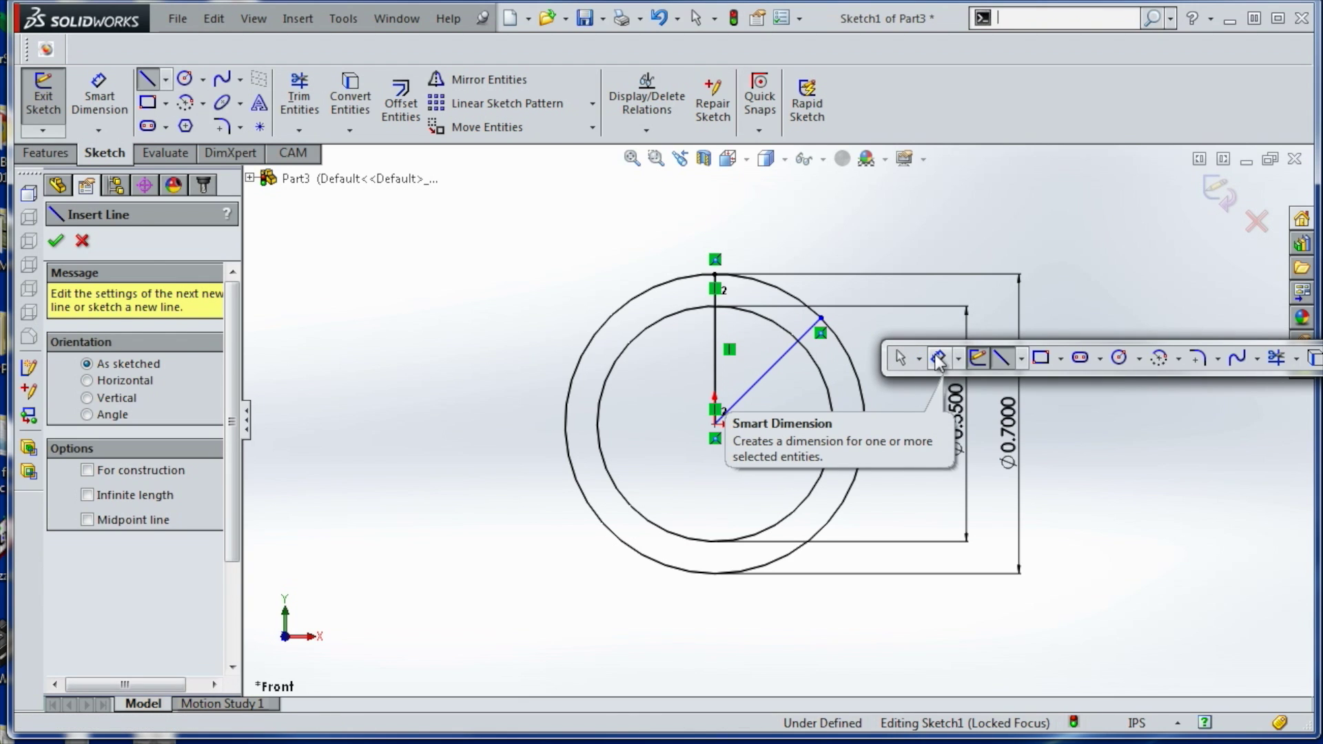
click(939, 358)
click(811, 330)
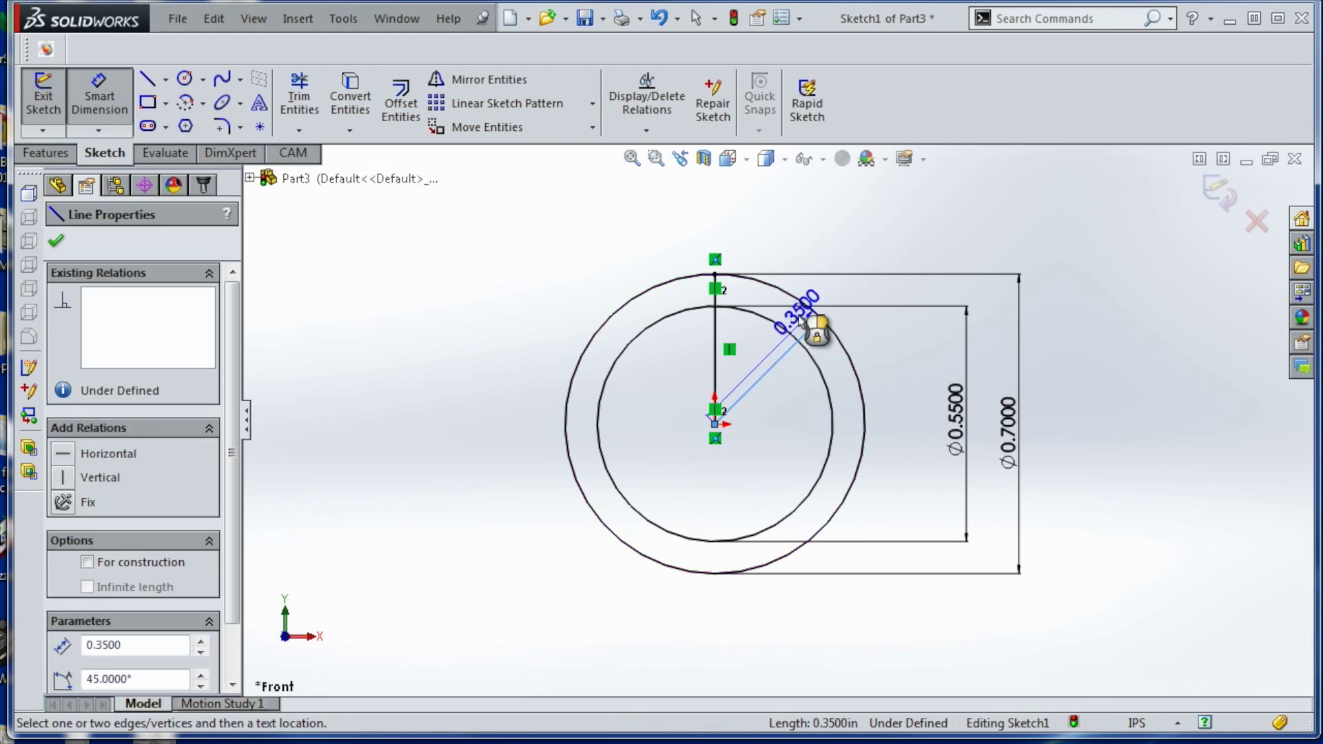
click(715, 324)
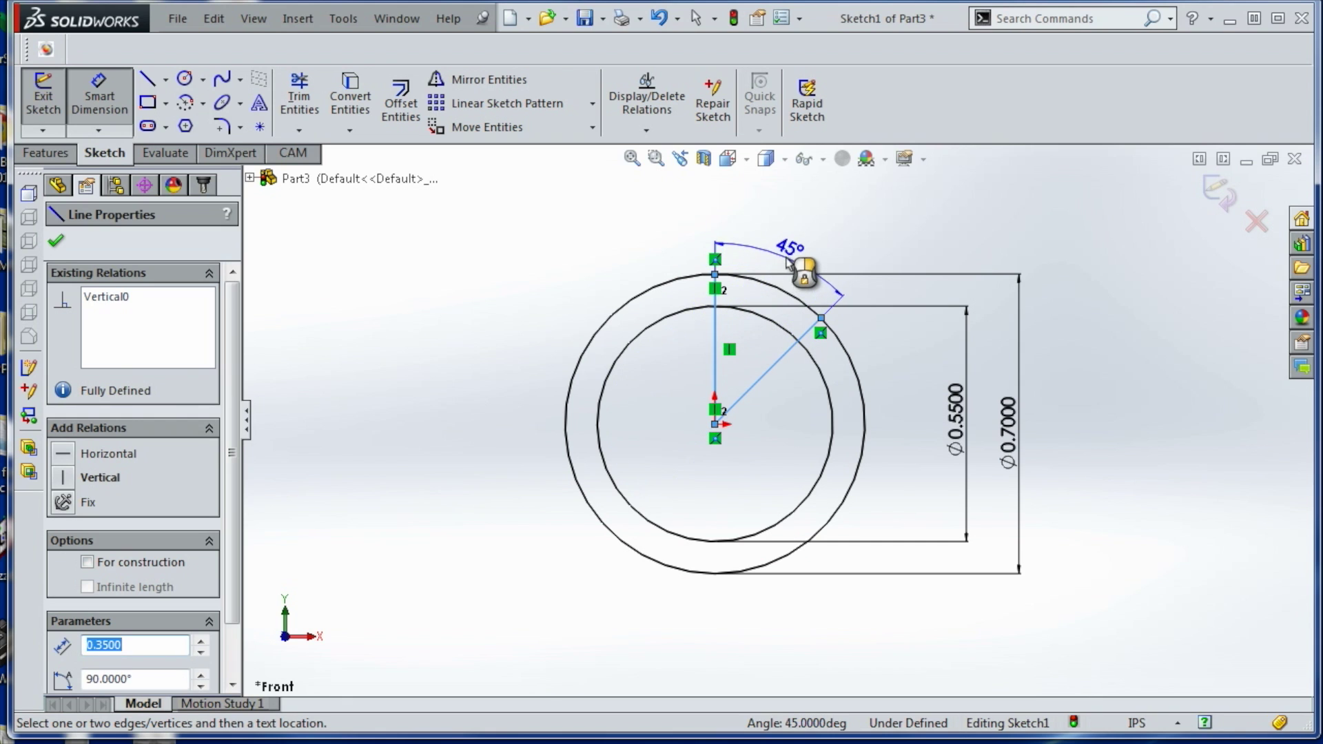
click(787, 263)
text(60)
key(Return)
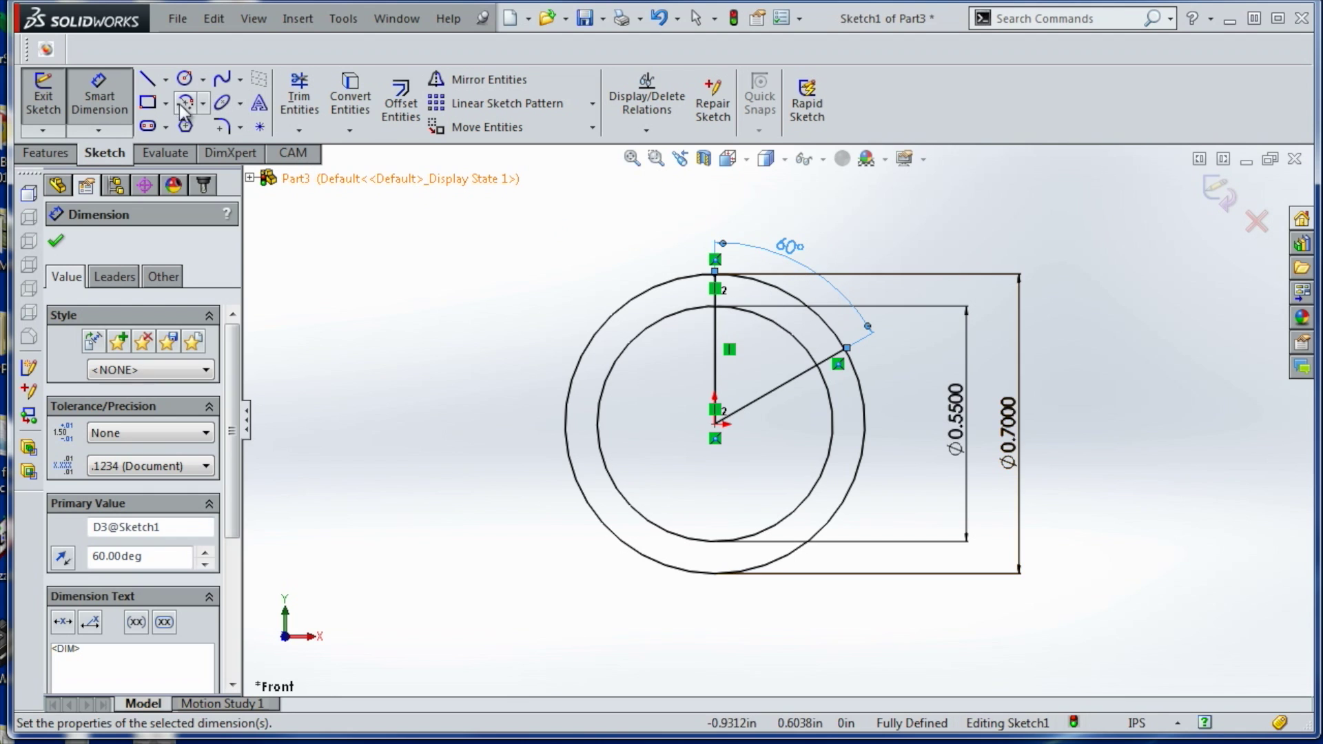
Trim the circles and the inner portions of the radial lines, leaving only the closed ring segment between the two lines
click(306, 108)
click(645, 292)
click(658, 320)
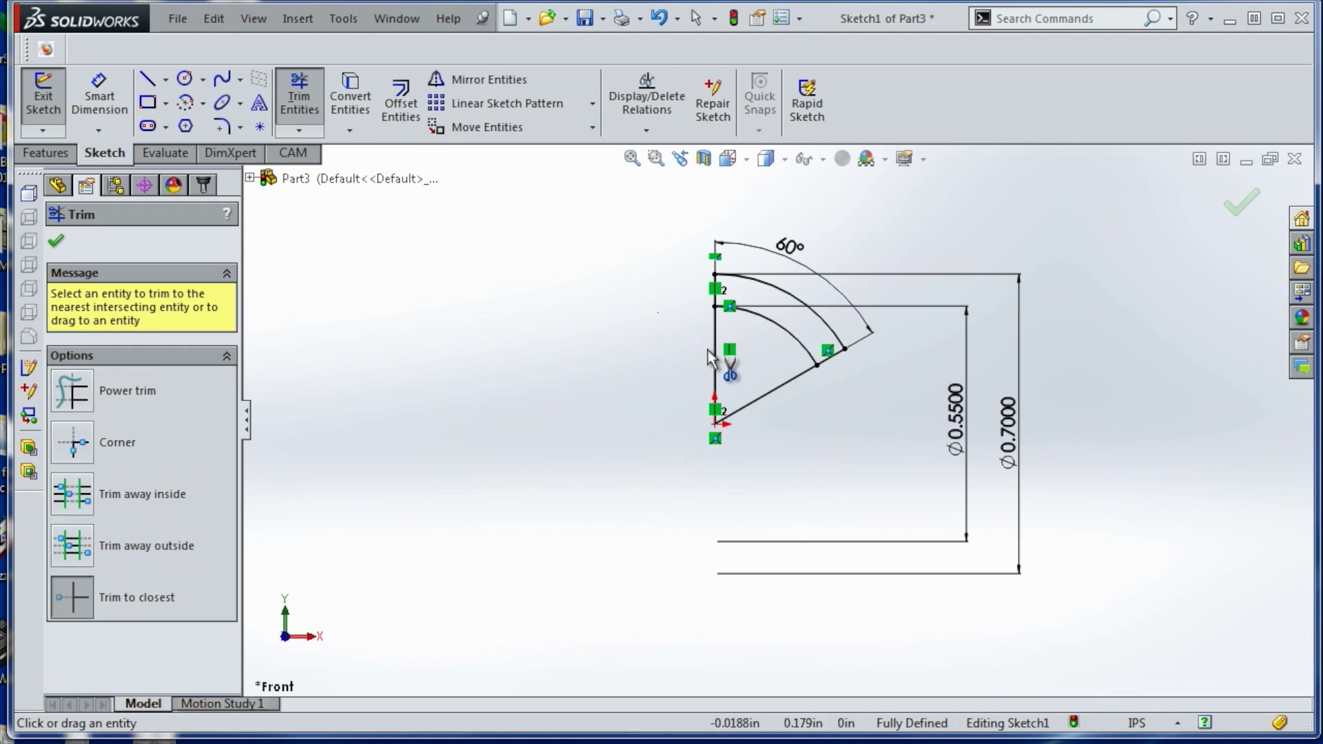
click(710, 350)
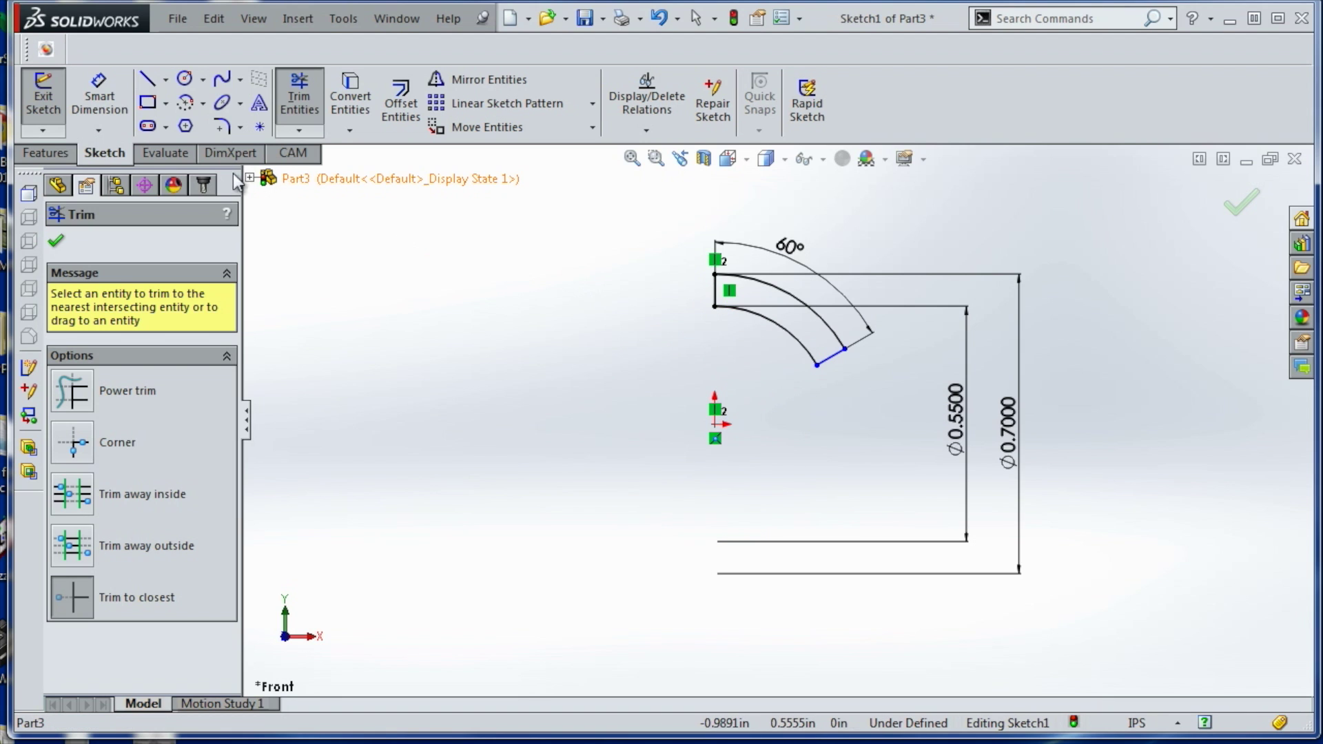
Extrude the ring segment profile as a Blind boss 0.37 in deep
click(57, 150)
click(47, 102)
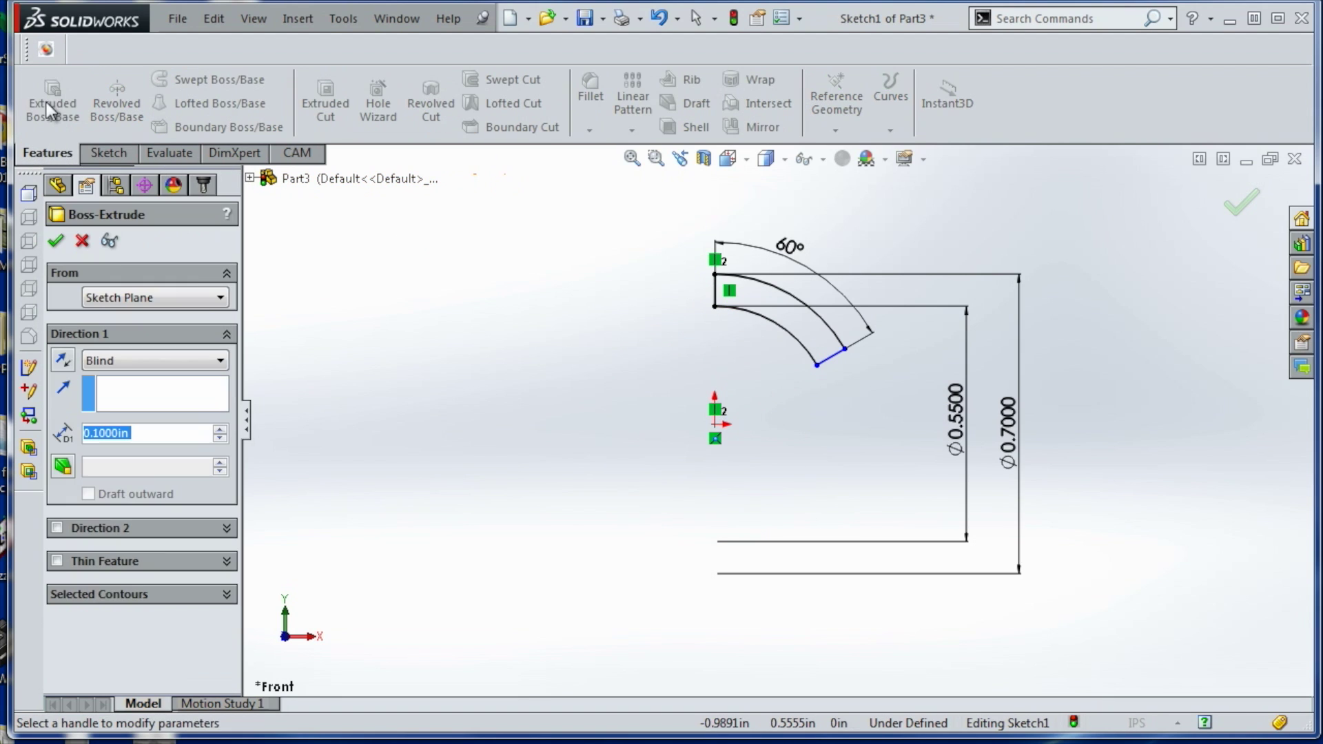
text(0.37)
key(Return)
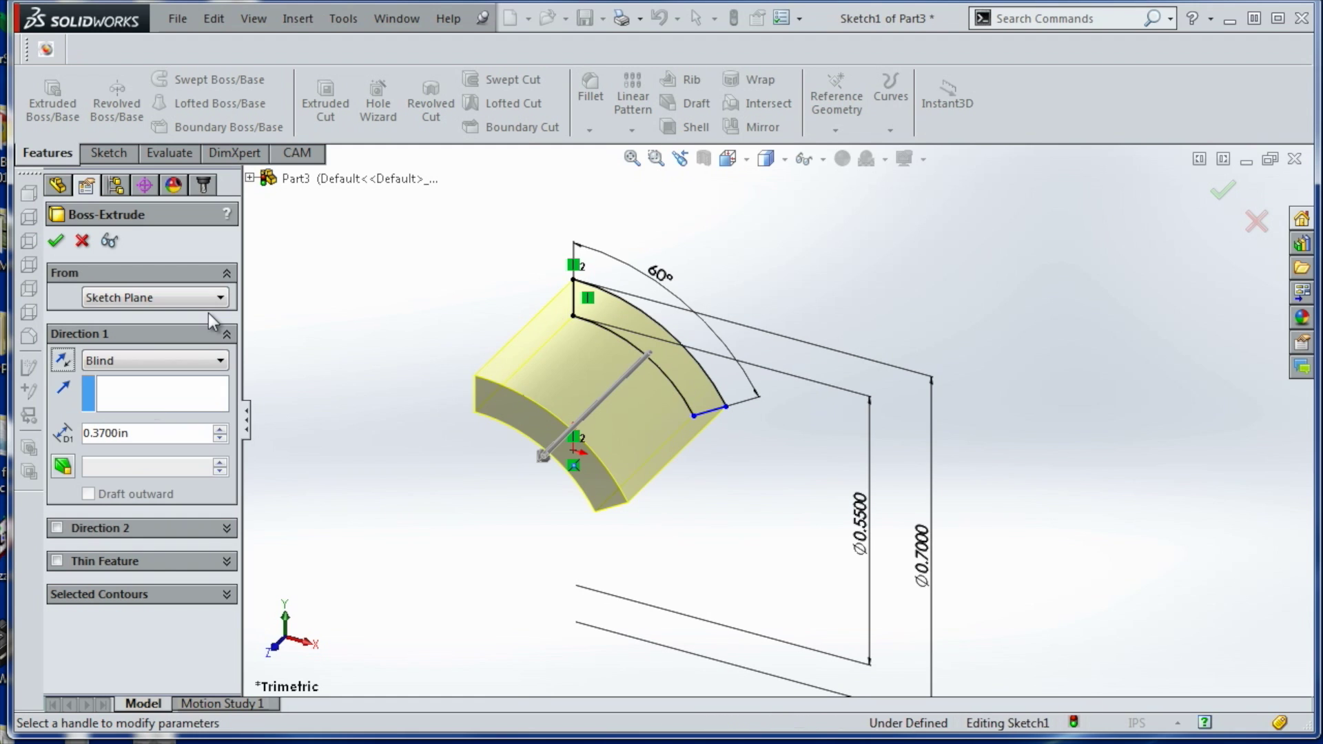
click(54, 241)
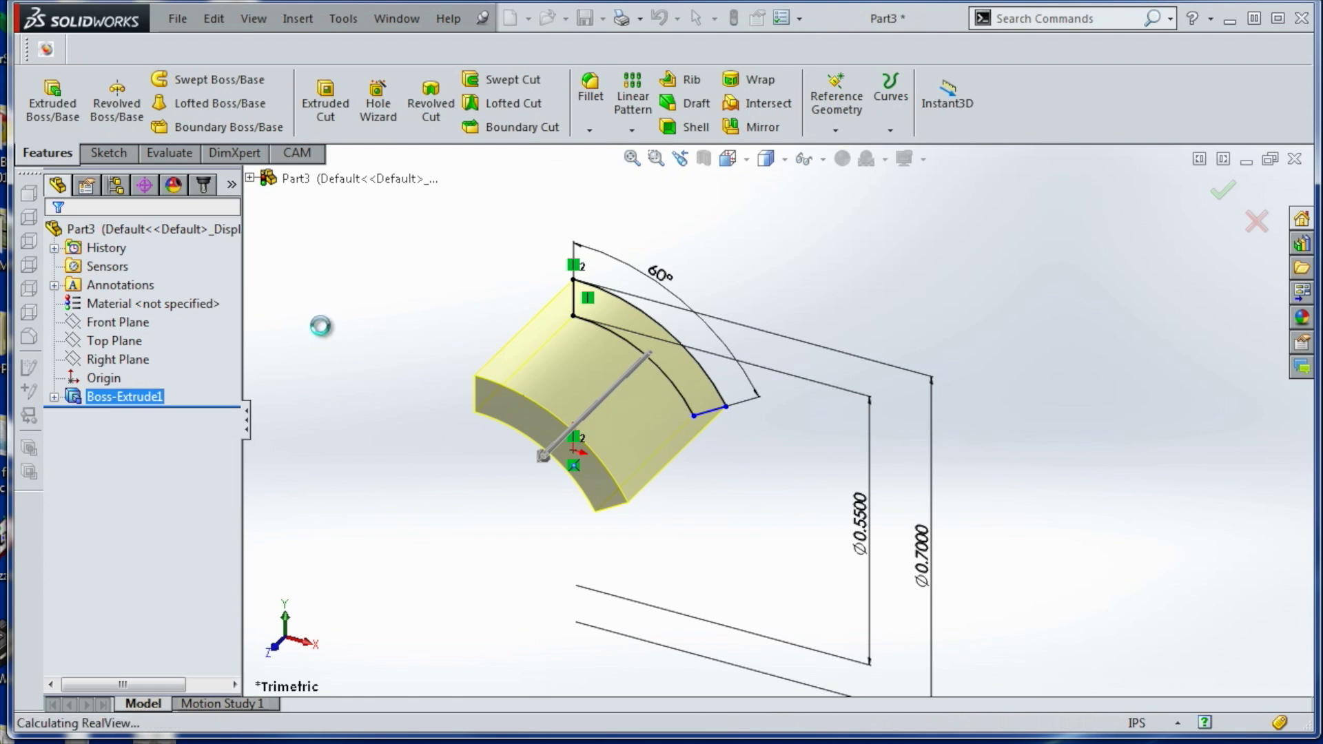
middle_drag(426, 356, 481, 260)
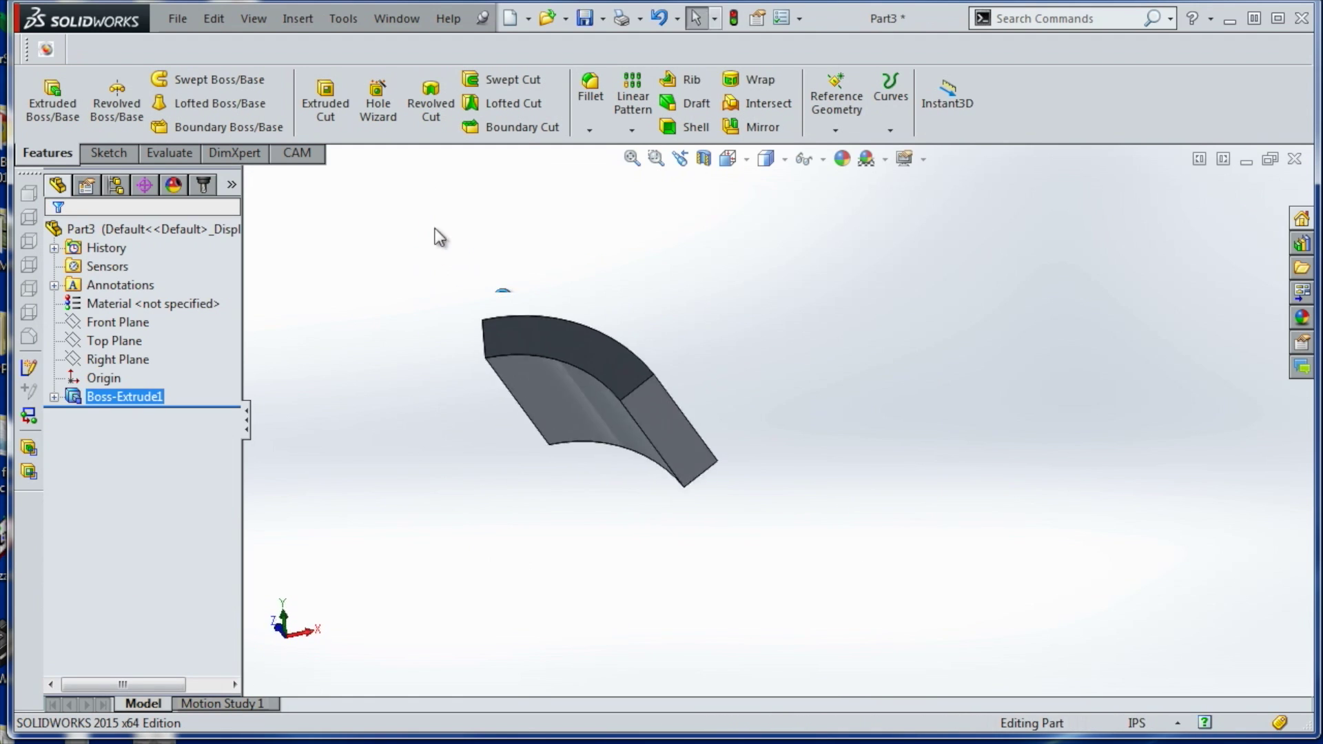
Start a sketch on the segment's curved-profile end face and sketch a circle about 0.03 in in diameter near the angled end
click(114, 154)
middle_drag(452, 375, 433, 271)
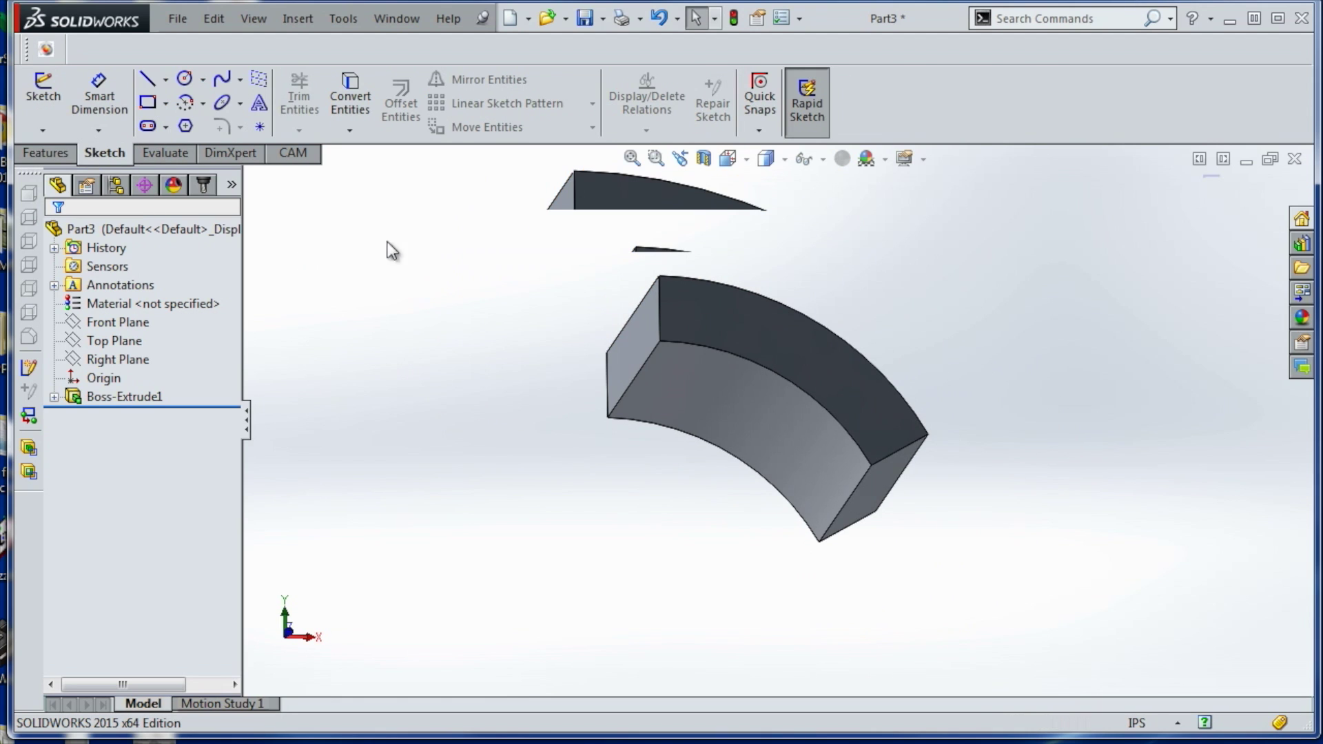
click(30, 72)
click(800, 362)
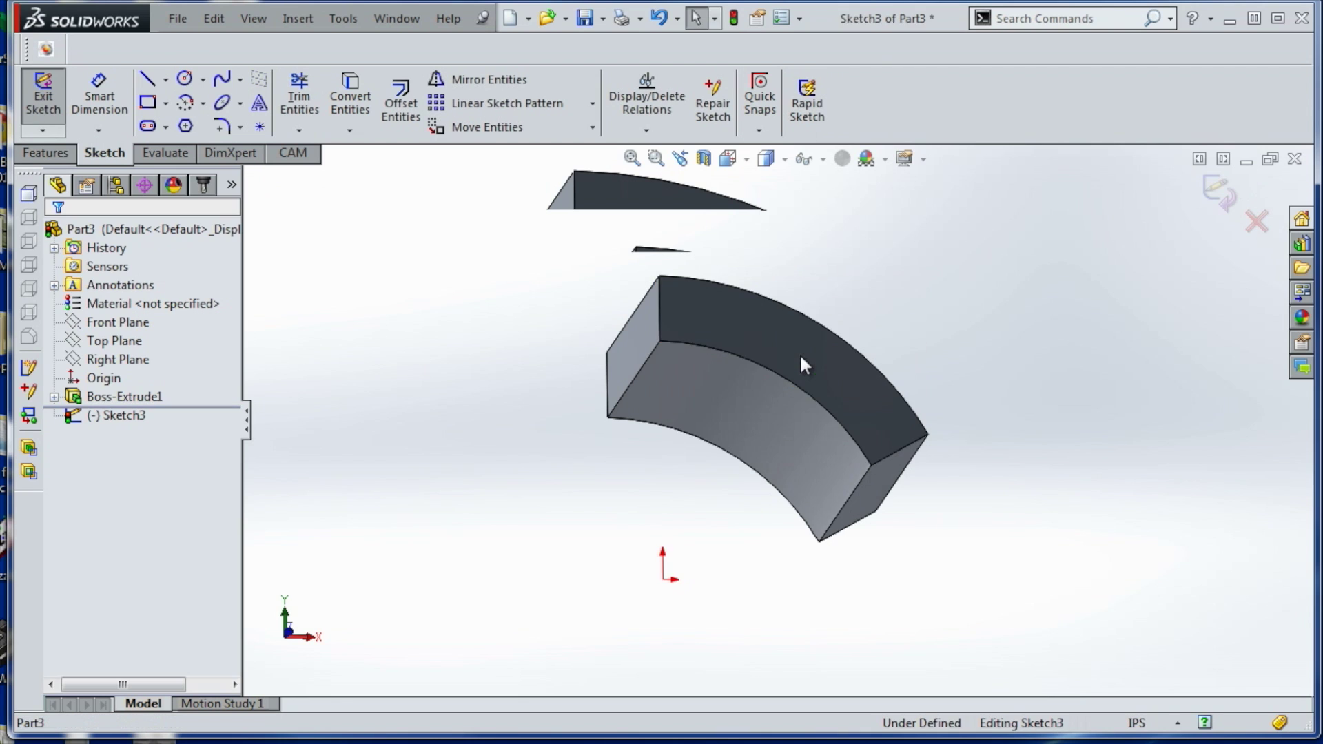
key(space)
click(709, 422)
click(184, 78)
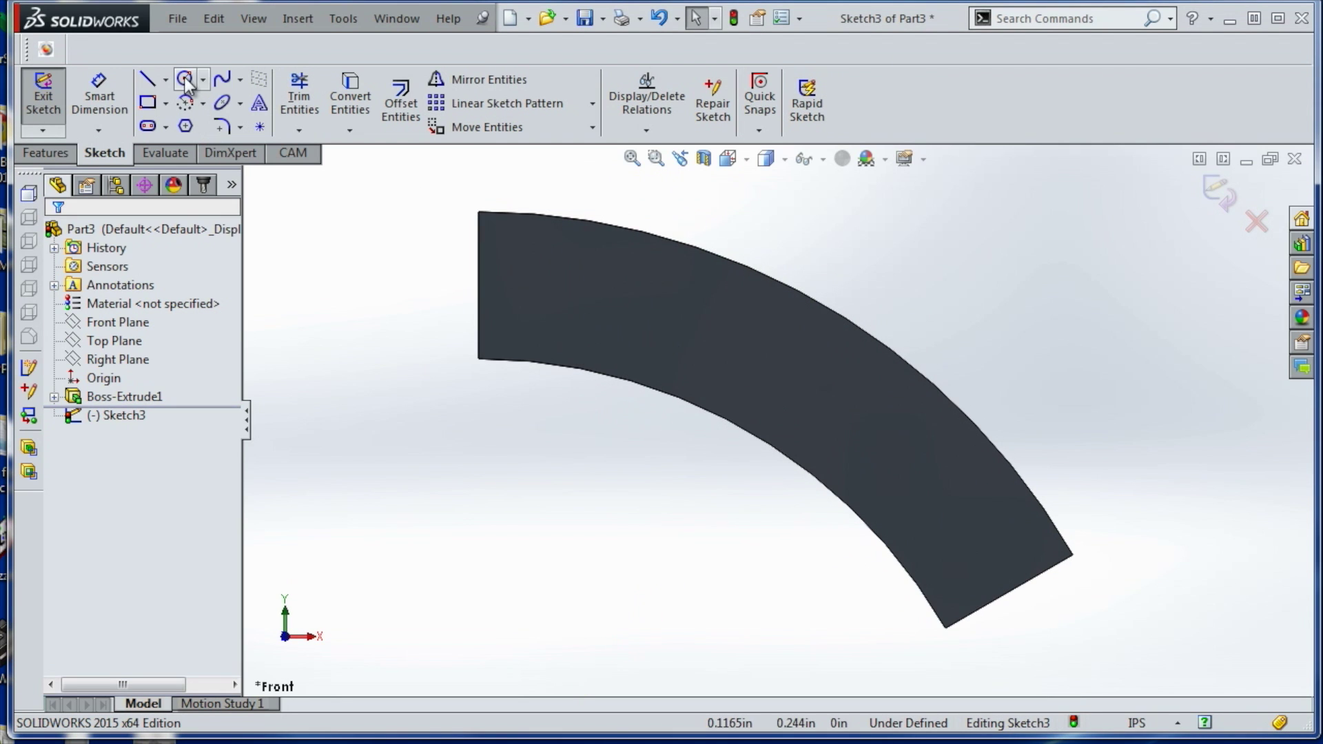
drag(957, 512, 983, 527)
Dimension the hole circle's diameter to 0.052 in
click(988, 520)
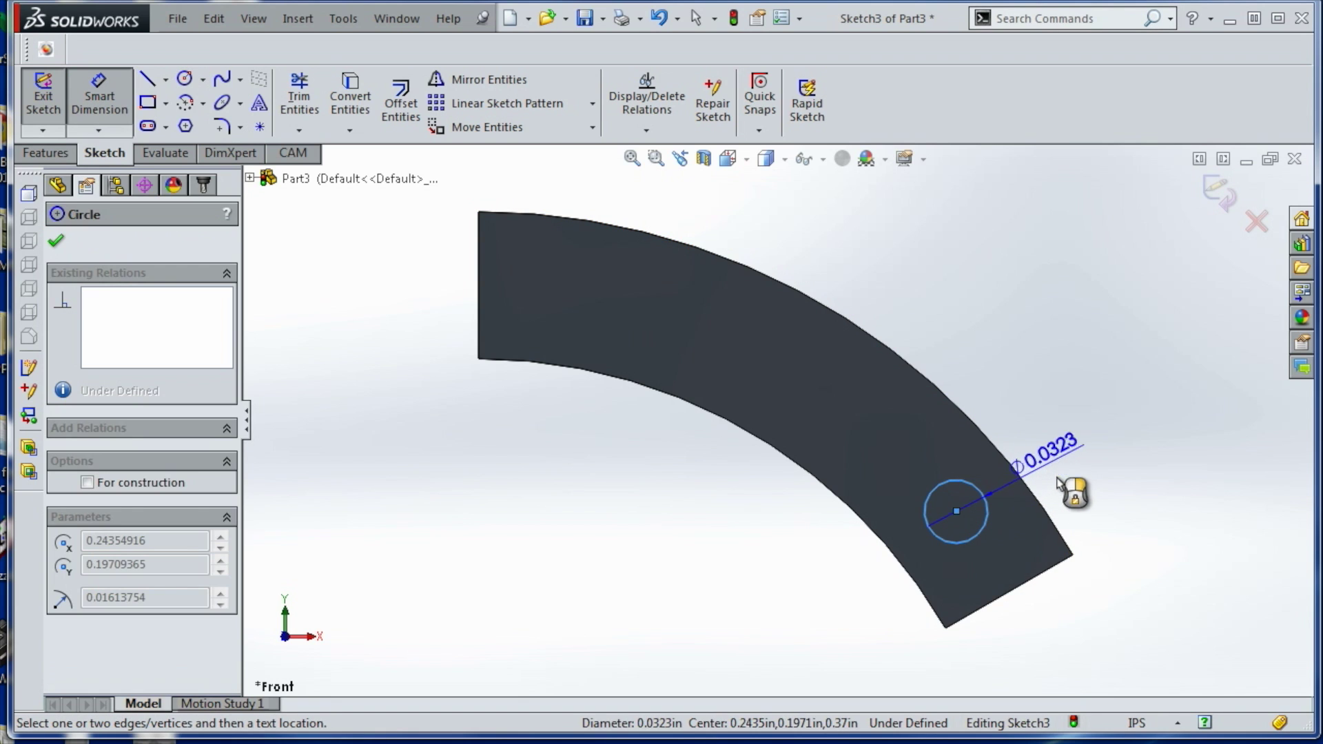
click(1057, 479)
text(.052)
key(Return)
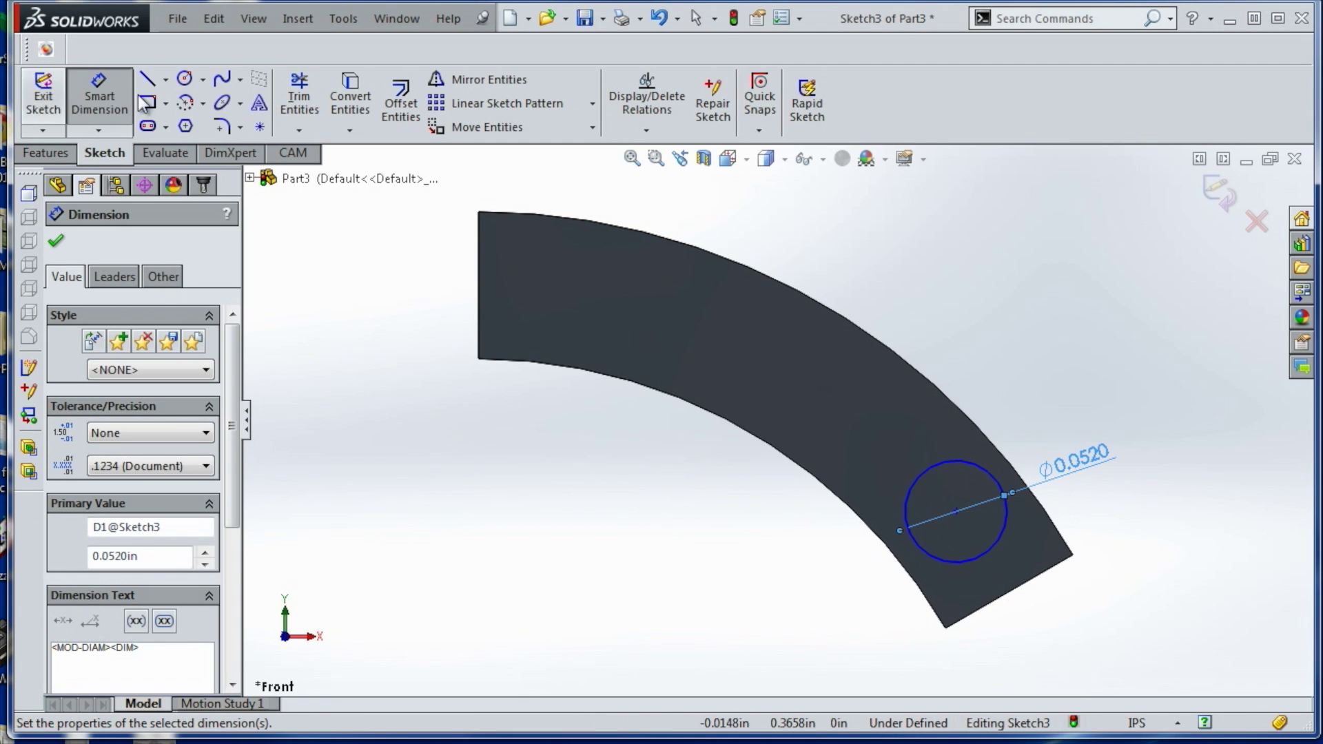
Move the circle's centre slightly closer to the segment's angled end, keeping it between the inner and outer arcs
key(s)
click(820, 424)
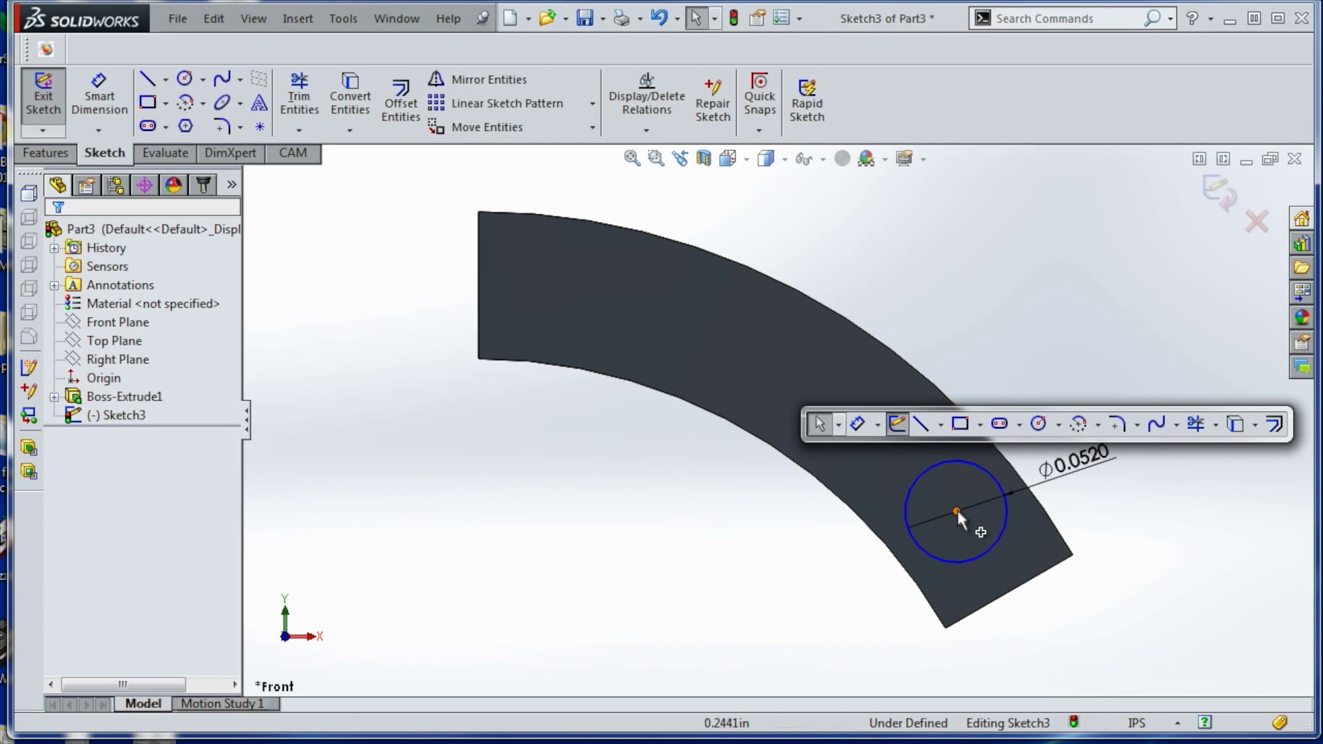
drag(957, 510, 969, 532)
Cut the circle through the whole segment with a Through All extruded cut
click(38, 155)
click(326, 103)
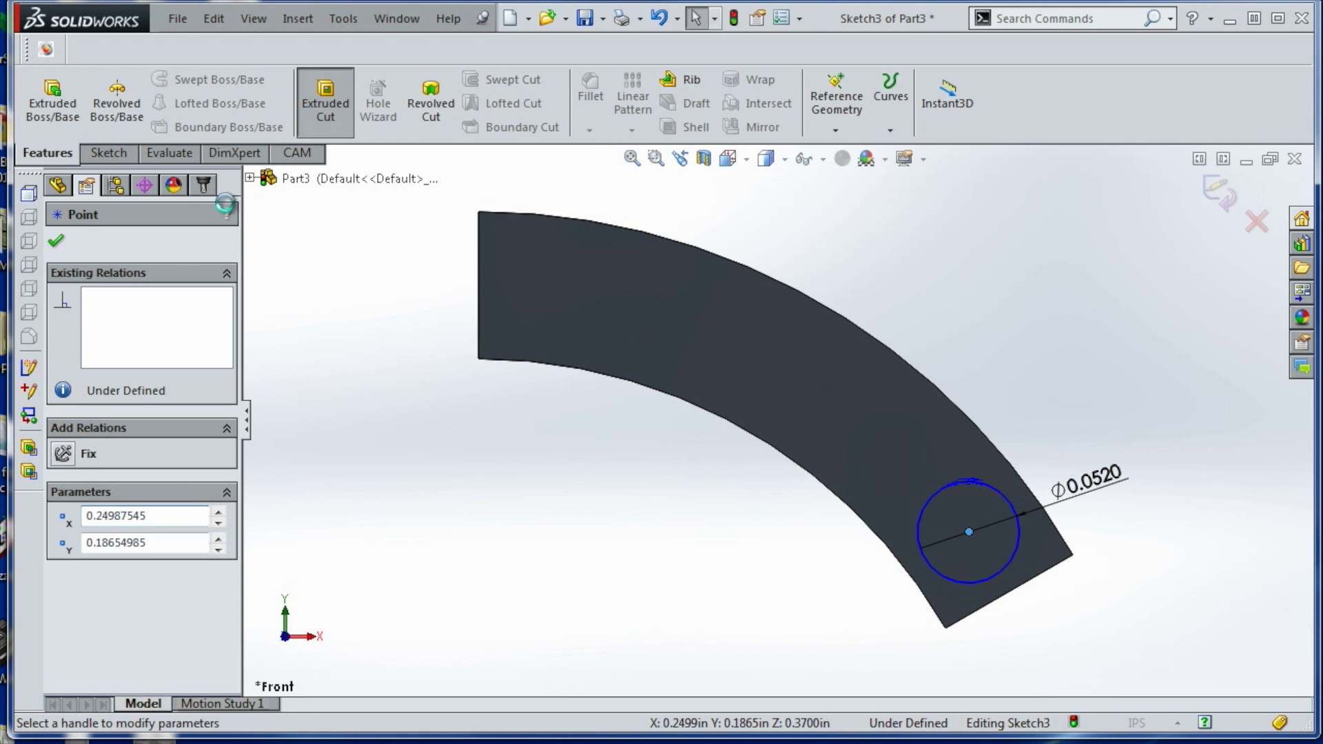
click(144, 360)
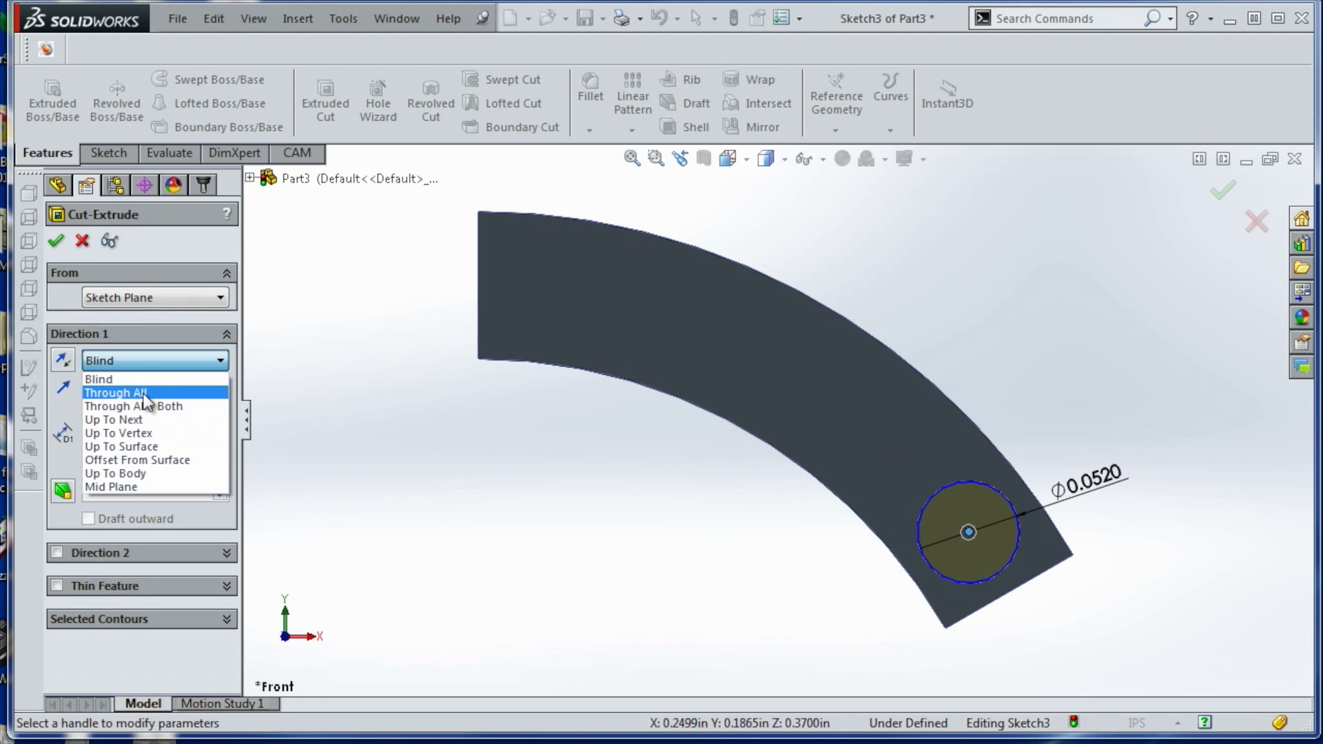
click(145, 393)
click(56, 240)
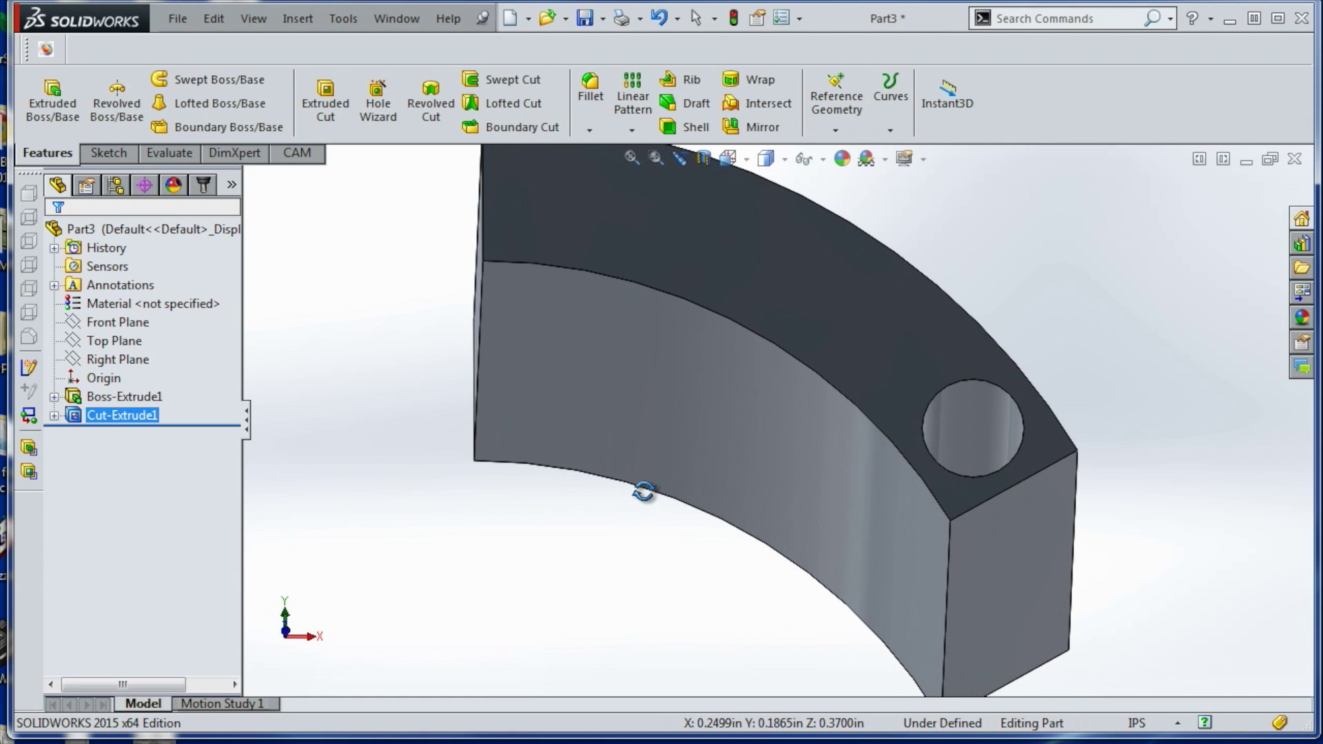
Start a symmetric fillet on the long inner edge beside the hole with a 0.05 in radius
middle_drag(644, 492, 758, 460)
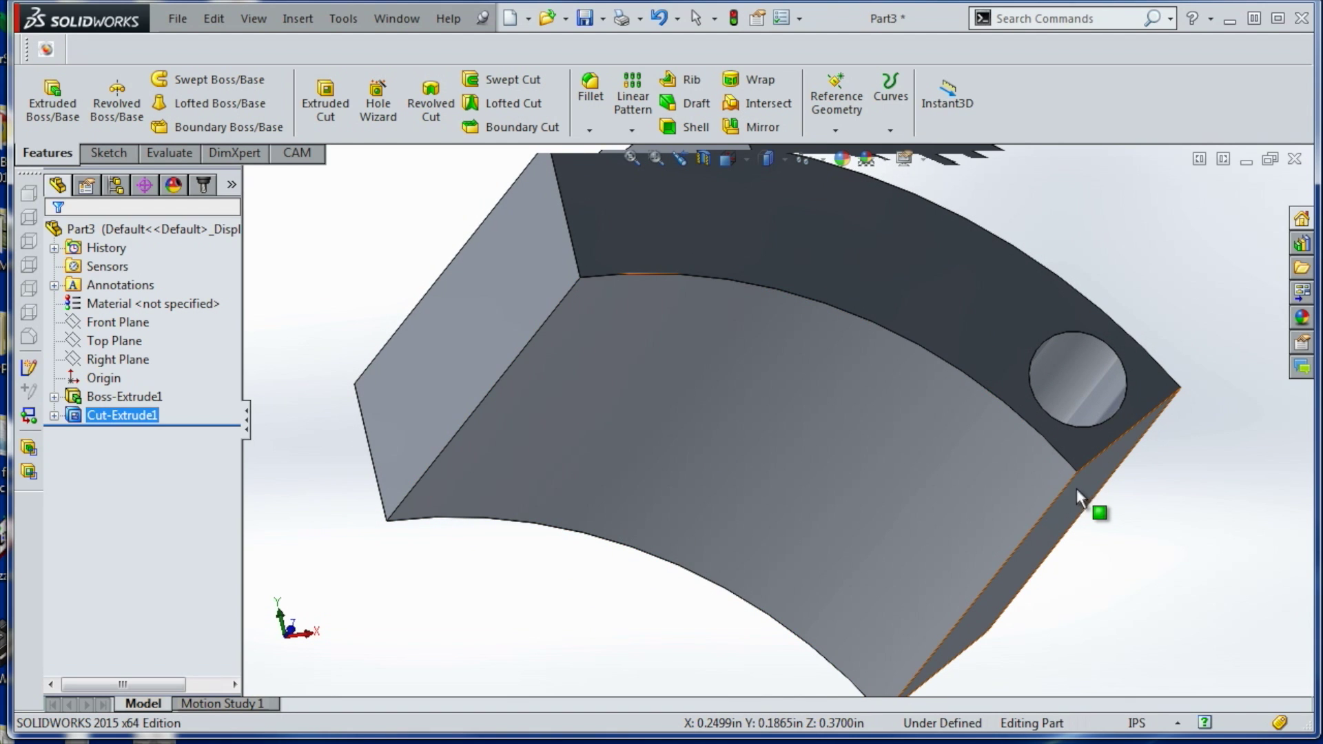
click(590, 96)
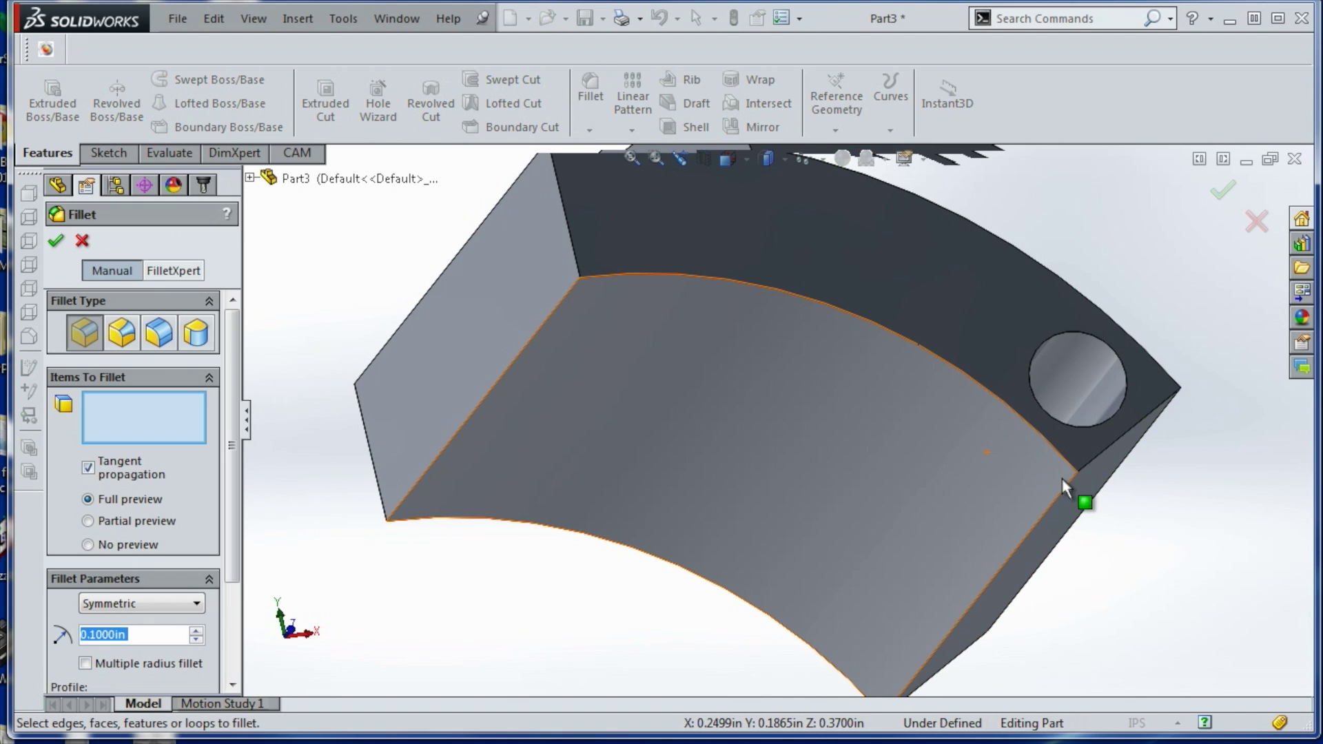
click(1066, 498)
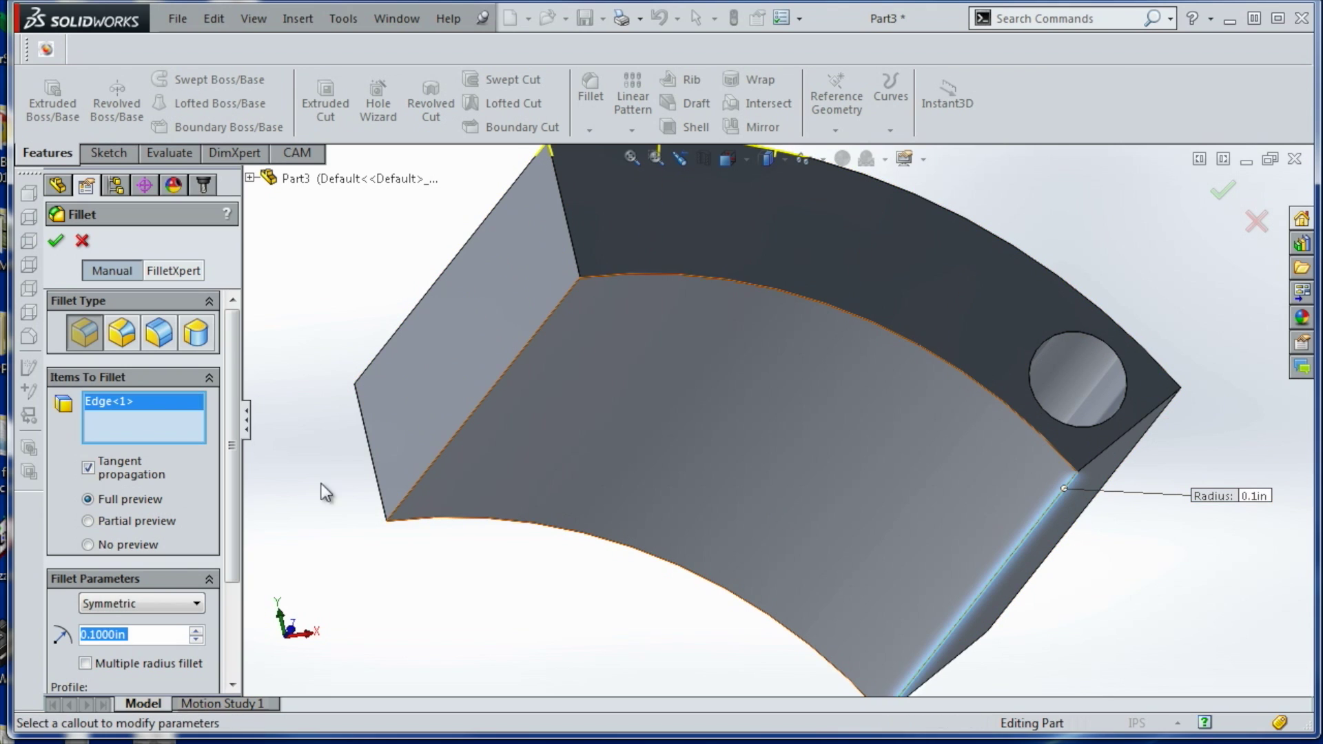
text(.05)
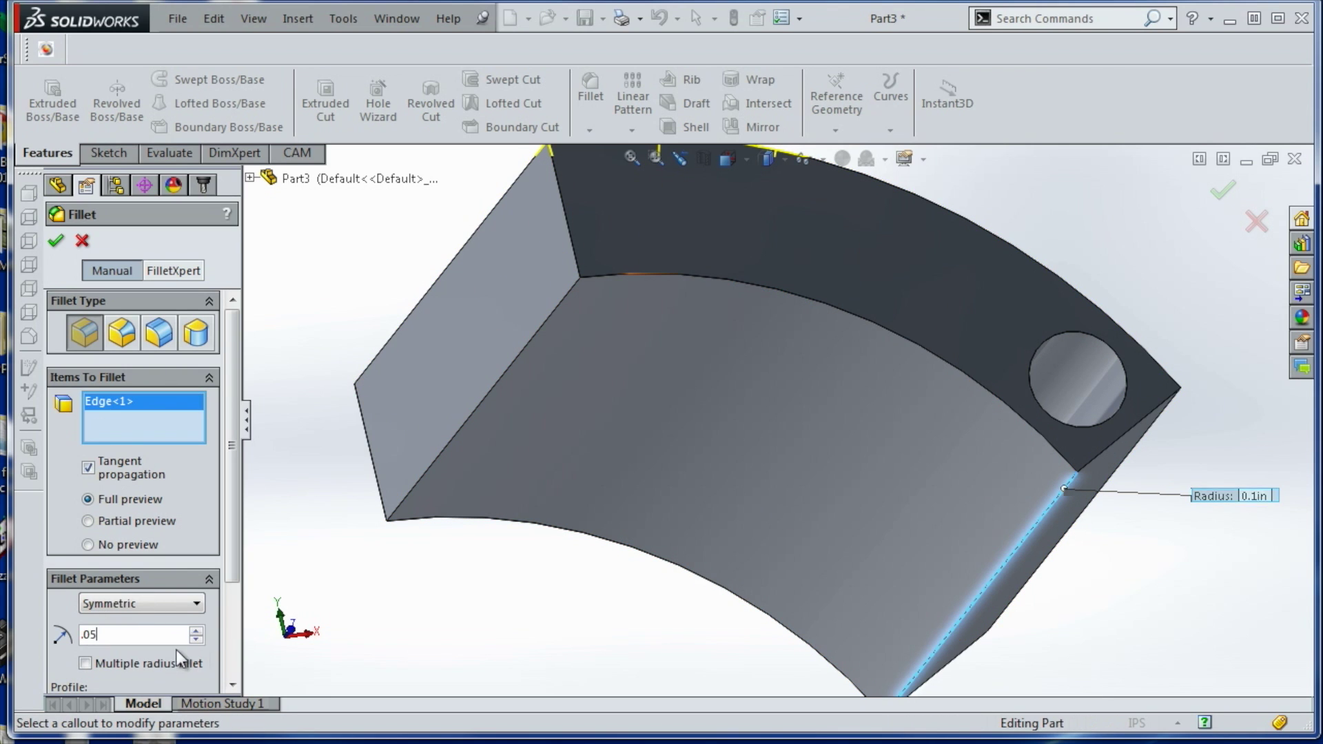
key(Return)
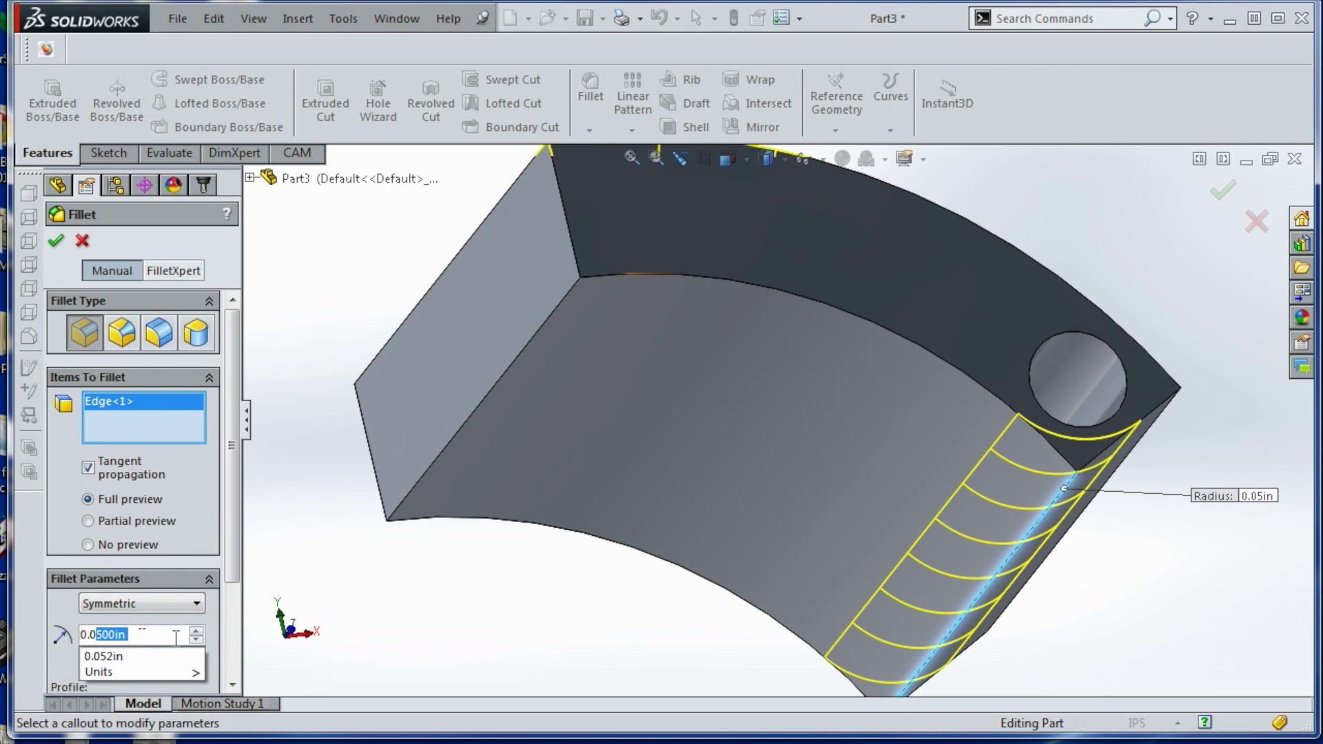
Try a 0.02 in radius for the fillet on the inner edge
double_click(100, 635)
text(0.02)
key(Return)
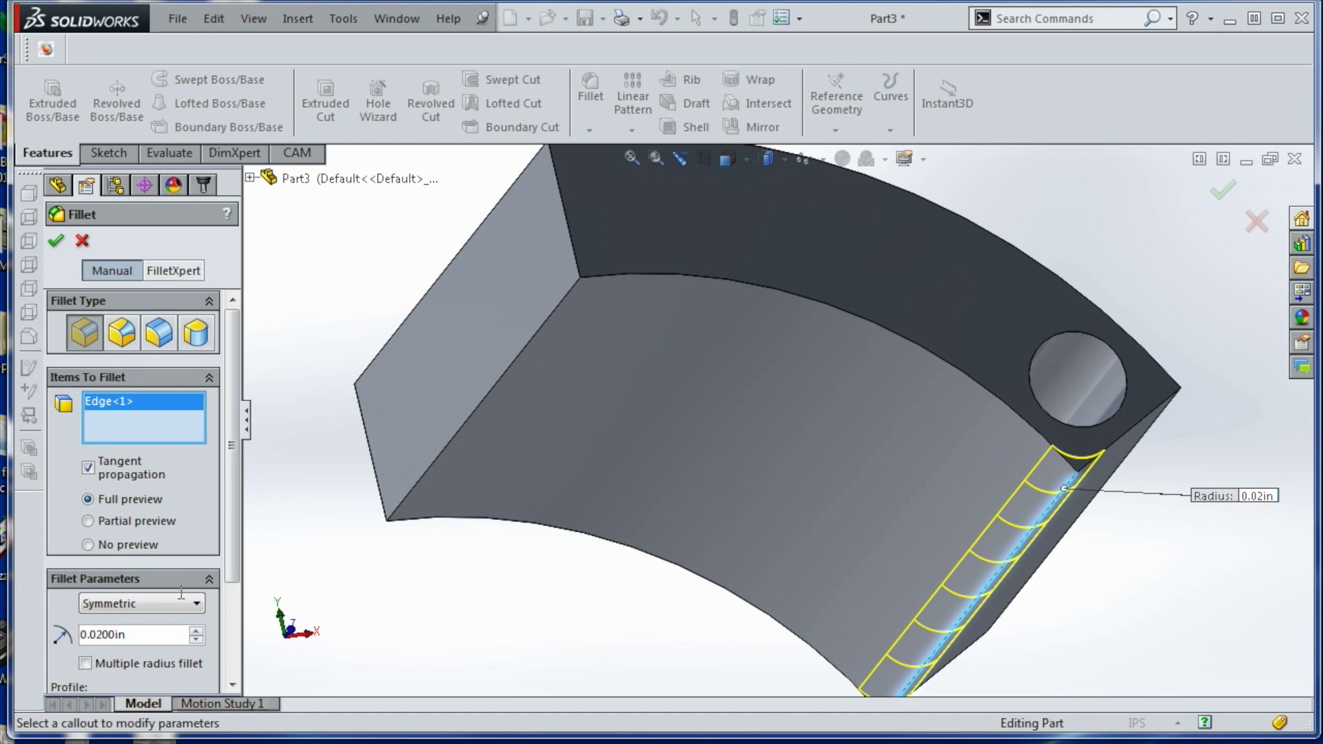
Set the fillet's radius to 0.025 in and apply the fillet
double_click(104, 634)
text(0.025)
key(Return)
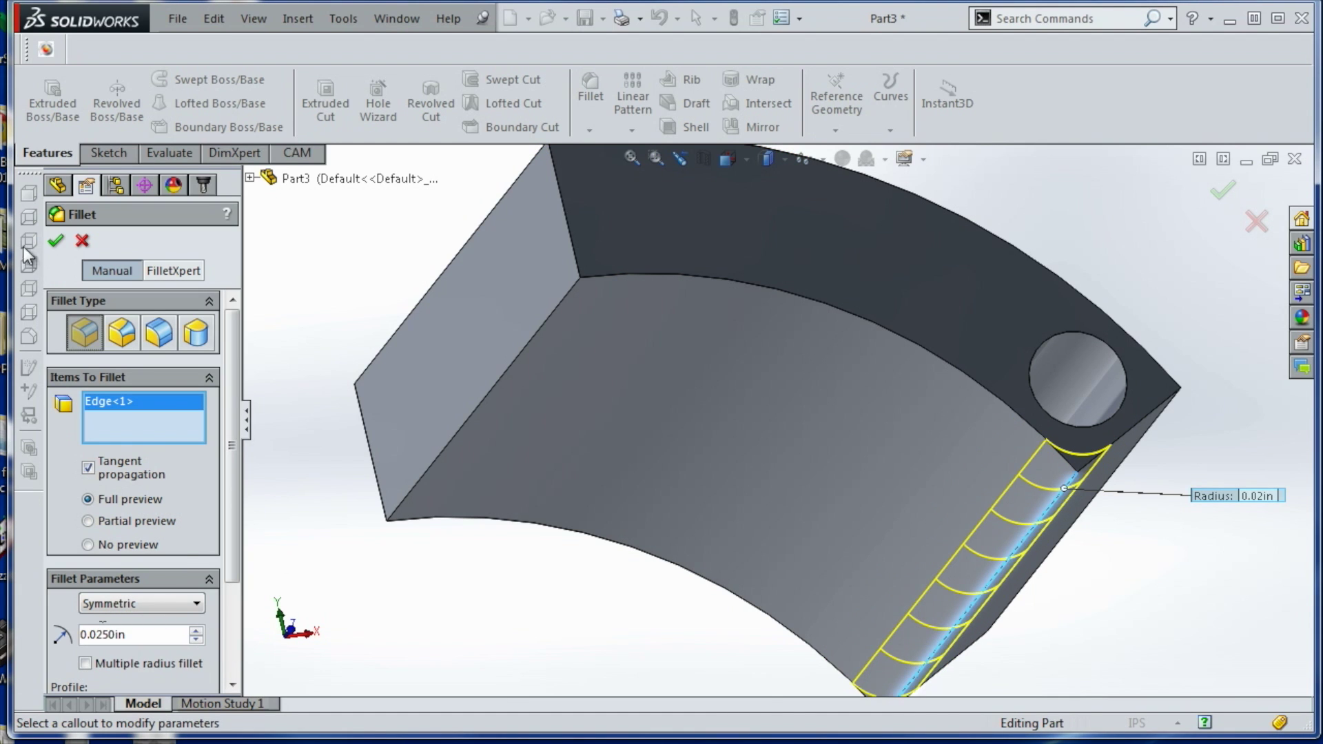
click(56, 241)
Close the demonstration part without saving it and return to the 12GA shell part
middle_drag(472, 294, 539, 336)
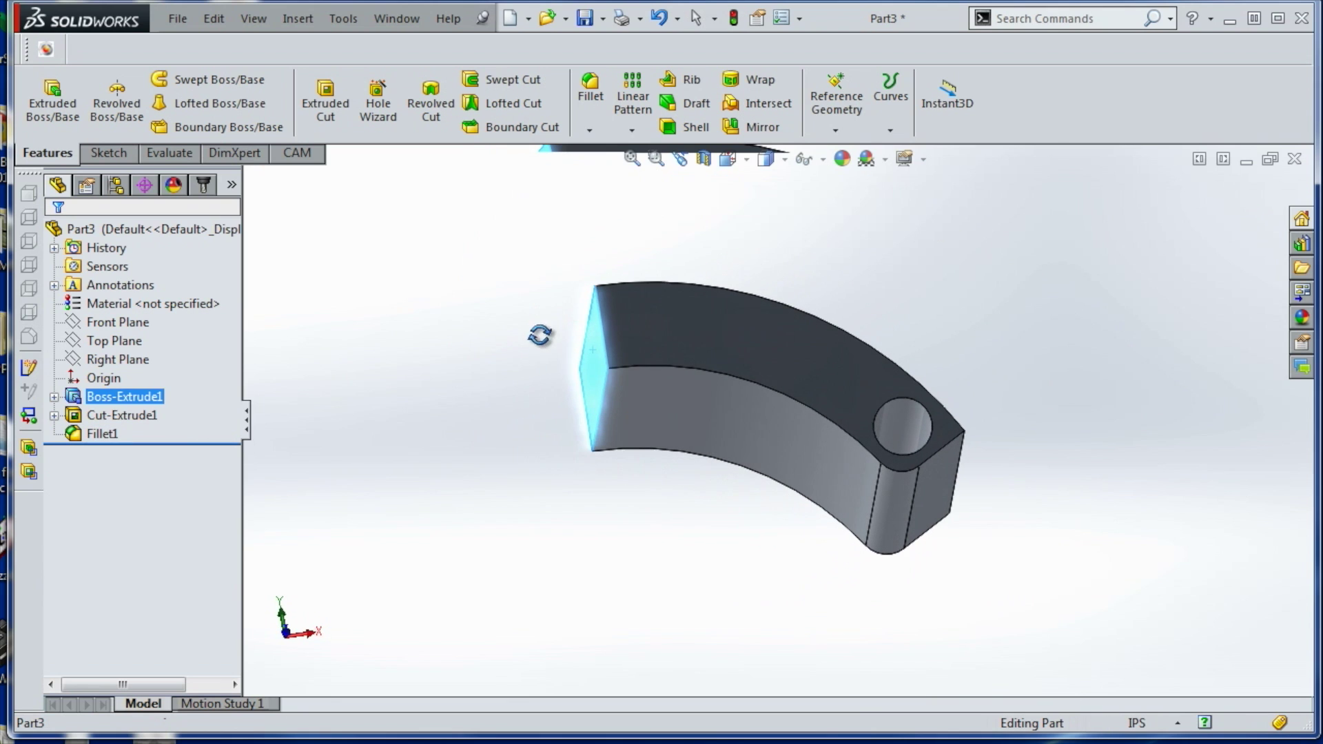
click(1295, 159)
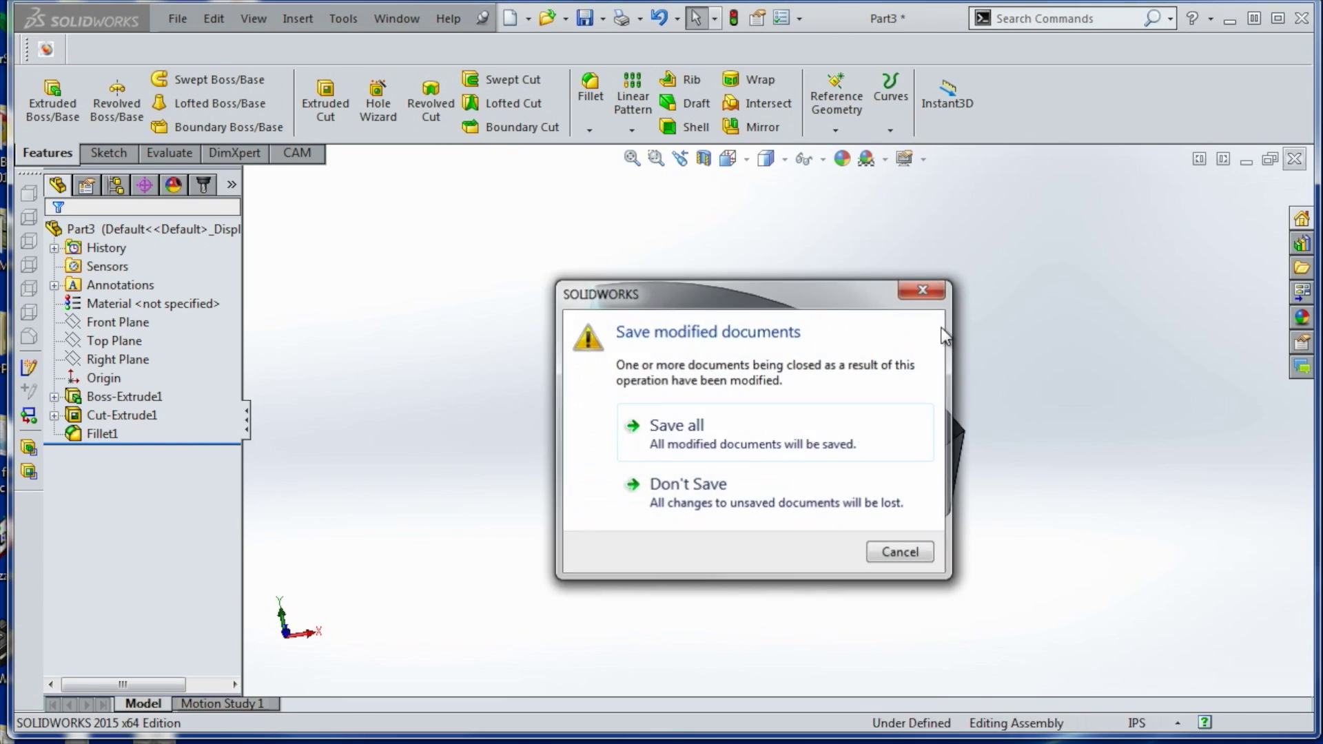
click(758, 493)
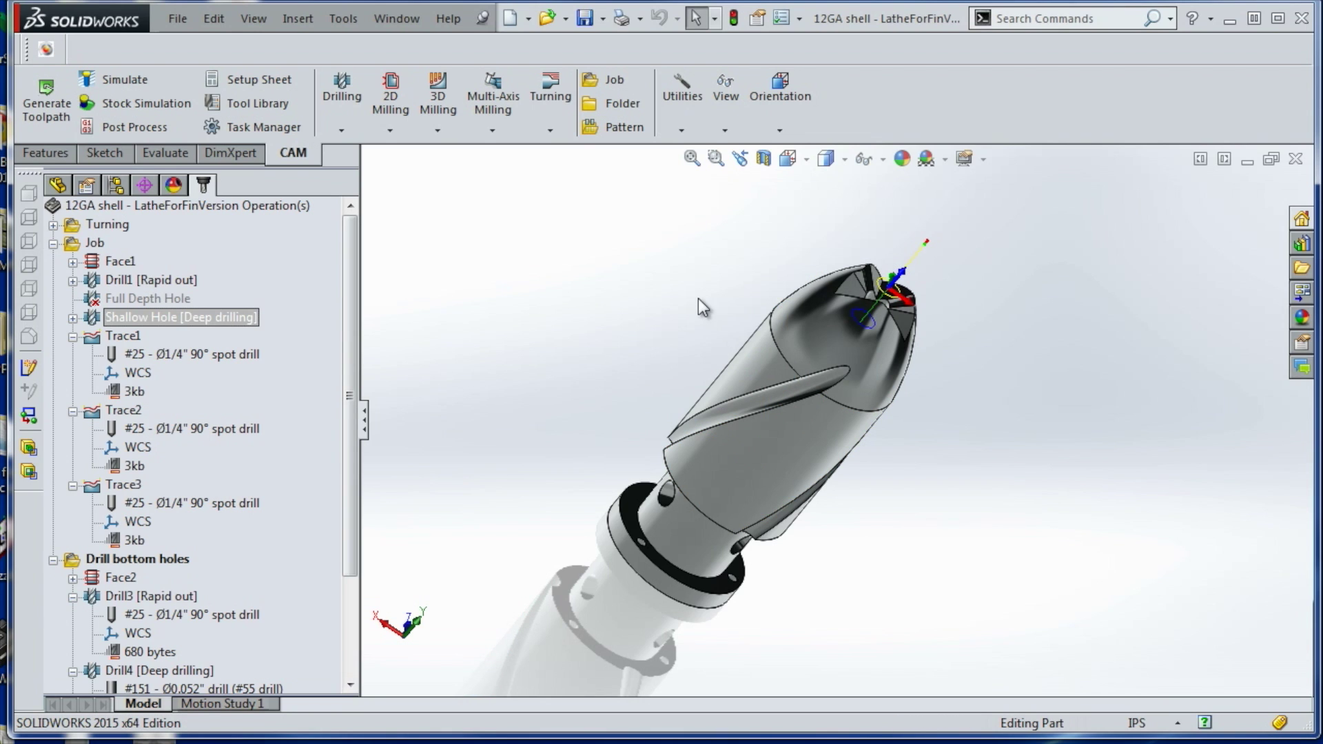
Display the Face1 facing toolpath and examine where it passes across the shell's nose
middle_drag(797, 270, 853, 261)
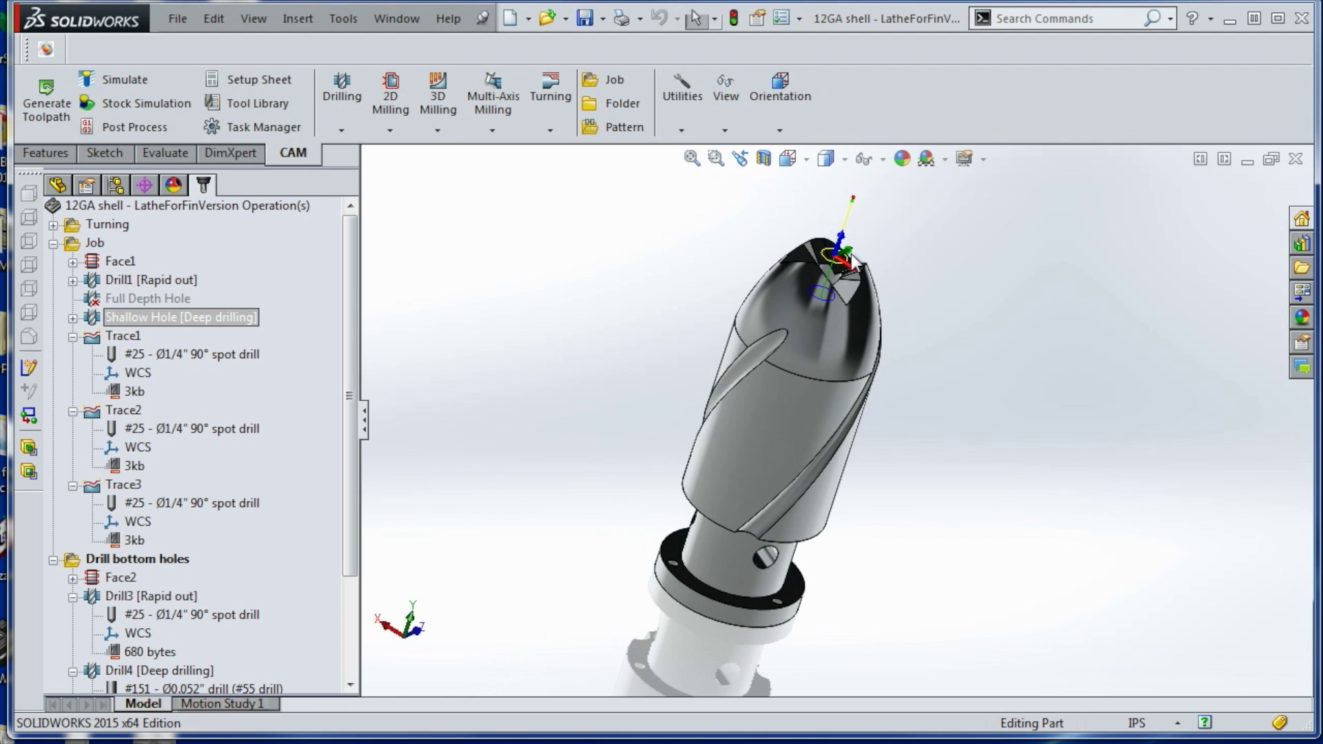
click(120, 261)
middle_drag(386, 260, 752, 365)
scroll(752, 366, down, 3)
middle_drag(760, 291, 510, 299)
drag(349, 308, 350, 277)
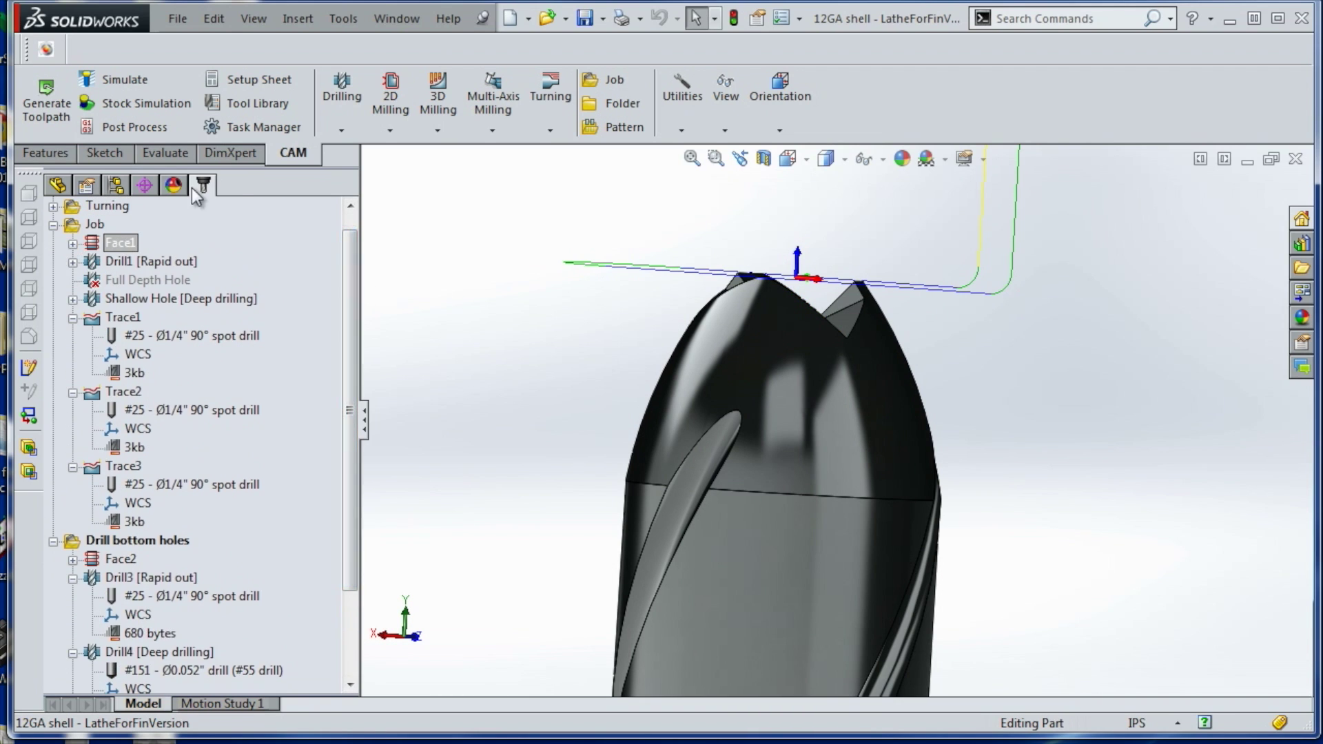
Show the Revolve2 surface body that extends the shell's nose to a point
click(57, 184)
drag(351, 311, 353, 355)
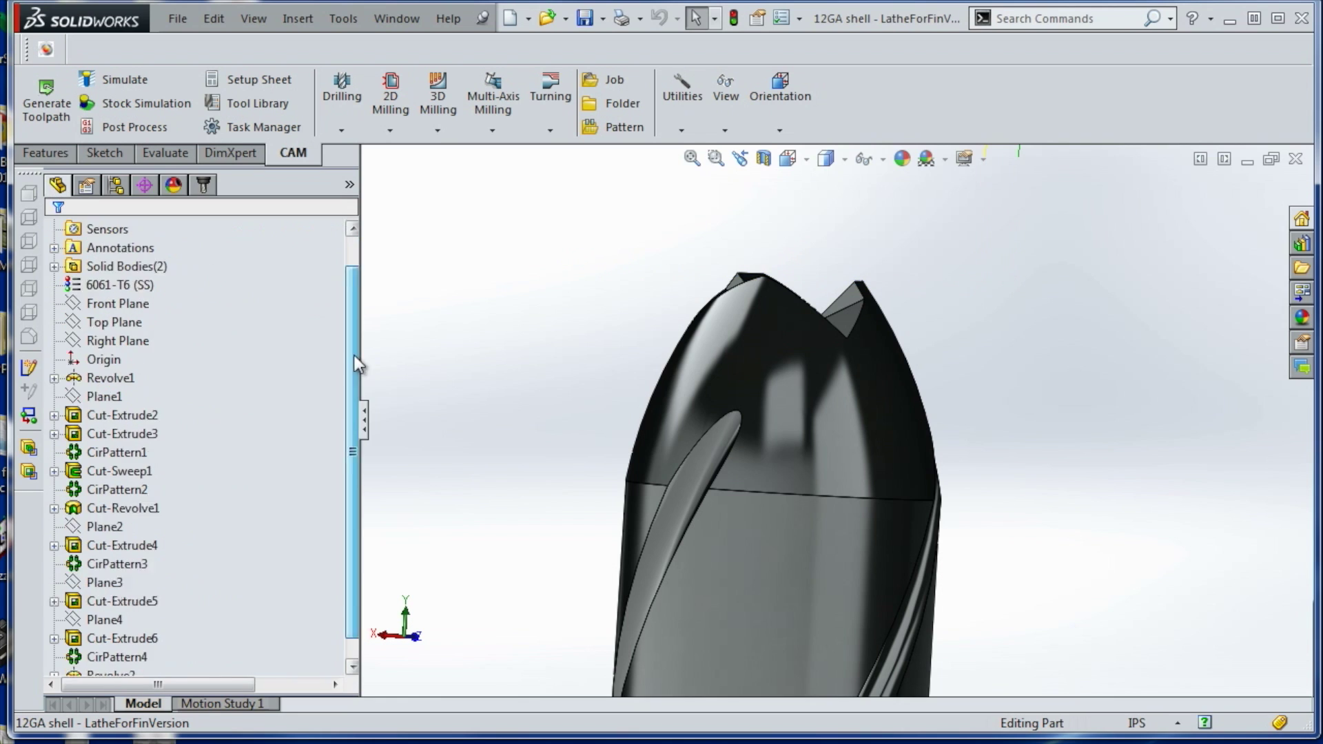
click(105, 657)
click(53, 657)
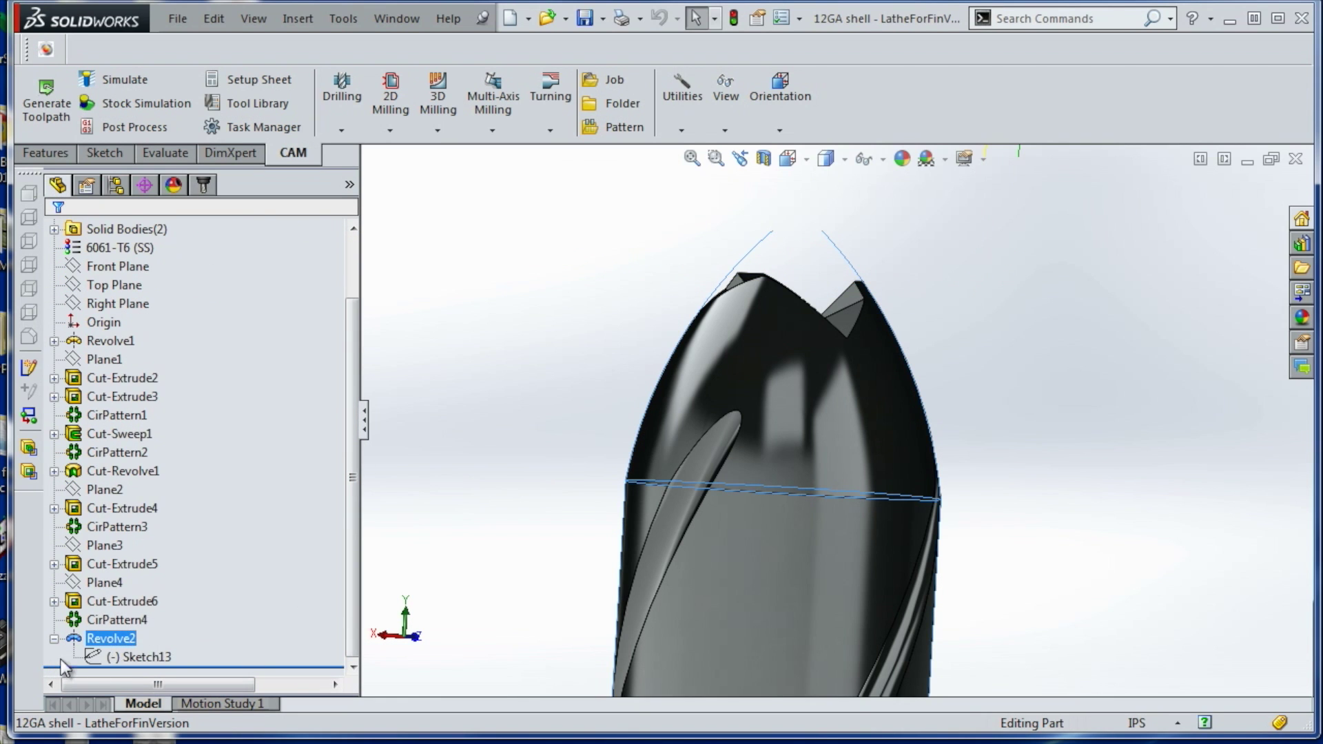
right_click(110, 637)
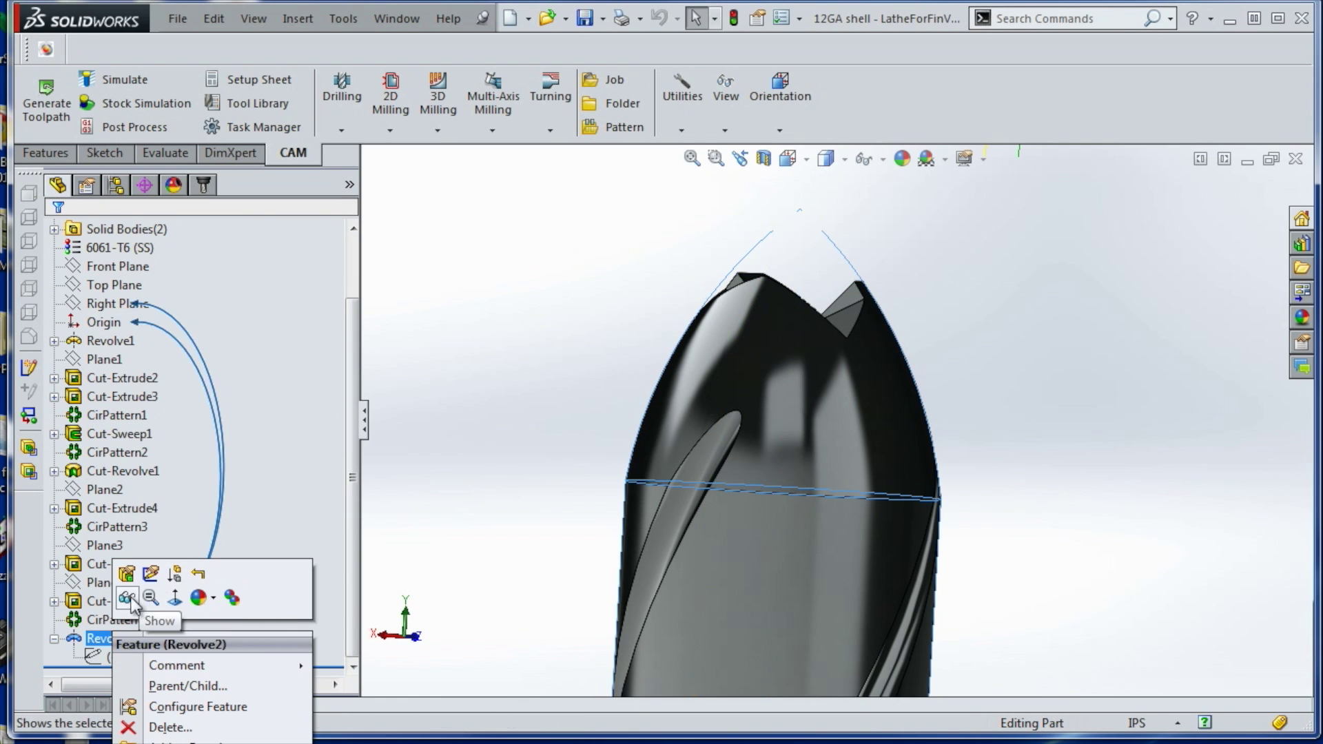
click(174, 598)
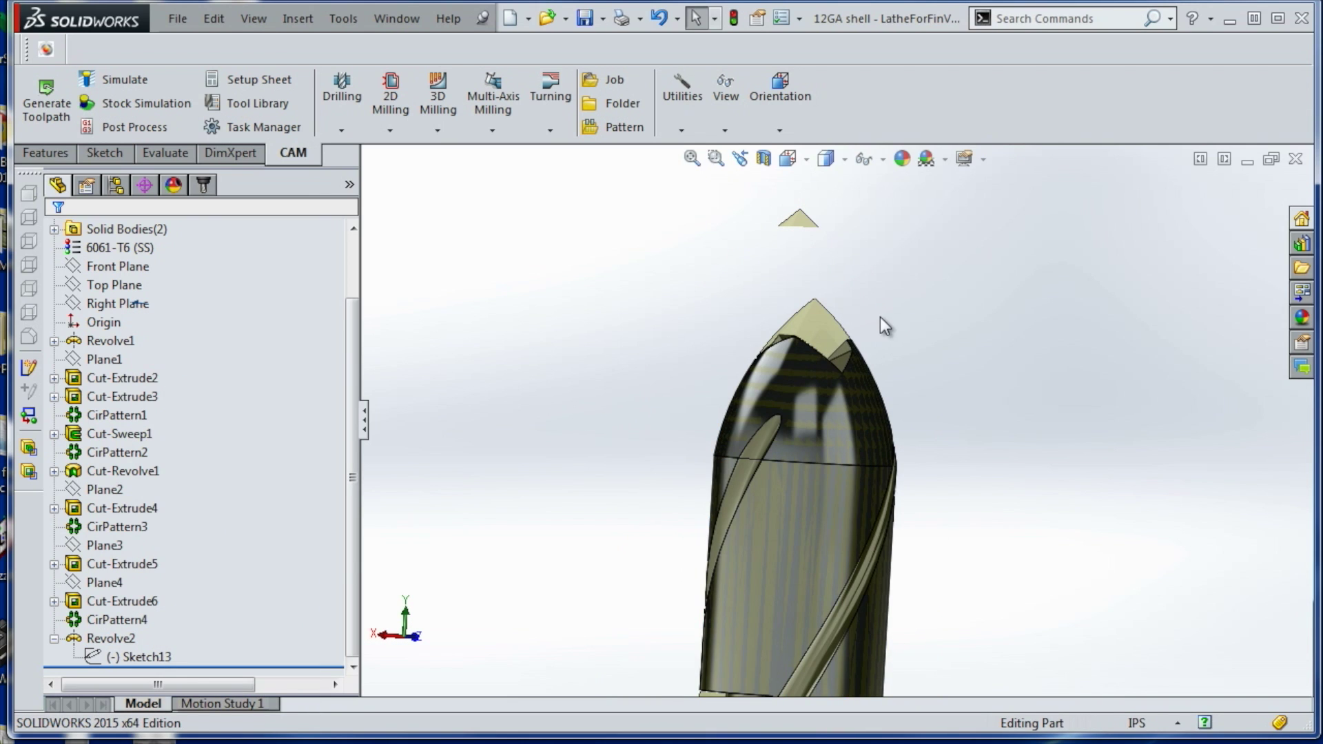
scroll(880, 317, up, 5)
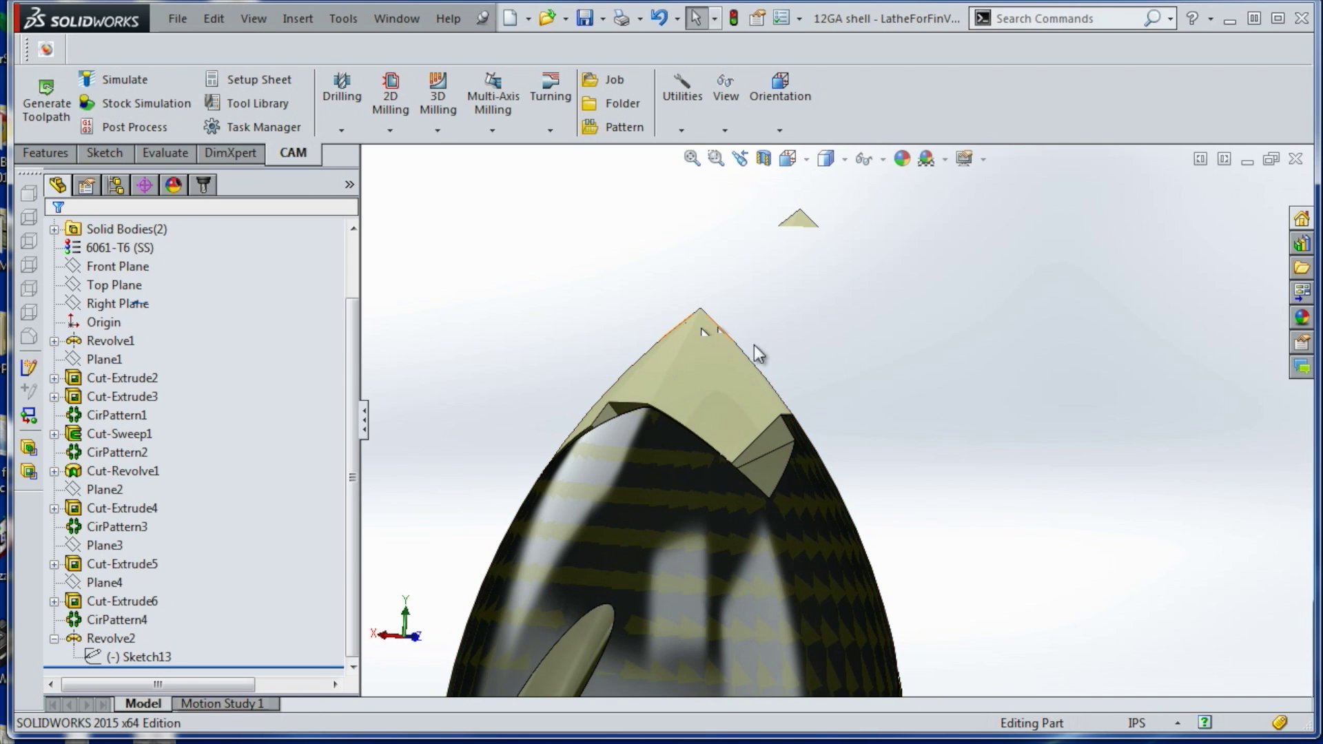
Hide the Revolve2 surface body and return to the list of CAM operations
right_click(103, 638)
click(124, 599)
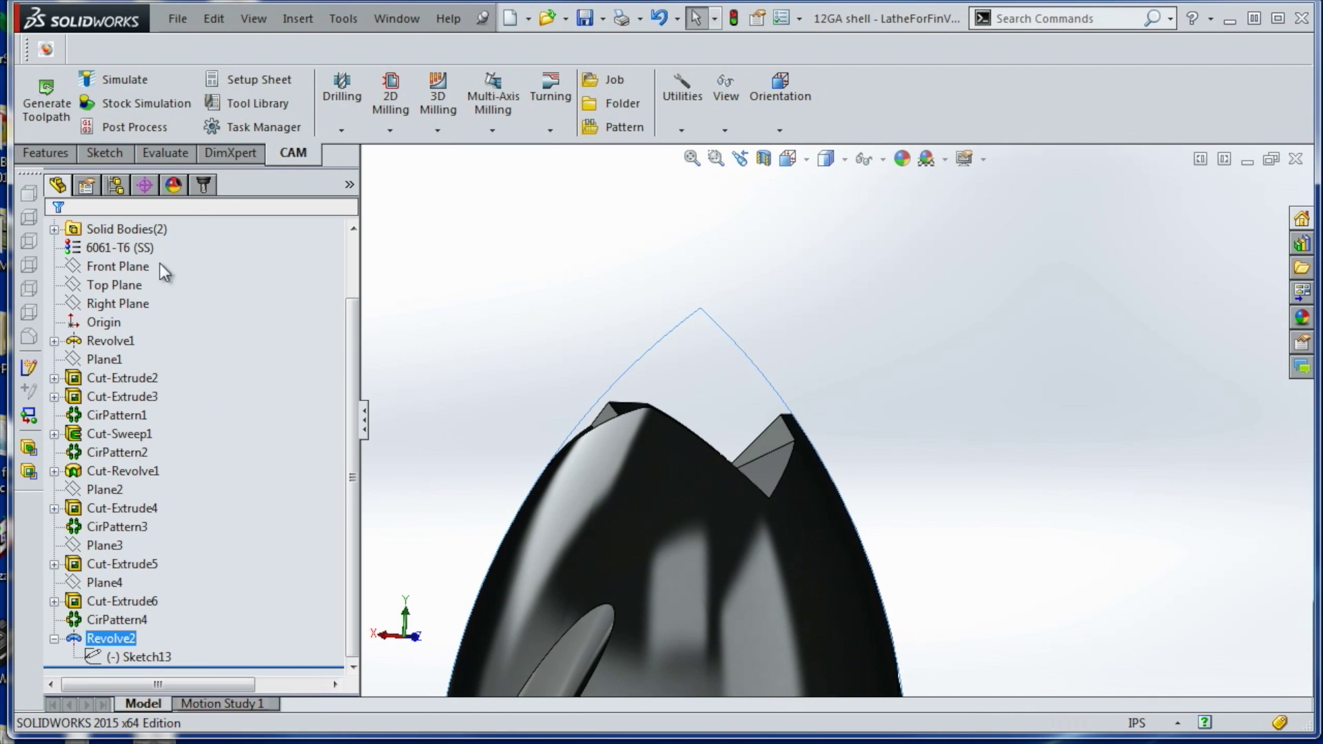
click(204, 186)
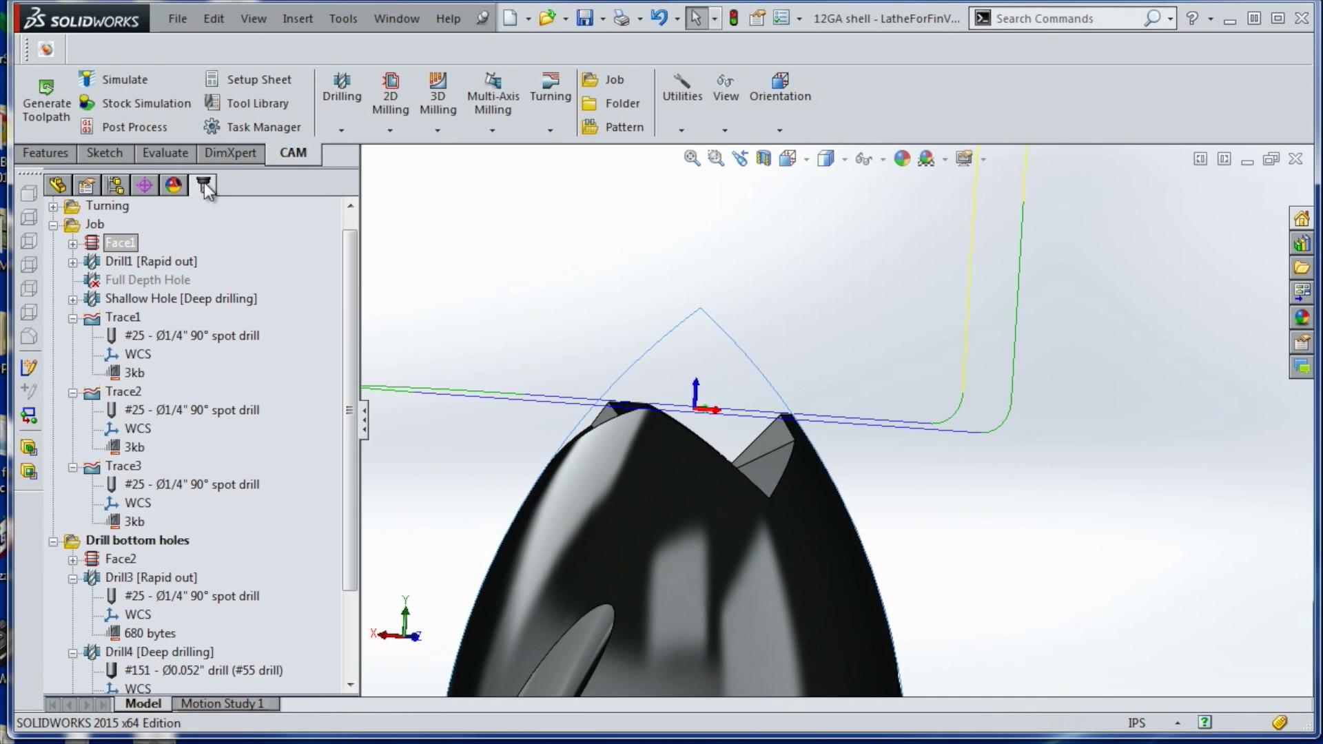
Review the Face1 operation's tool, spindle speed and feedrates, then inspect its toolpath over the nose
right_click(101, 243)
click(122, 251)
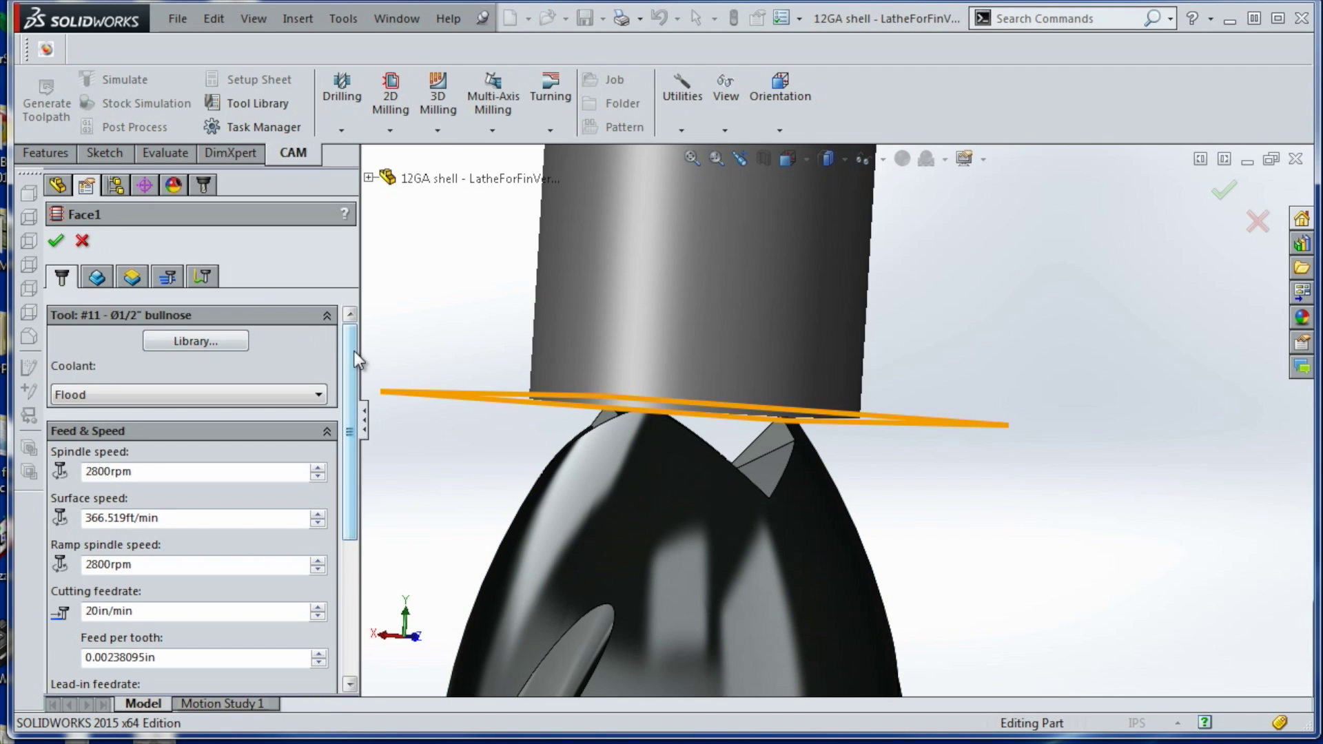
drag(354, 350, 355, 433)
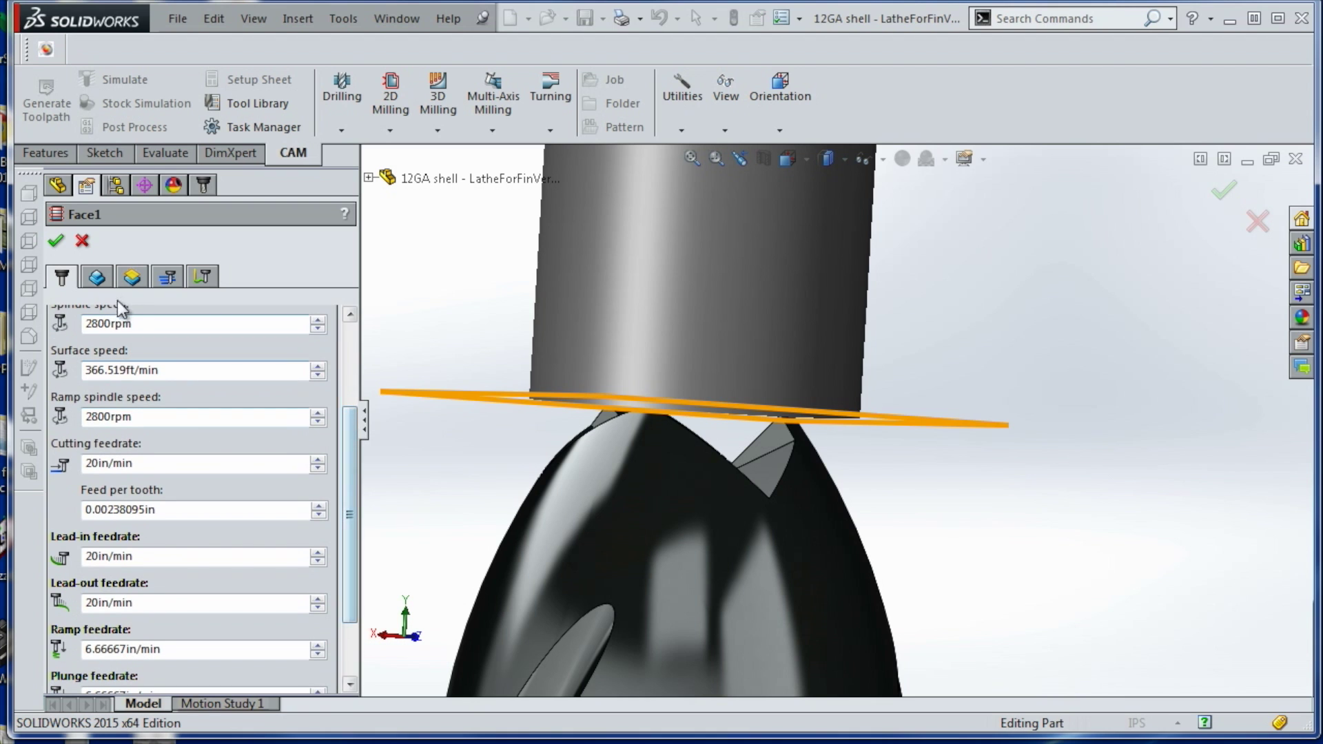
click(57, 240)
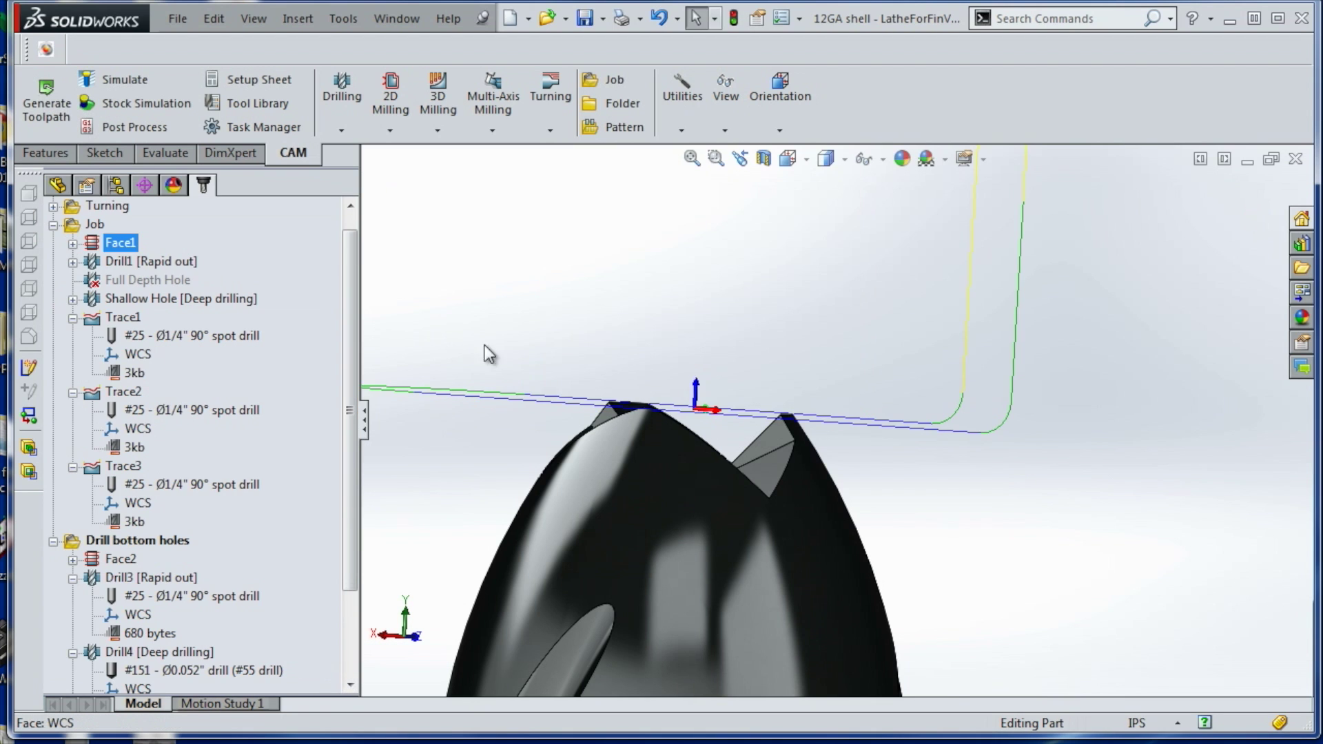
middle_drag(485, 345, 573, 451)
scroll(667, 466, up, 4)
middle_drag(668, 465, 666, 477)
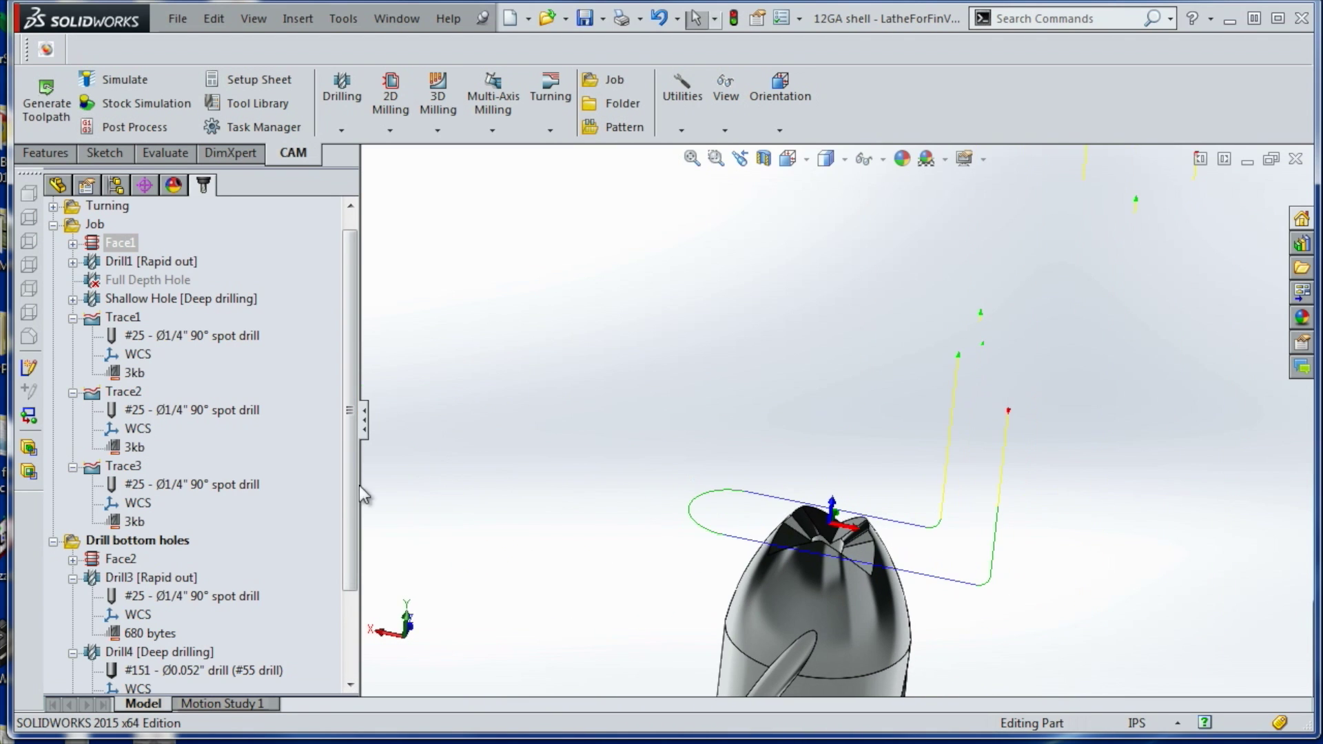
Display the Drill1 toolpath at the nose and expand the operation to see its tool
click(138, 267)
middle_drag(544, 275, 518, 374)
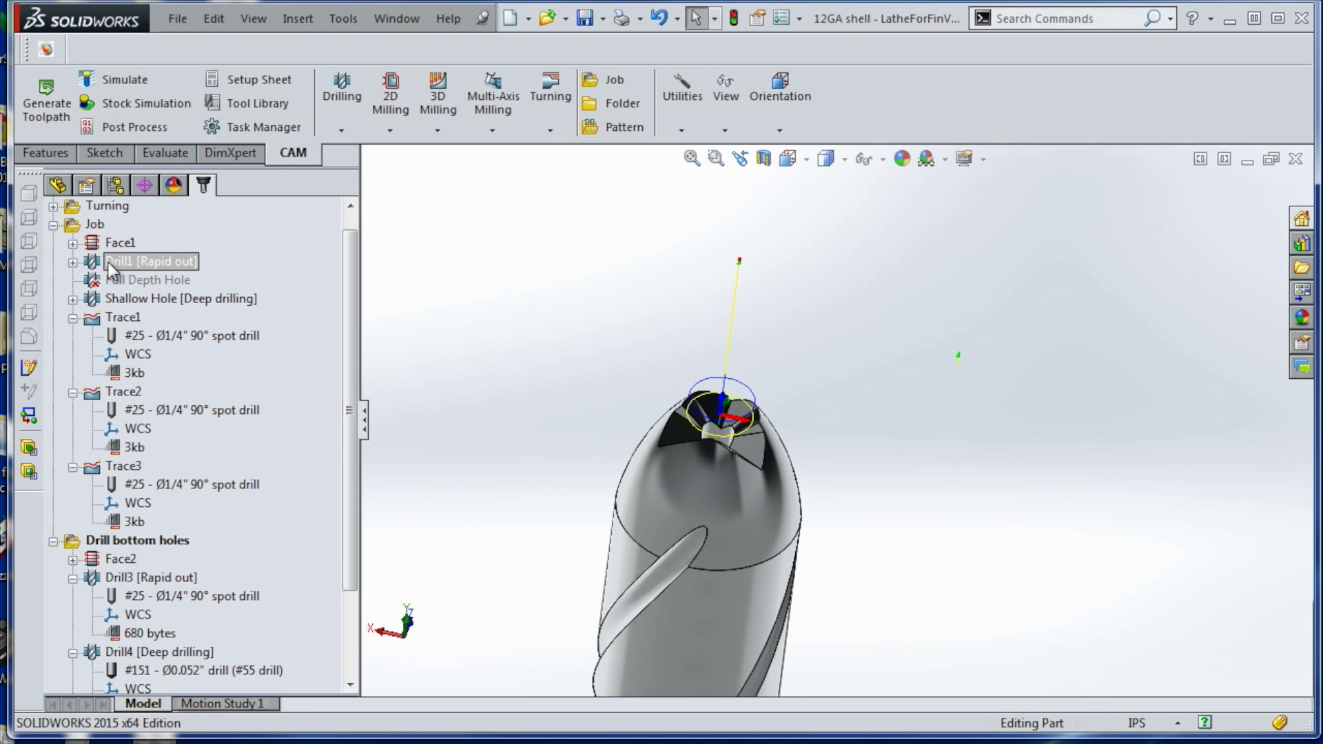
click(72, 263)
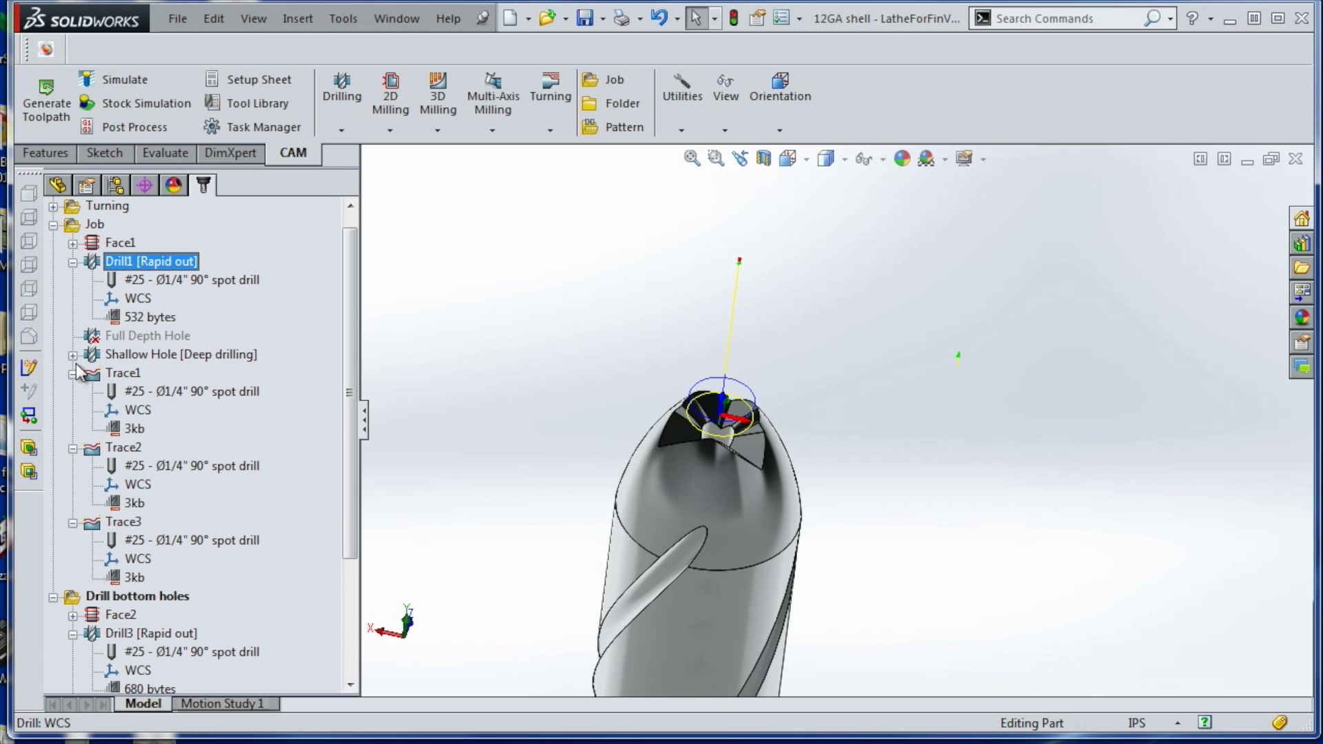
Open the Shallow Hole drilling operation and review its spindle speed and plunge feedrate
click(142, 356)
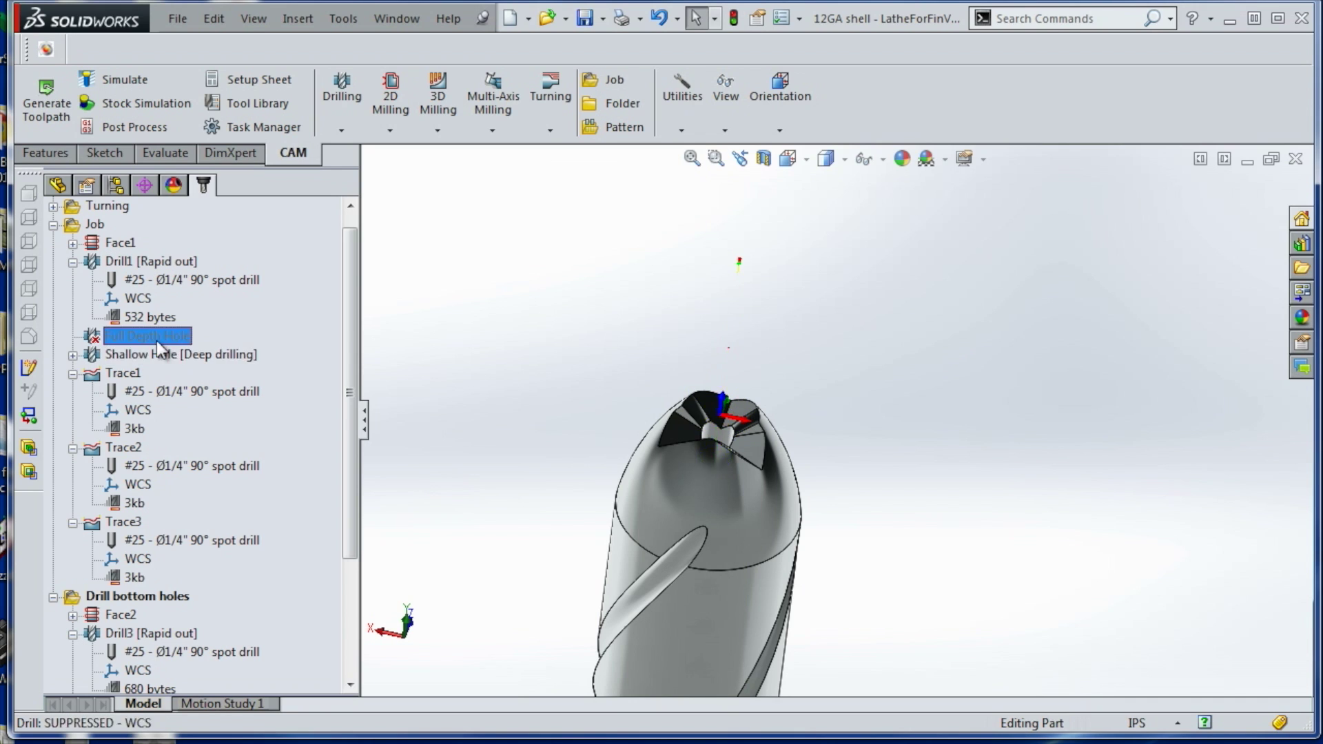
right_click(143, 356)
click(186, 301)
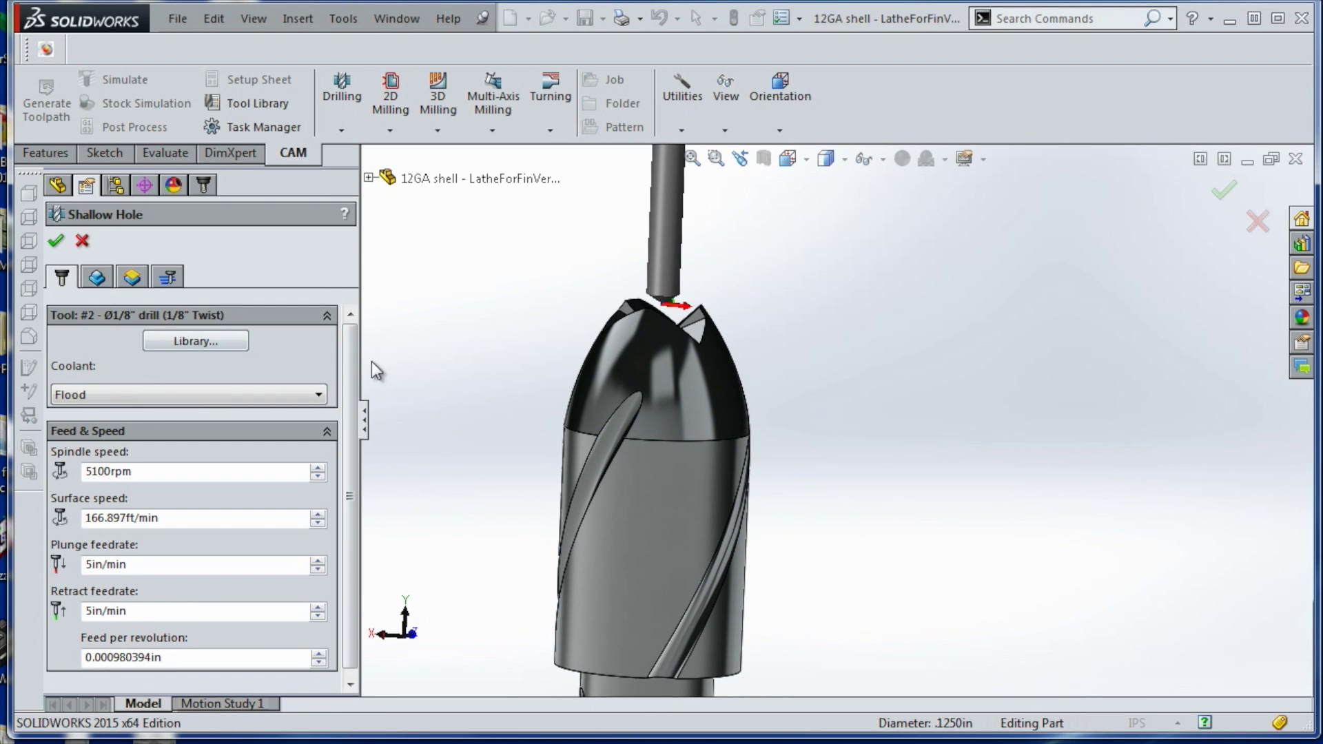
drag(344, 354, 350, 425)
drag(154, 465, 63, 466)
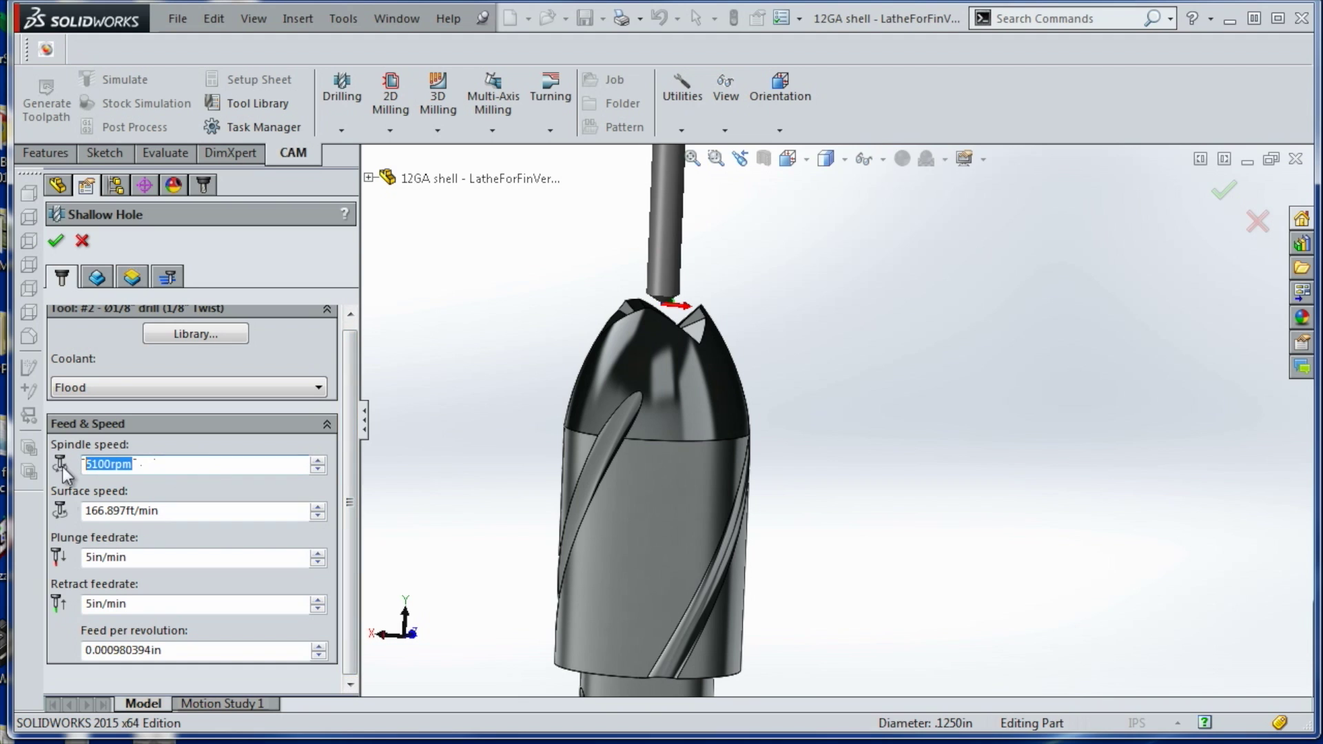
click(133, 557)
drag(151, 557, 75, 561)
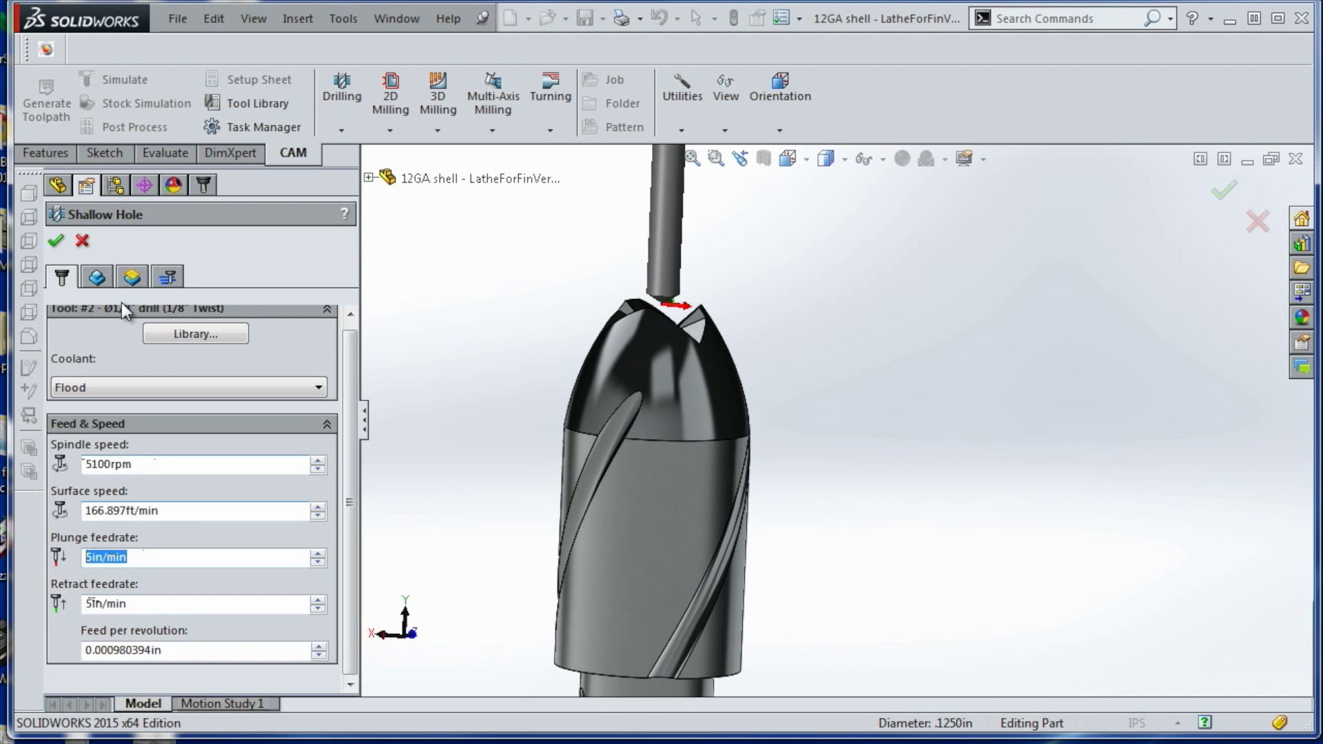
Review the Shallow Hole's deep drilling cycle and pecking depth, then inspect how deep its toolpath runs
click(167, 277)
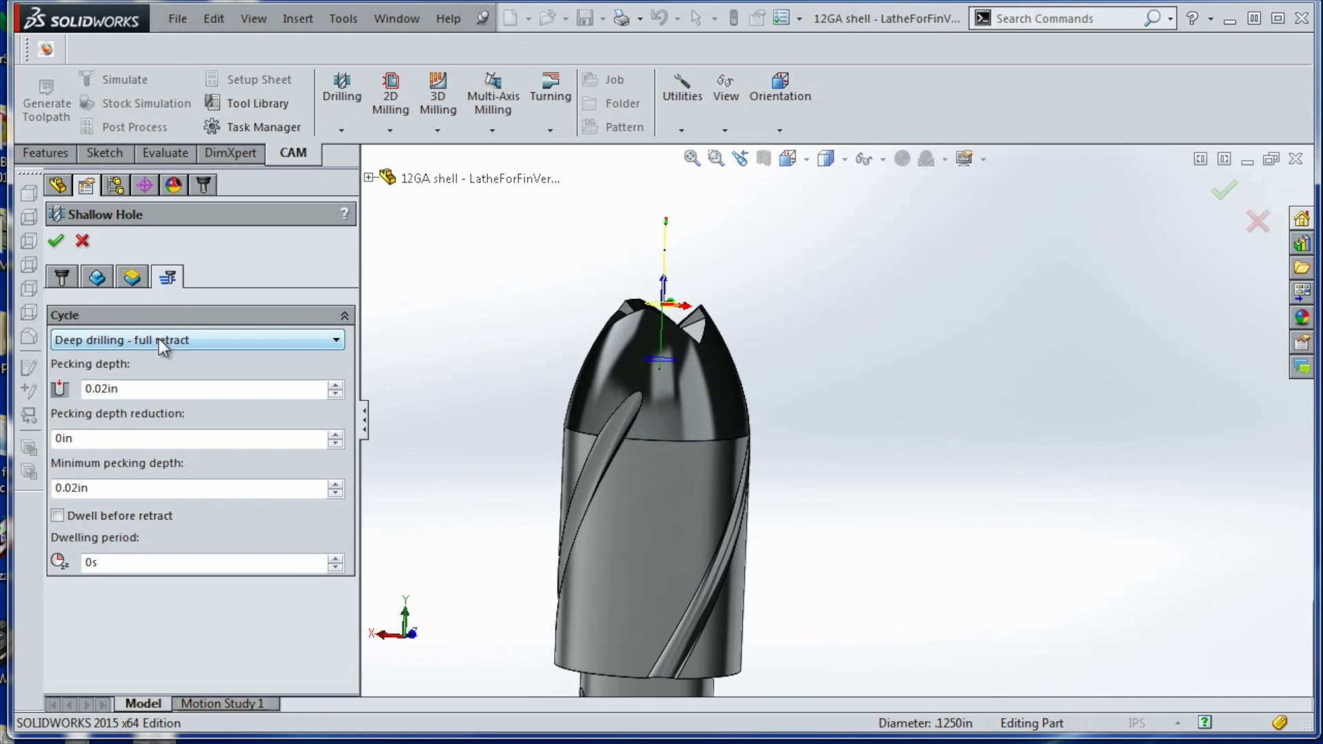
drag(102, 388, 153, 386)
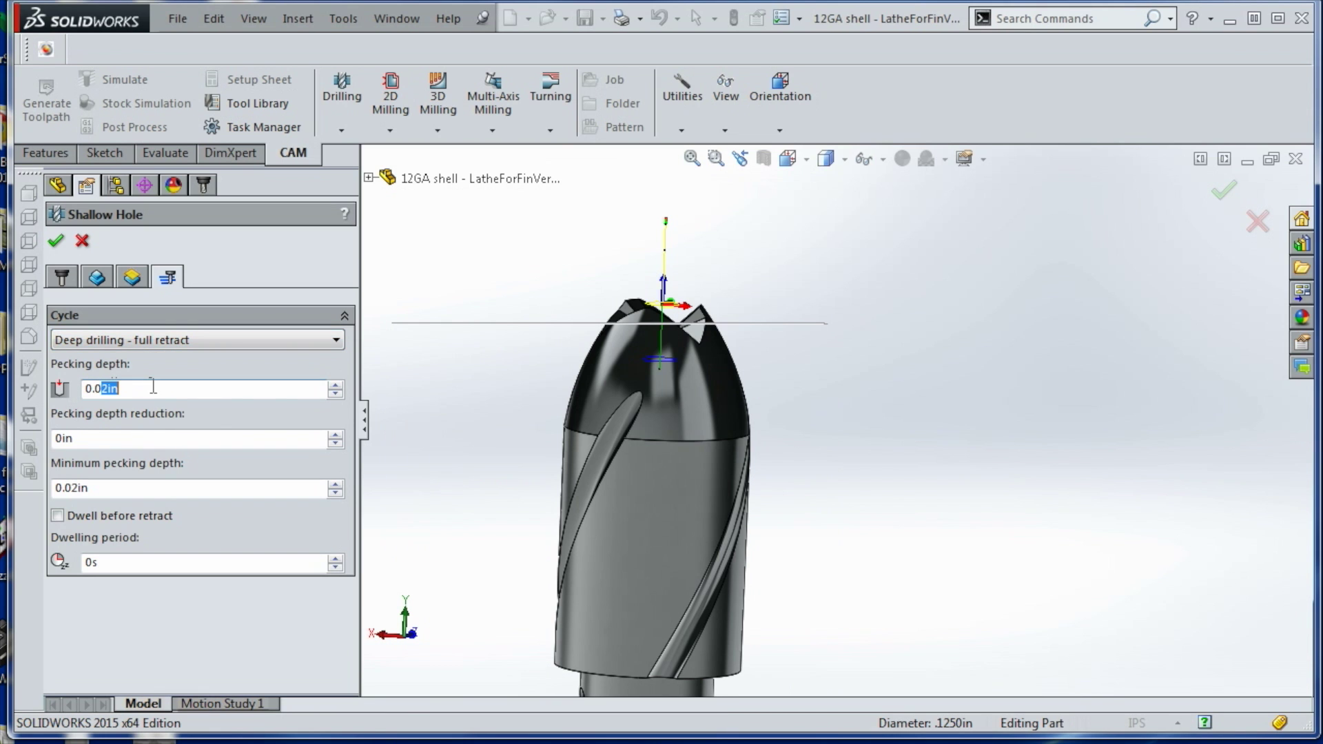
click(57, 241)
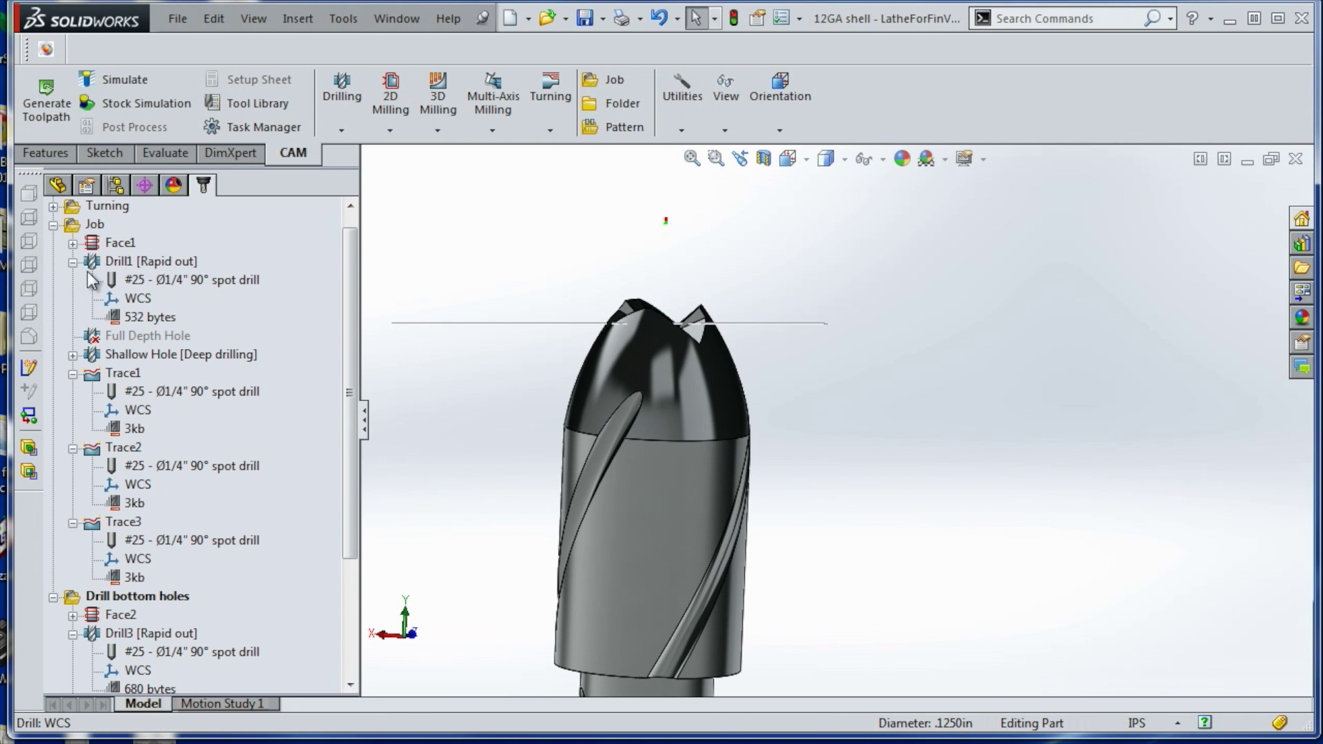
click(154, 353)
scroll(676, 378, down, 5)
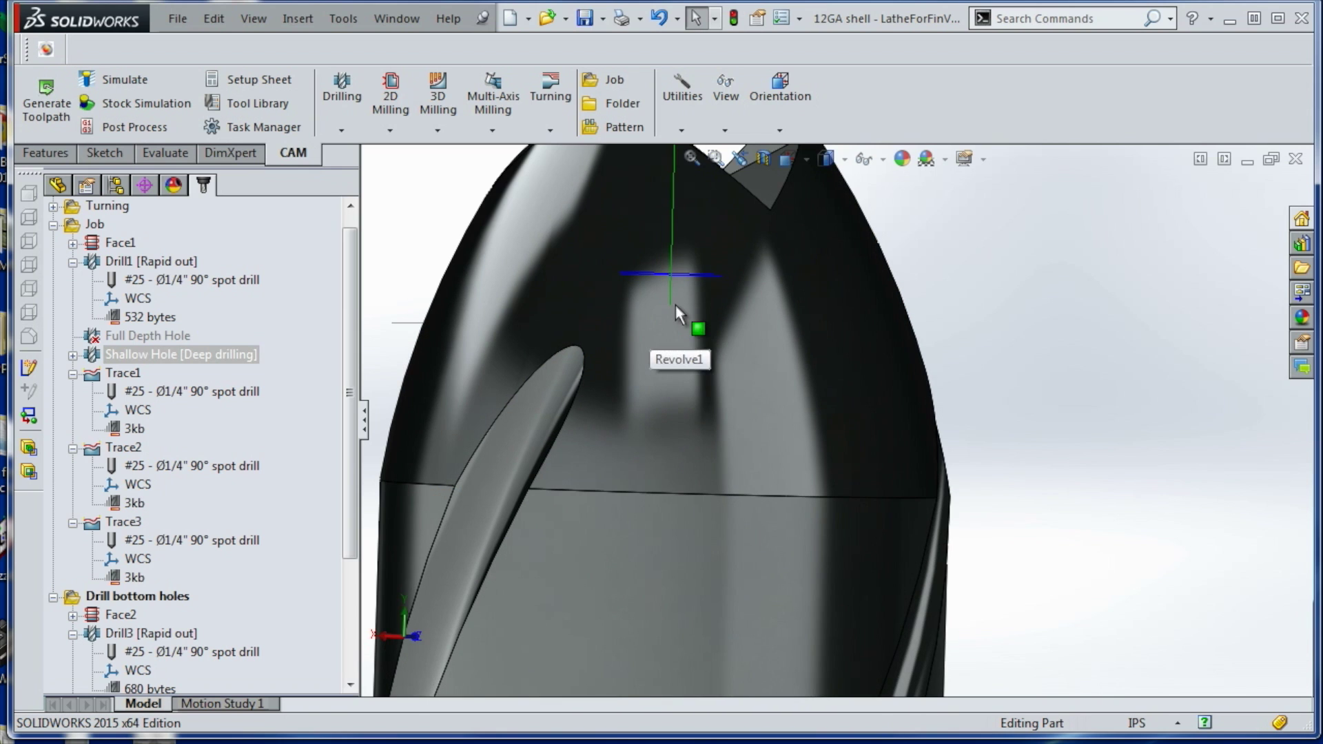
Unsuppress the Full Depth Hole drilling operation and generate its toolpath
right_click(128, 335)
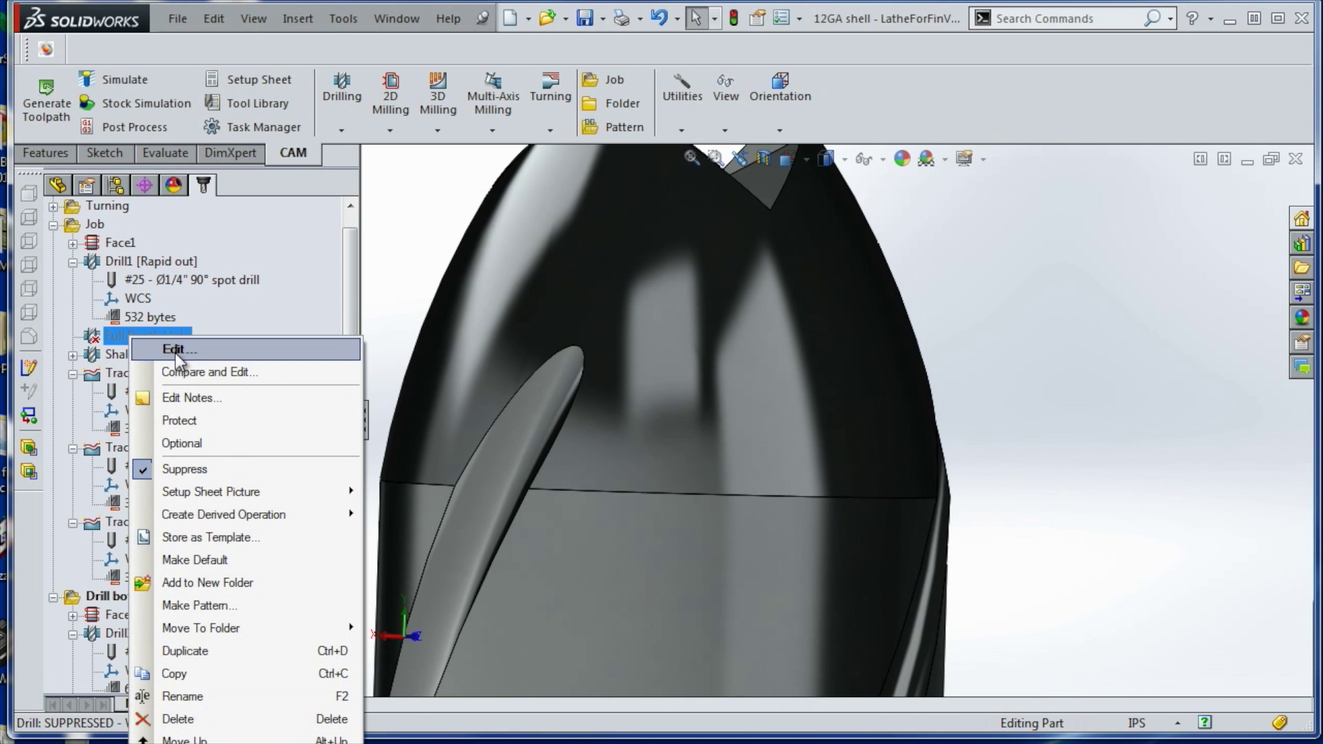
right_click(111, 338)
click(162, 466)
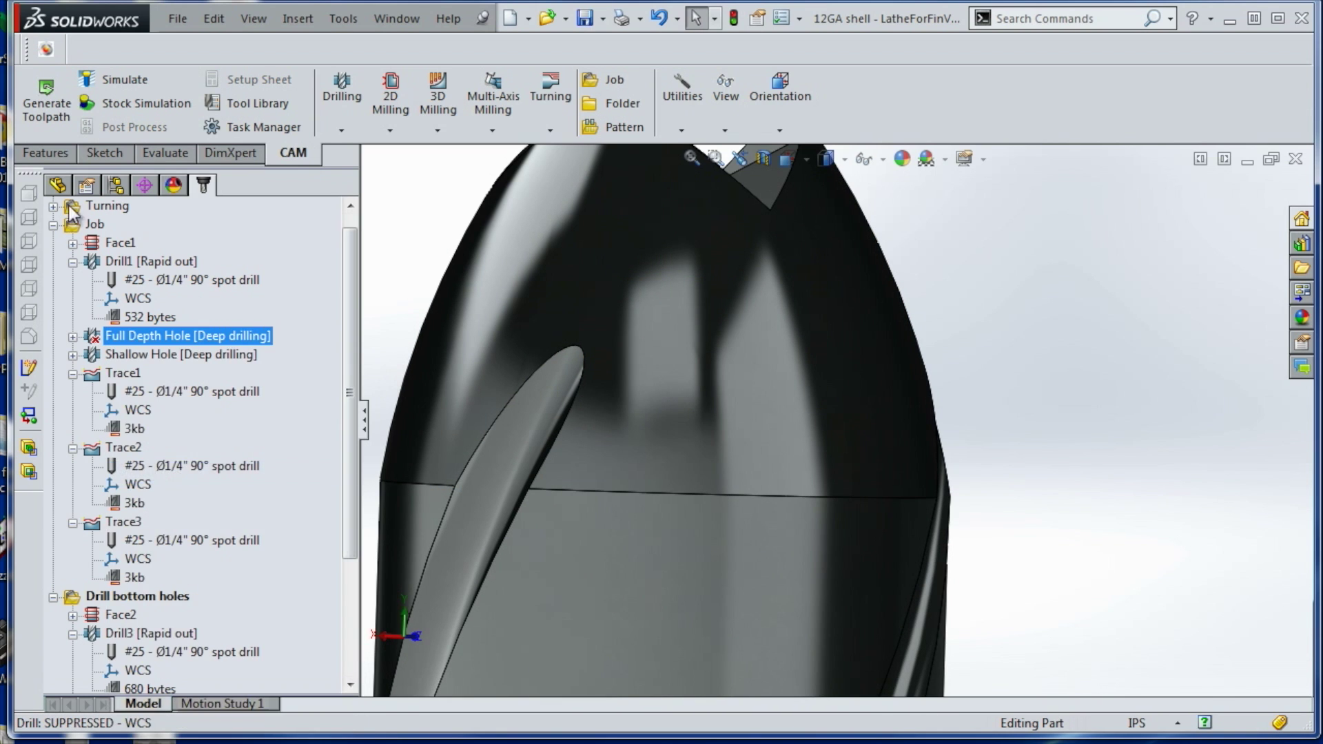
click(47, 96)
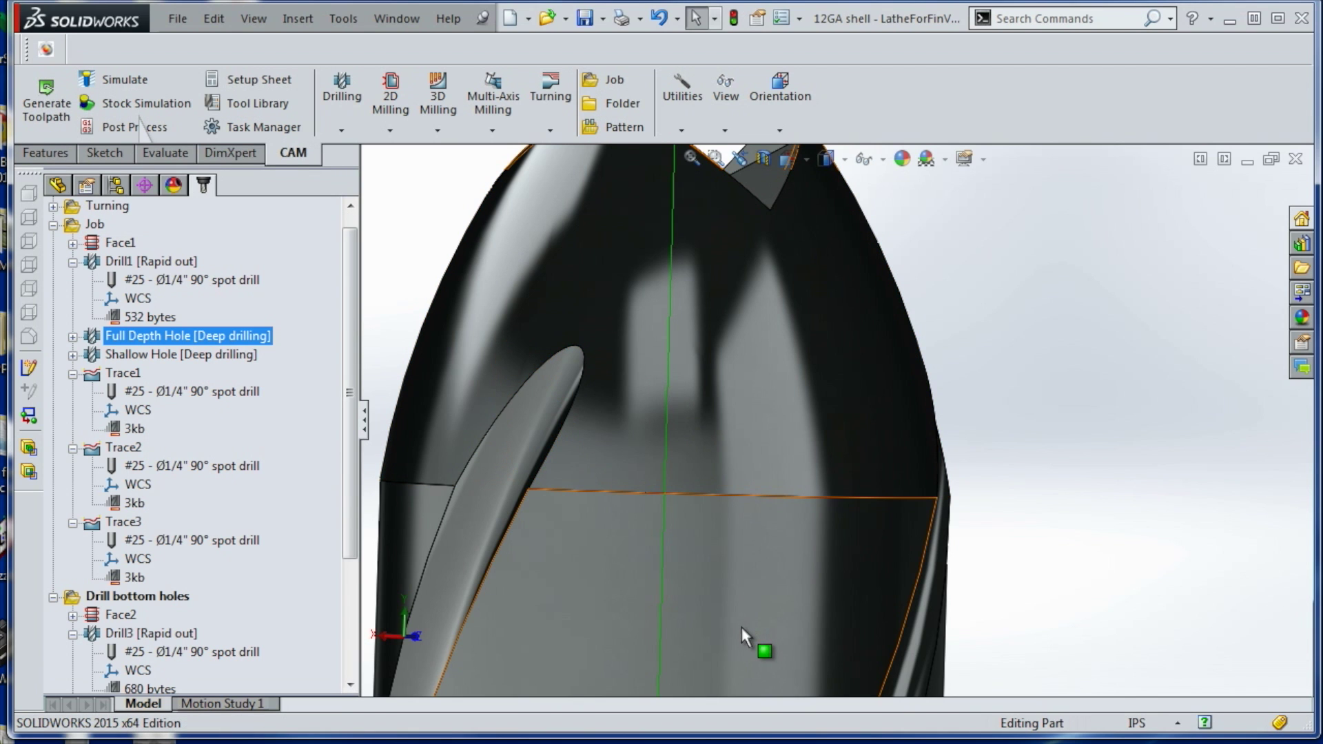
Examine how far the Full Depth Hole toolpath reaches past the cross holes toward the shell's base flange
click(796, 561)
scroll(817, 602, up, 4)
click(1032, 594)
scroll(1045, 427, up, 3)
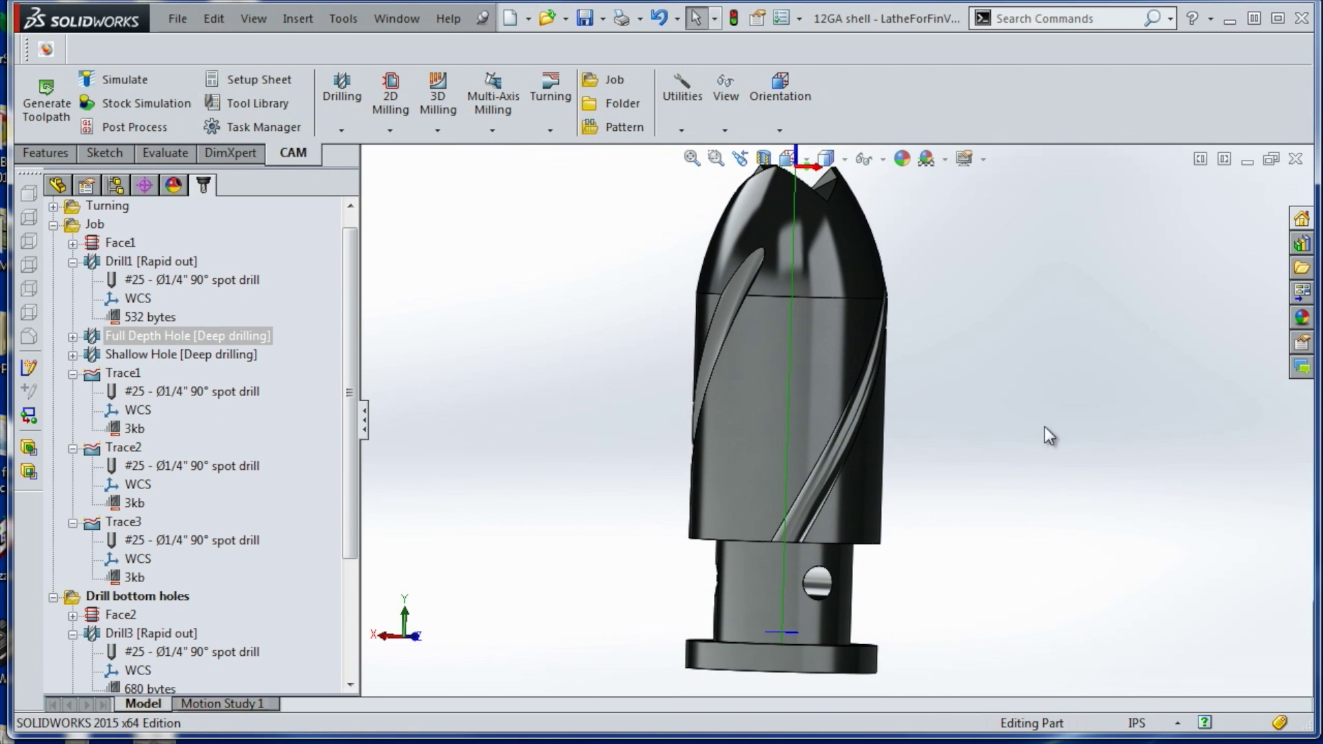
scroll(874, 617, down, 6)
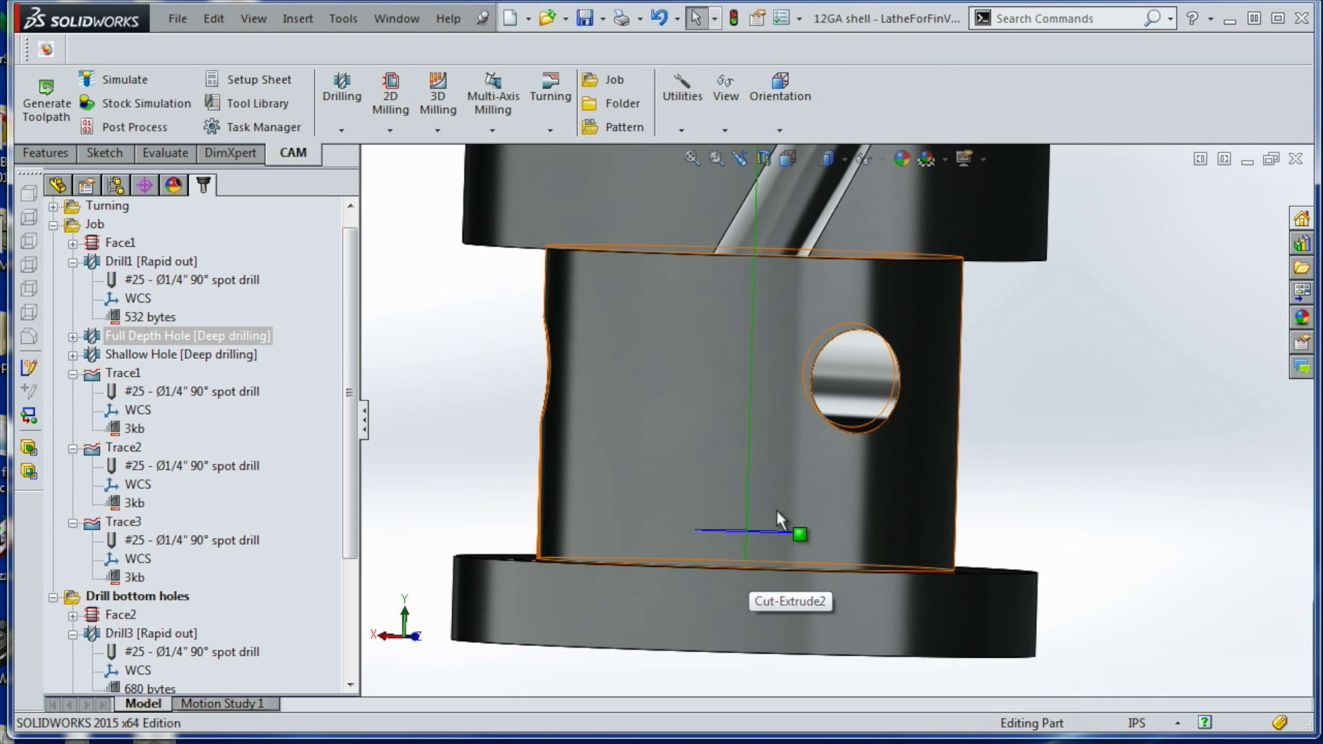
middle_drag(776, 511, 740, 511)
middle_drag(854, 408, 811, 387)
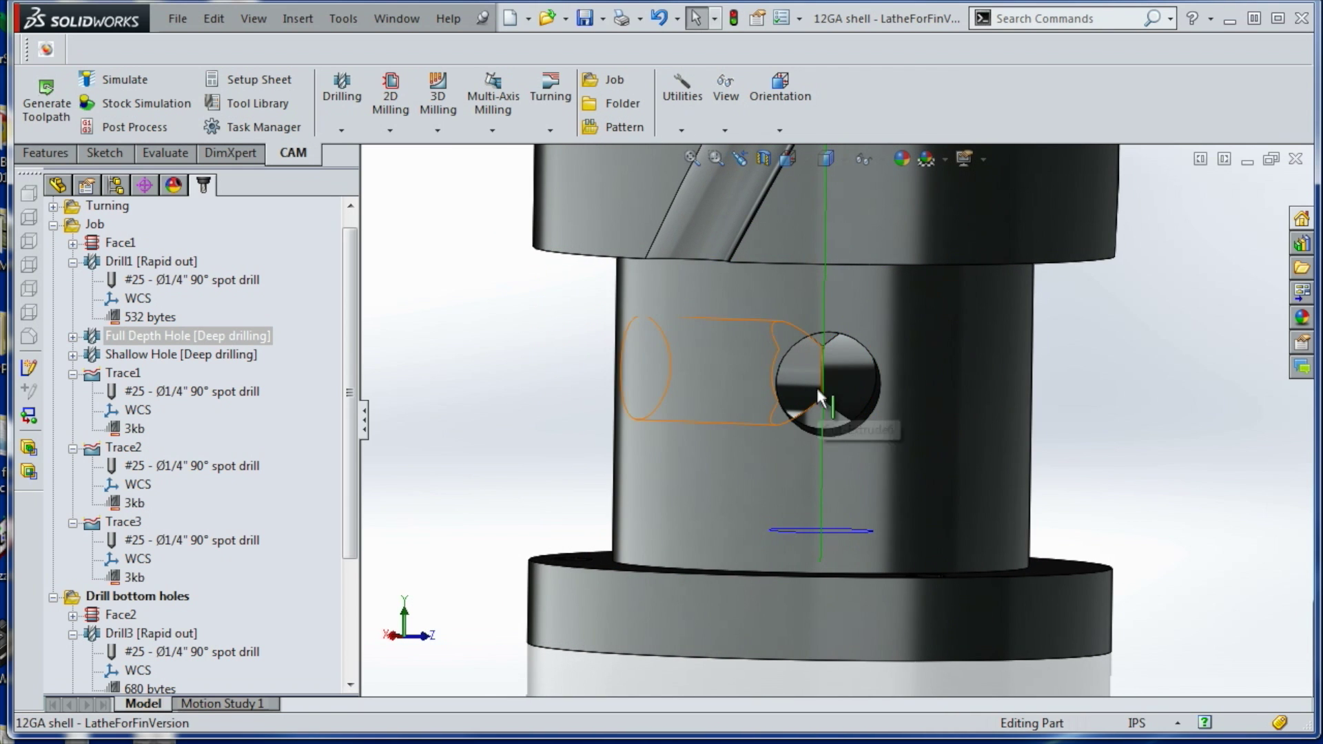
middle_drag(508, 363, 591, 366)
scroll(591, 365, up, 5)
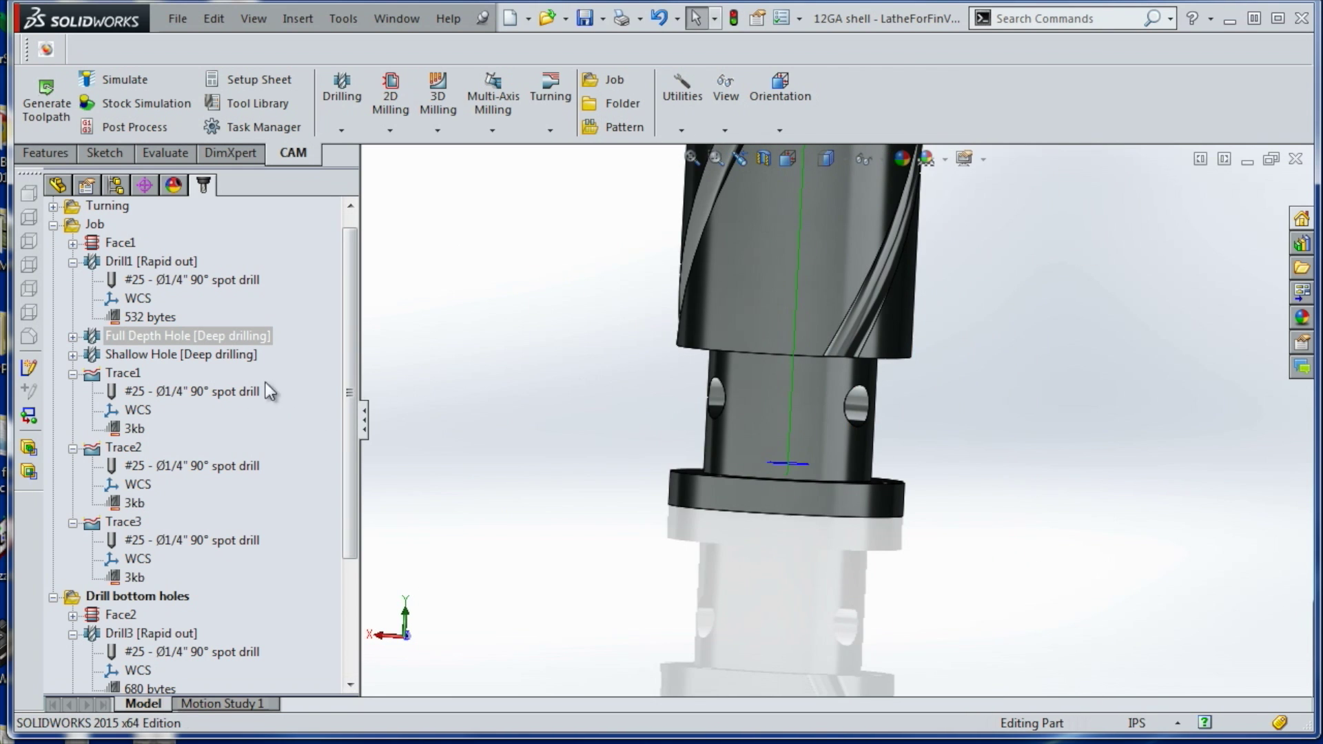
Display the Trace1 toolpath on the nose, check its tool and view the available 2D milling operations
click(124, 376)
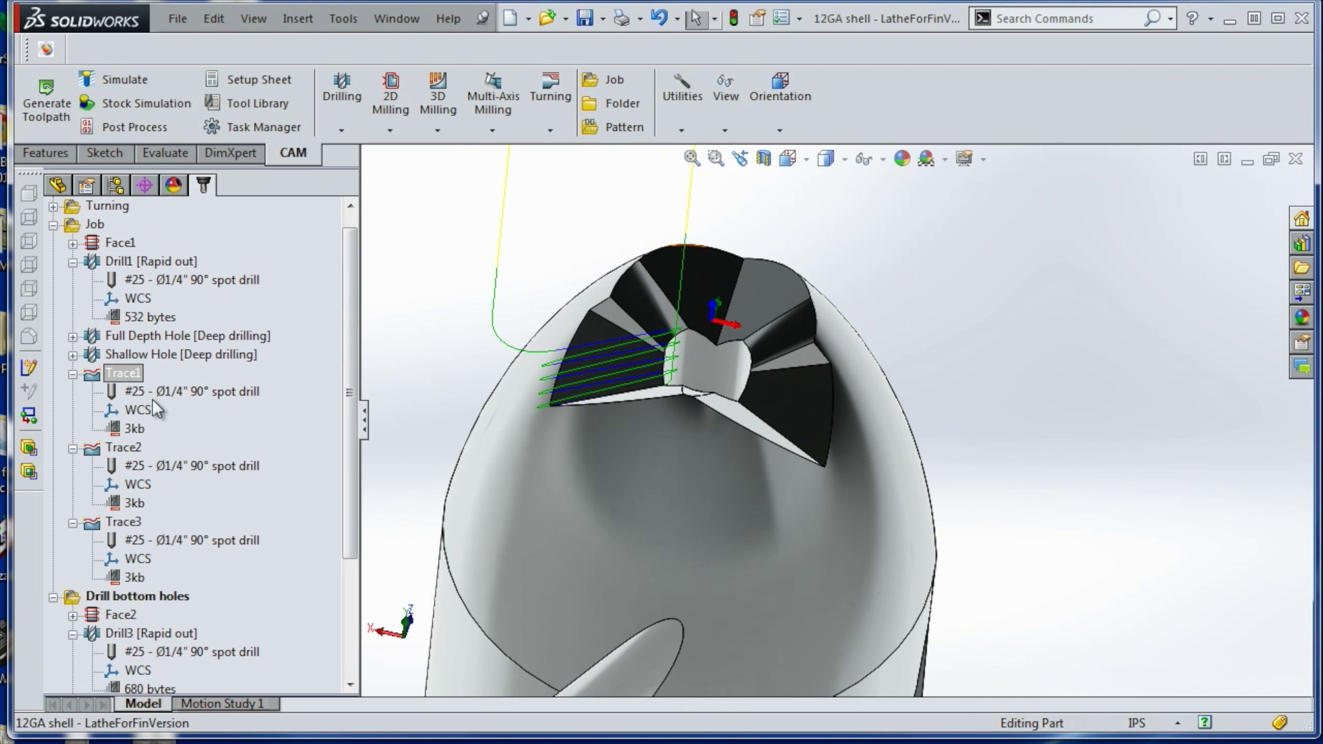
click(150, 391)
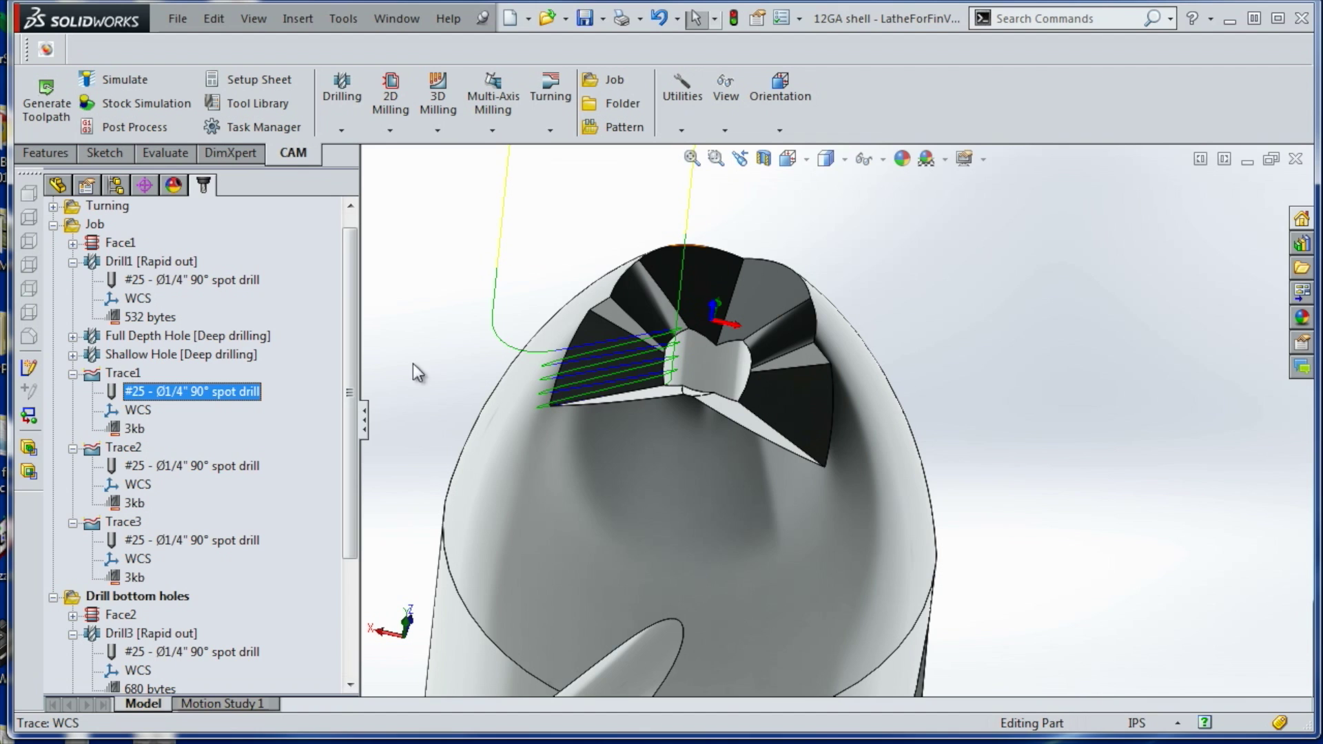
click(142, 372)
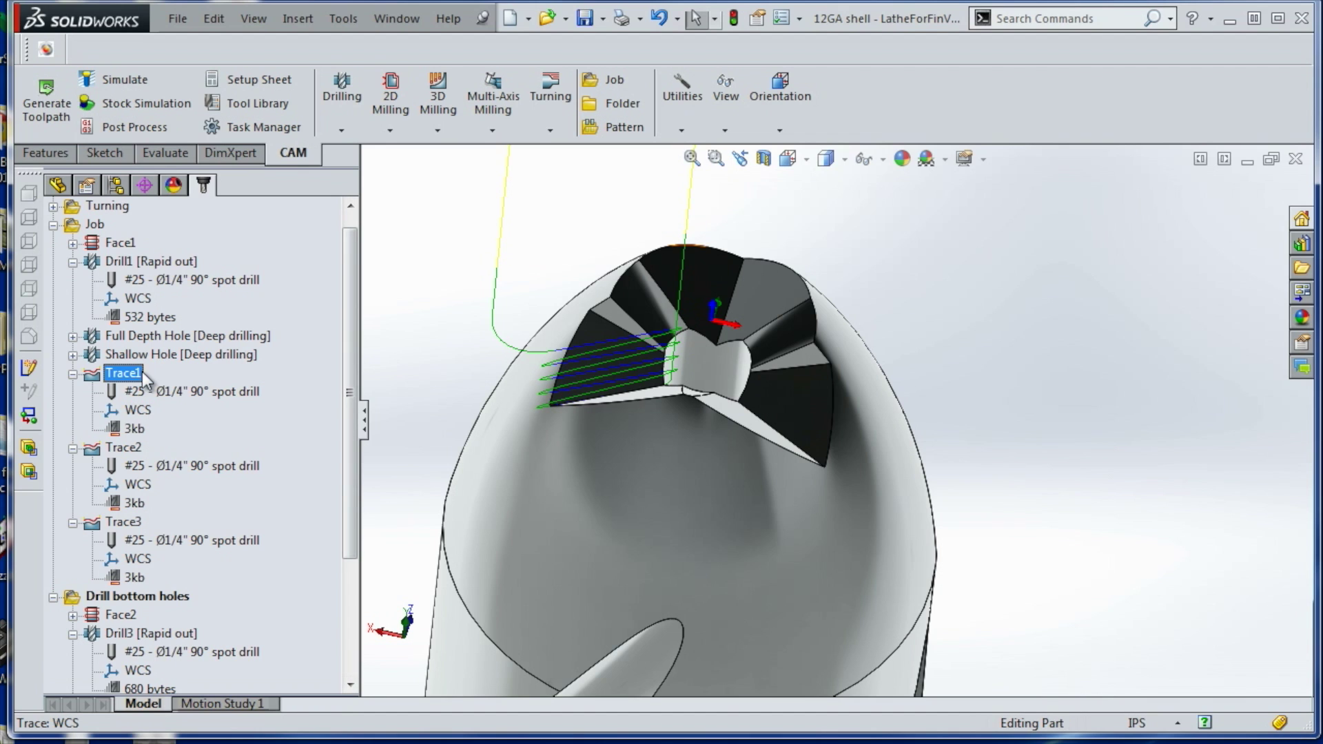
click(394, 122)
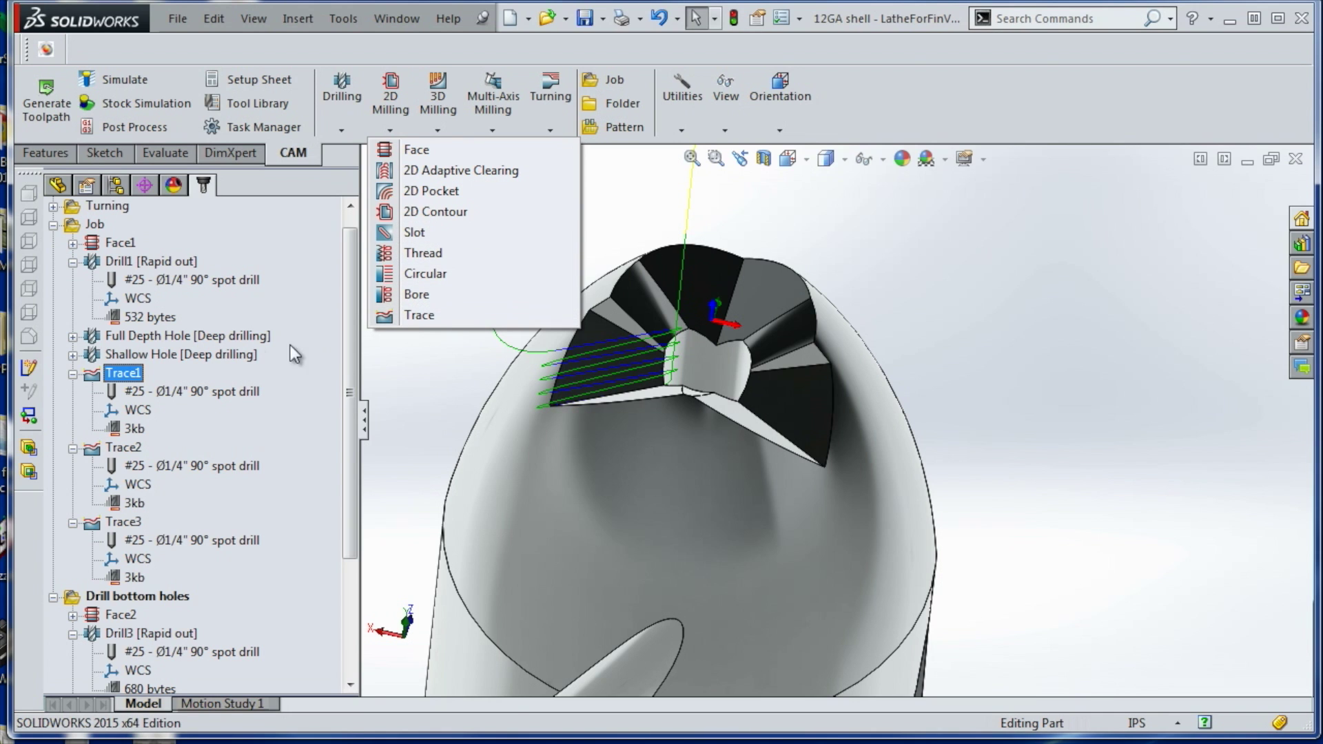
Open Trace1 for editing and review its spot drill feeds, contour edge, heights and axial offset passes
right_click(116, 374)
click(164, 303)
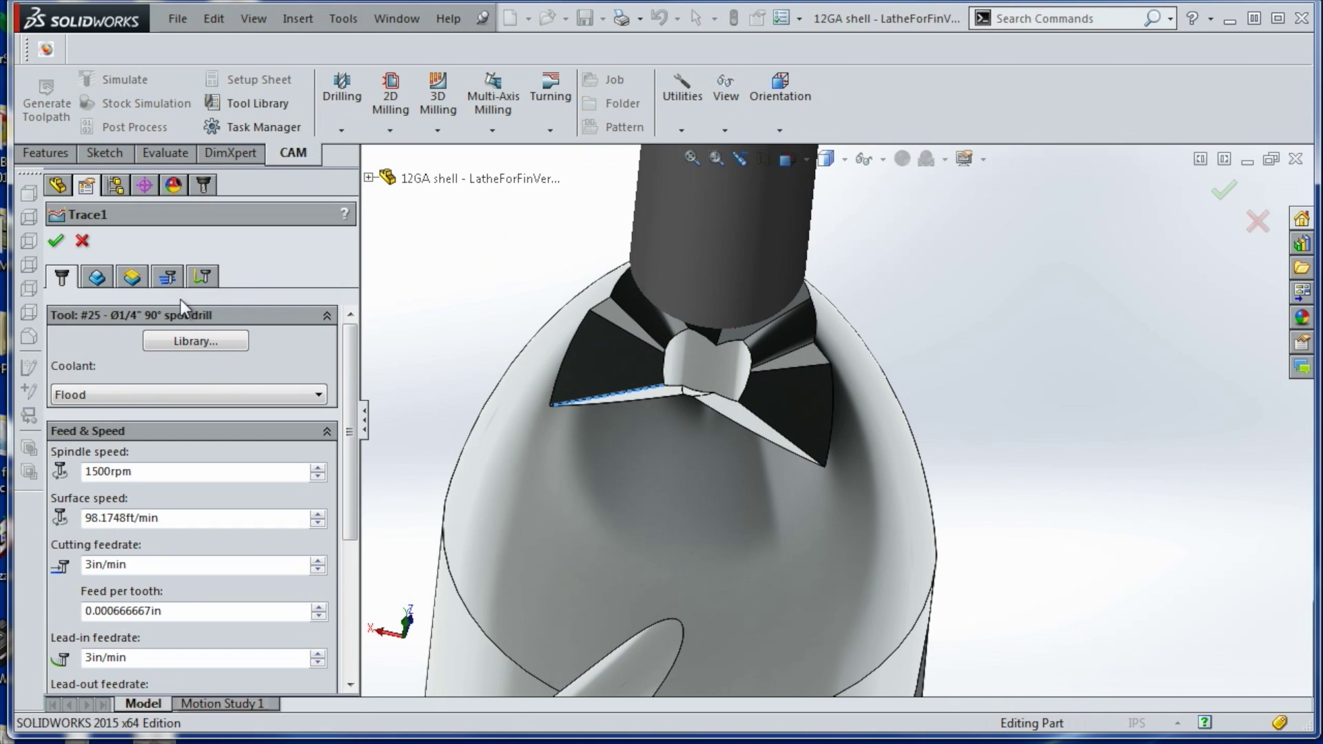
click(104, 279)
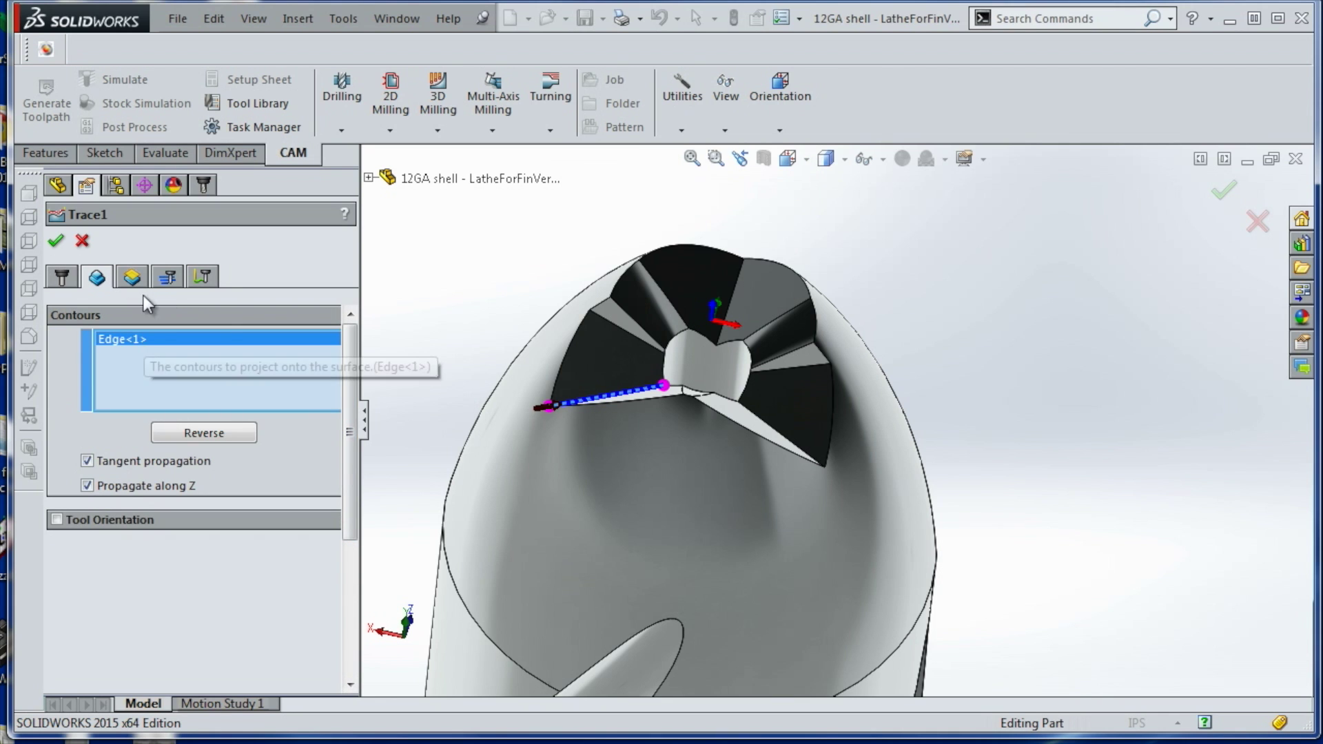
click(133, 278)
click(166, 279)
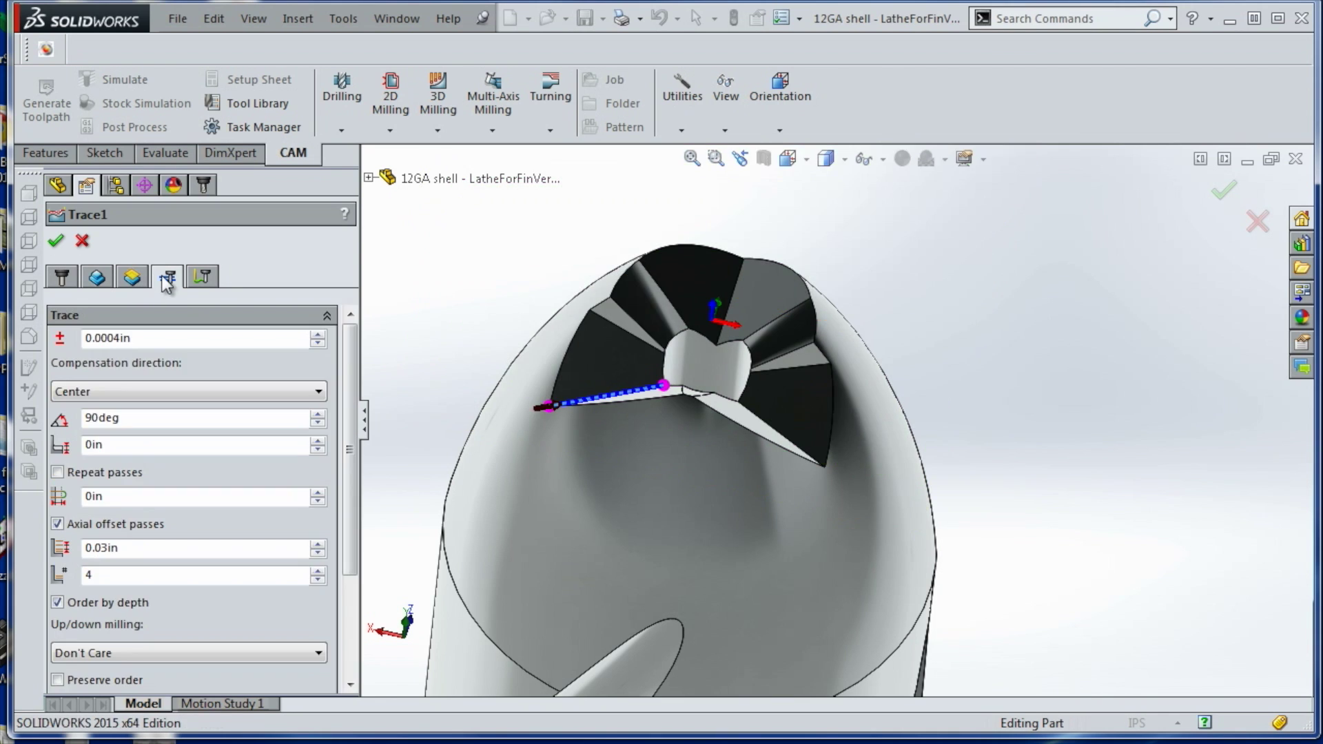
drag(352, 343, 363, 405)
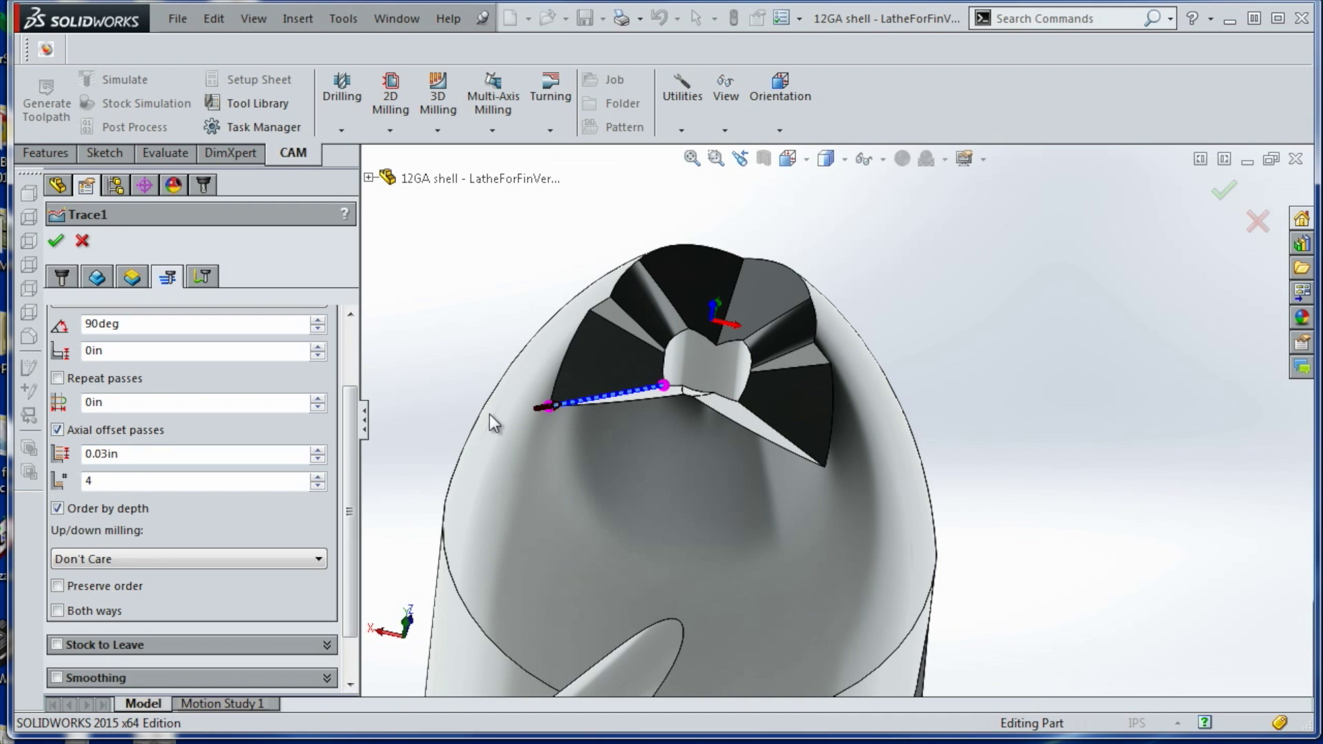
Examine the traced edge on the nose, check Trace1's retraction and lead-in/lead-out settings, and finish the edit
scroll(494, 423, down, 8)
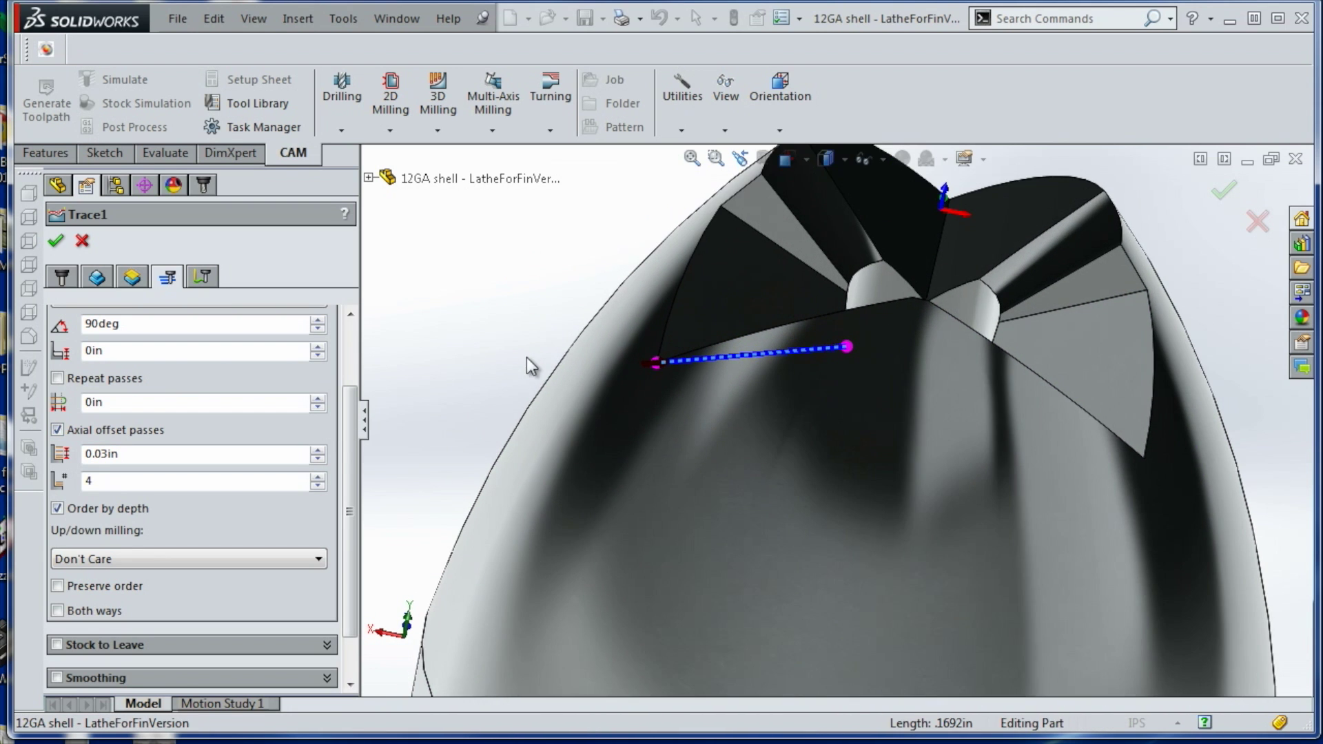
scroll(594, 340, up, 5)
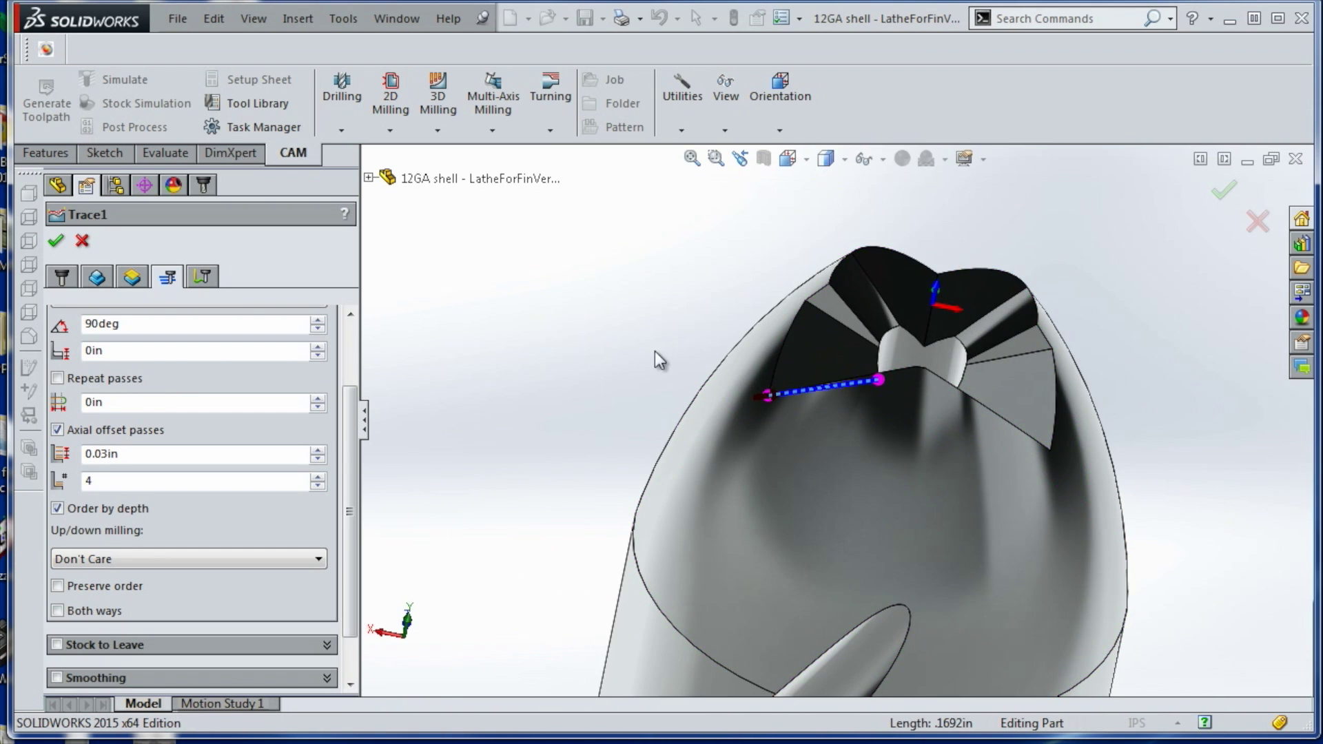
ctrl+middle_drag(656, 352, 591, 341)
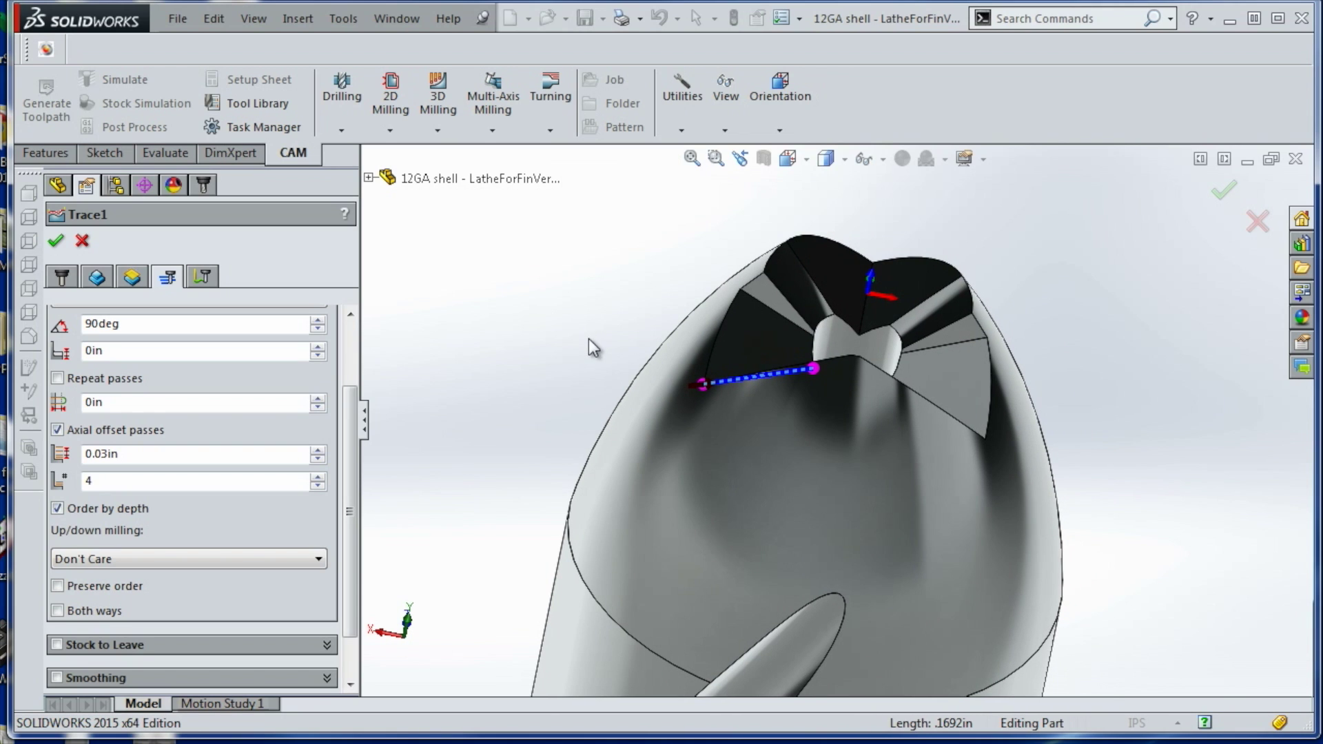
middle_drag(609, 379, 624, 368)
click(202, 277)
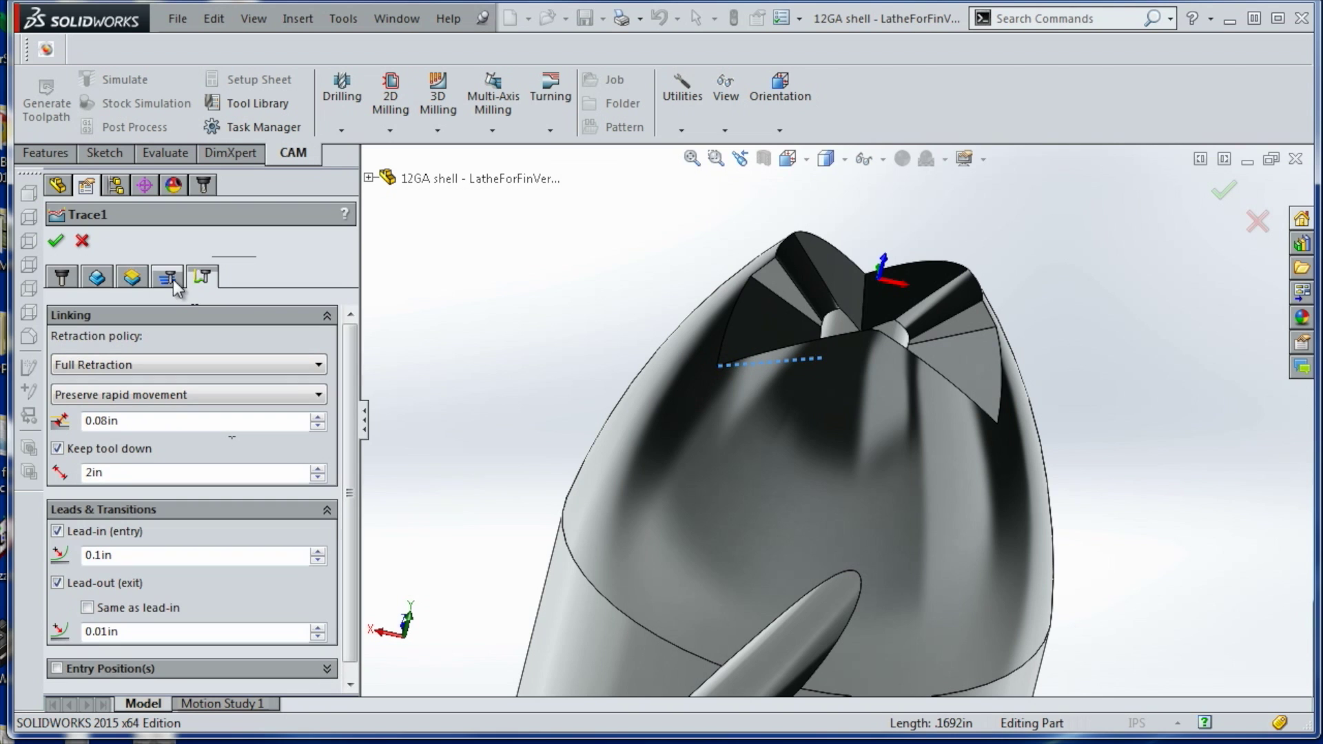
click(170, 278)
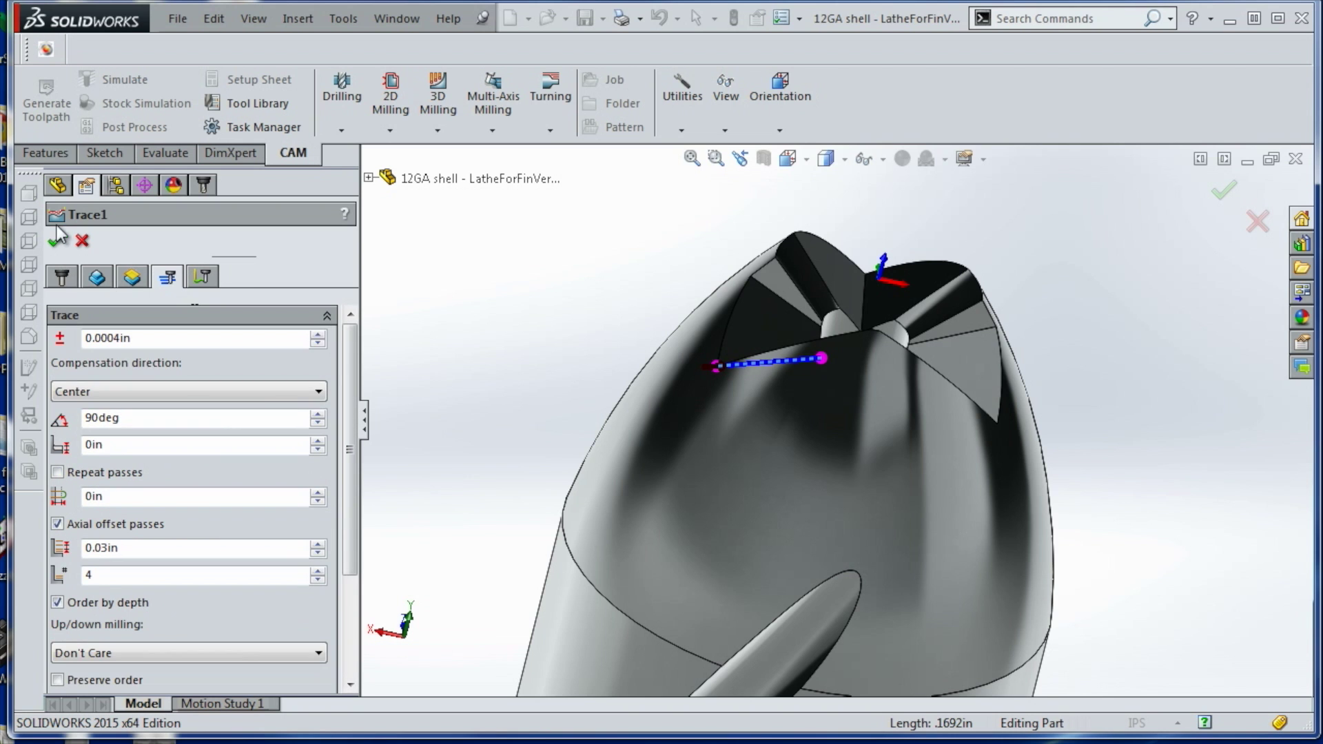
click(55, 244)
Inspect Trace1's stepped passes along the groove between the nose flutes from several angles
scroll(815, 322, down, 1)
middle_drag(811, 336, 928, 262)
scroll(815, 323, down, 4)
middle_drag(893, 316, 809, 242)
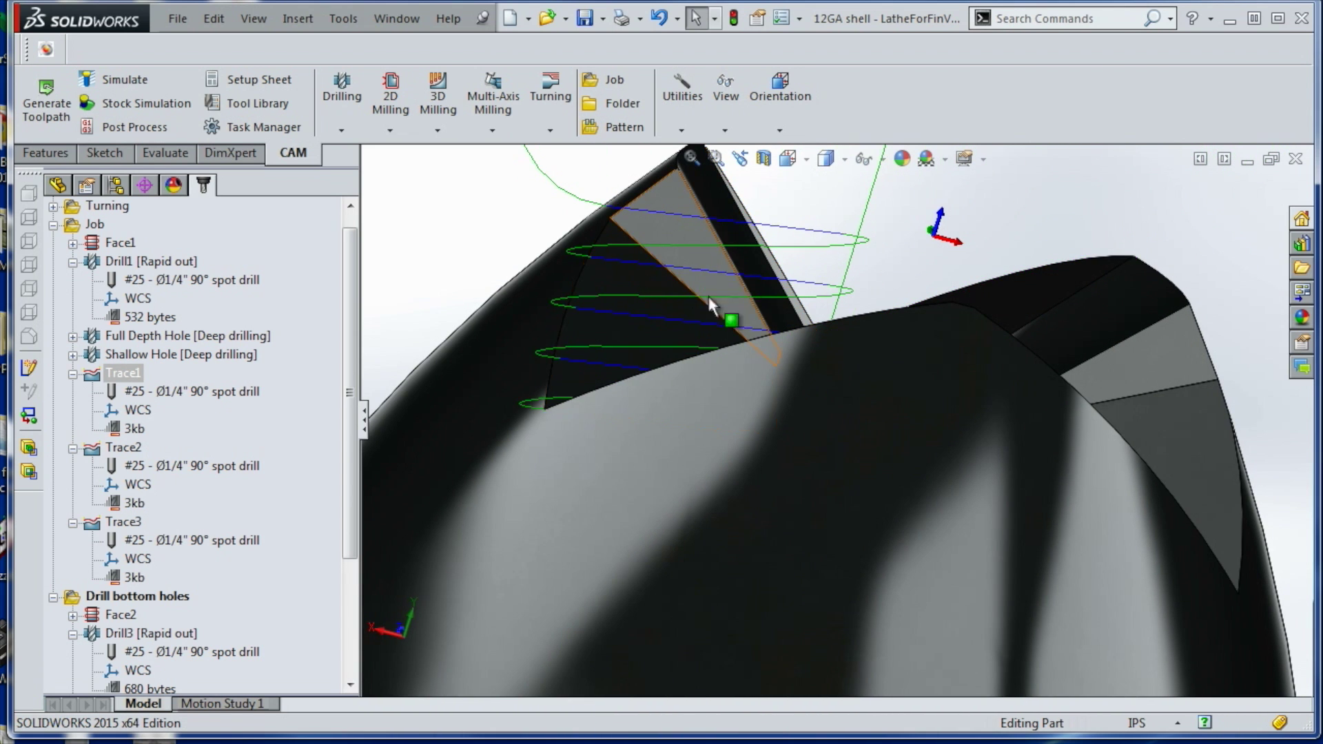
middle_drag(708, 296, 668, 399)
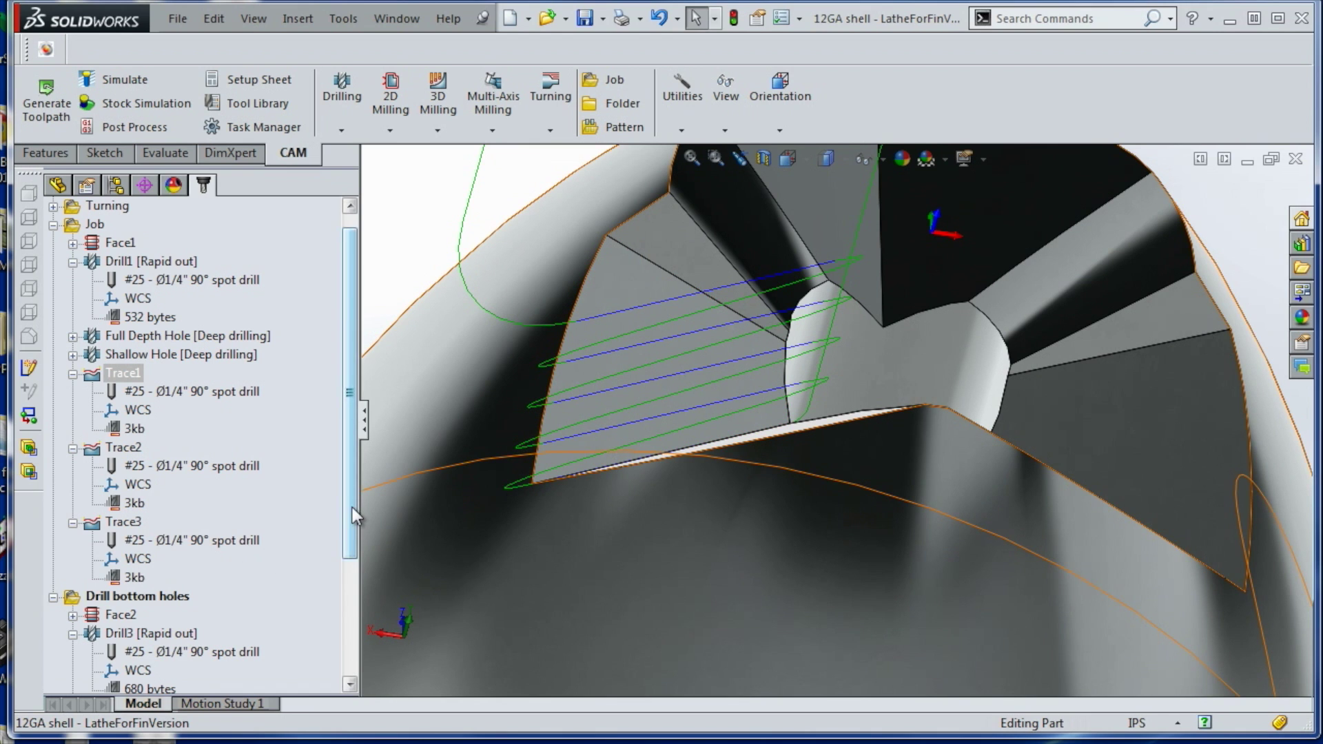
Display the Trace2 toolpath and examine where it cuts on the nose
drag(353, 507, 349, 571)
click(121, 355)
scroll(282, 380, up, 2)
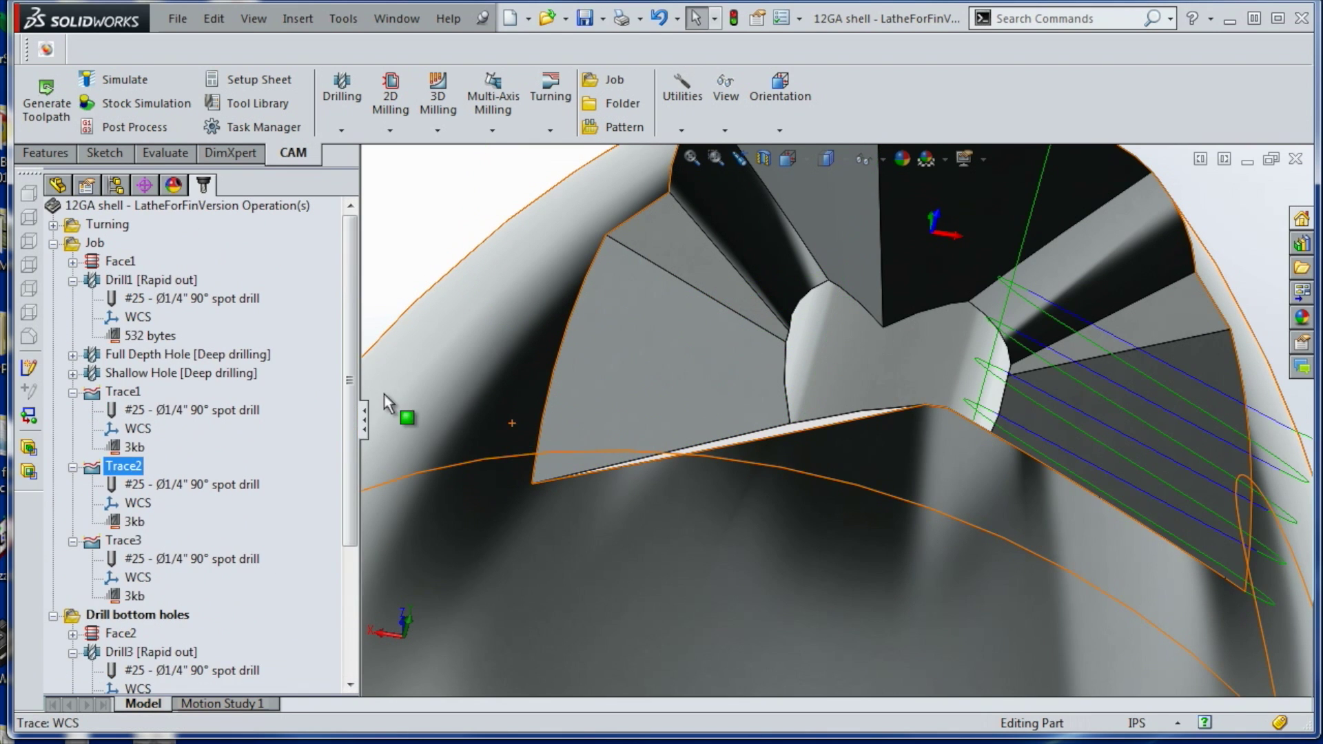
click(614, 356)
scroll(838, 417, up, 5)
middle_drag(838, 417, 817, 441)
Add the other two nose groove edges to Trace1's contours, apply the change and view the combined toolpath
click(127, 391)
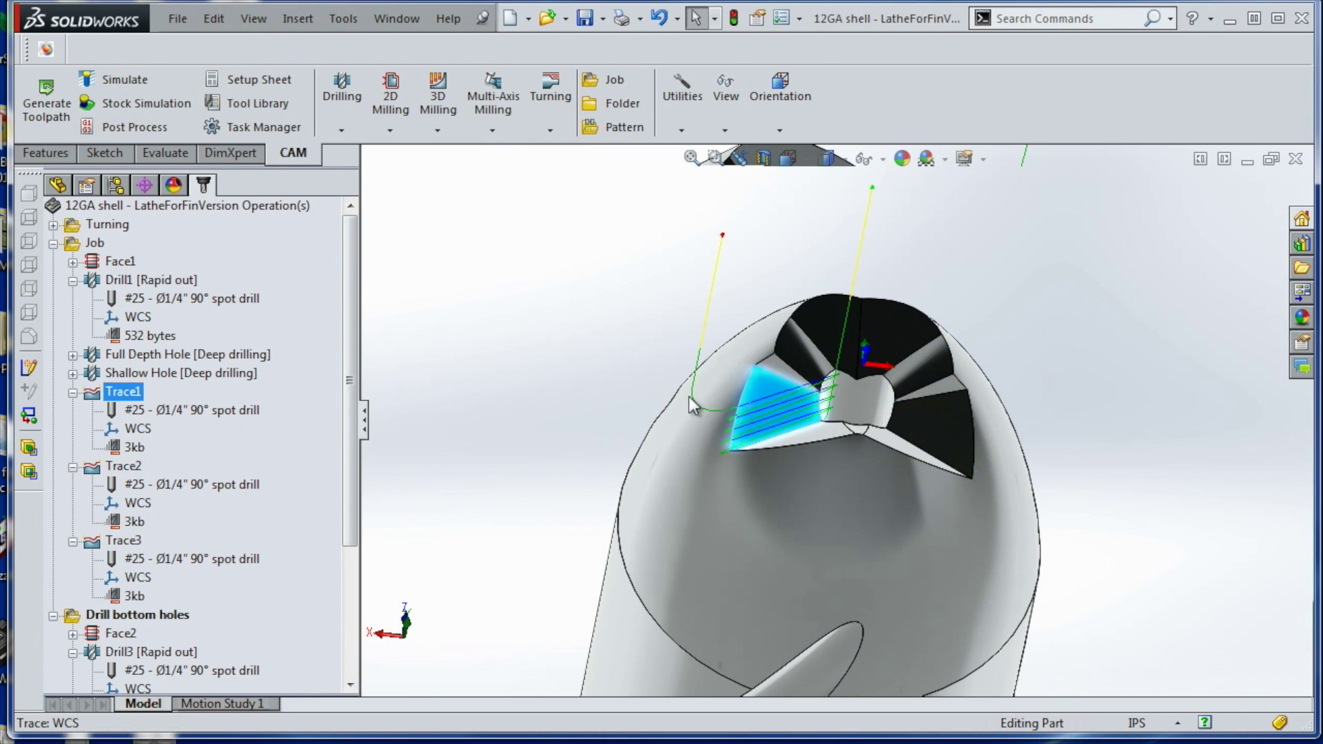
right_click(146, 431)
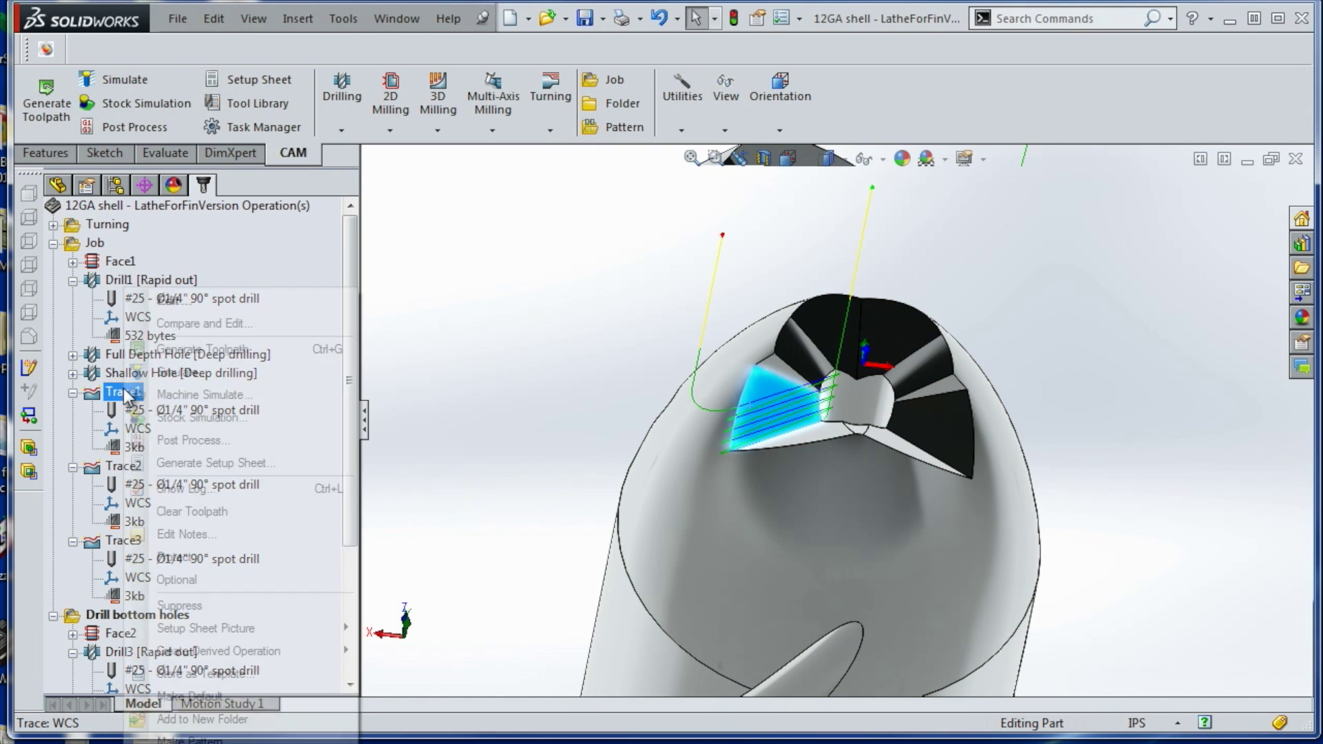
click(155, 290)
click(92, 277)
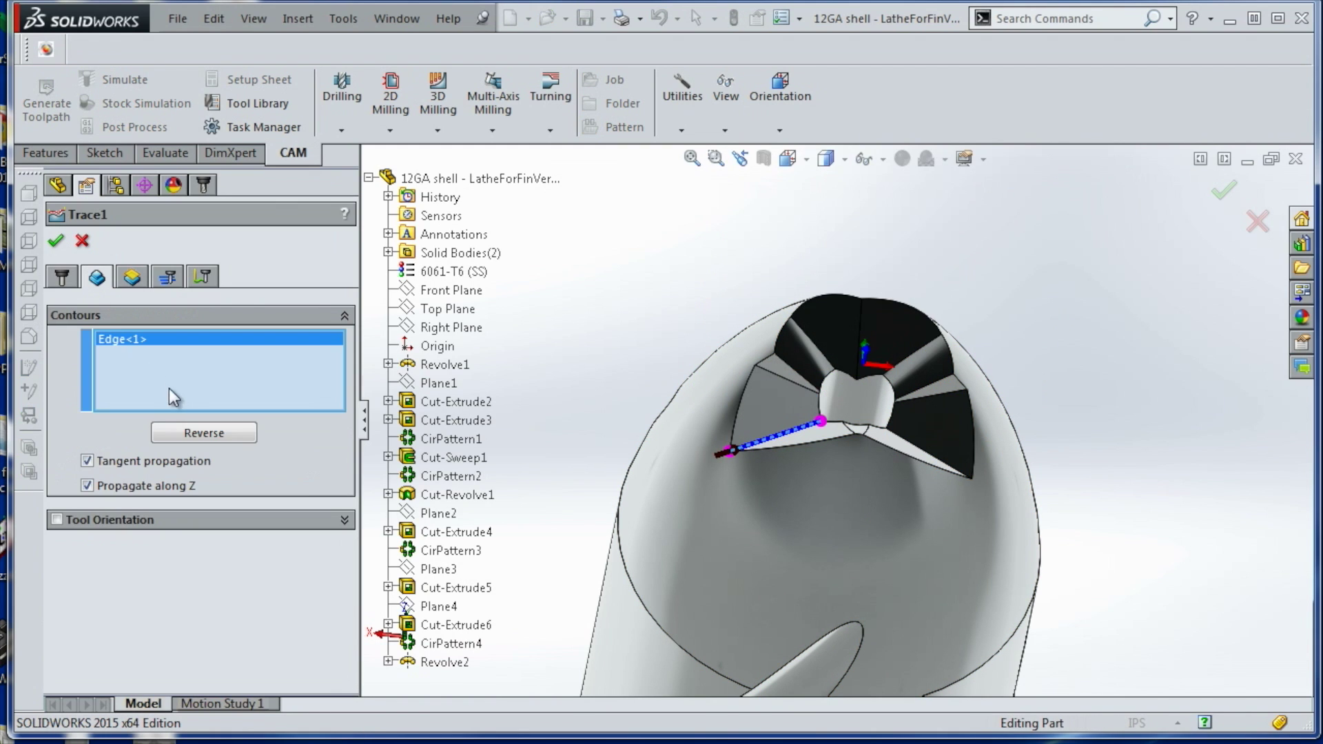
click(860, 341)
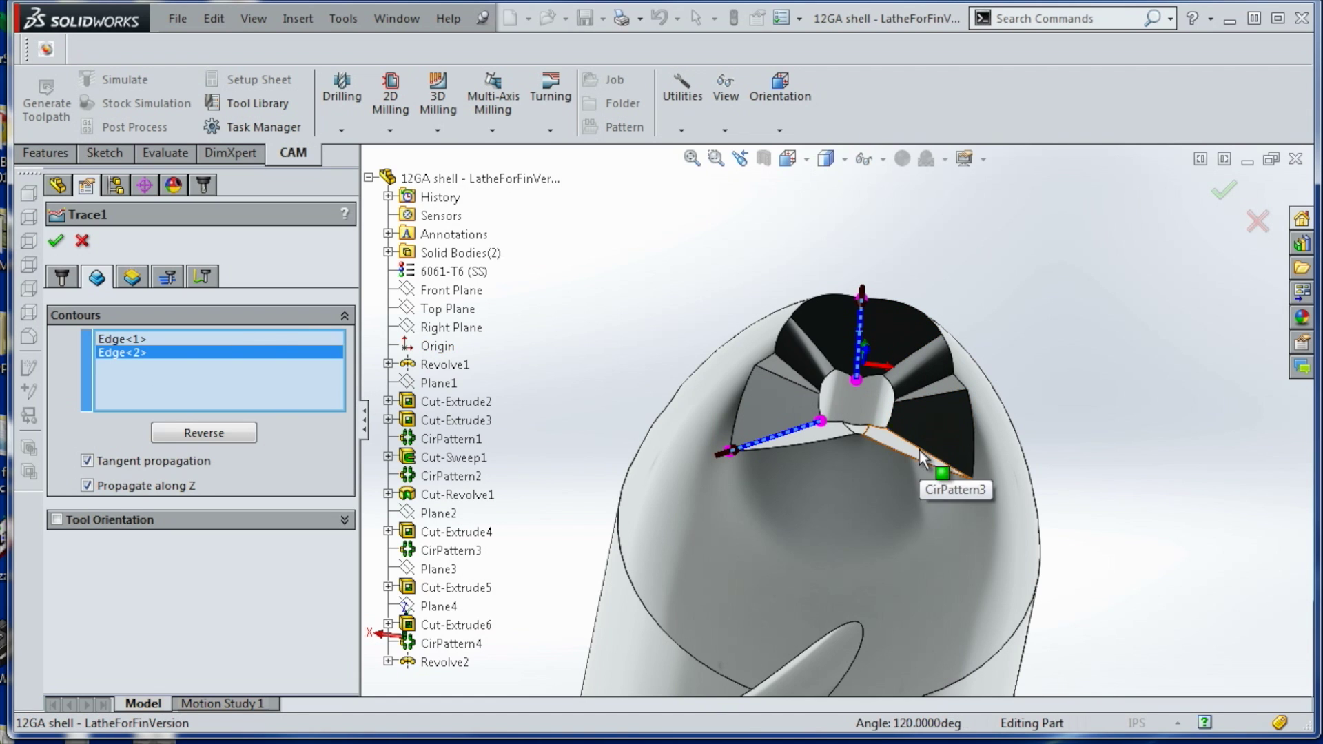
click(893, 457)
click(896, 451)
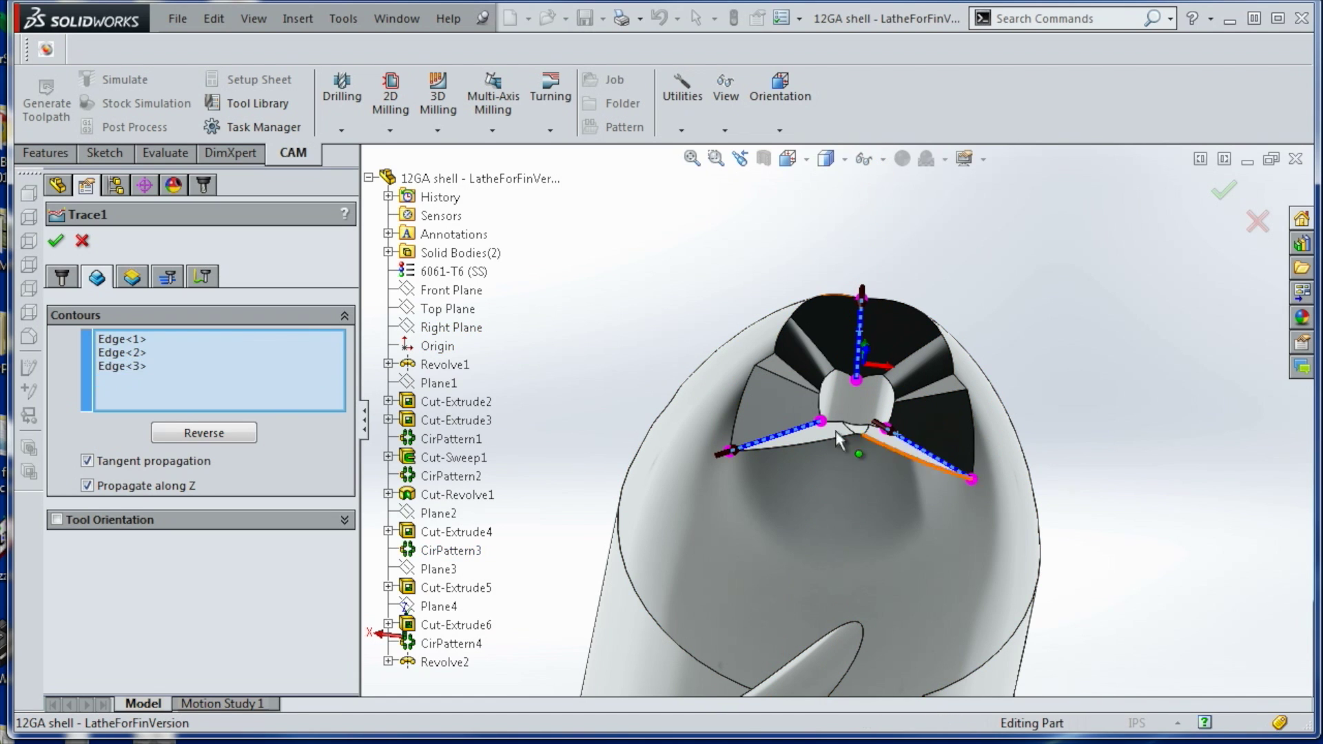
click(56, 241)
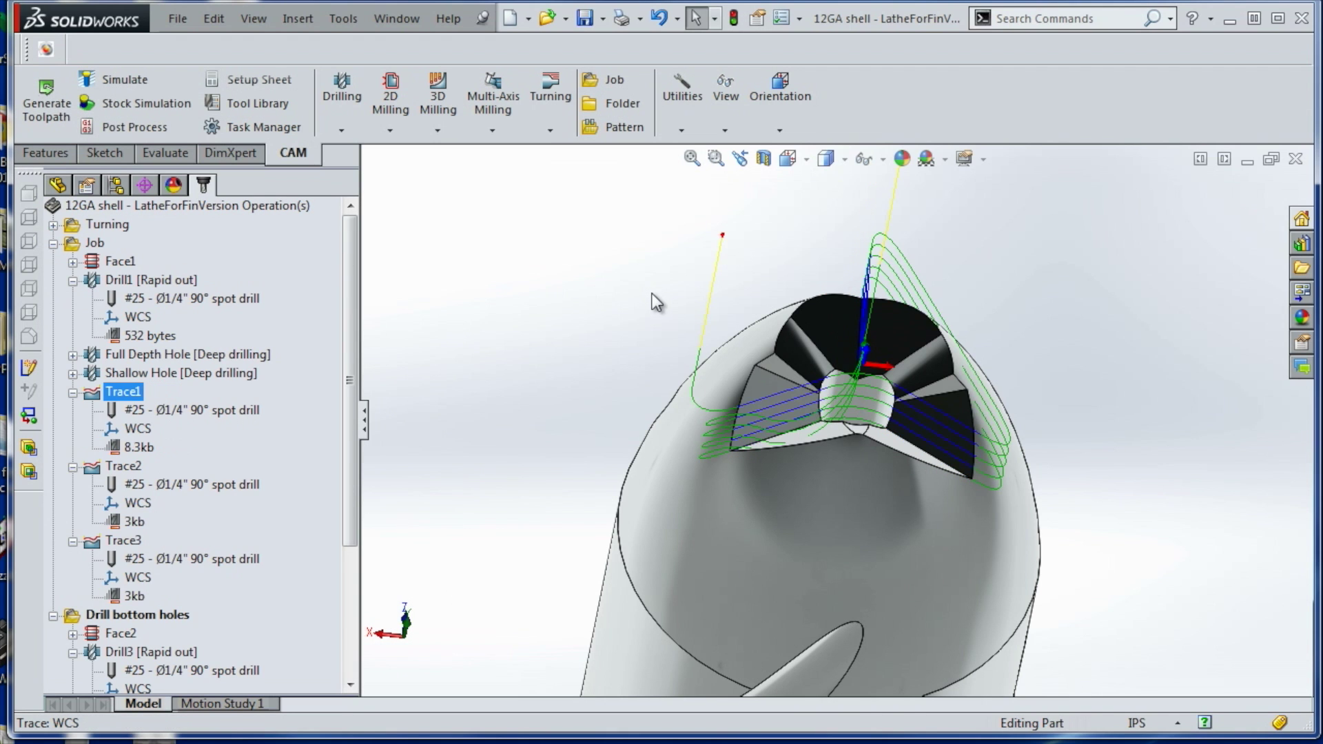
mouse_move(648, 318)
middle_down()
mouse_move(641, 331)
mouse_move(646, 312)
middle_up()
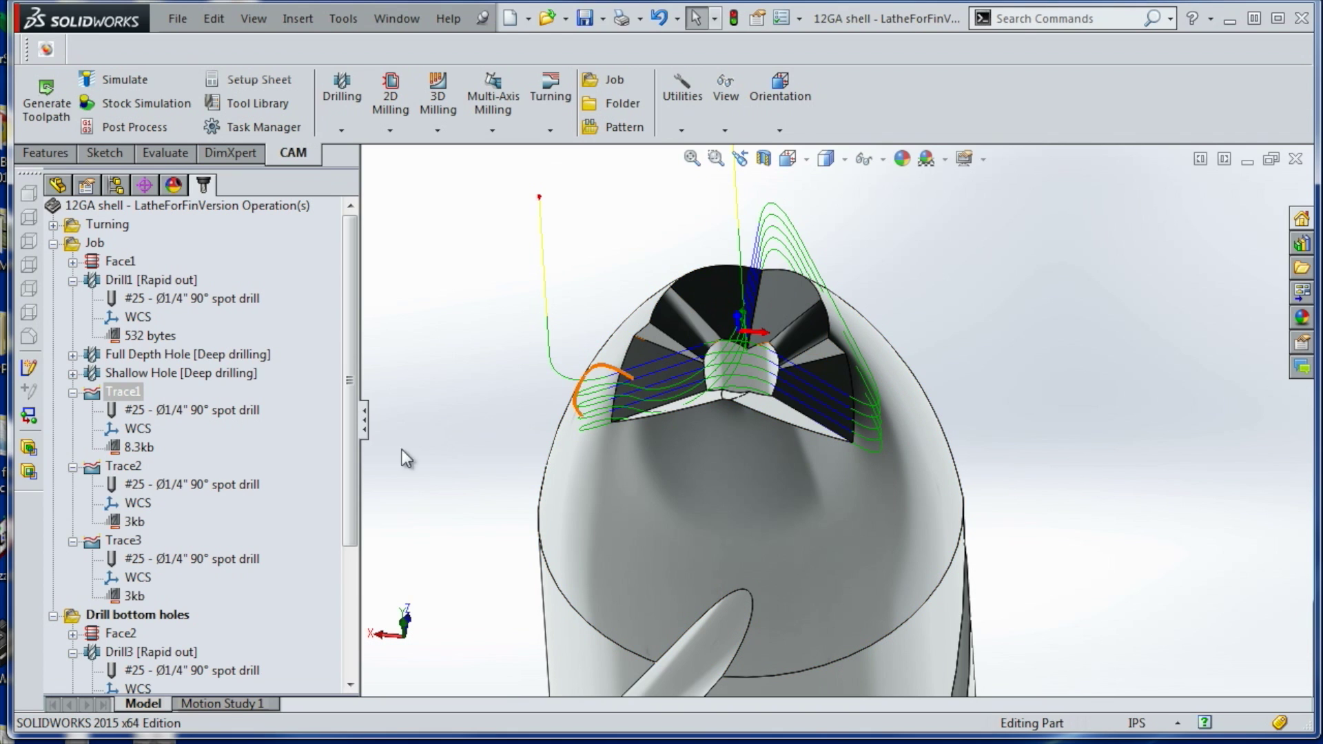
click(167, 429)
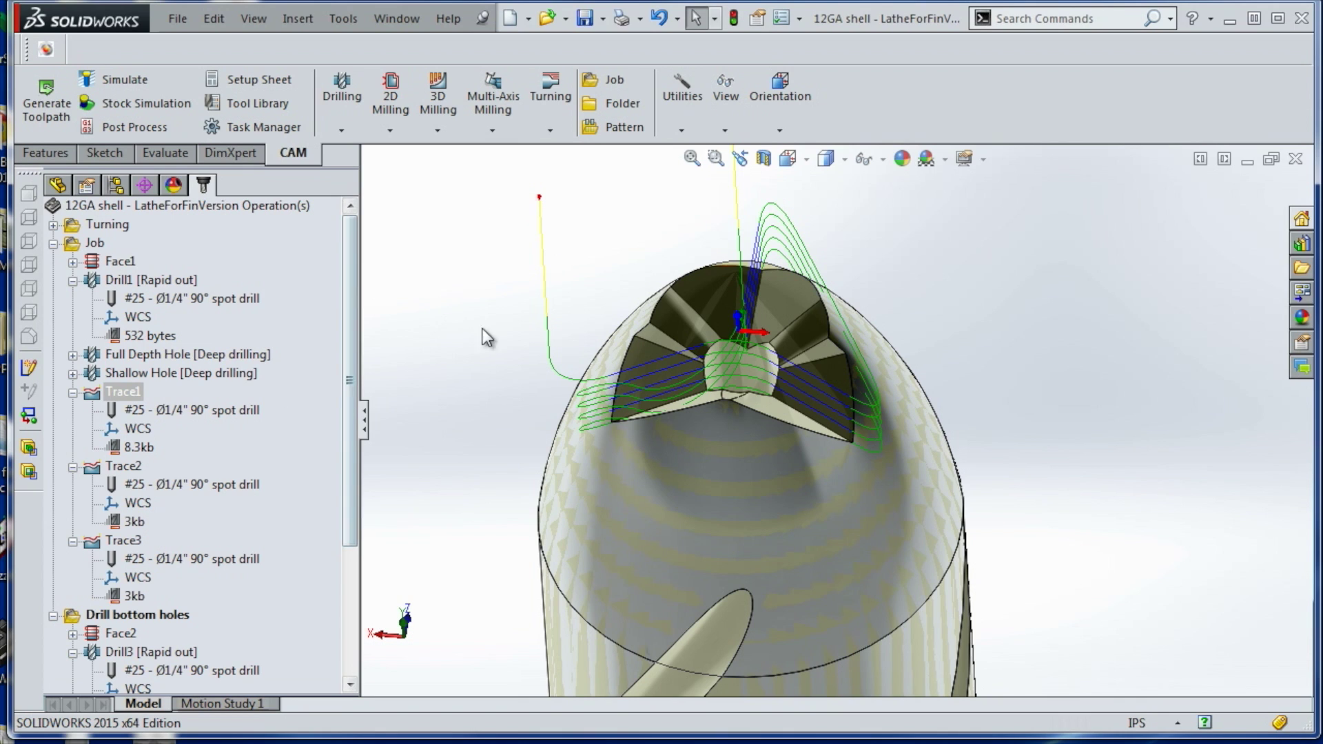
Show the Drill bottom holes job at the shell's base and display its Face2 facing toolpath
scroll(320, 565, down, 3)
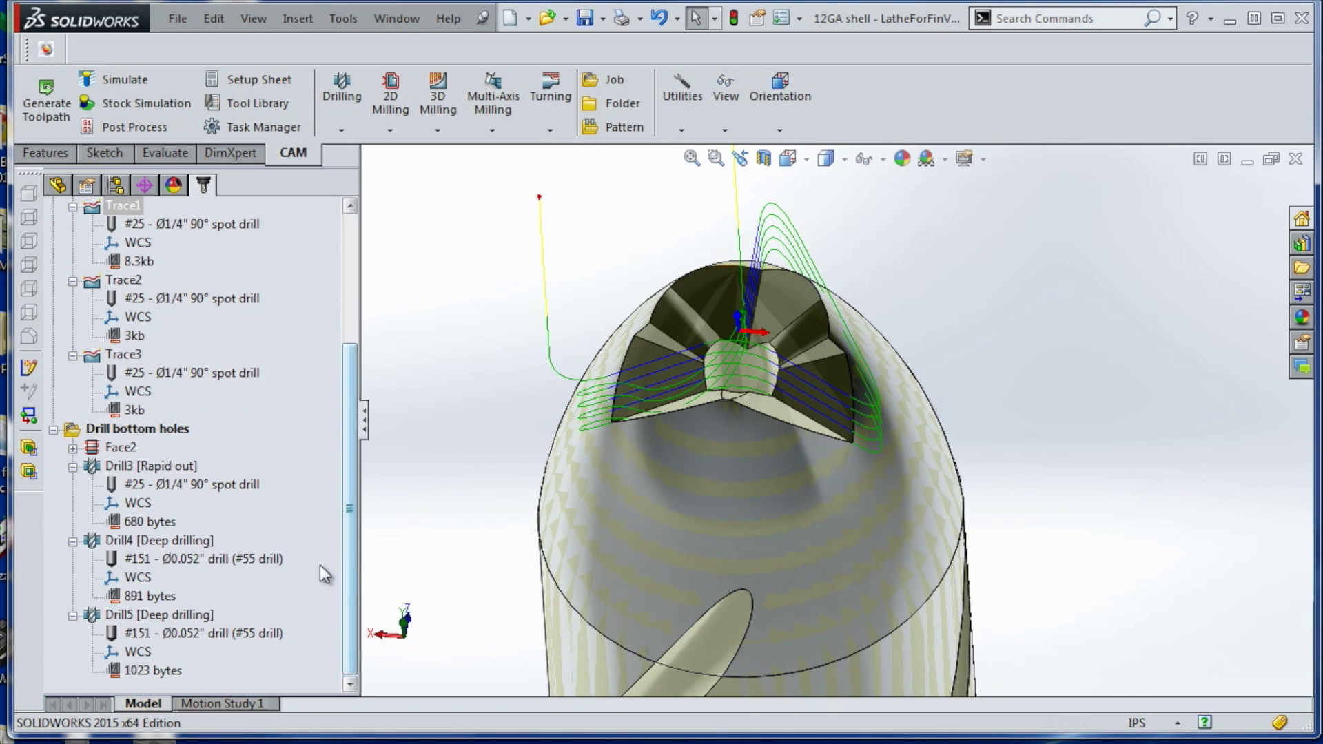
click(130, 432)
middle_drag(573, 561, 609, 423)
scroll(655, 526, up, 4)
middle_drag(656, 526, 865, 317)
scroll(960, 299, down, 3)
click(142, 449)
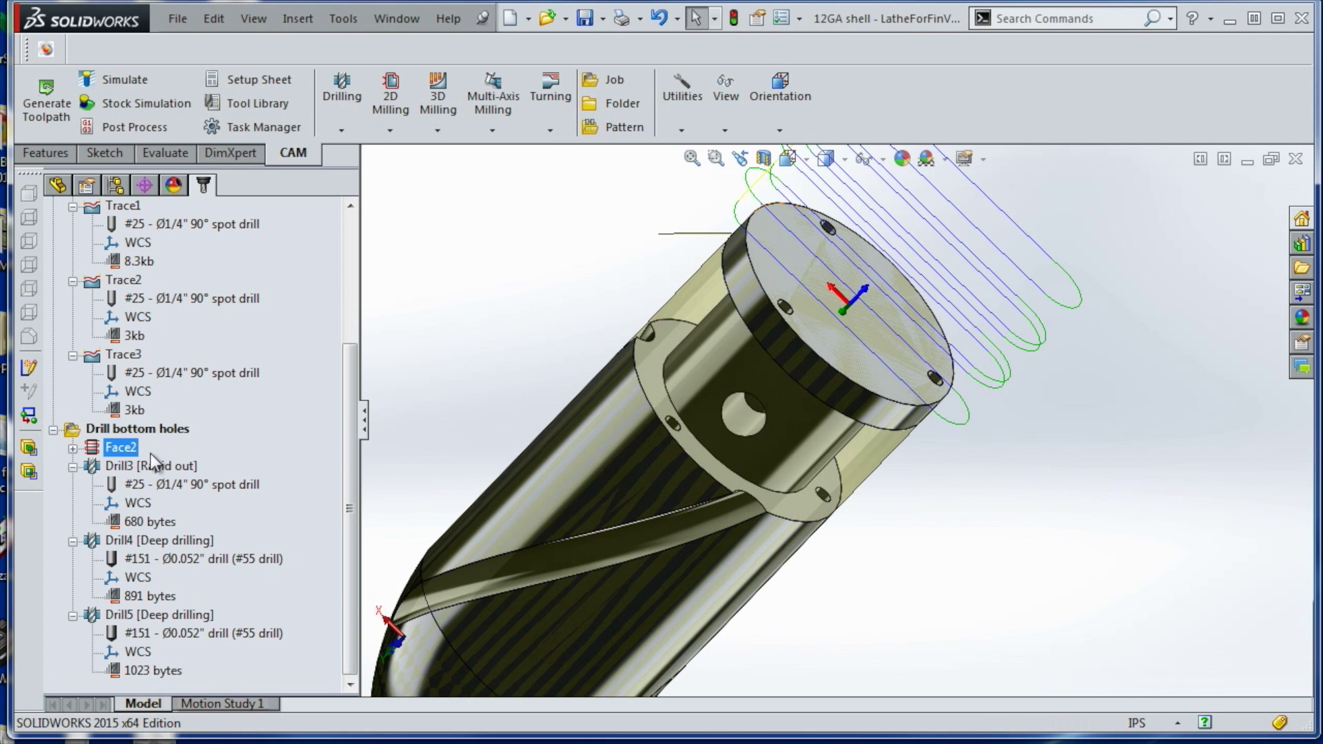
Review the Drill3 spot drilling toolpath and compare the depths reached by the Drill4 and Drill5 deep drilling toolpaths
click(150, 466)
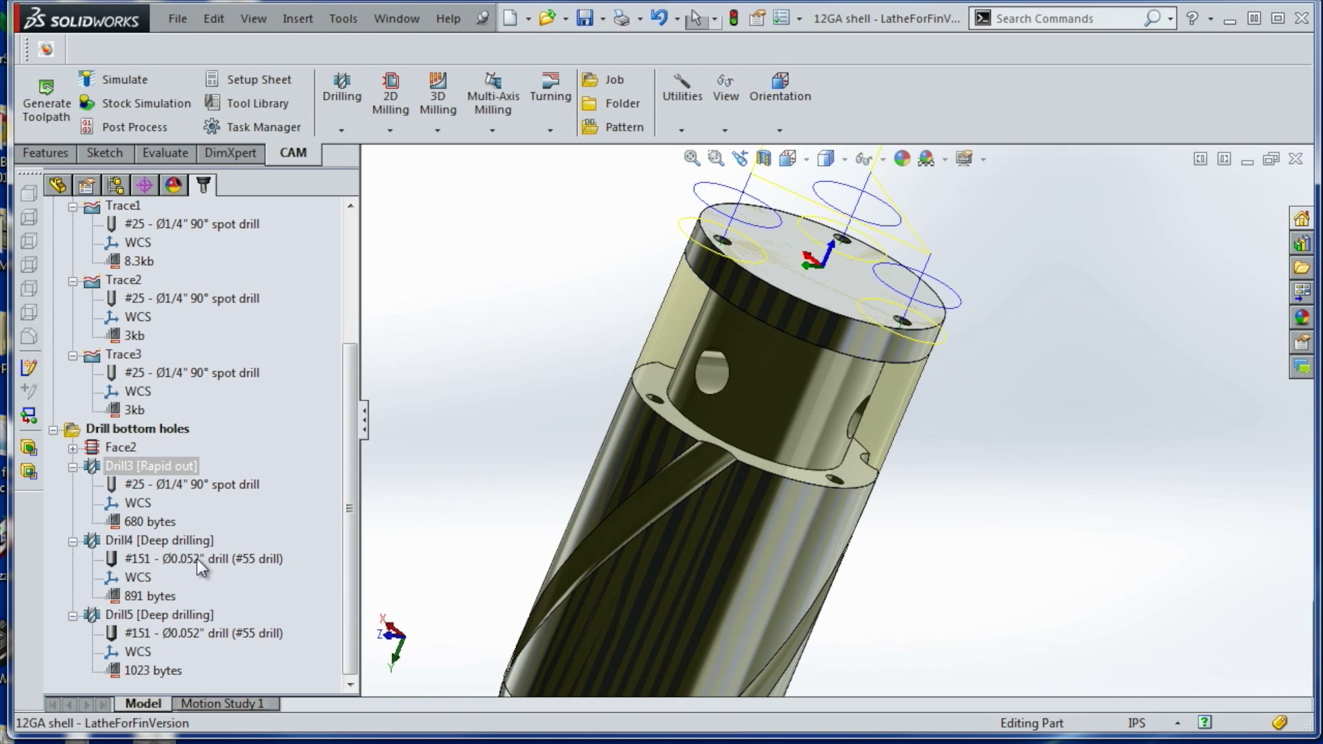
click(199, 559)
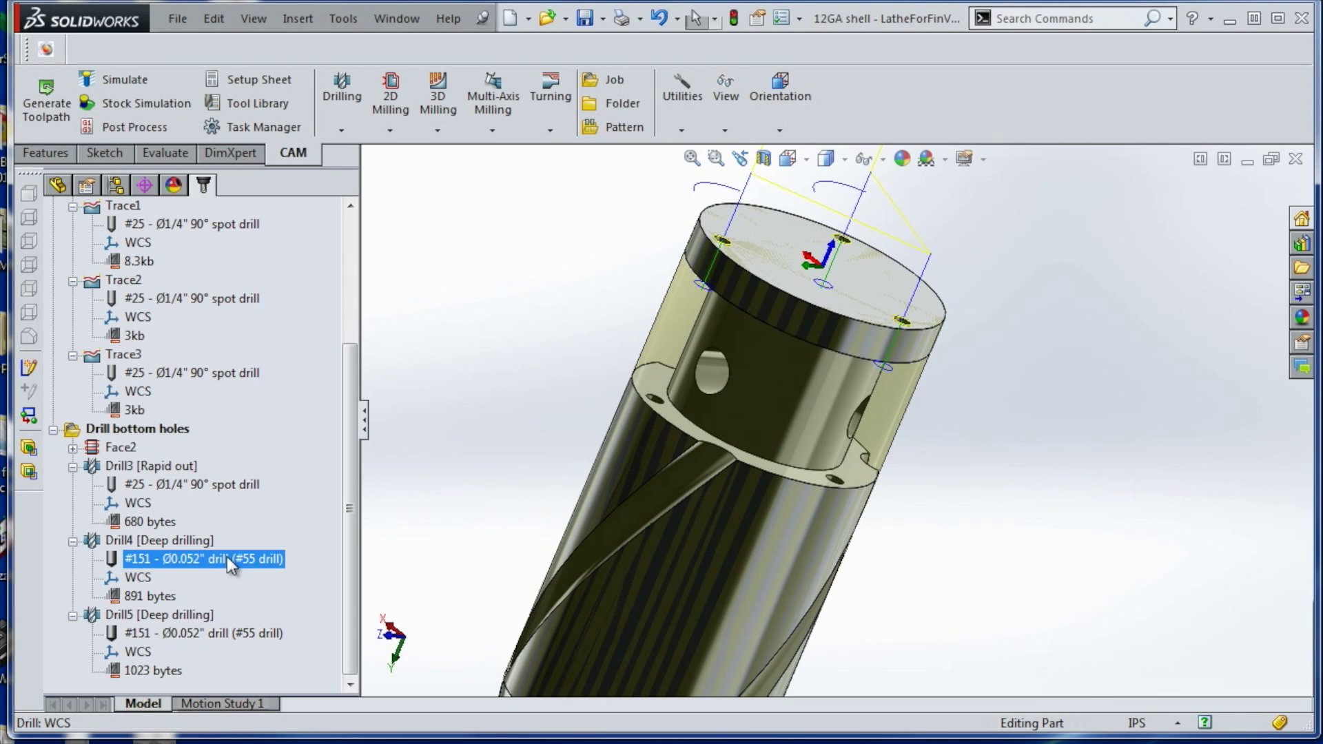
click(182, 540)
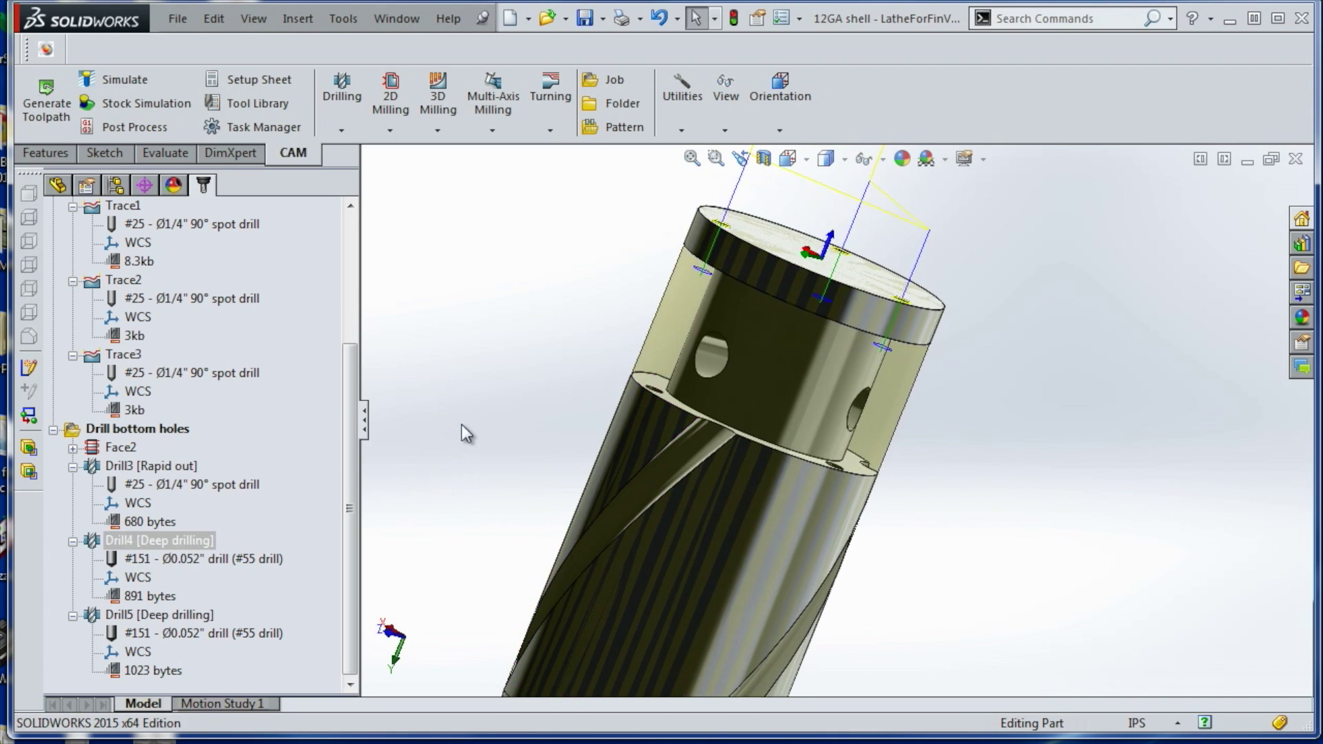
middle_drag(812, 347, 799, 304)
scroll(736, 254, down, 2)
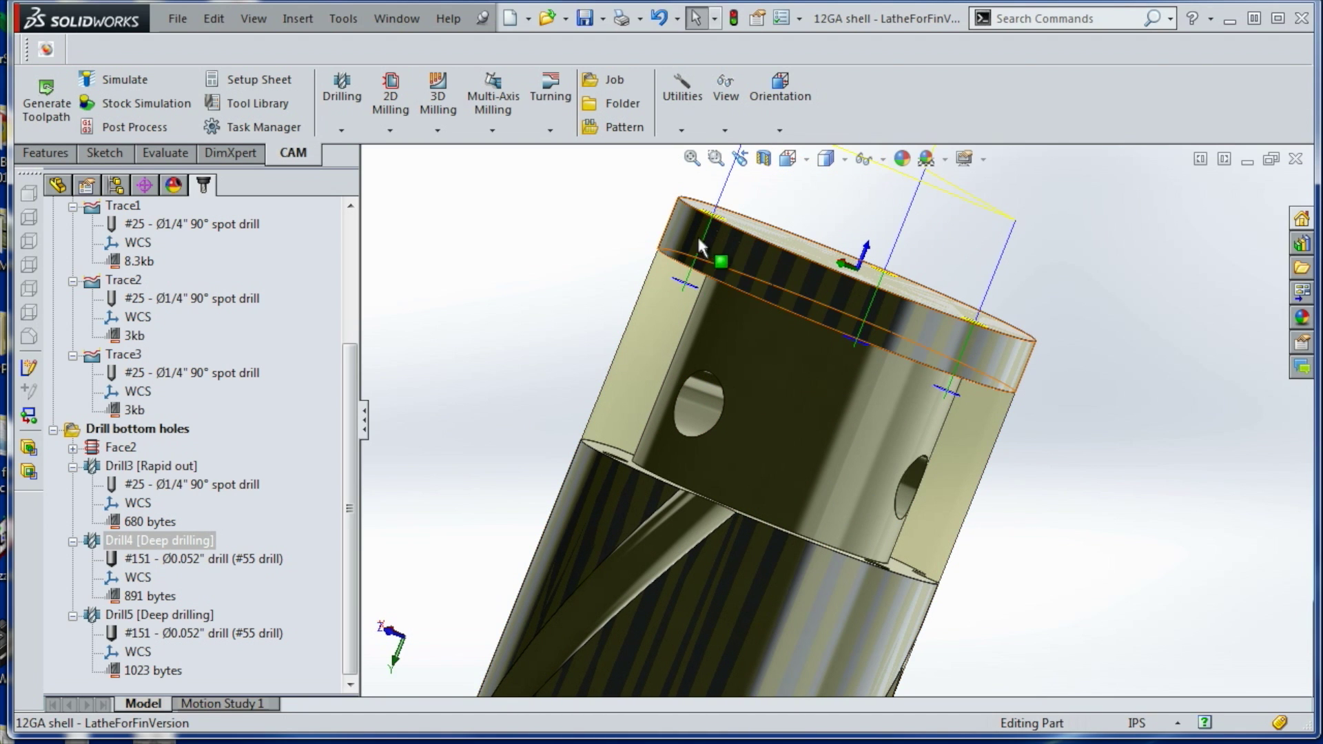
click(172, 616)
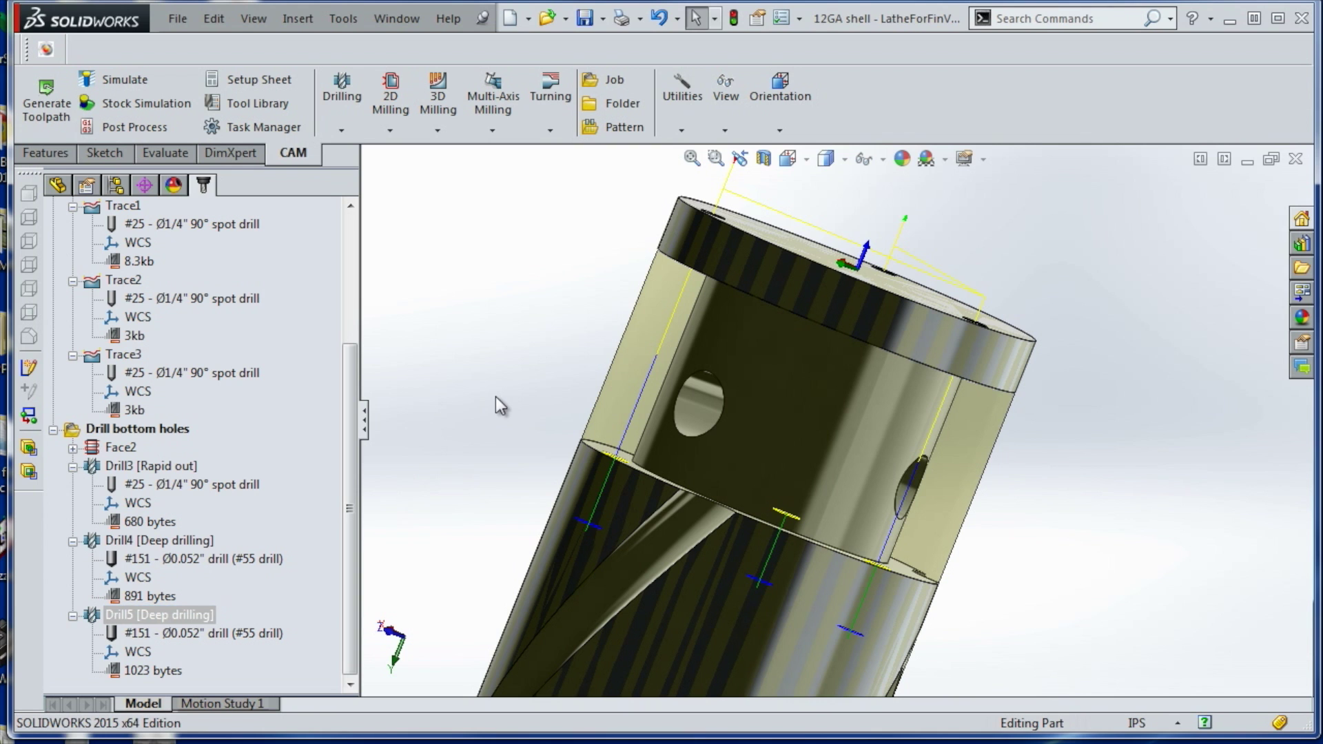
Close the 12GA shell part without saving and open the Flap part from the assembly
click(1296, 158)
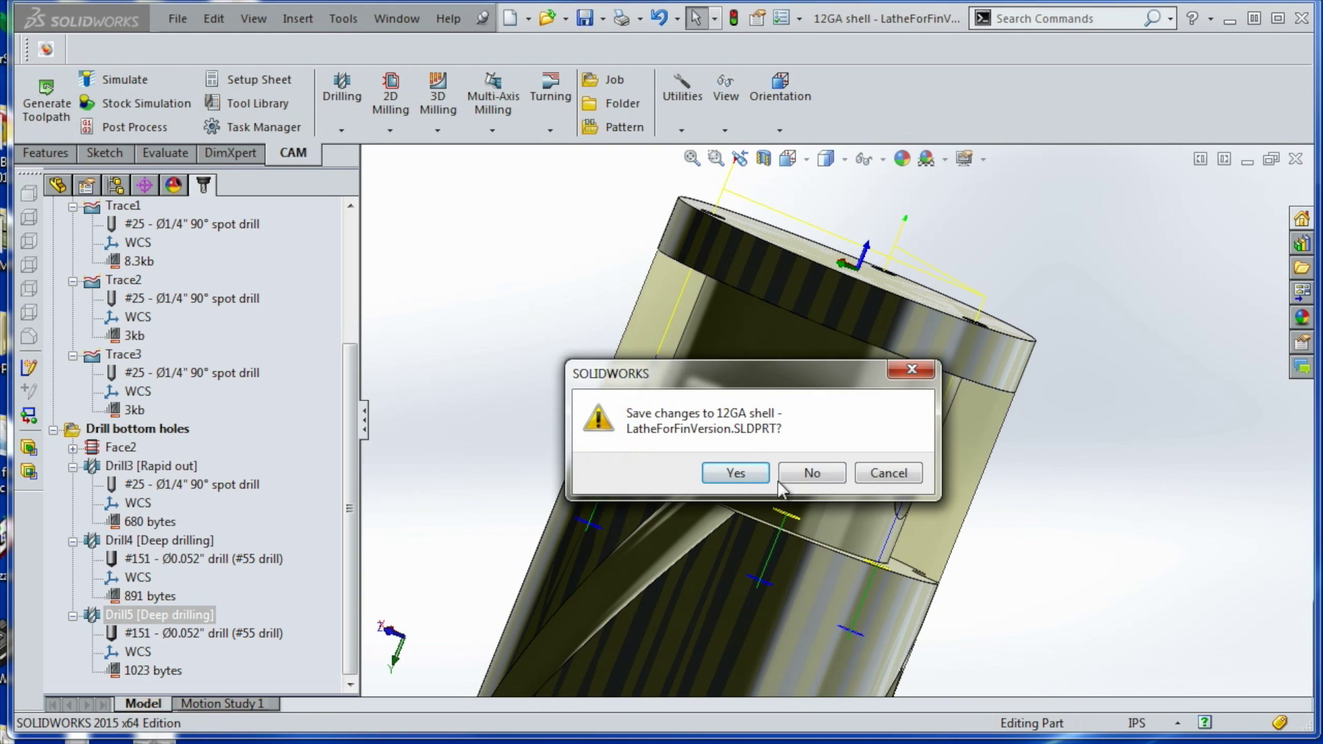
click(801, 473)
click(799, 489)
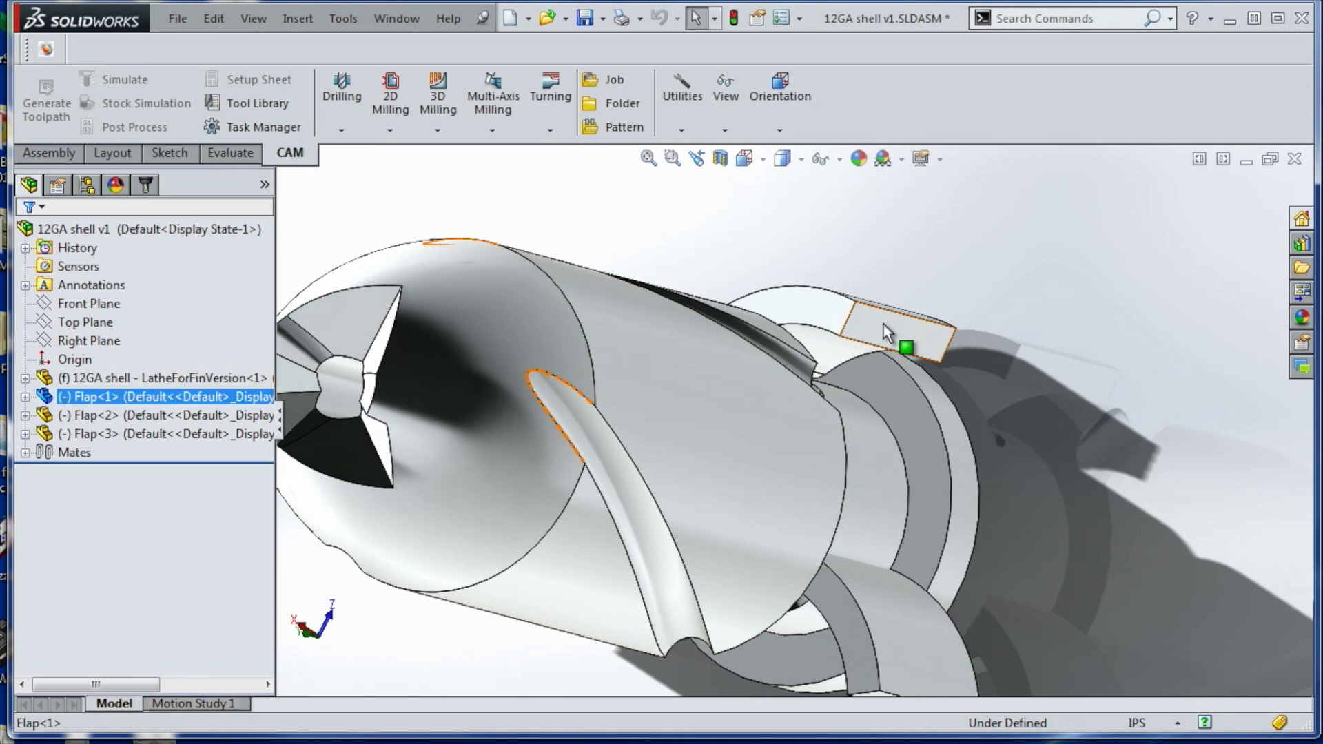
right_click(887, 333)
click(895, 247)
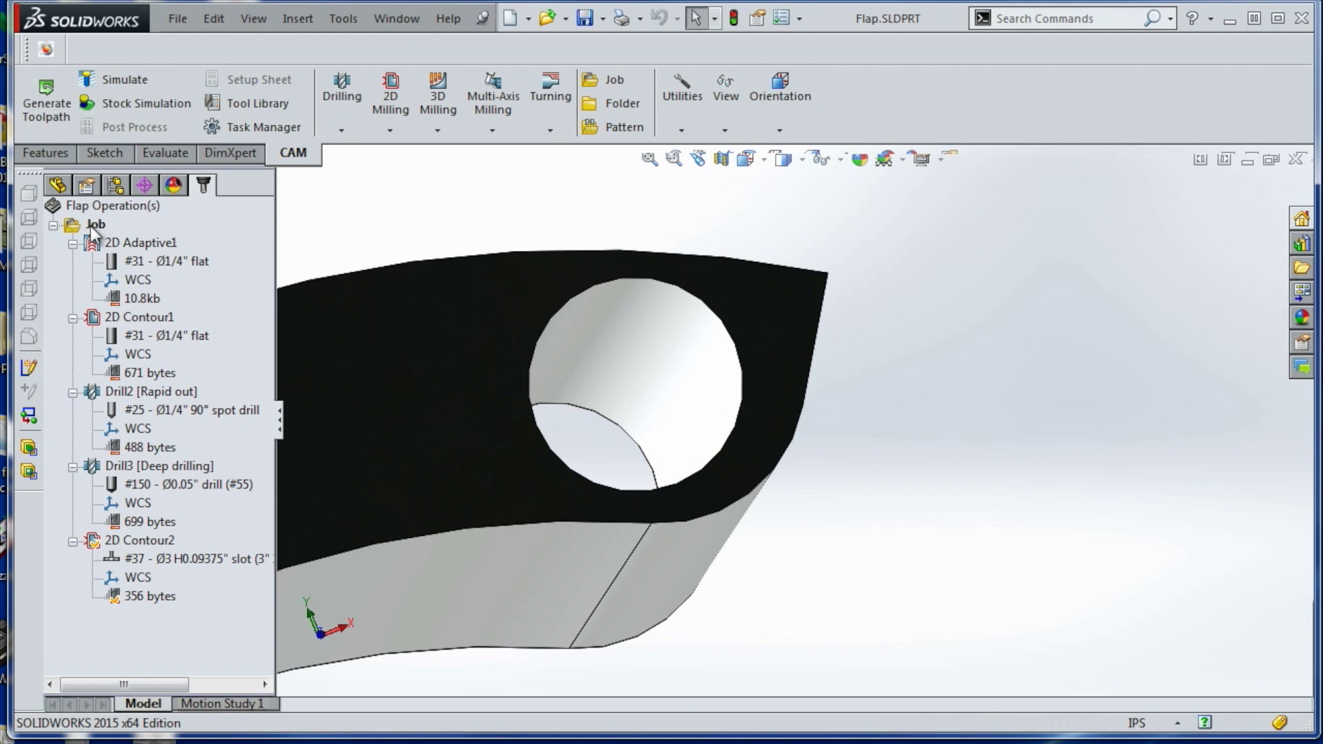
Review the Flap job's stock settings, including its extruded stock sketch and height, and close the job settings
click(93, 224)
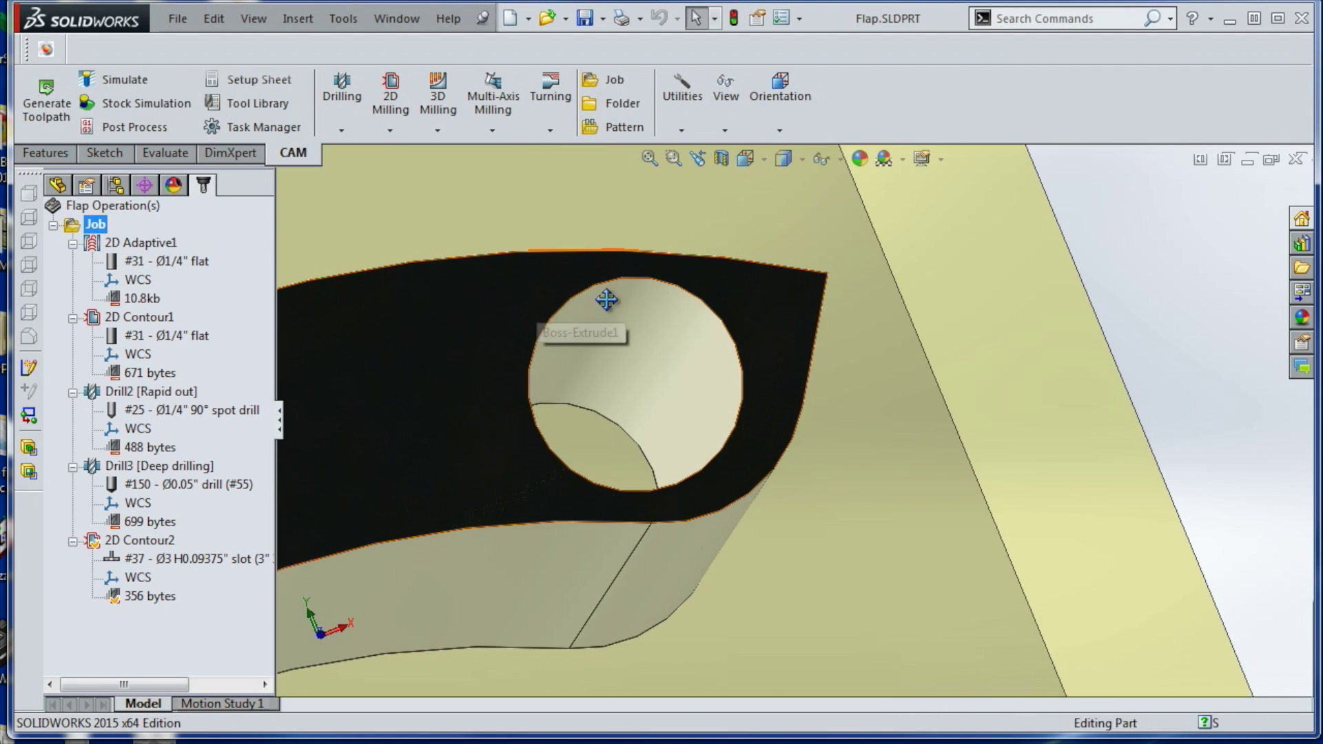
scroll(744, 395, up, 8)
ctrl+middle_drag(606, 299, 672, 299)
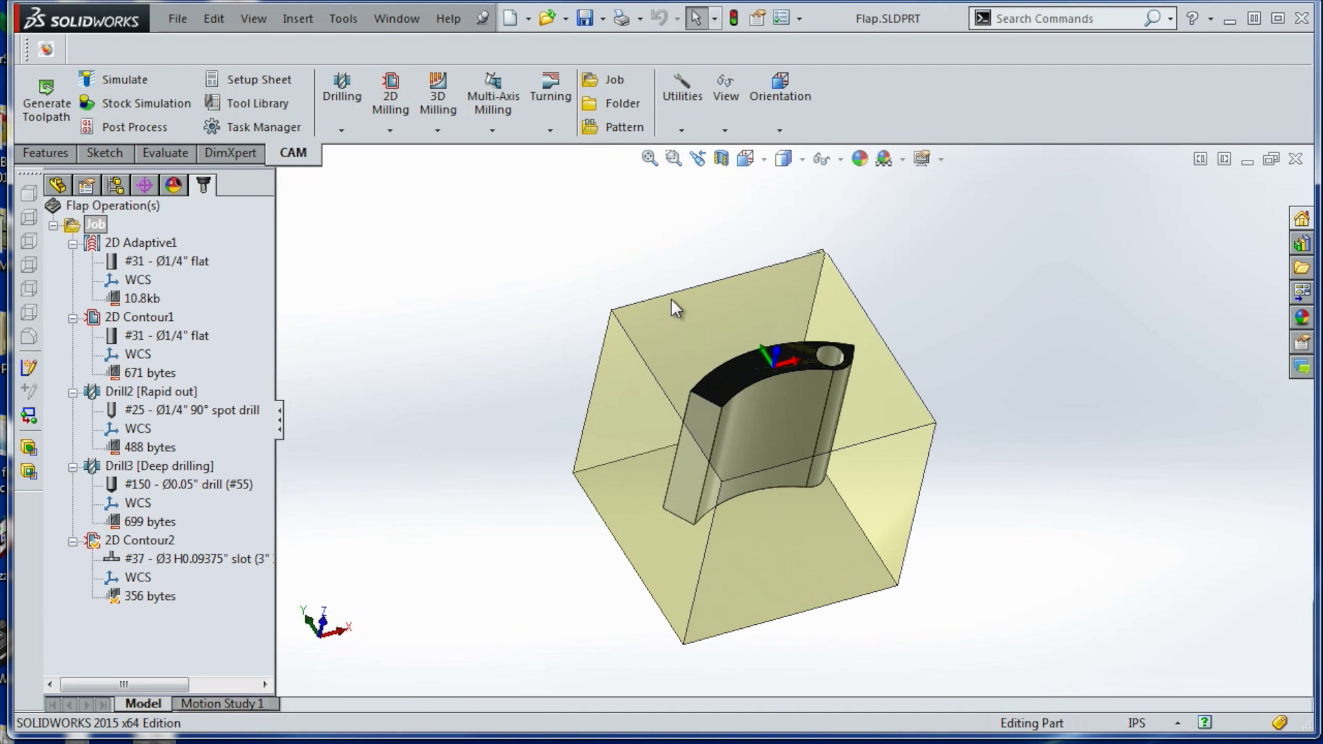
right_click(90, 228)
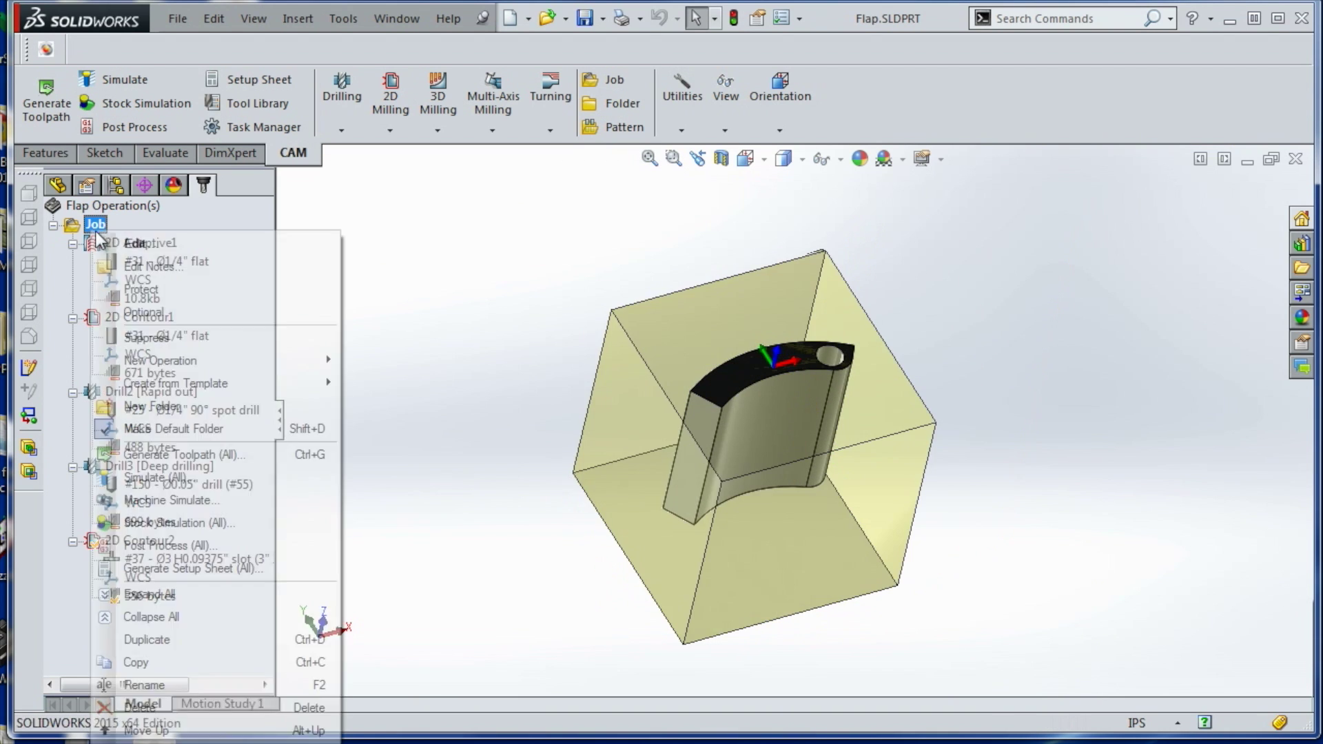
click(108, 239)
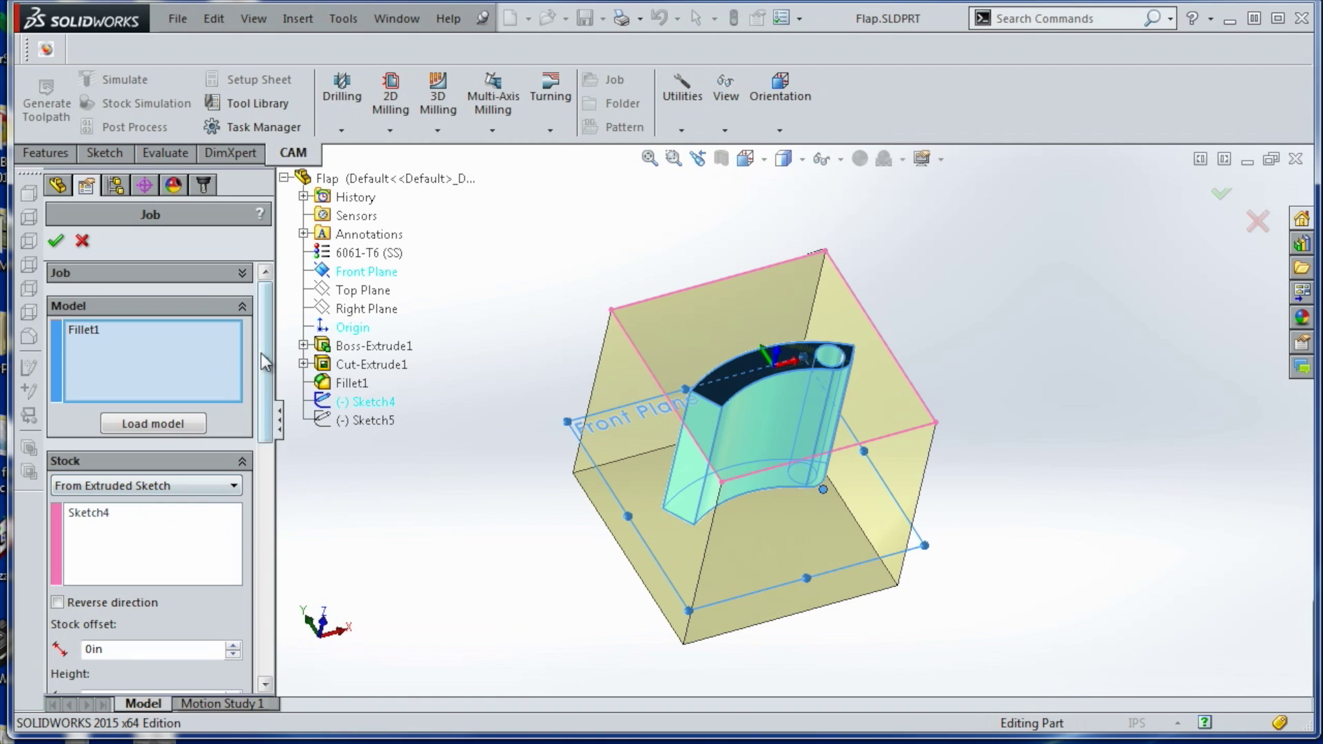
drag(262, 353, 255, 432)
click(100, 322)
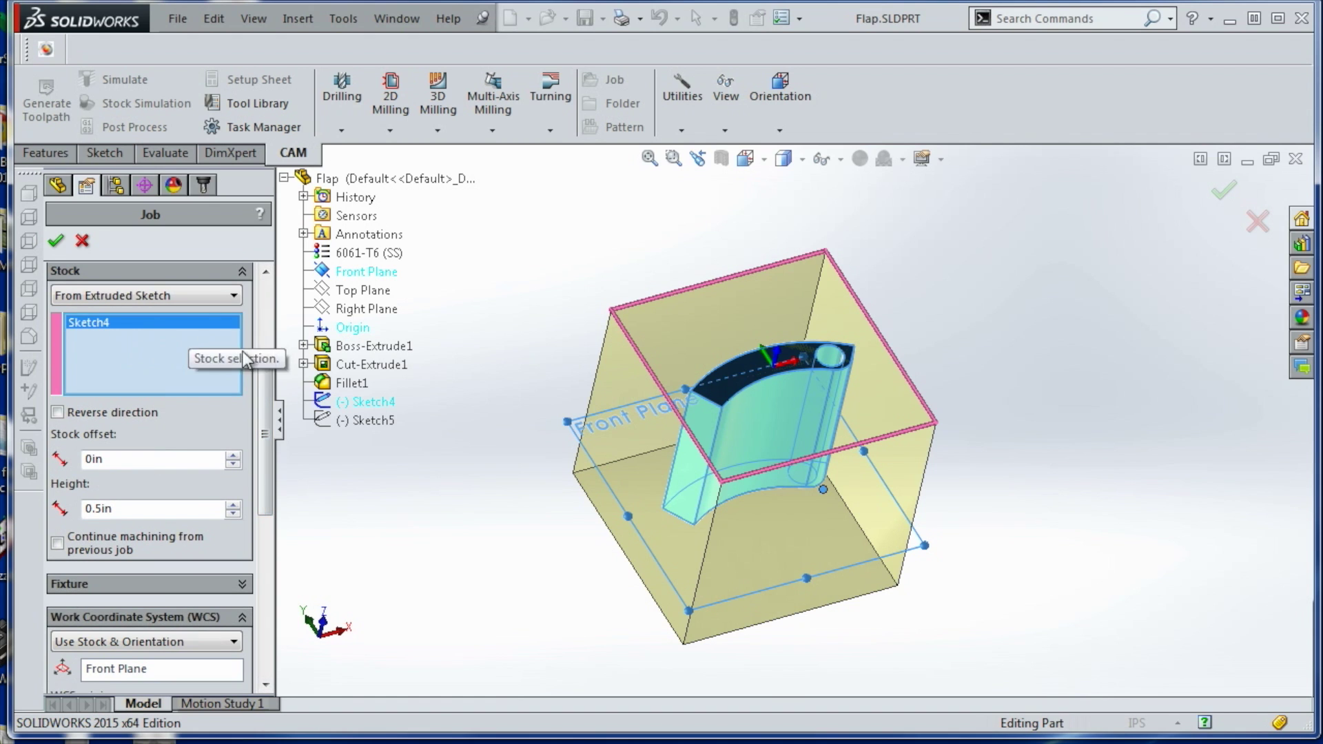
click(56, 240)
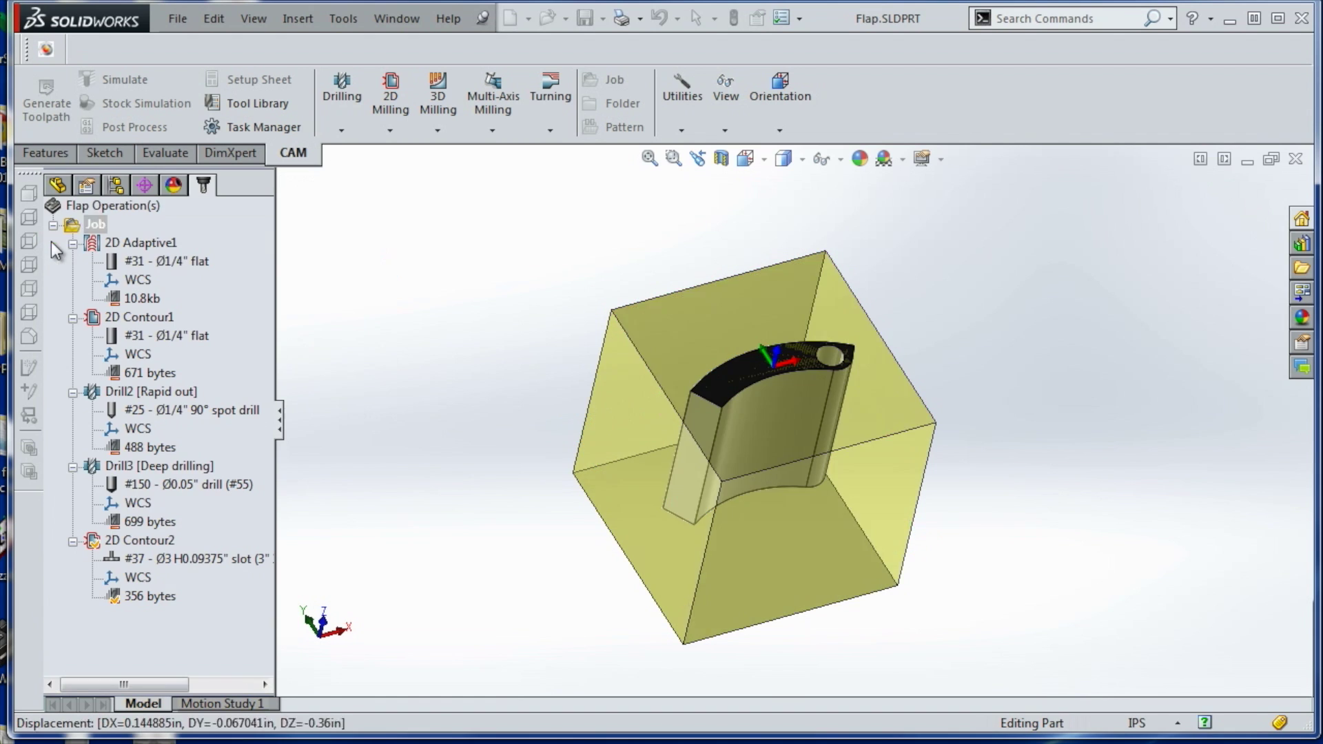
Highlight the stock outline Sketch4 around the flap, open it to check its dimensions and exit the sketch
click(58, 186)
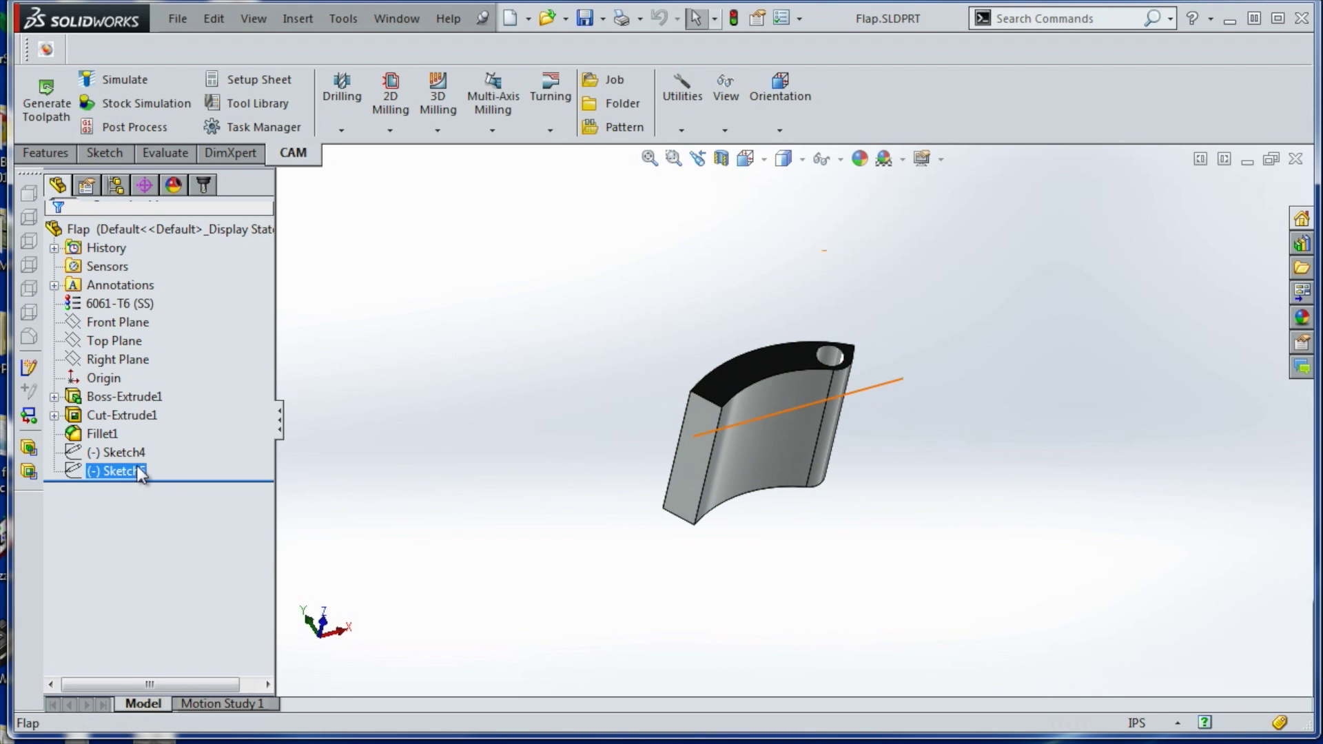
click(116, 452)
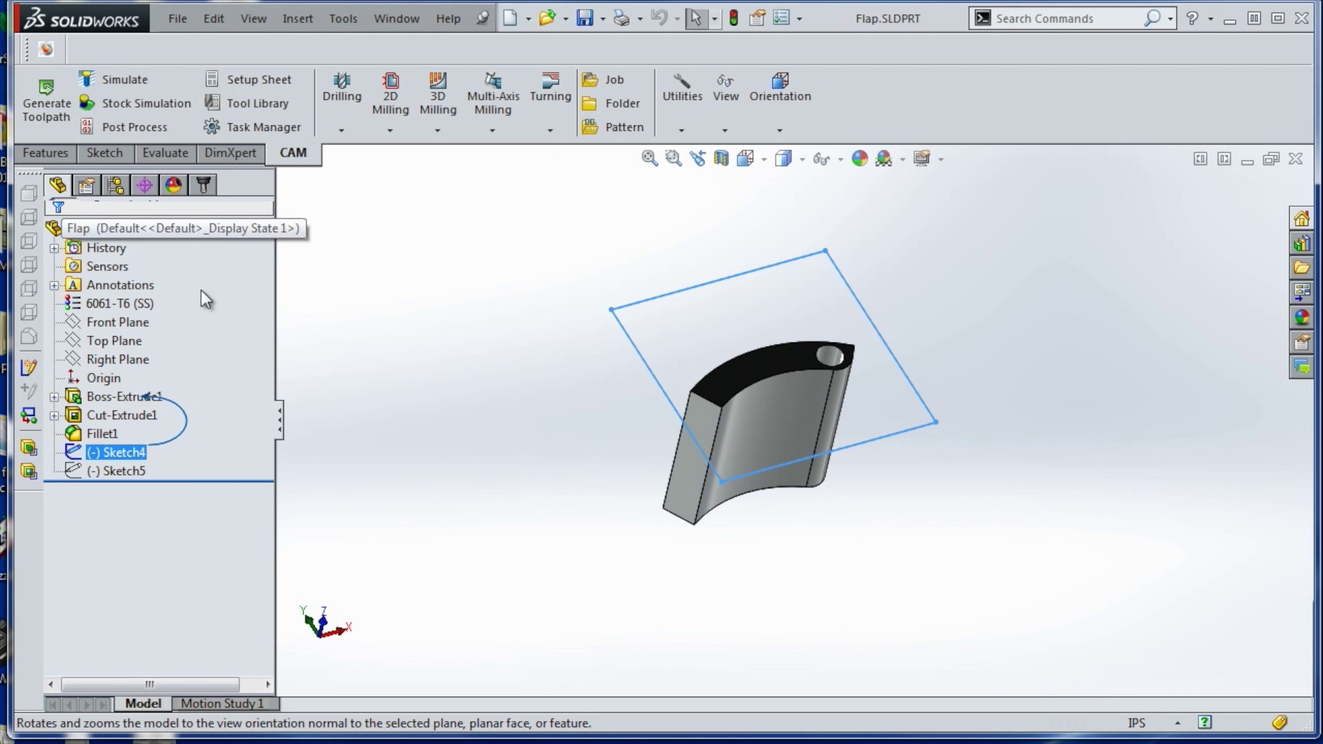
mouse_move(496, 380)
middle_down()
mouse_move(470, 383)
mouse_move(482, 403)
middle_up()
click(634, 333)
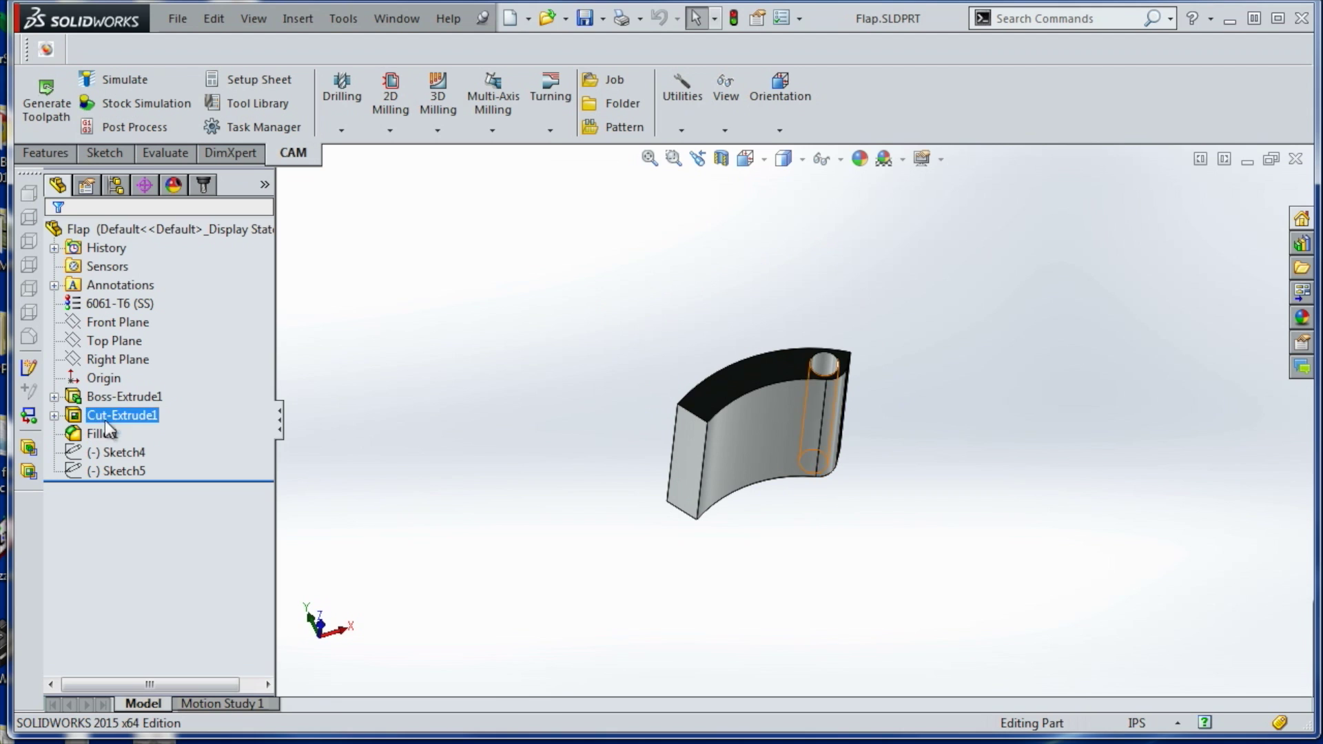
click(117, 454)
right_click(118, 453)
click(131, 395)
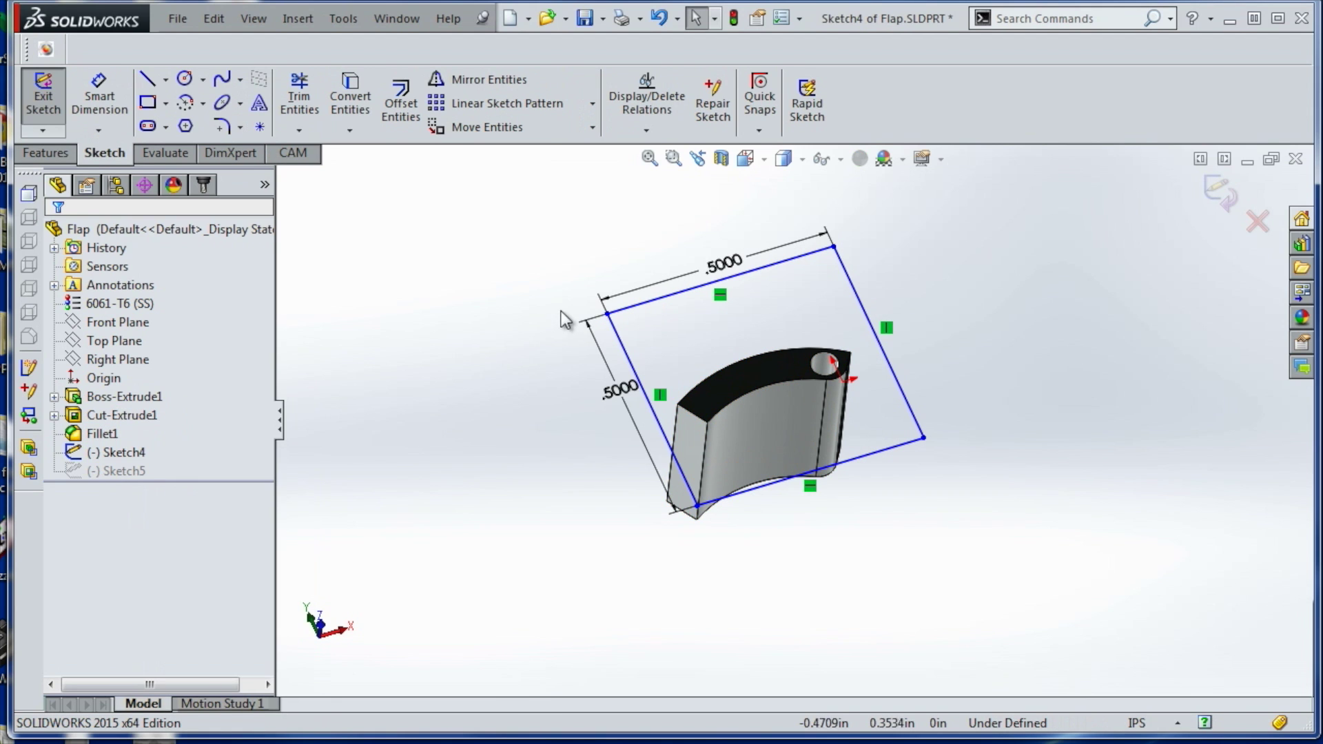
click(43, 93)
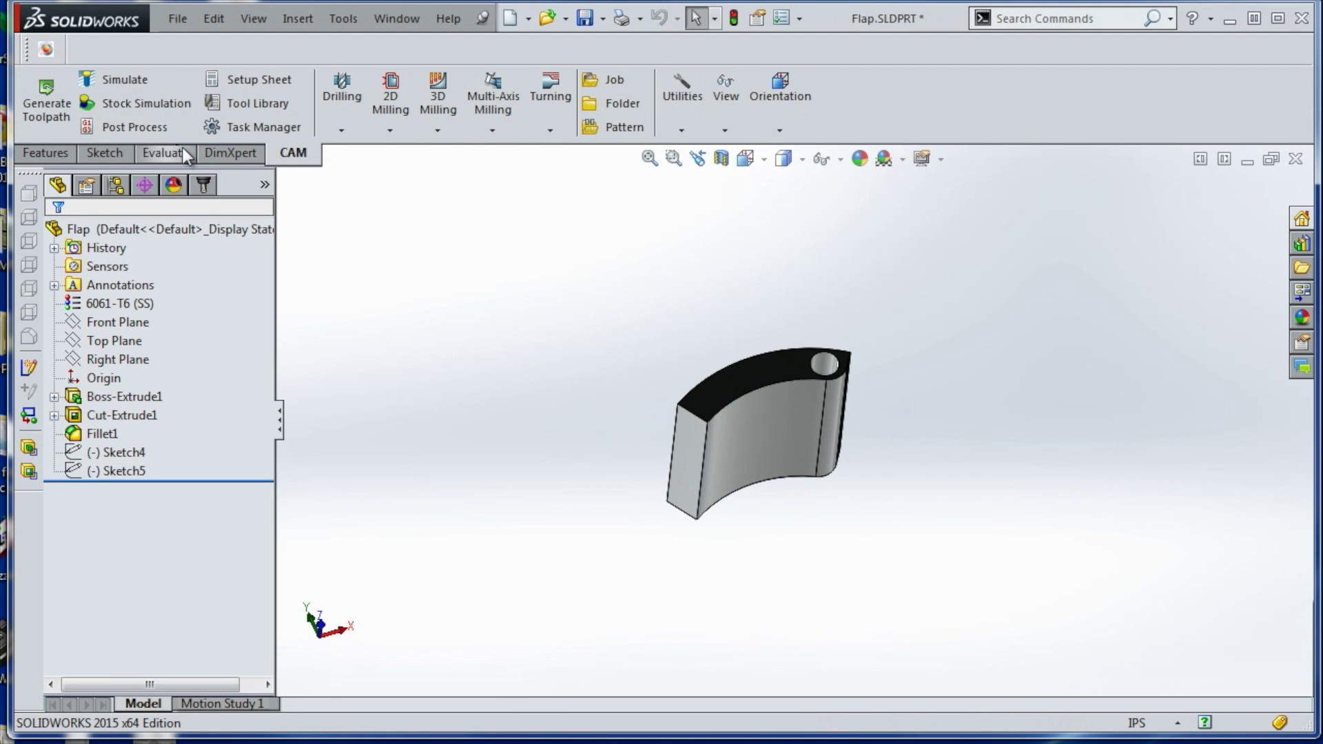
Open the 2D Adaptive1 operation for editing and check its spindle speed and cutting feedrate
click(203, 186)
click(137, 243)
right_click(138, 242)
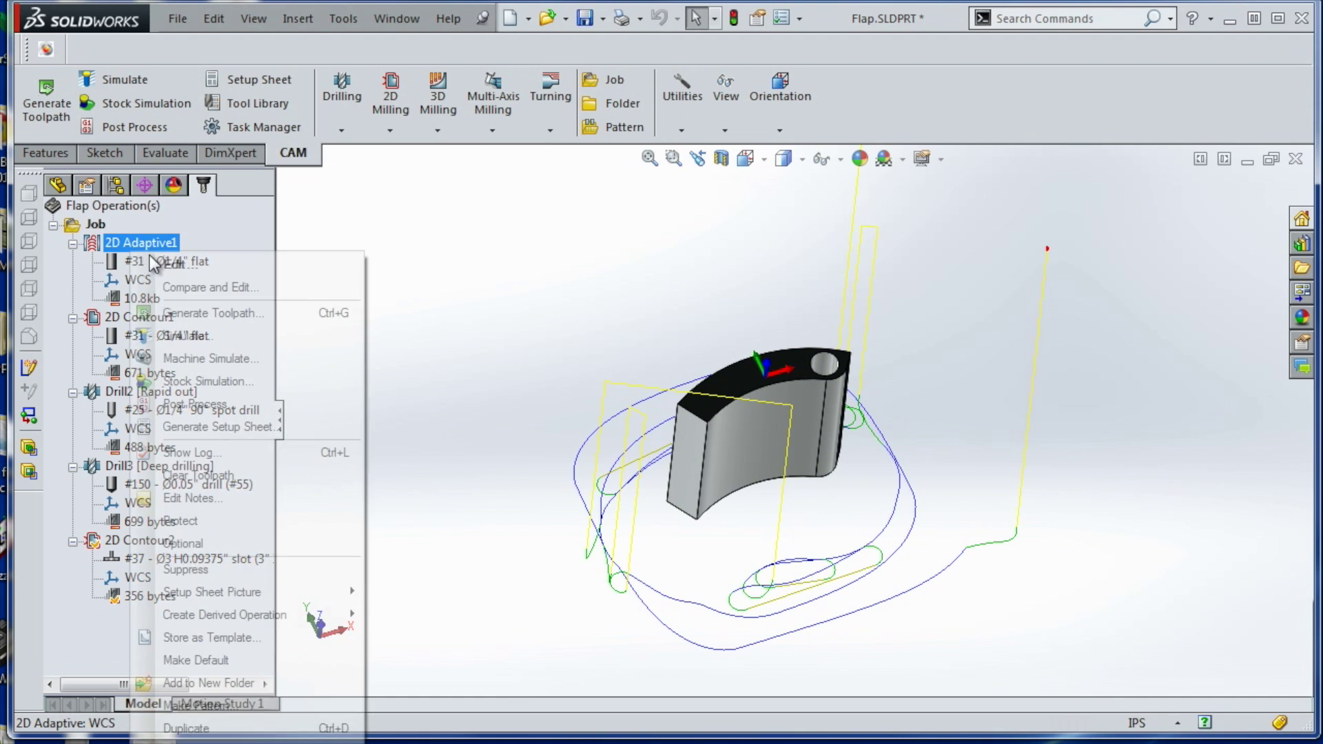
click(158, 258)
scroll(243, 377, down, 3)
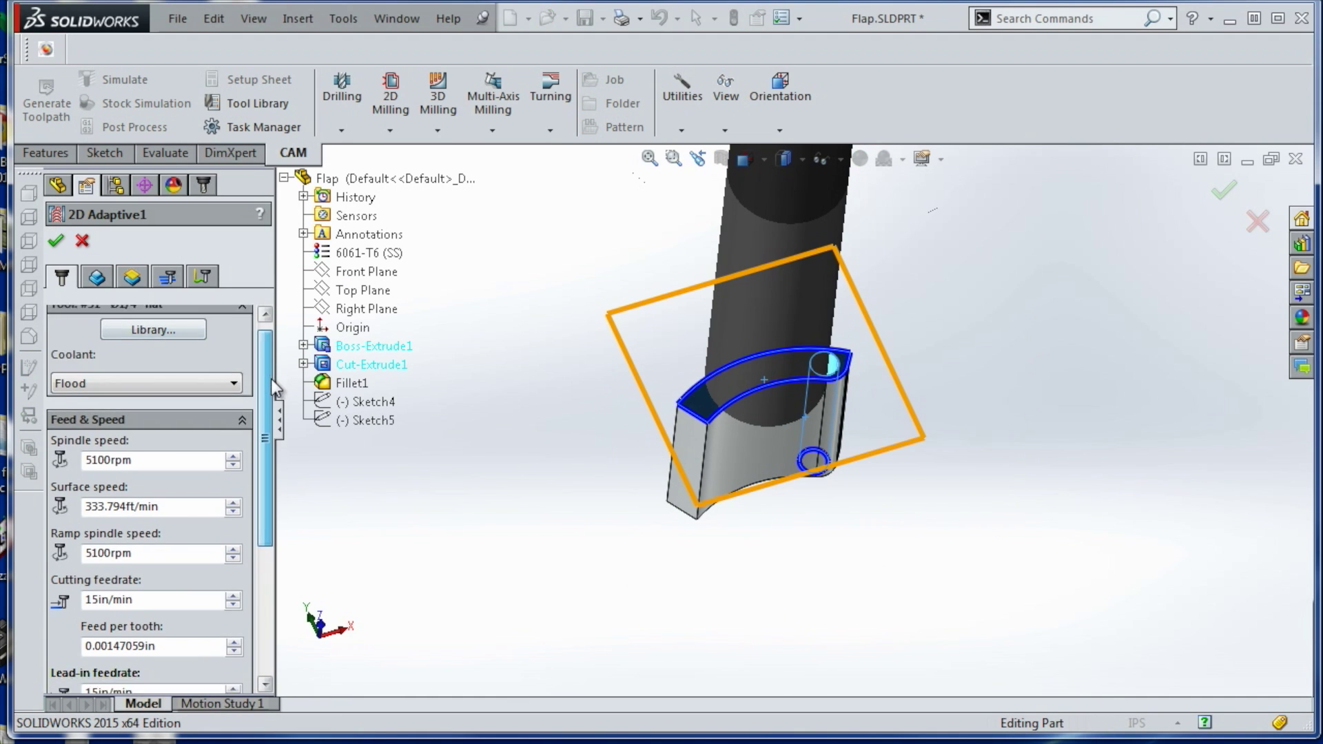
drag(154, 364, 64, 368)
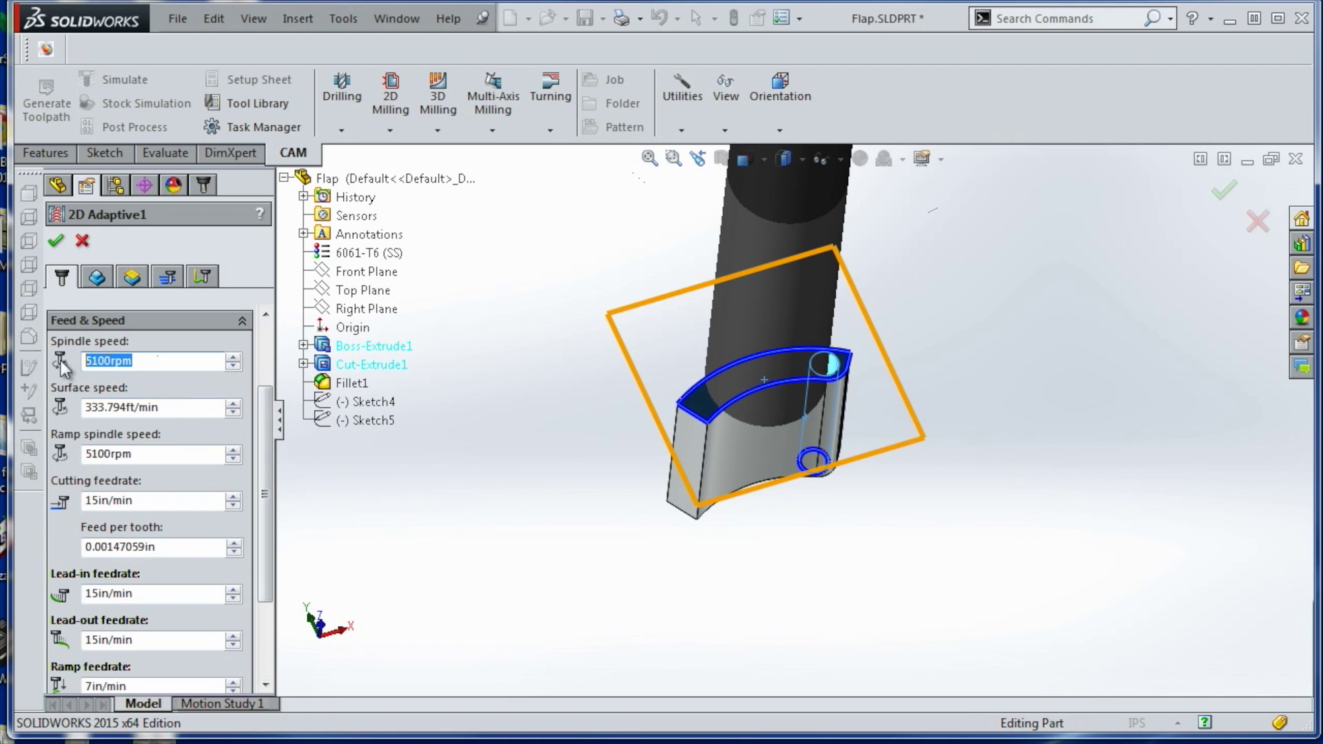
double_click(156, 498)
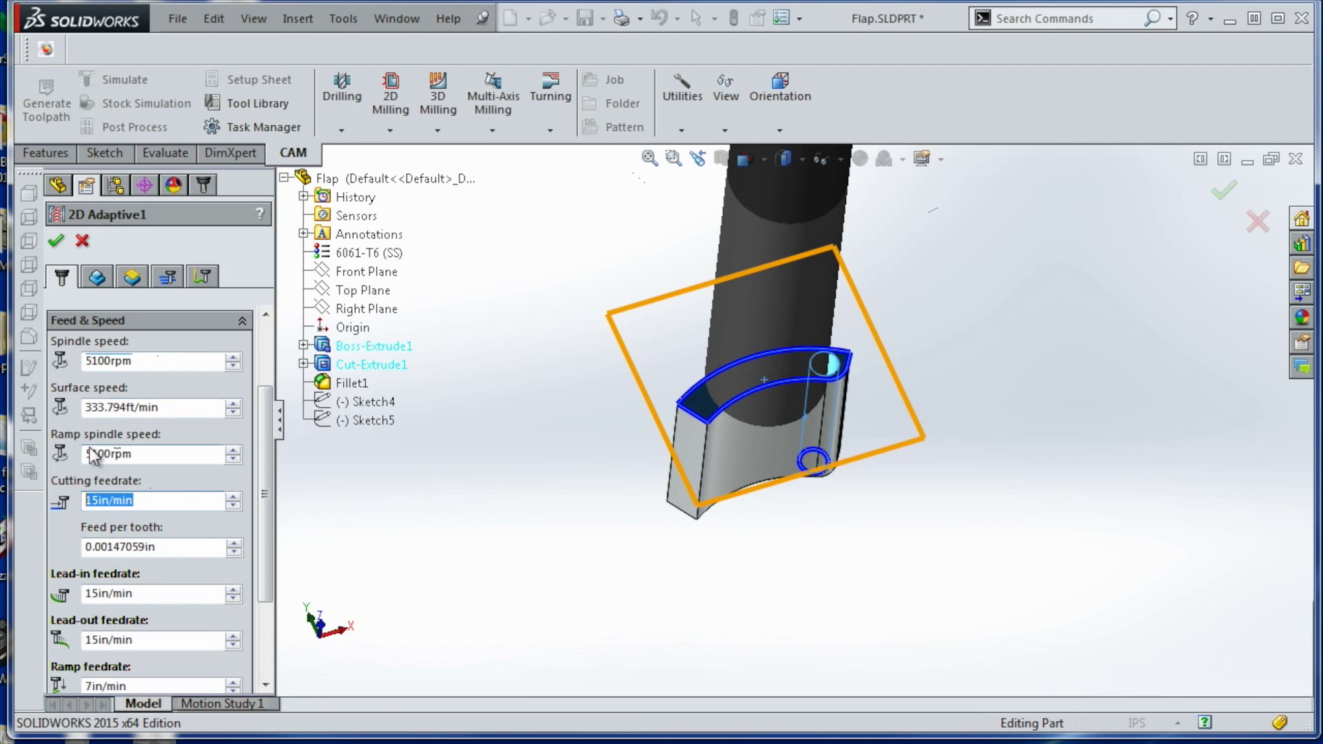
Review 2D Adaptive1's geometry, heights, passes and linking settings, and close the operation
click(89, 284)
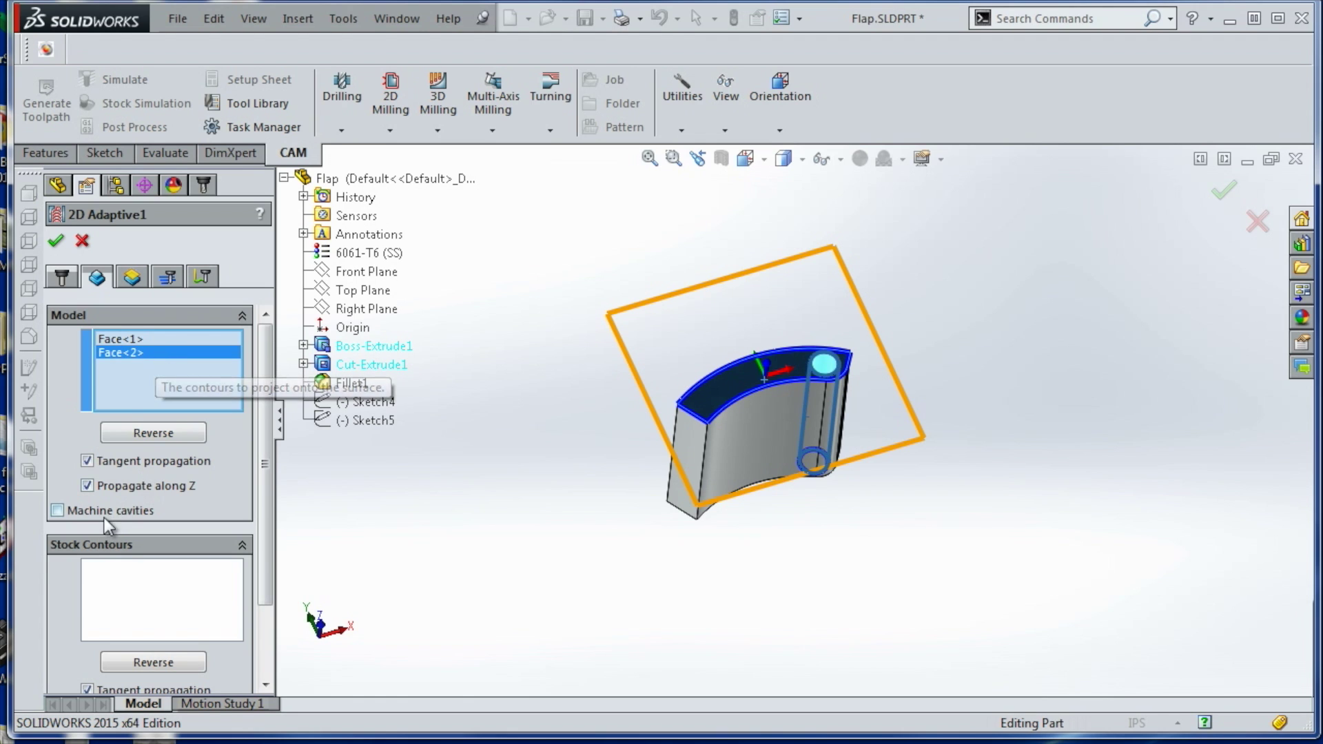
click(132, 278)
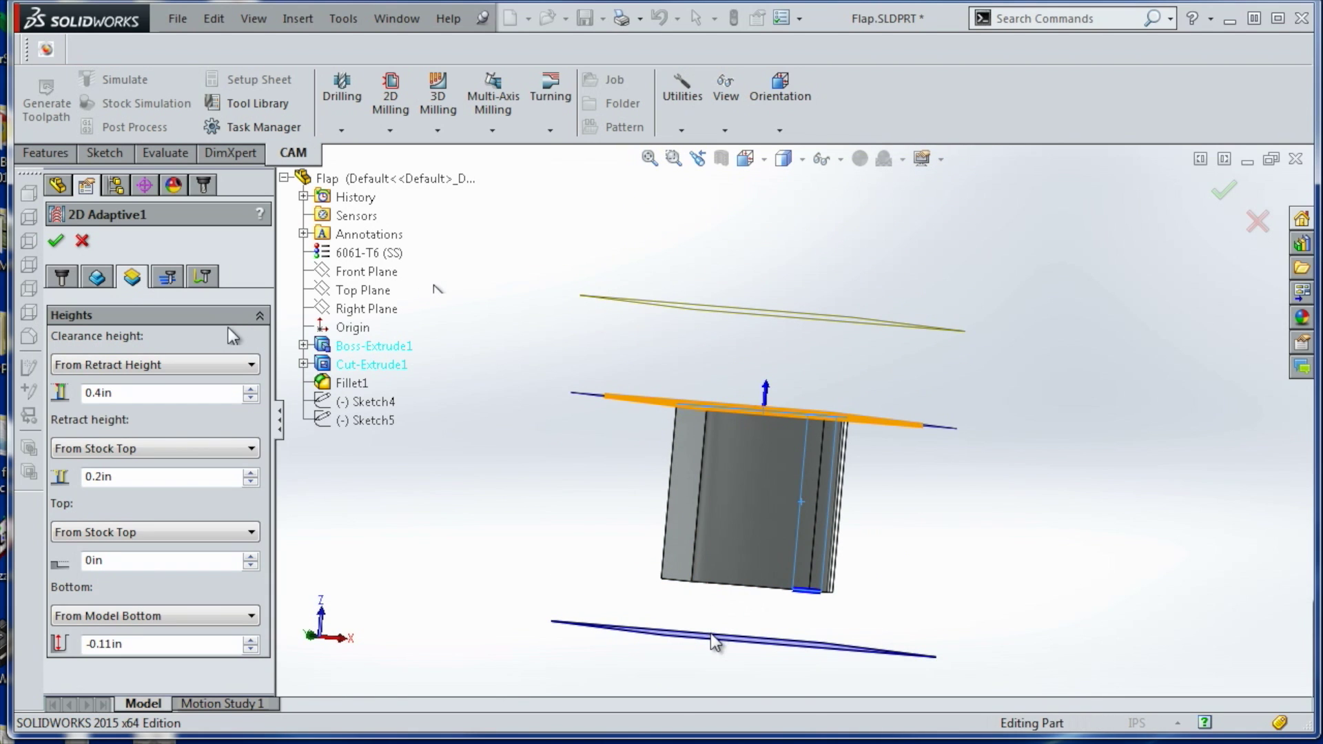
click(167, 278)
click(202, 277)
click(167, 277)
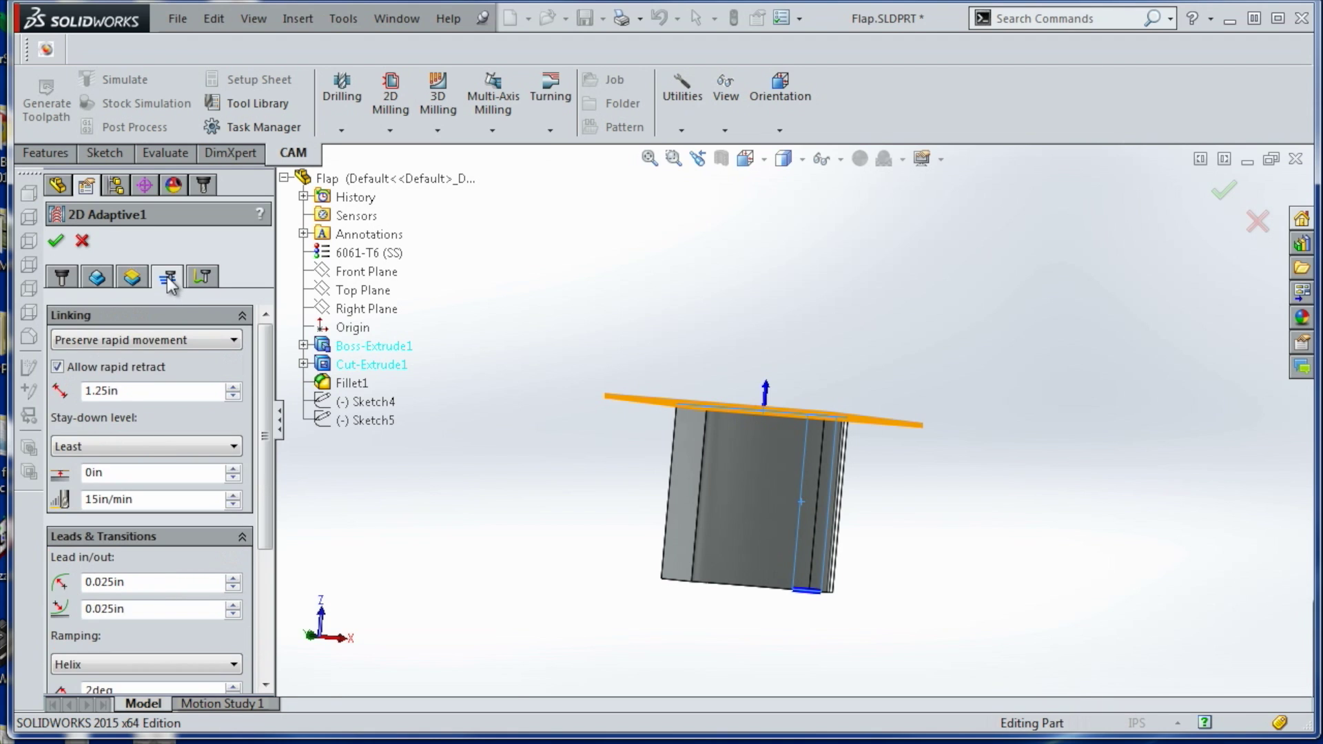
click(201, 277)
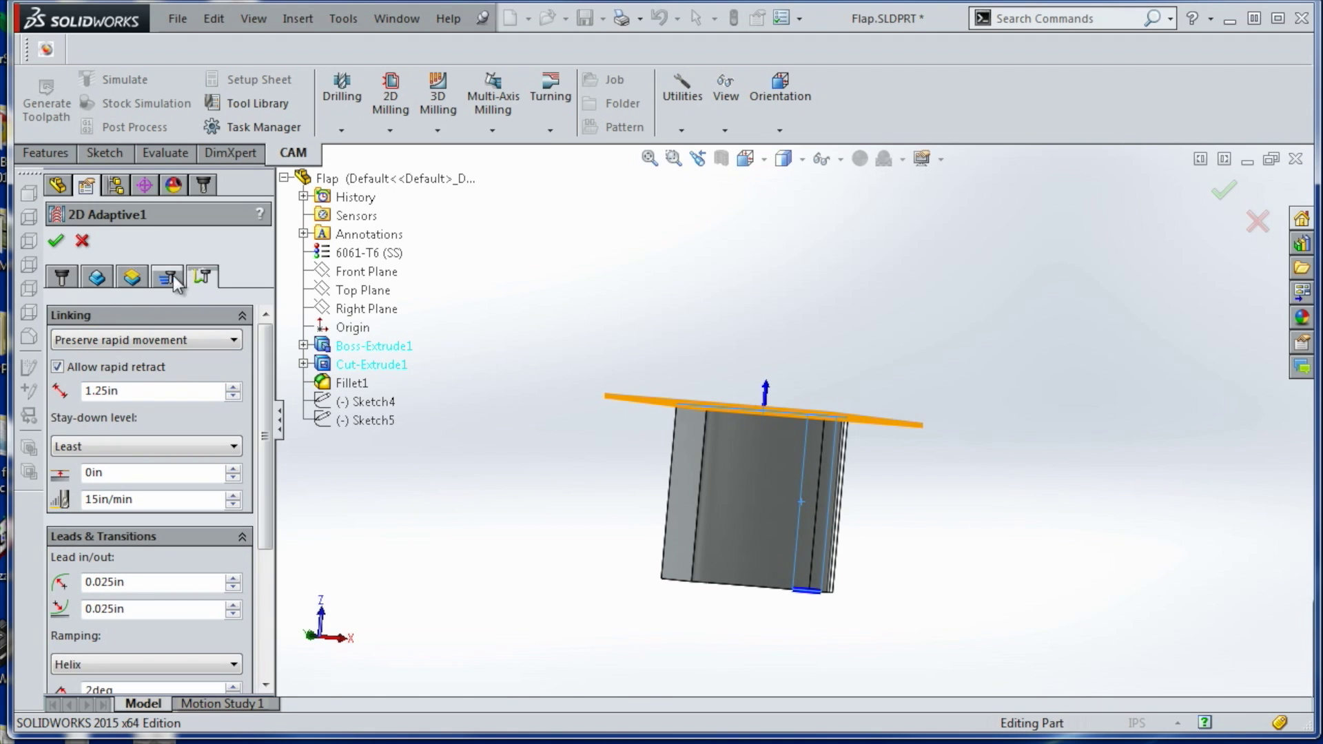
click(56, 241)
Display the toolpaths of 2D Contour1, Drill2 and Drill3 on the flap one after another
click(141, 320)
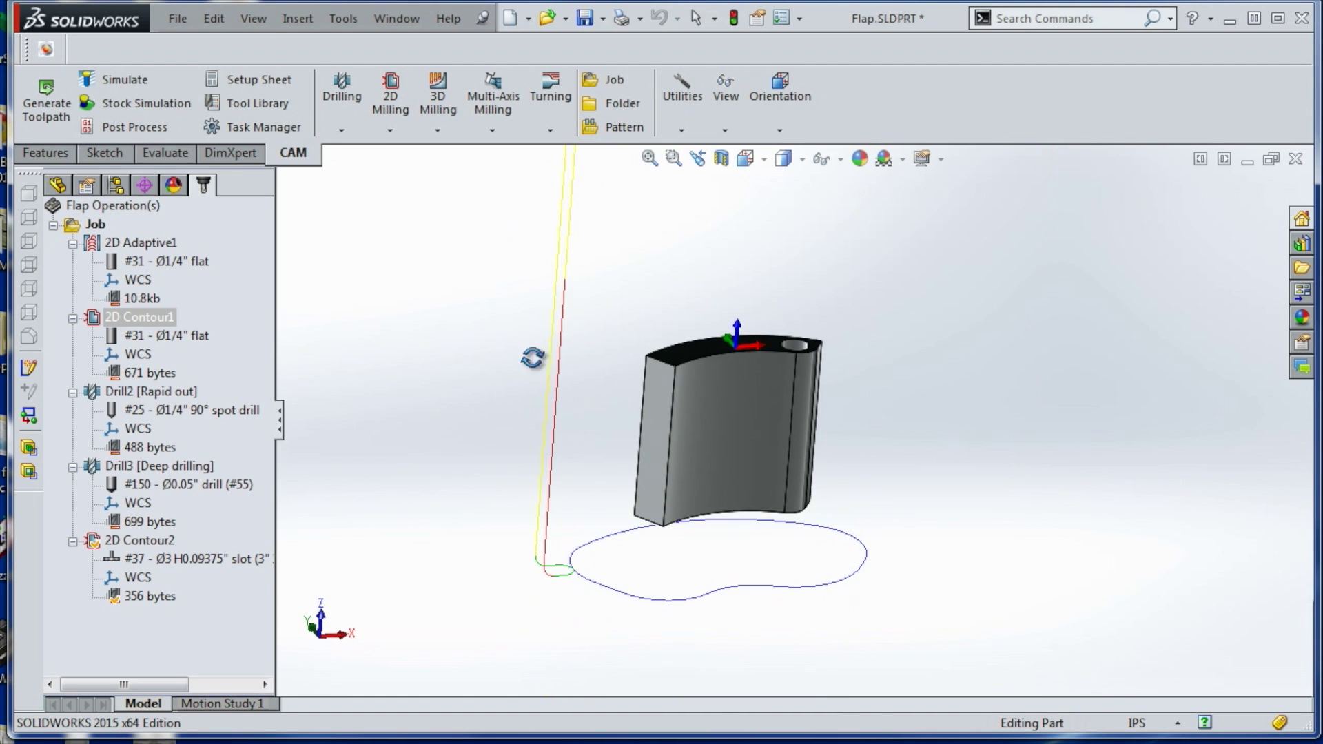
click(147, 392)
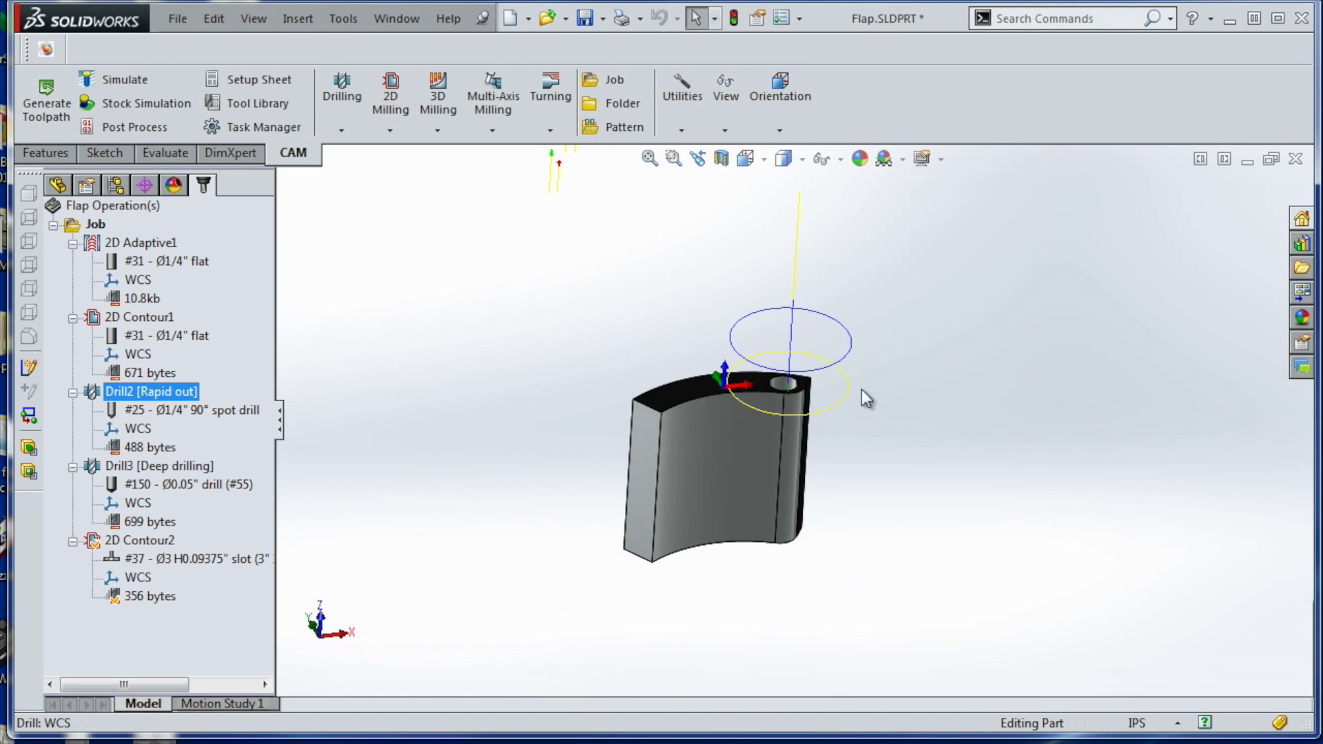
click(176, 466)
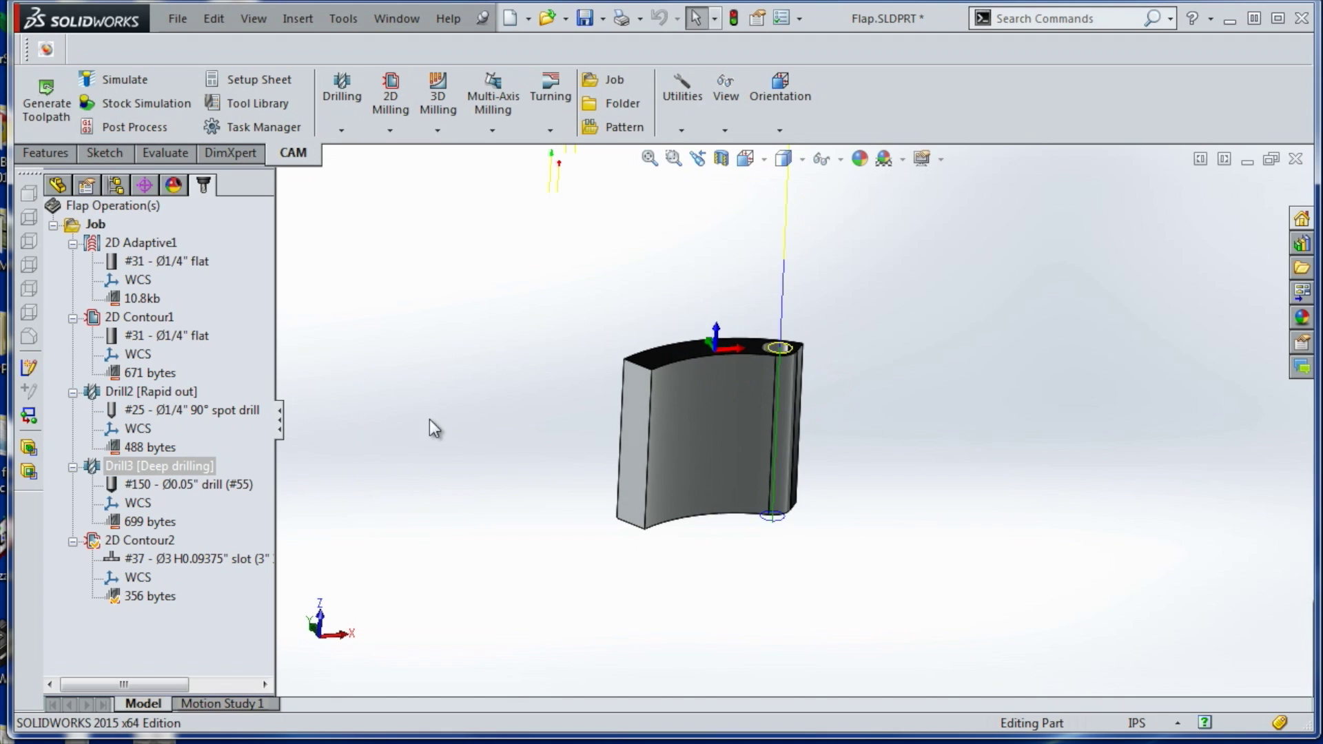
Open the 2D Contour2 slot-cutter operation, view its contour line from above the flap and close it
click(153, 542)
right_click(153, 542)
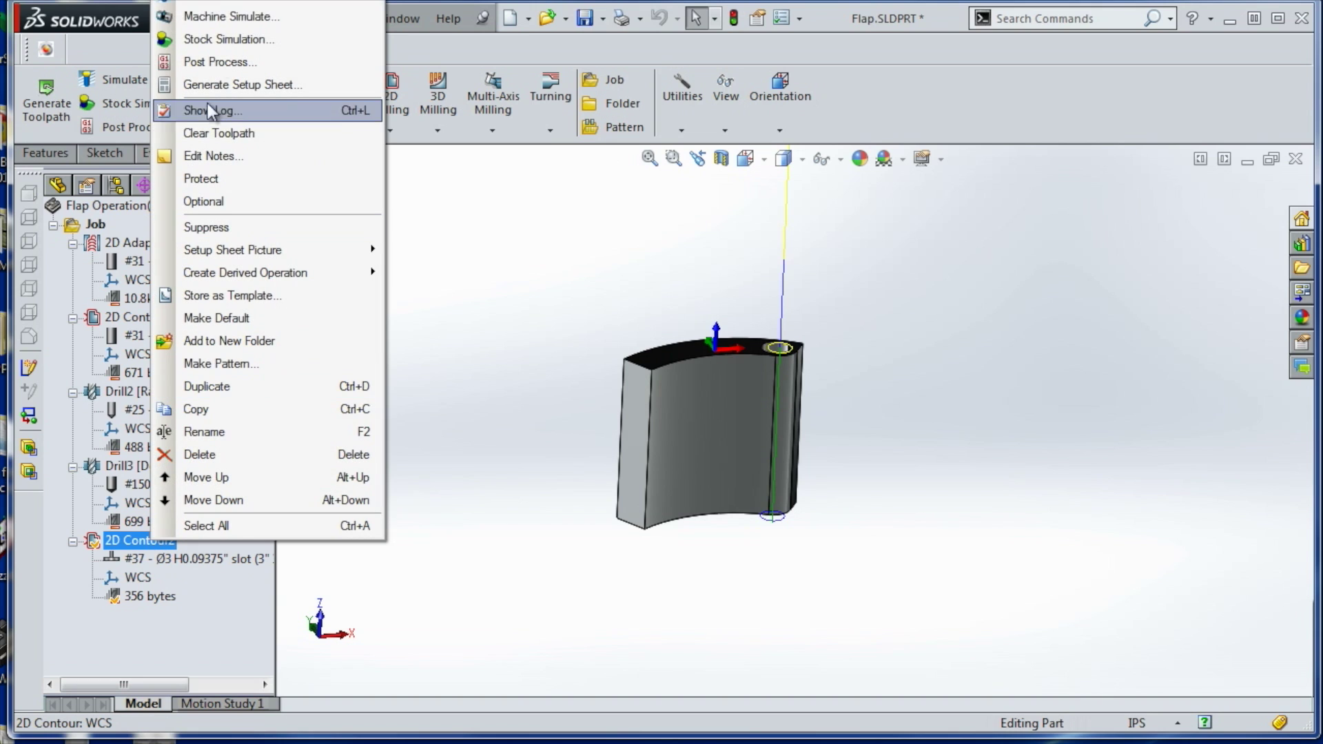
click(207, 2)
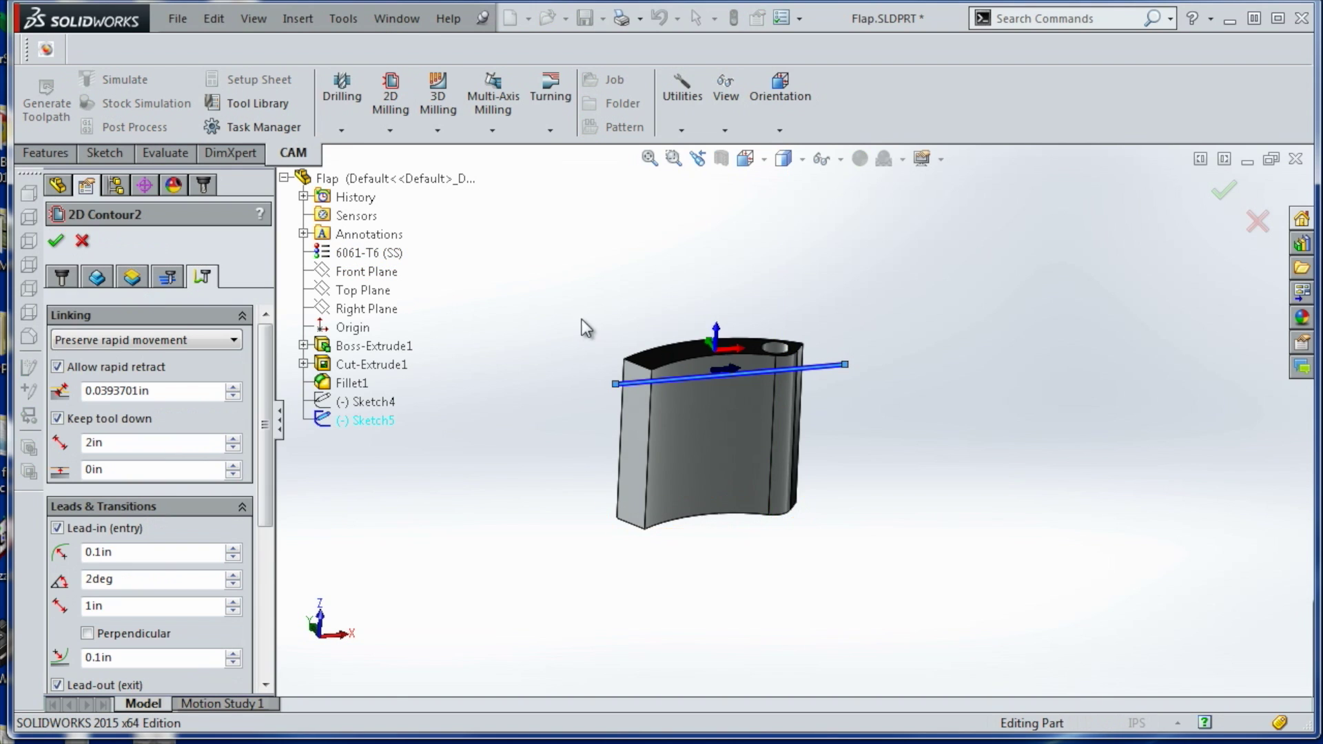
middle_drag(581, 320, 593, 505)
click(56, 241)
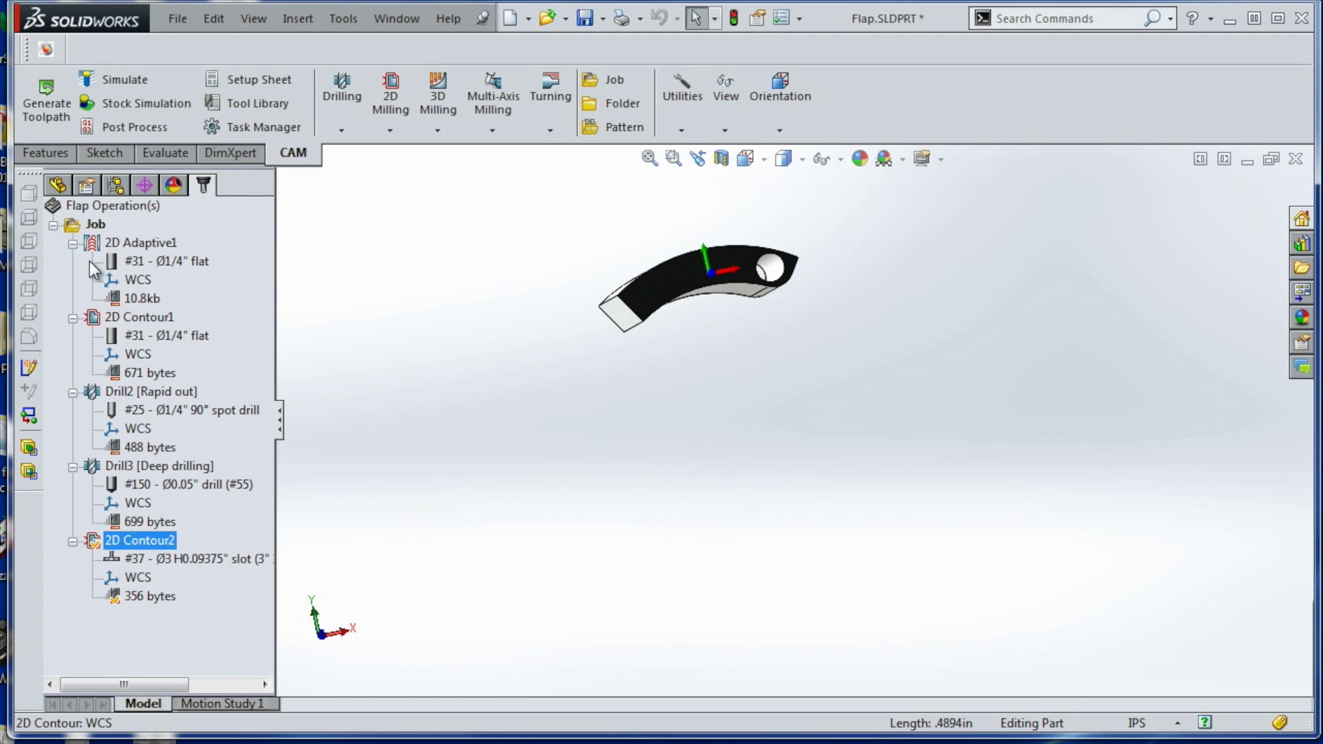
Highlight the Sketch5 line in the model and view it relative to the flap
click(58, 185)
click(116, 471)
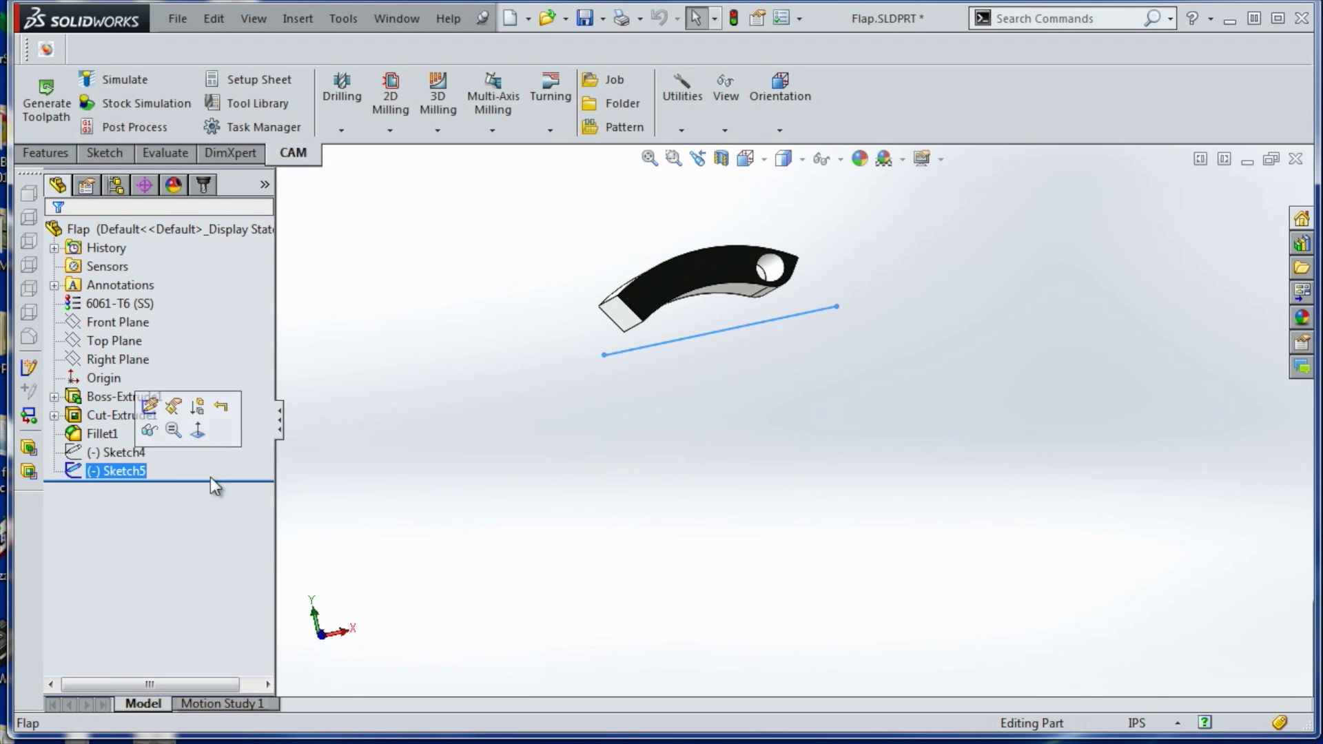
middle_drag(428, 463, 406, 427)
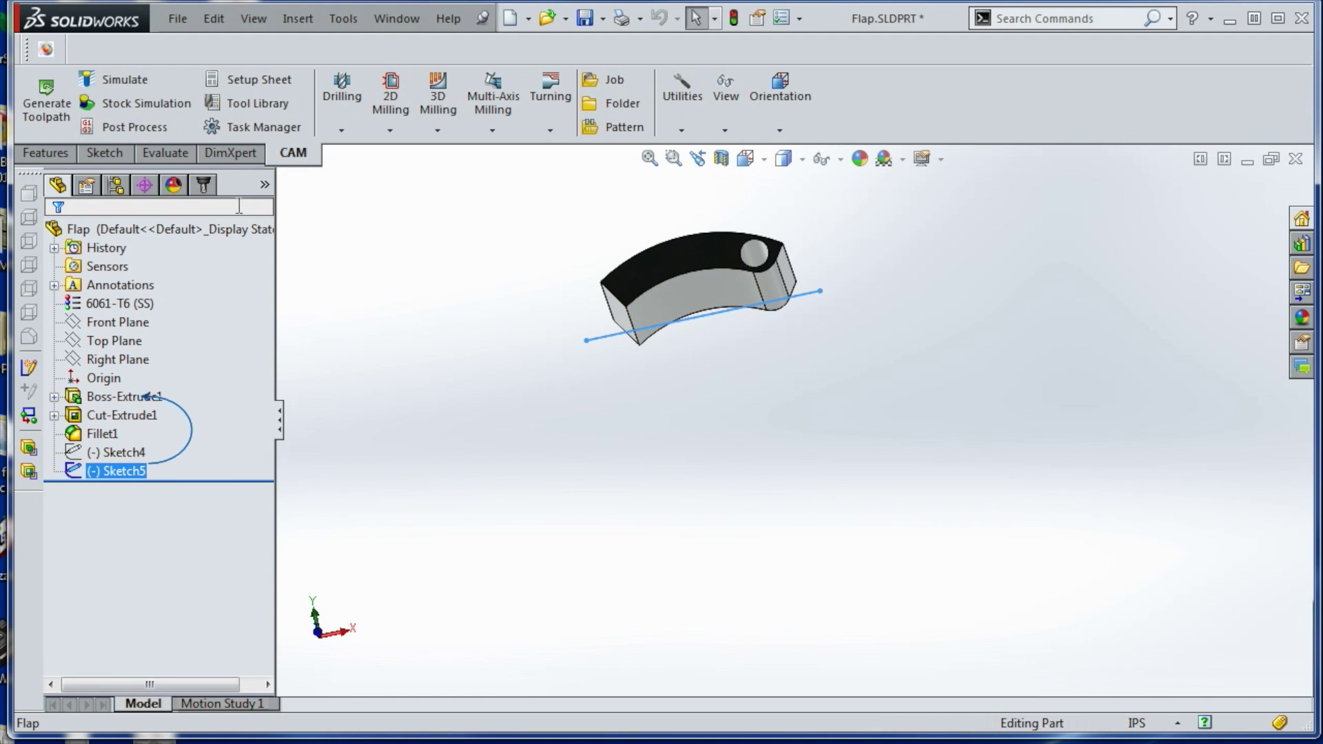
Reopen the 2D Contour2 operation and check its slot cutter's feed and speed settings
click(203, 185)
click(142, 545)
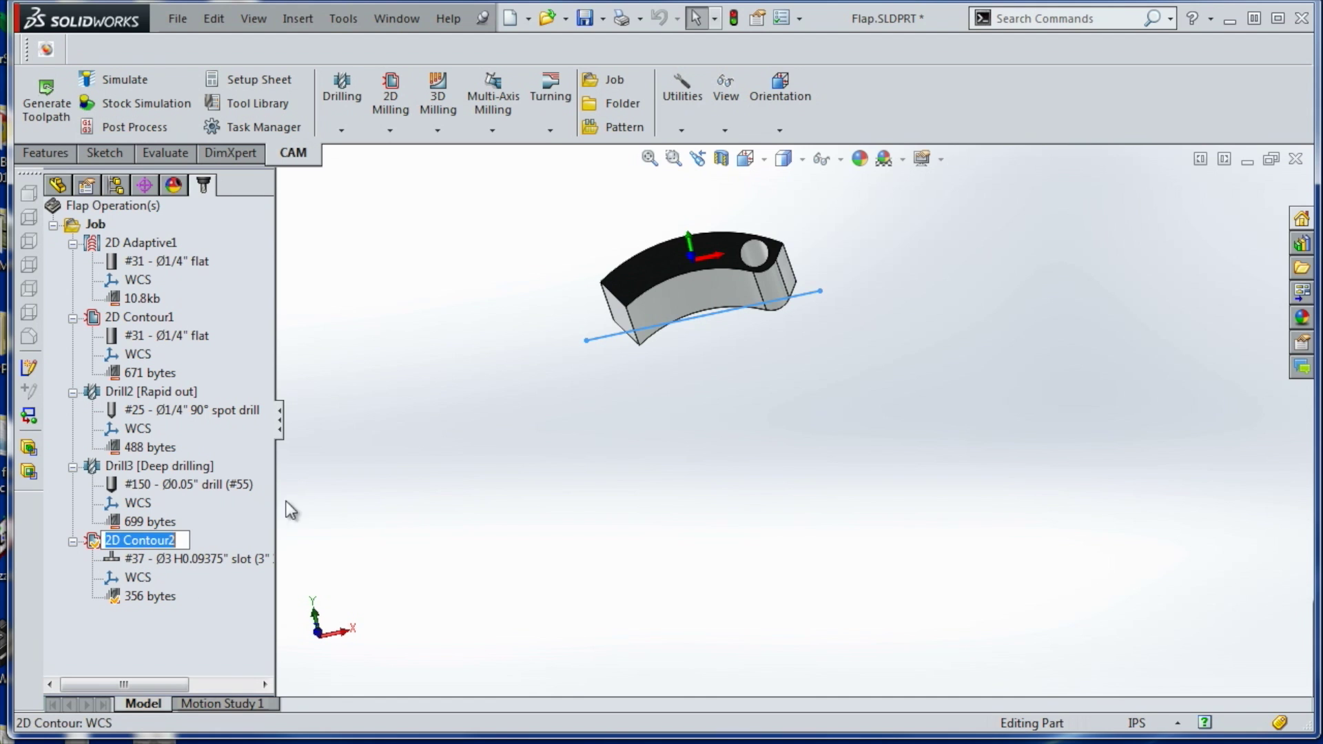
right_click(151, 543)
click(207, 1)
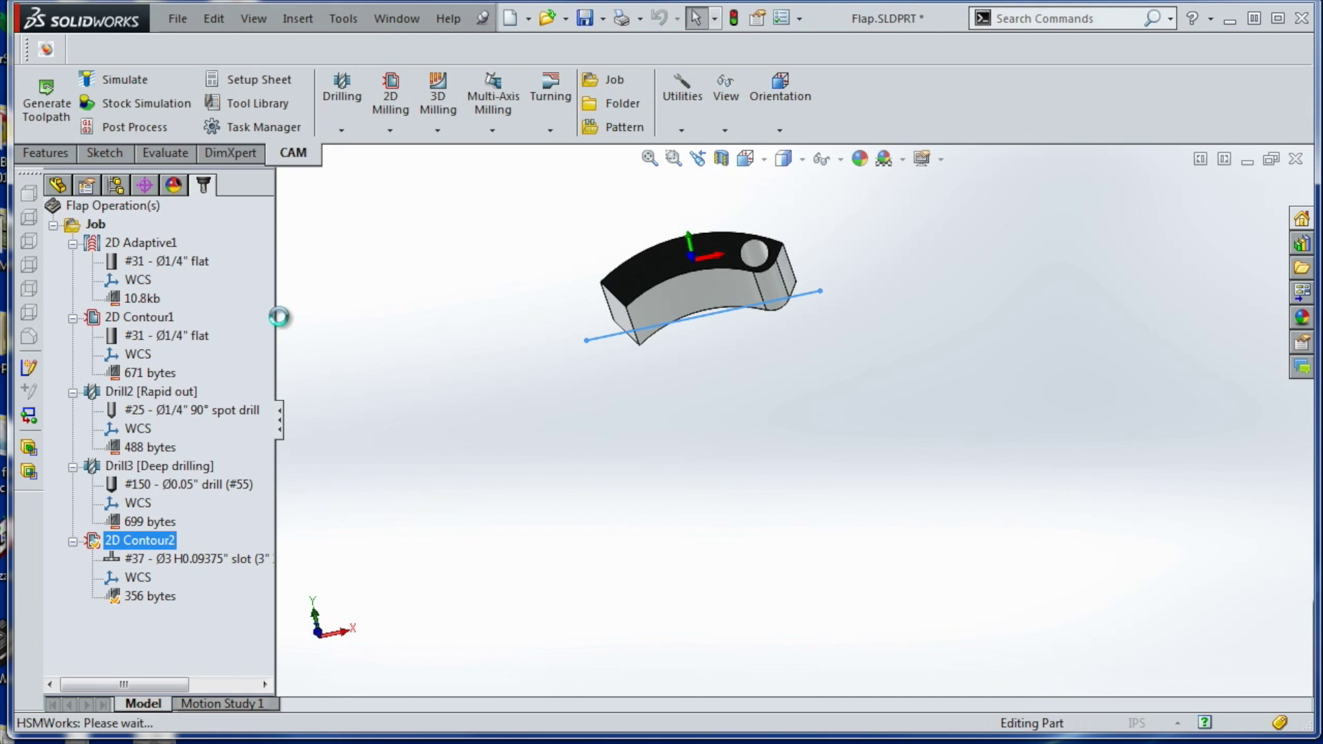
click(62, 277)
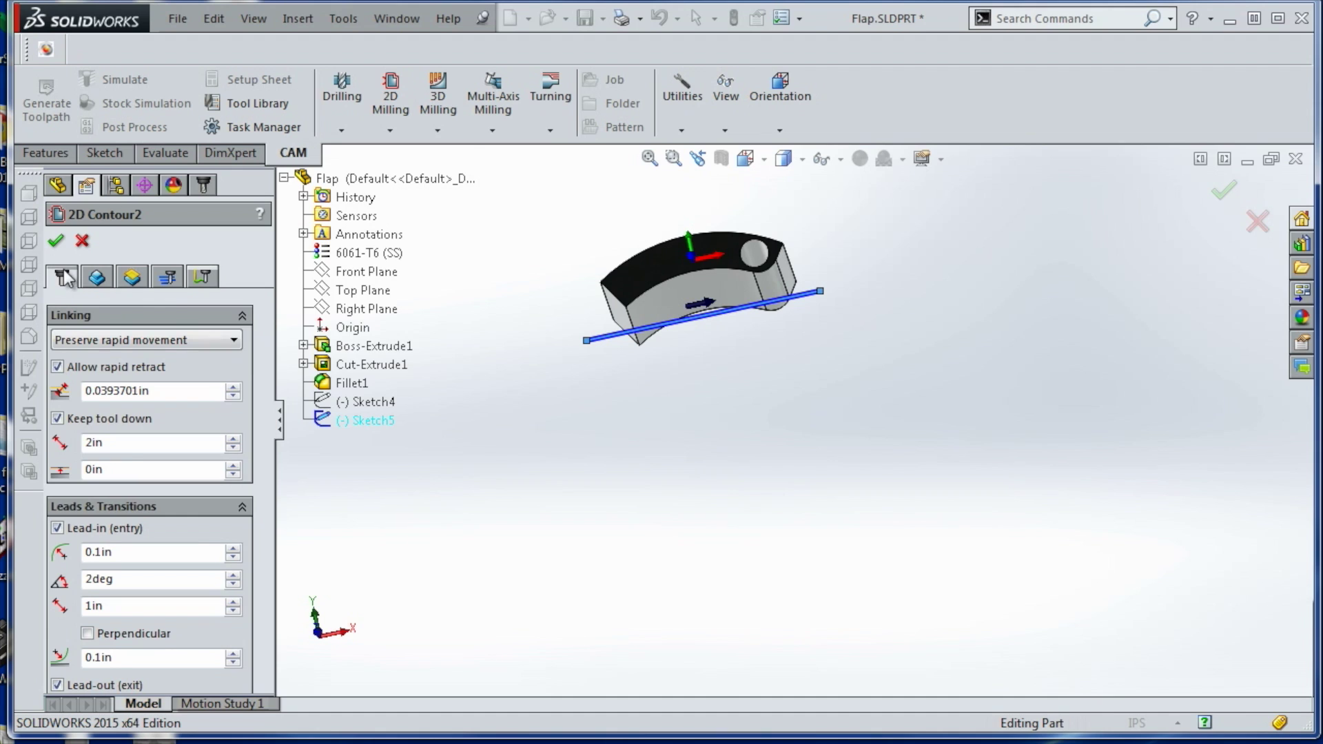
drag(266, 386, 260, 537)
drag(147, 420, 17, 418)
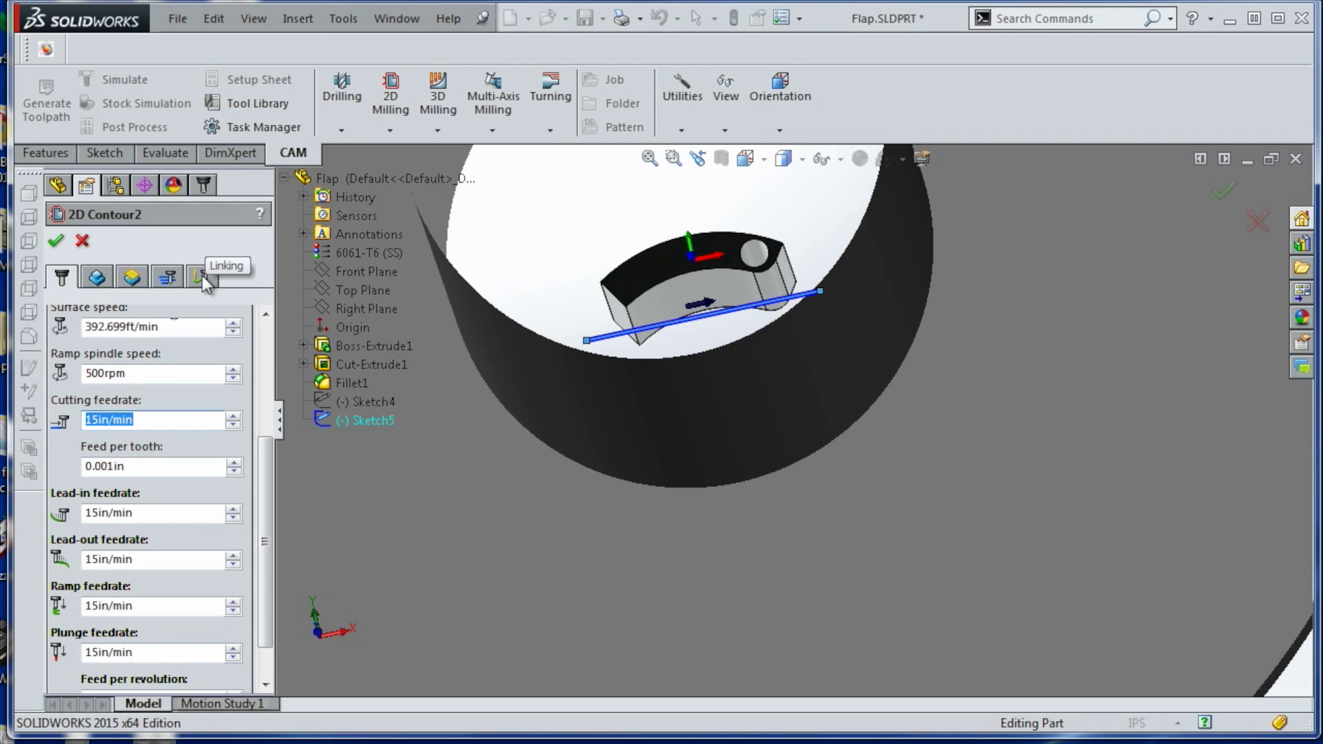
Review 2D Contour2's heights, inspect its bottom plane against the flap's underside and cancel out of the operation
click(169, 277)
click(137, 278)
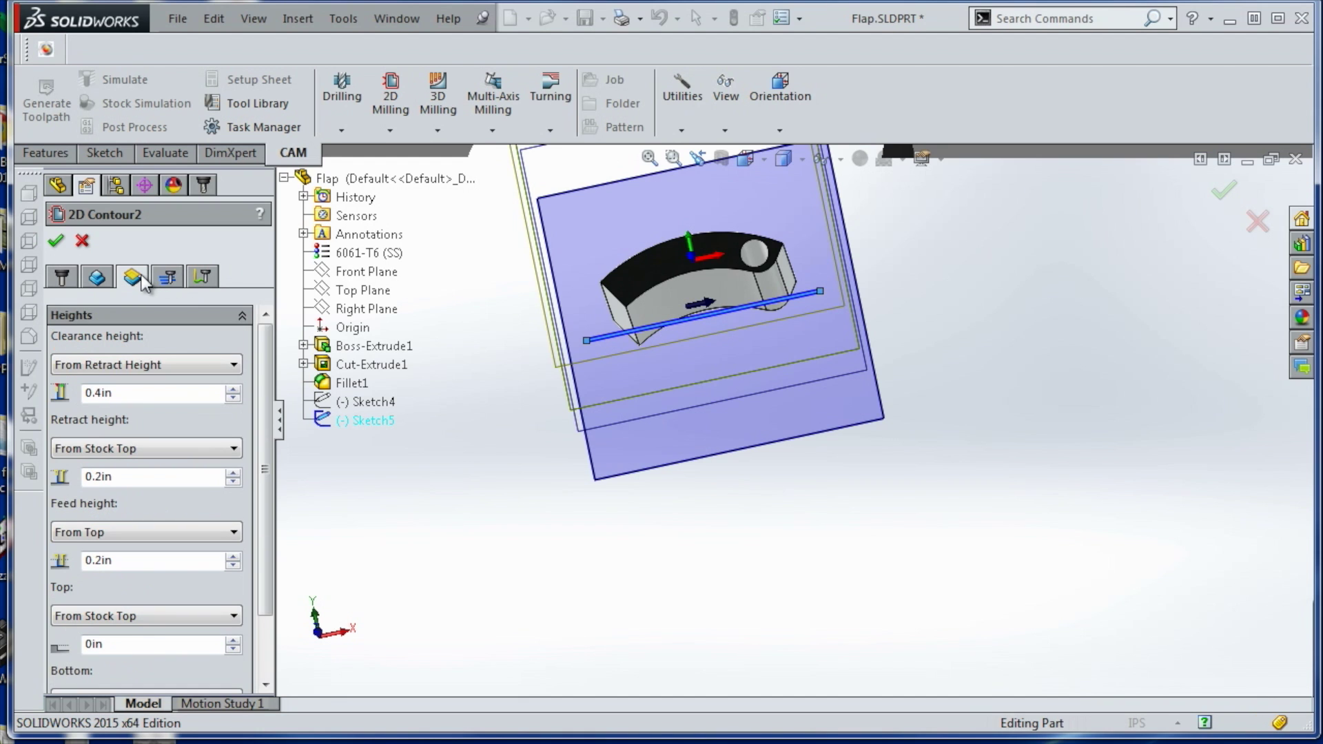
scroll(262, 521, down, 1)
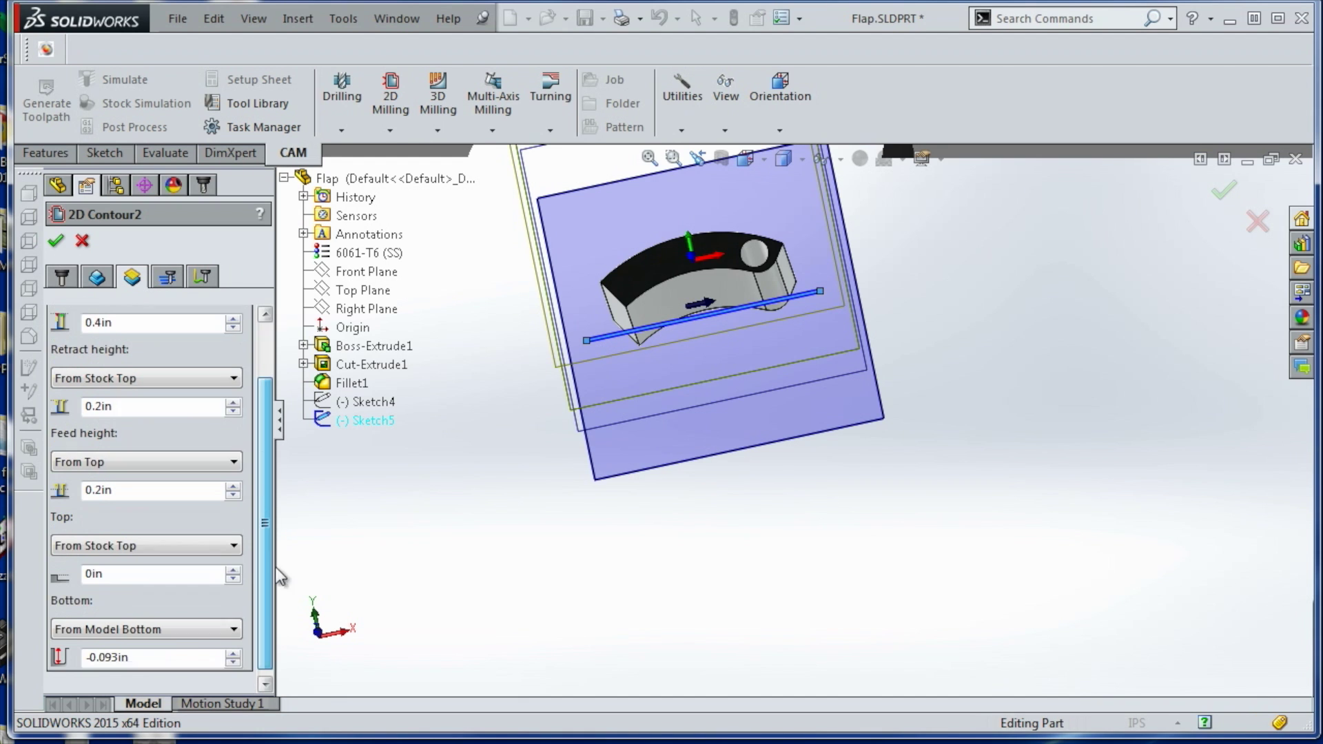
click(165, 650)
middle_drag(529, 587, 620, 494)
middle_drag(619, 399, 620, 390)
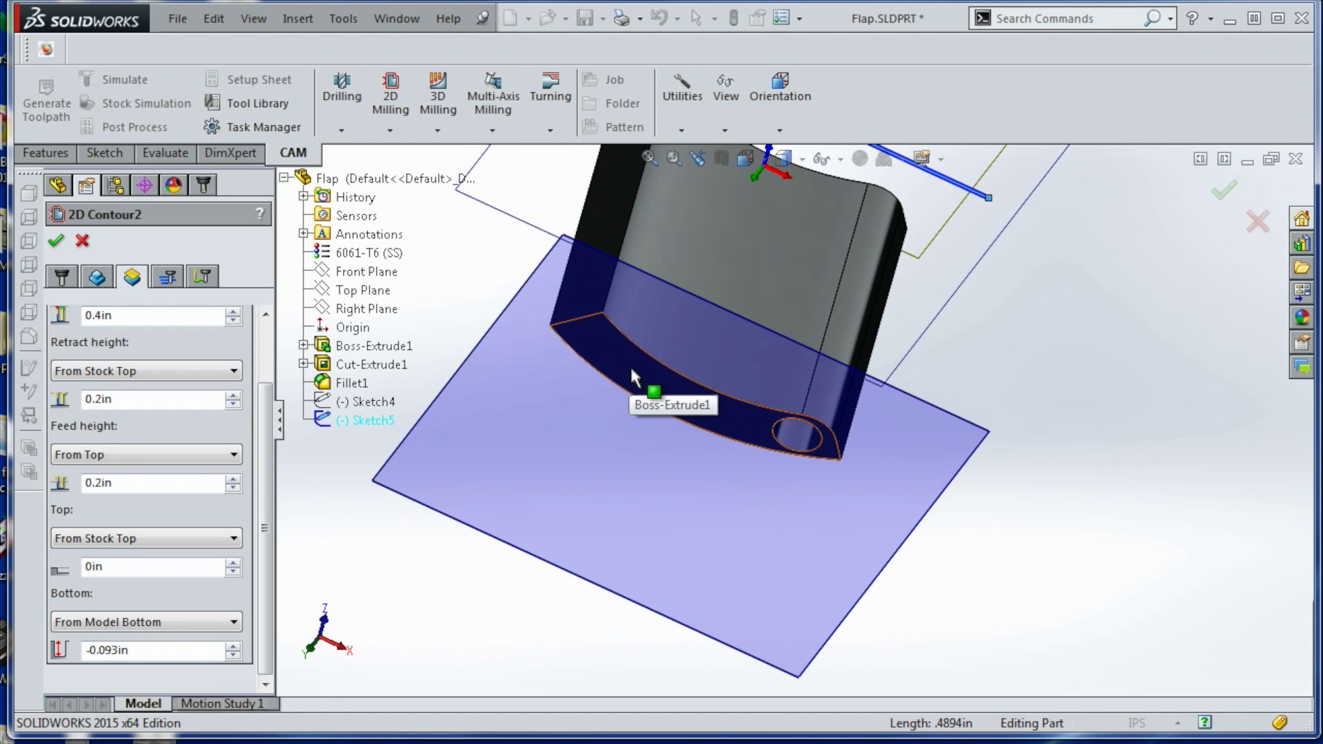
scroll(288, 263, down, 1)
click(81, 242)
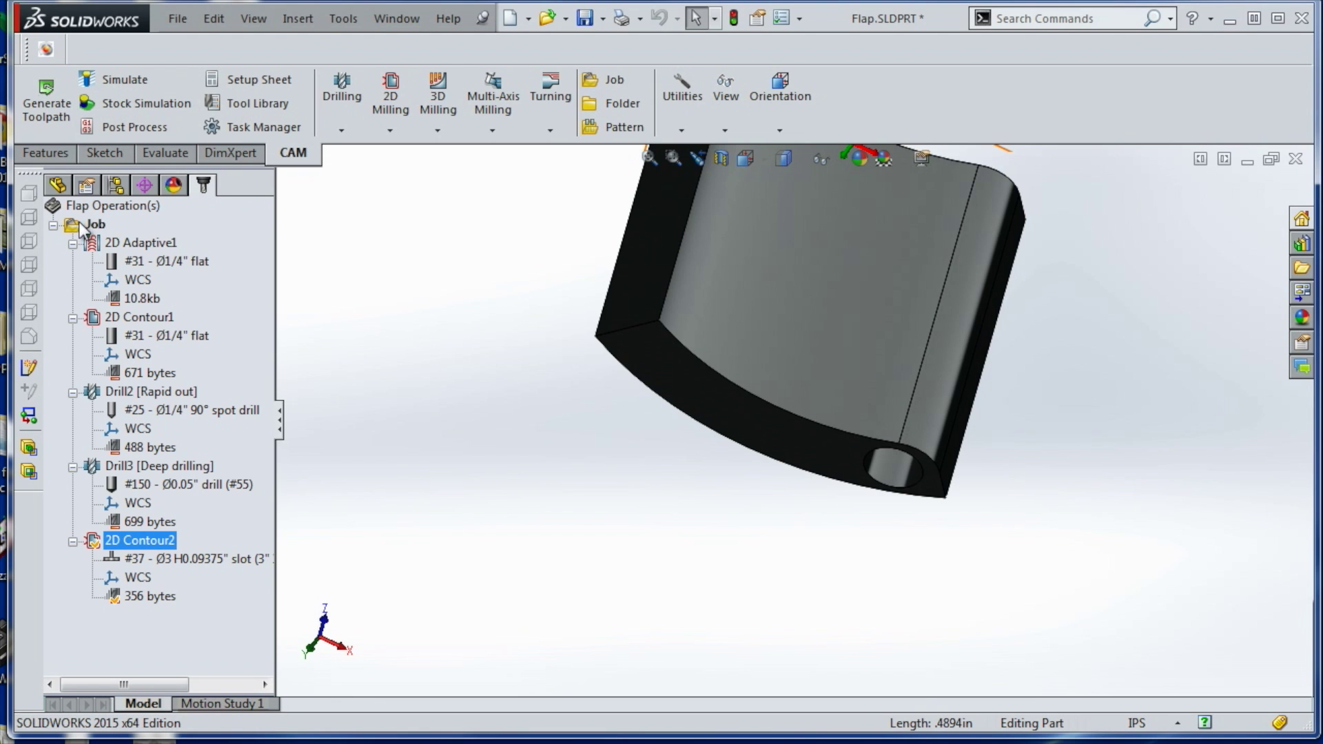
Start the stock simulation for the whole Flap job and play it through with the stock block in view
click(138, 103)
scroll(413, 268, up, 8)
middle_drag(482, 345, 685, 506)
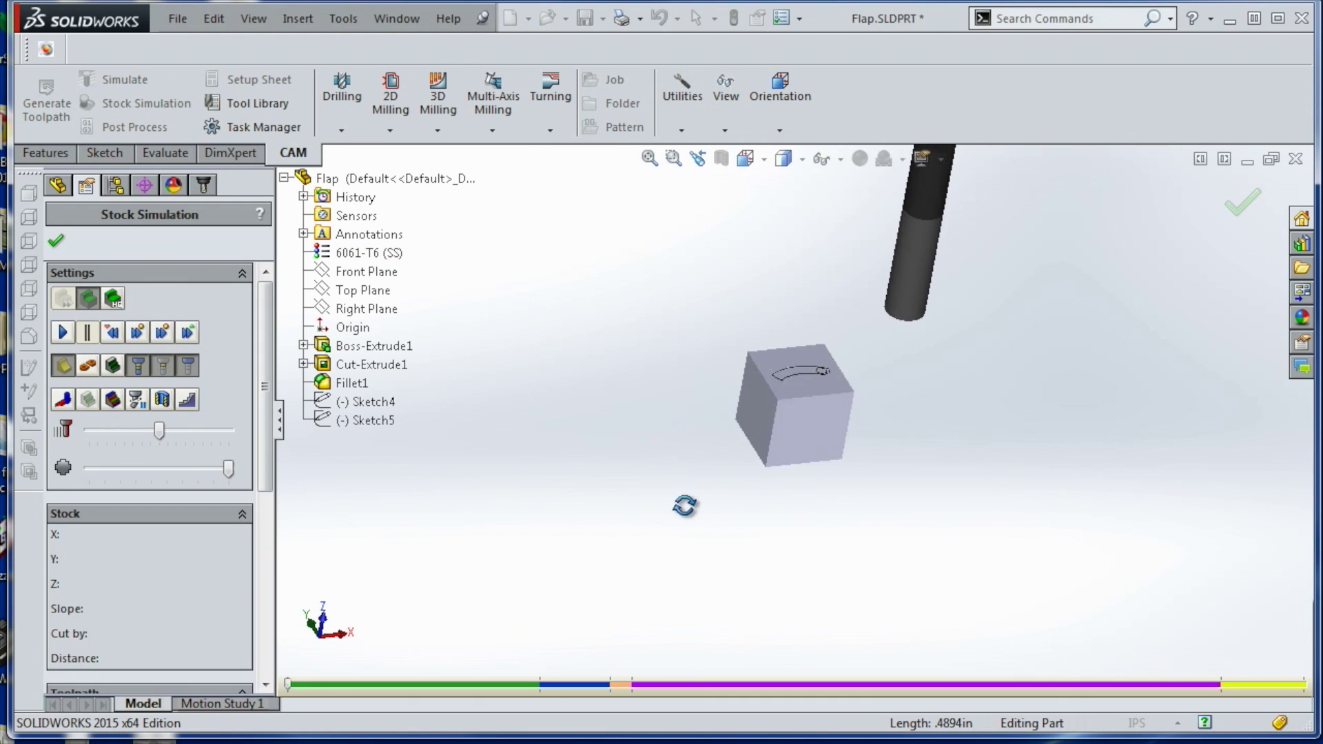
scroll(779, 438, down, 6)
scroll(639, 349, up, 4)
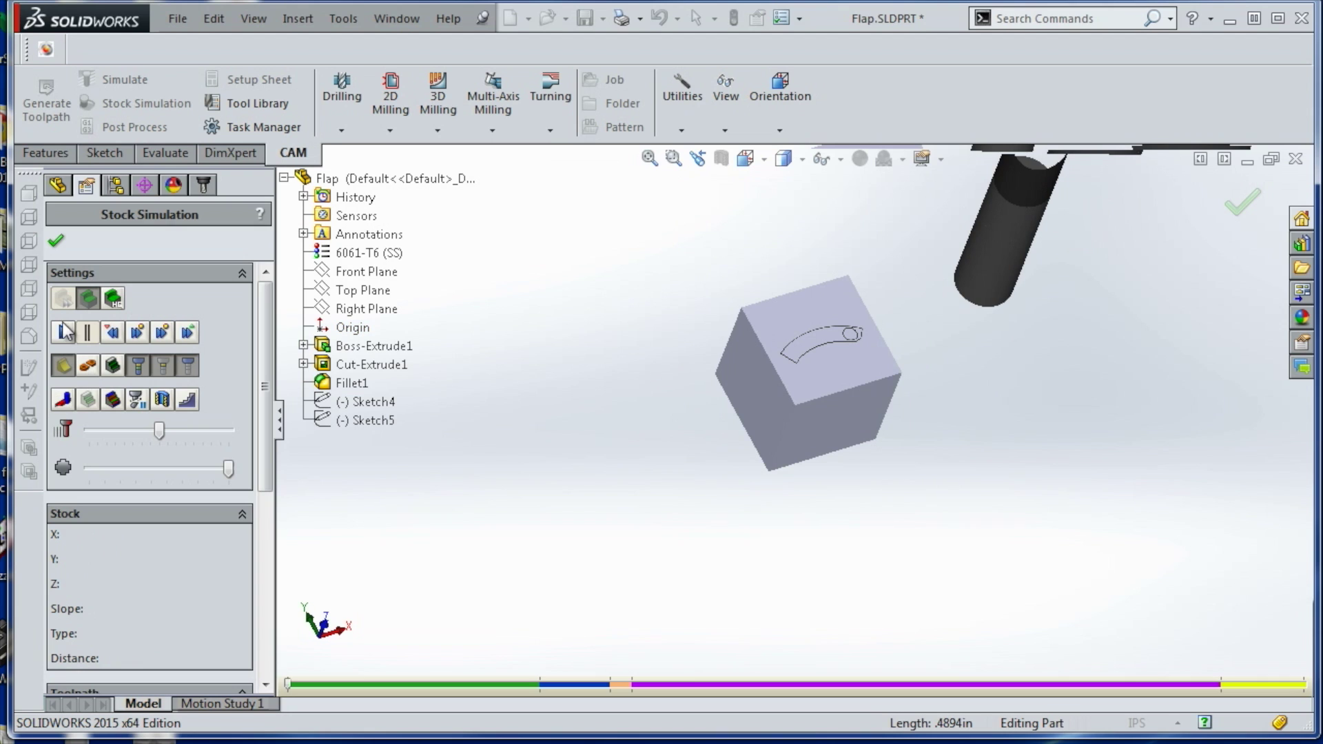
click(64, 332)
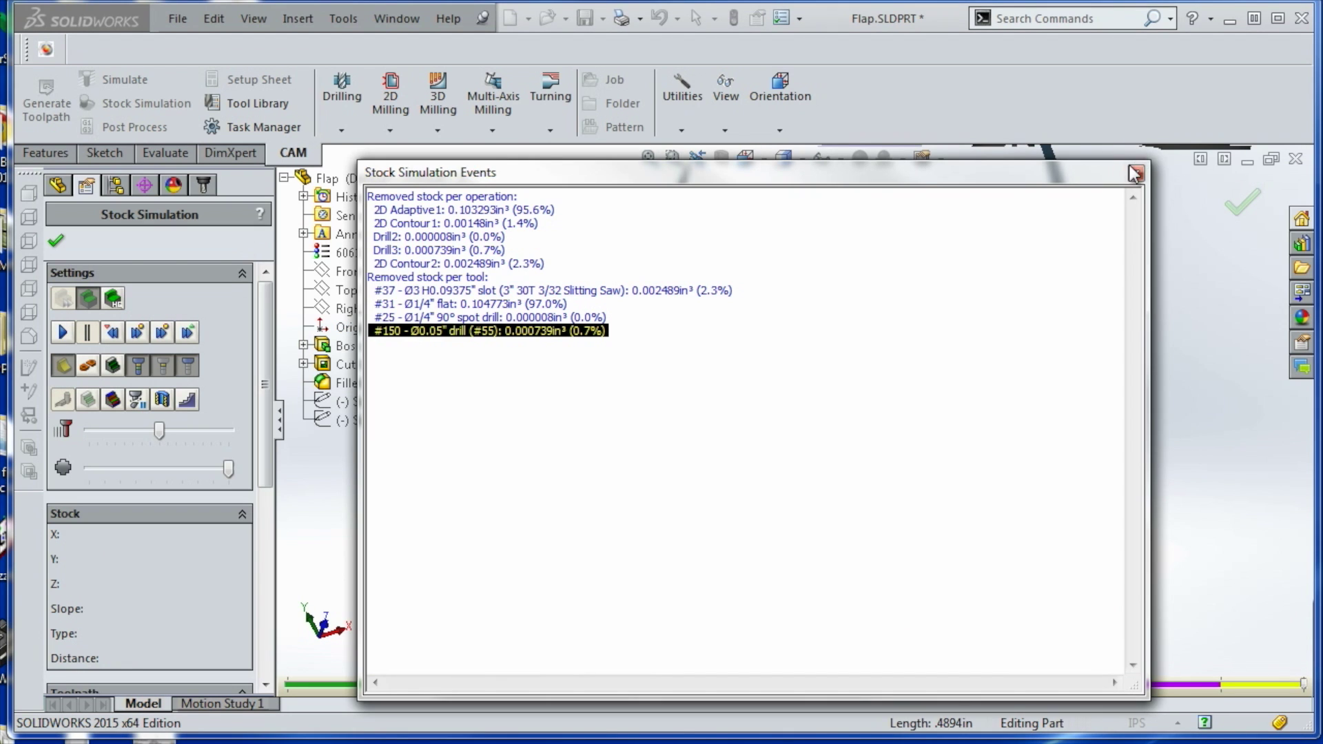
Dismiss the simulation events report, replay the stock simulation at a reduced speed and exit the simulation
click(1135, 174)
click(133, 436)
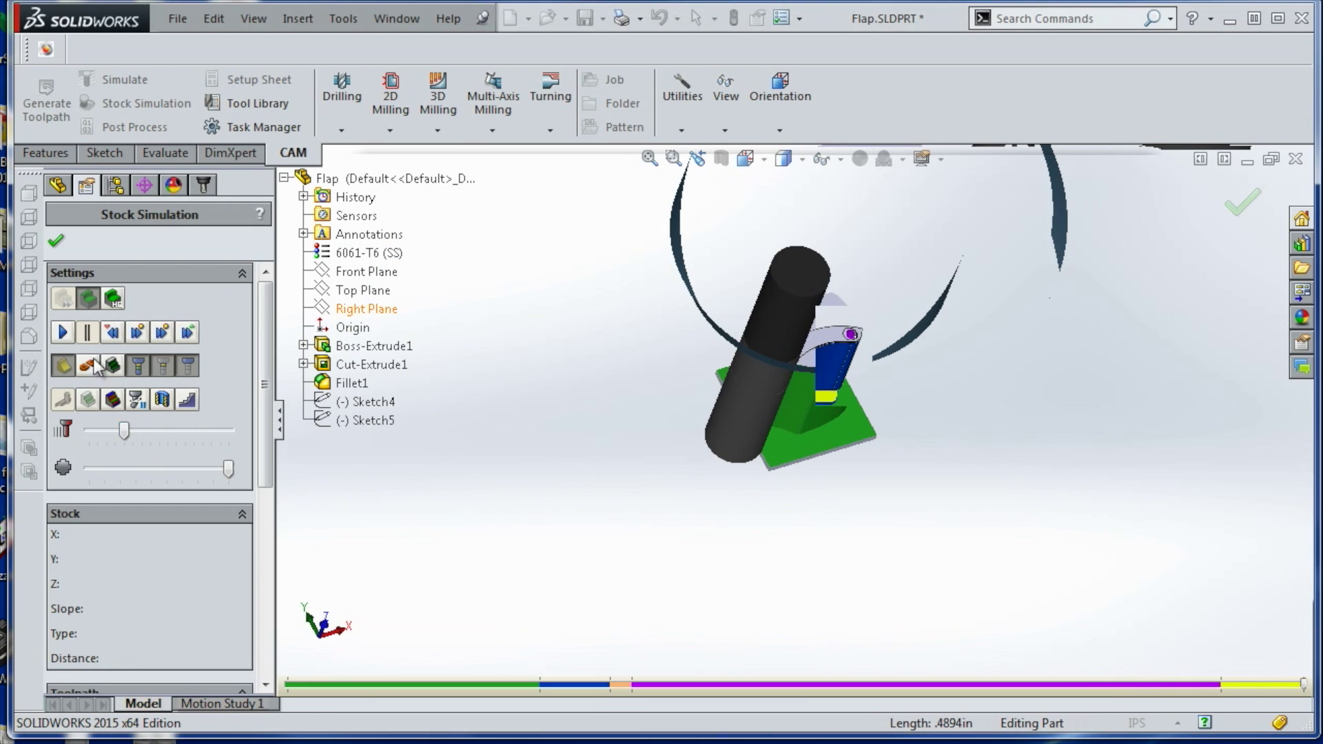
click(63, 332)
click(755, 492)
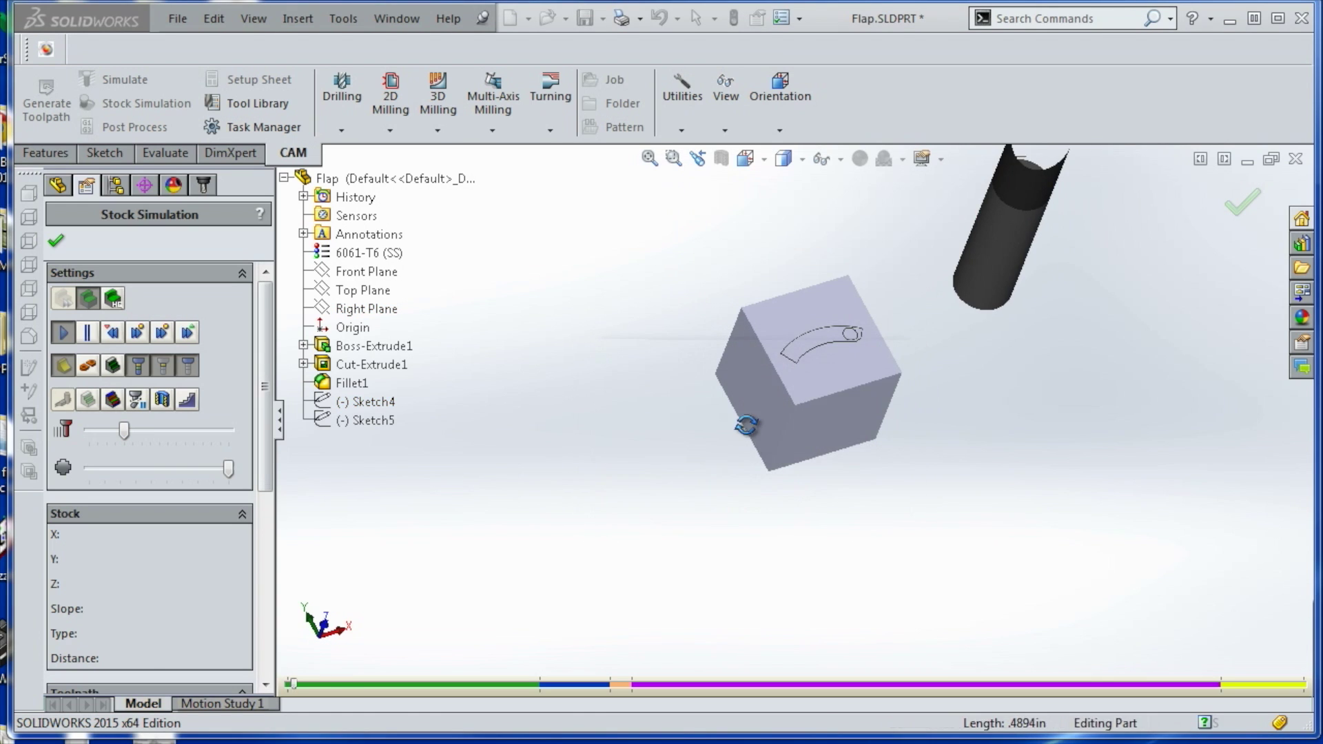
drag(124, 431, 142, 431)
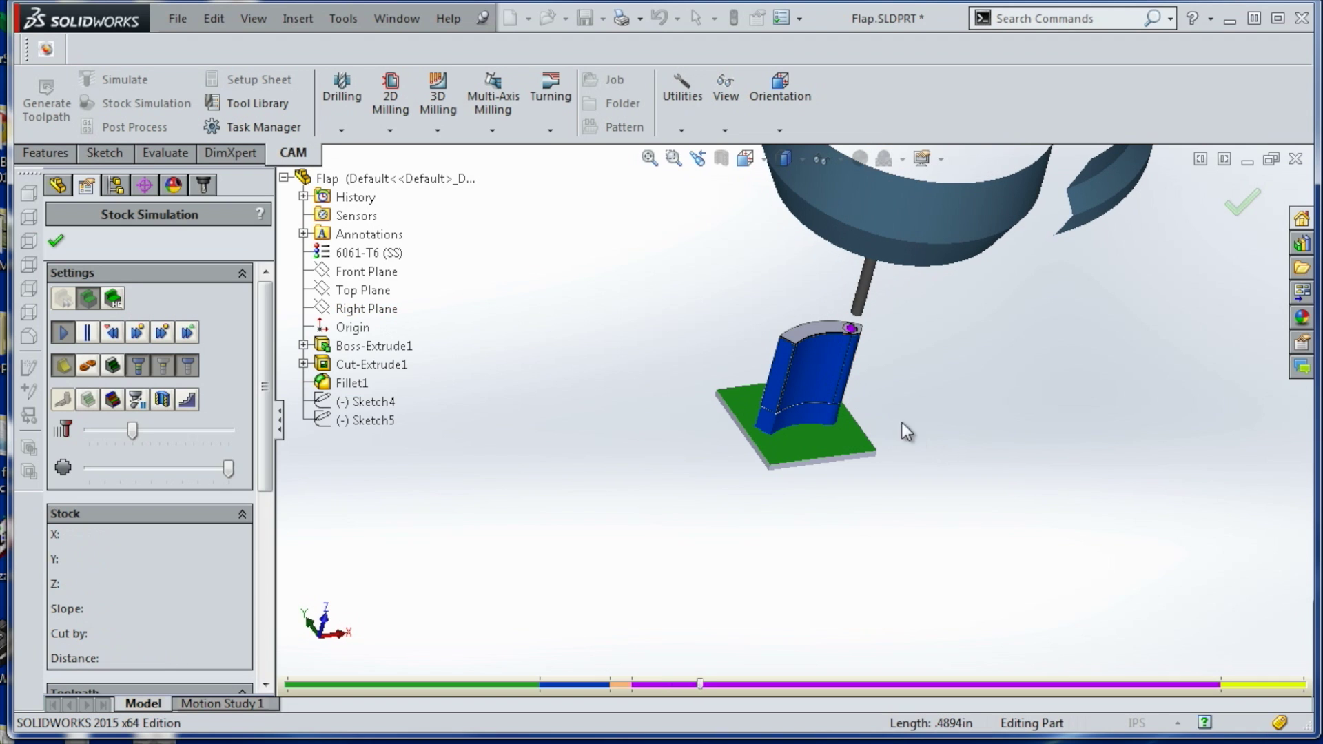
click(835, 415)
click(55, 245)
Close the Flap part without saving and switch to the 12GA shell 4th Axis project in SprutCAM
click(1295, 158)
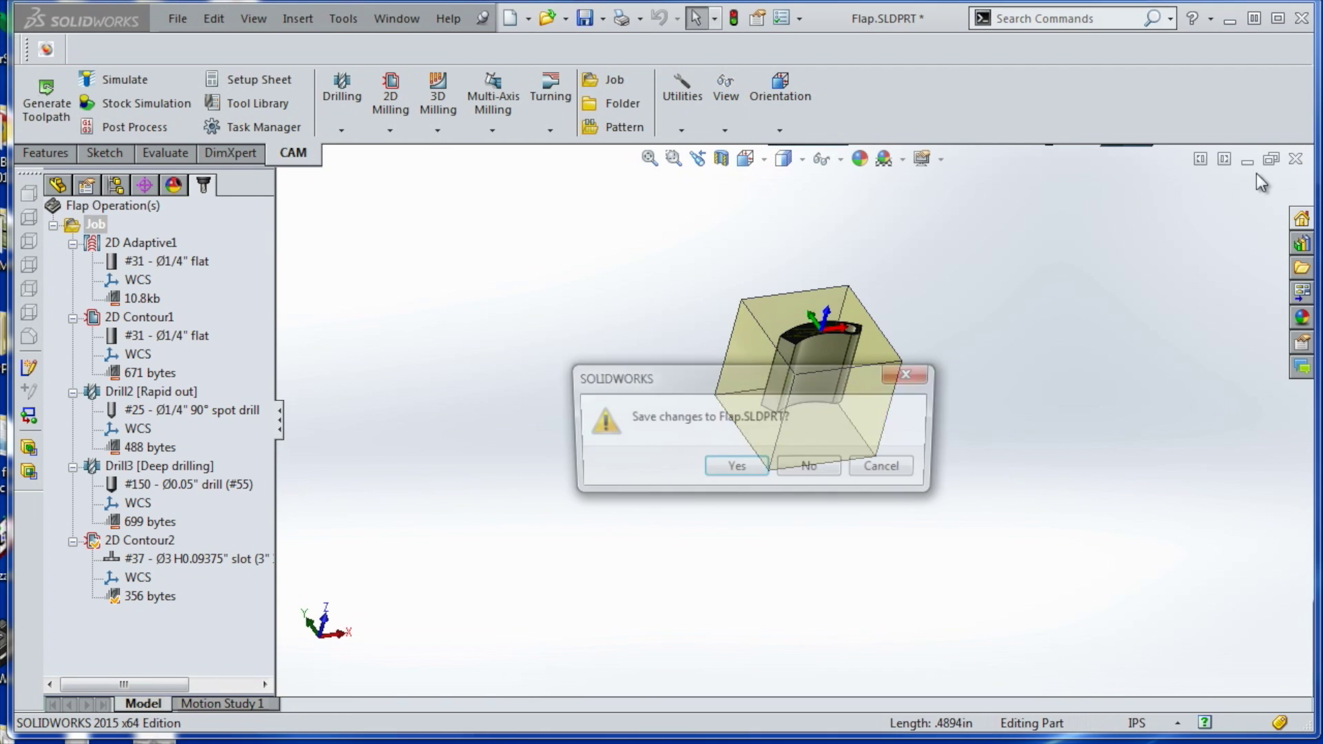
click(808, 468)
key(super)
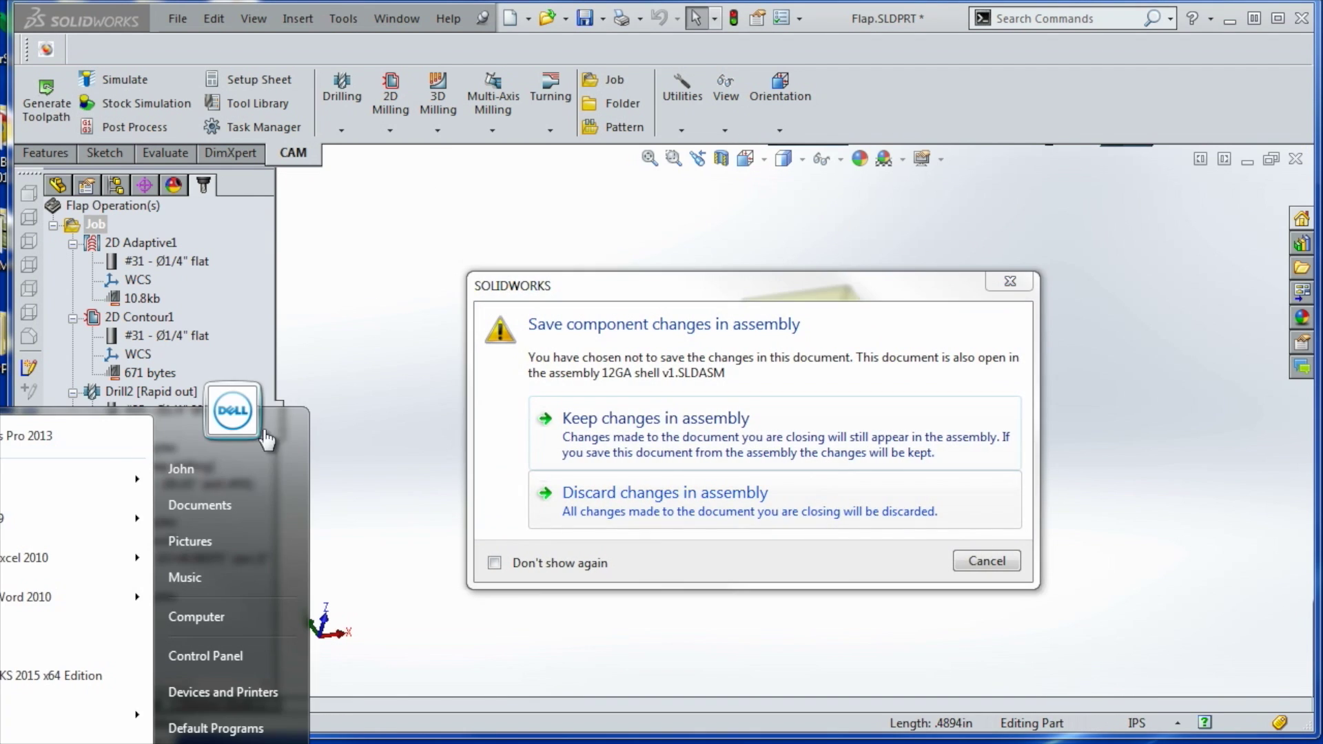
click(49, 517)
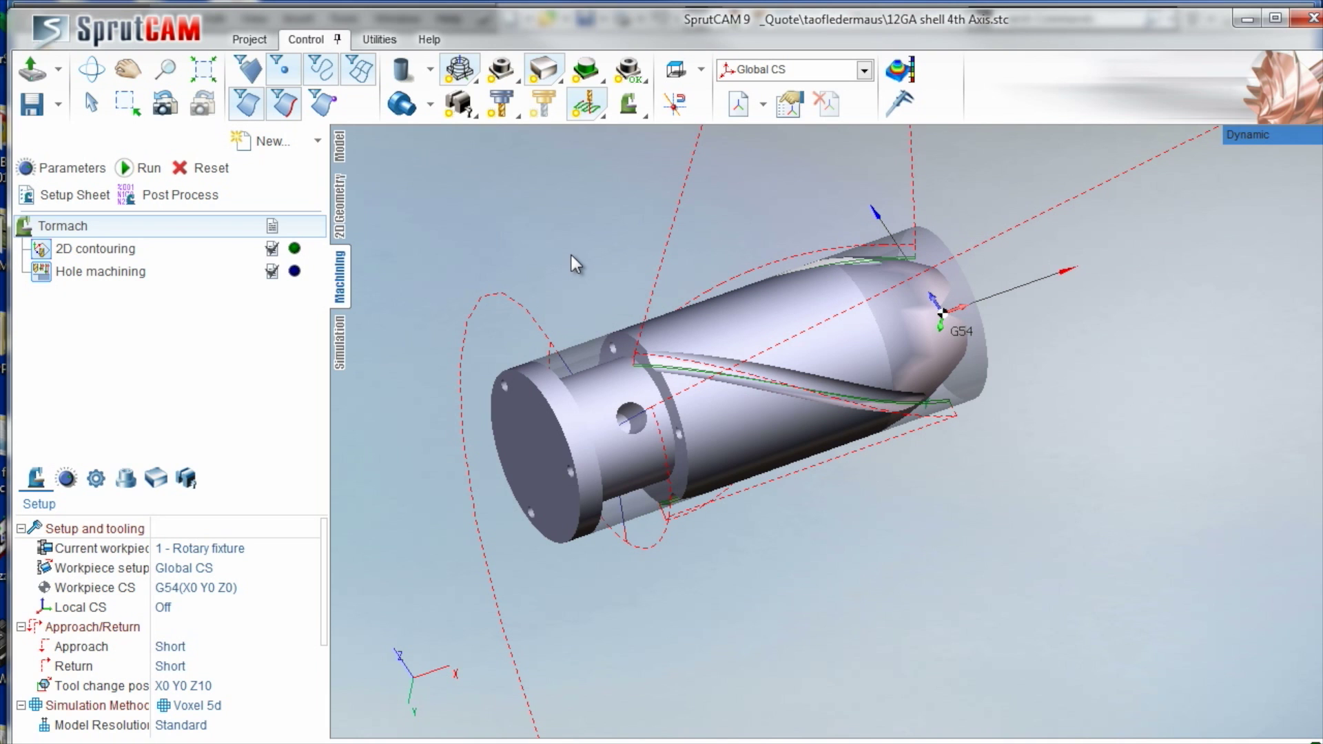
Add another finishing 2D contouring operation after Hole machining in the Tormach operation list
middle_drag(724, 377, 620, 406)
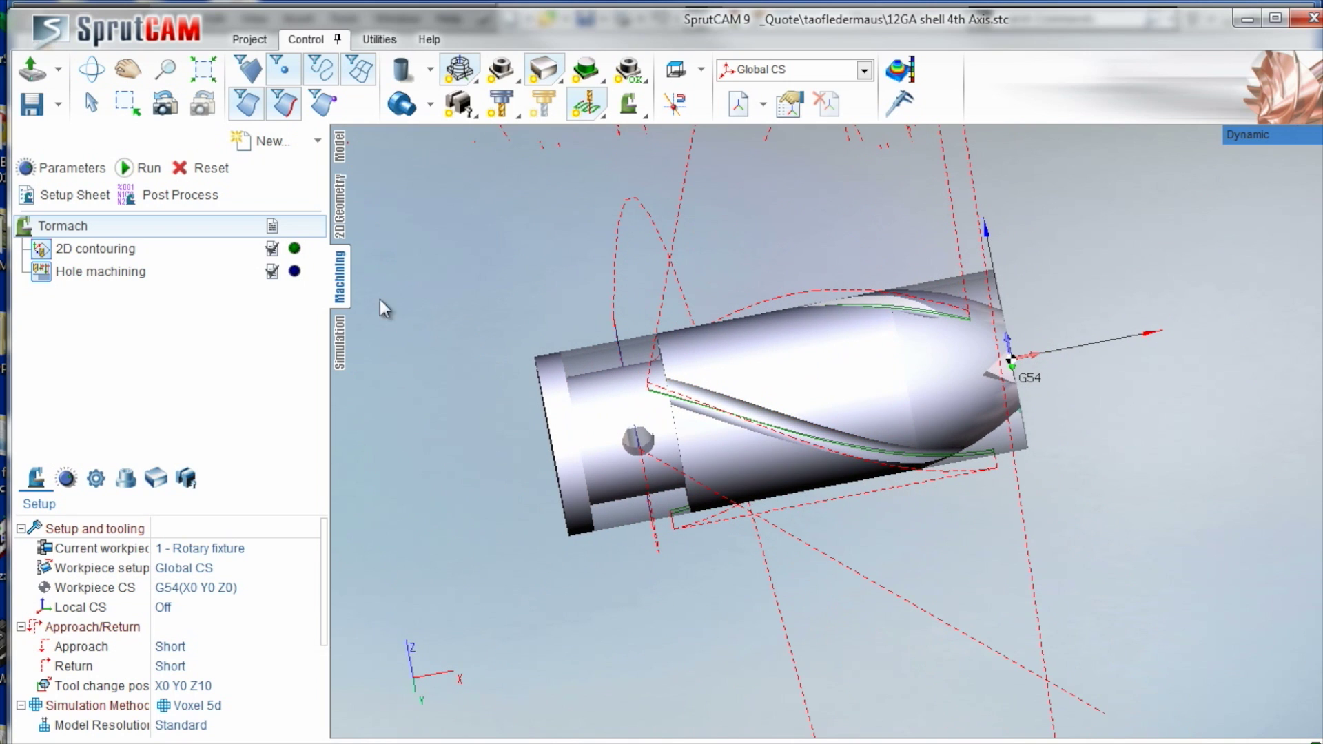
click(322, 146)
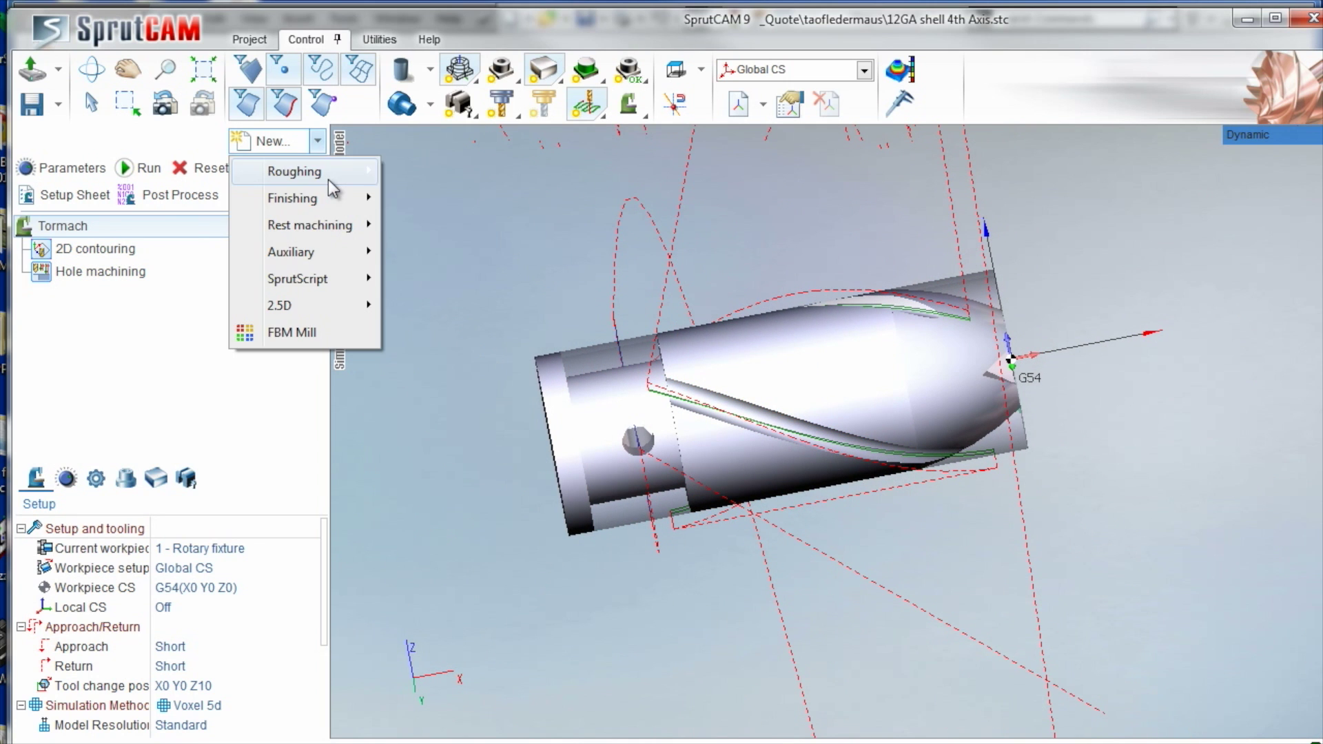
mouse_move(328, 196)
drag(424, 202, 209, 278)
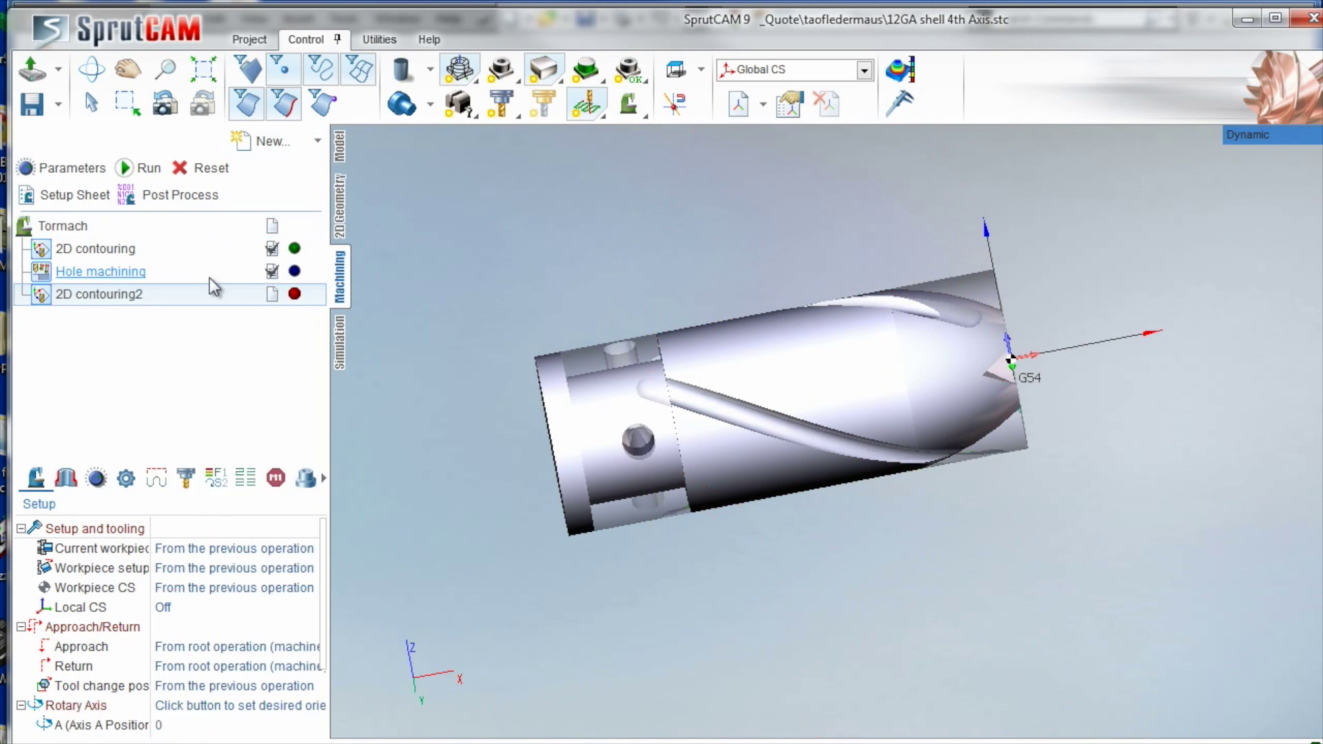
Define the base surface of 2D contouring2 as a cylinder of radius 0.35 from the shell body's outer face
click(69, 477)
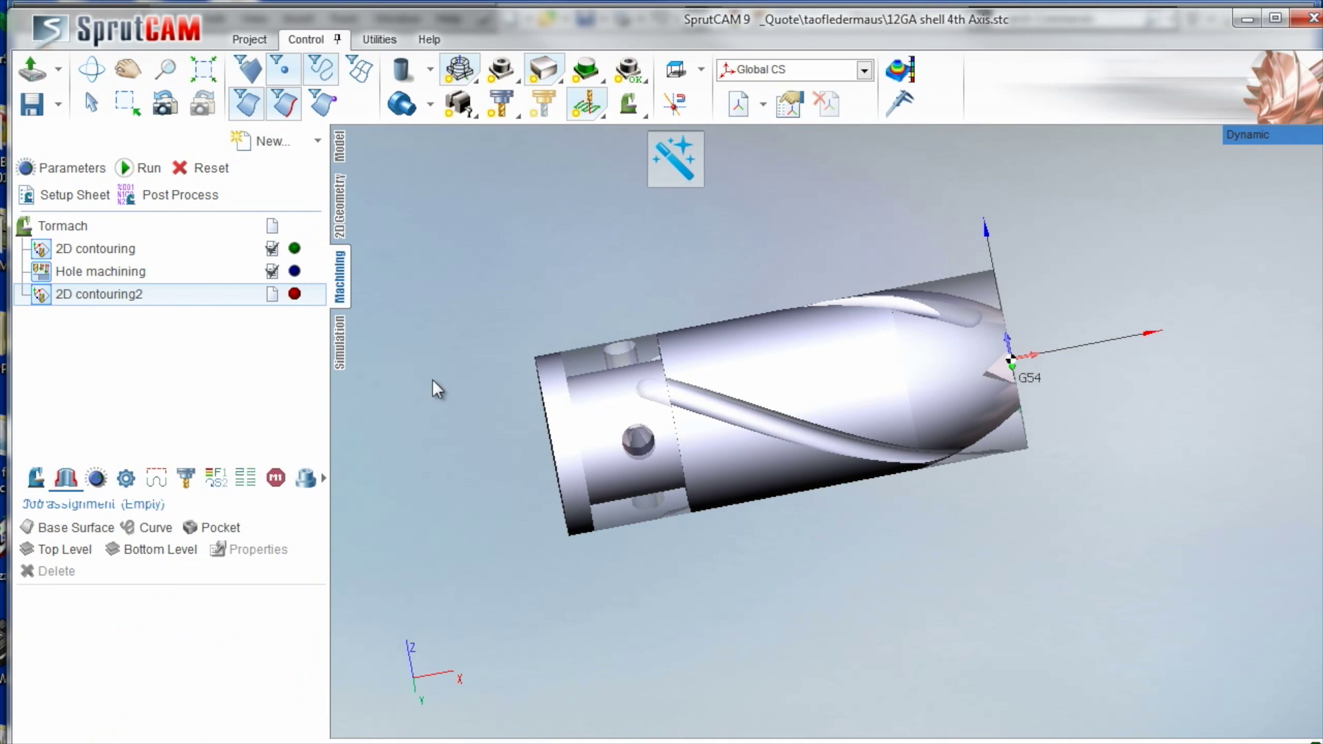
middle_drag(475, 336, 512, 262)
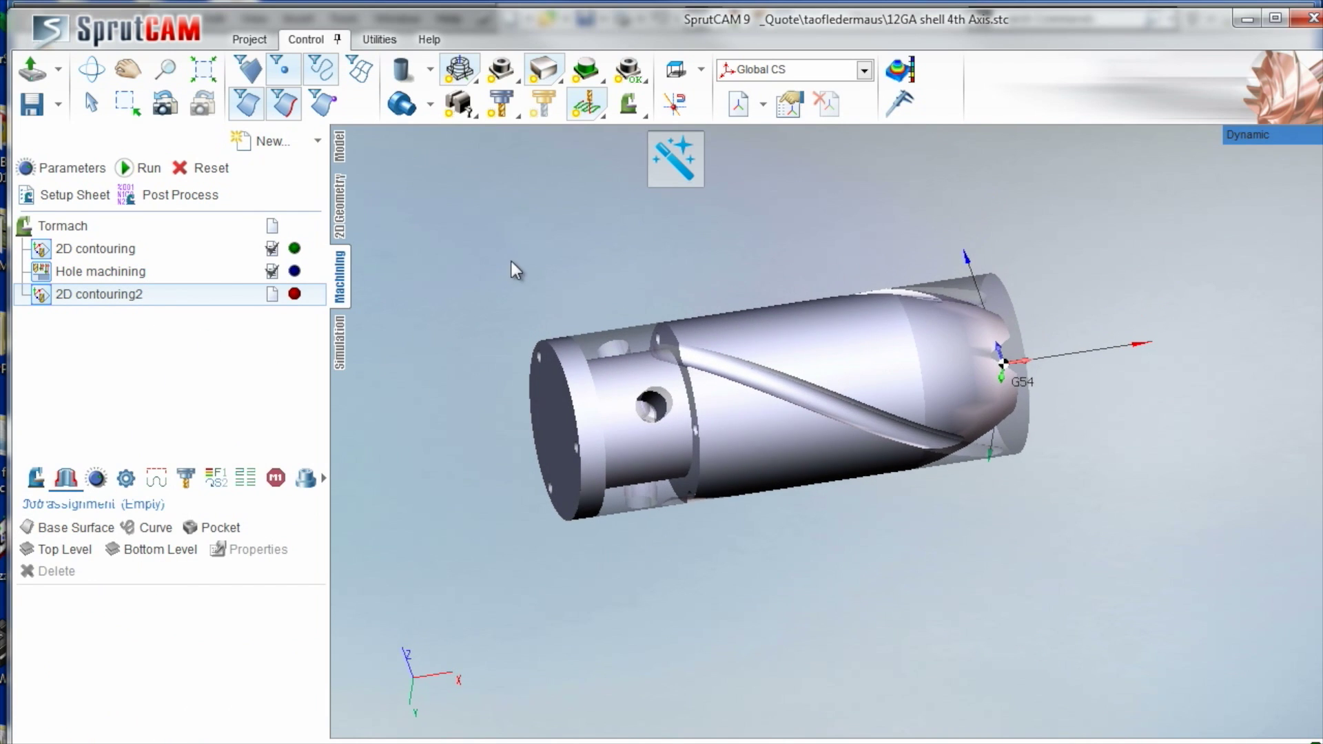
click(57, 528)
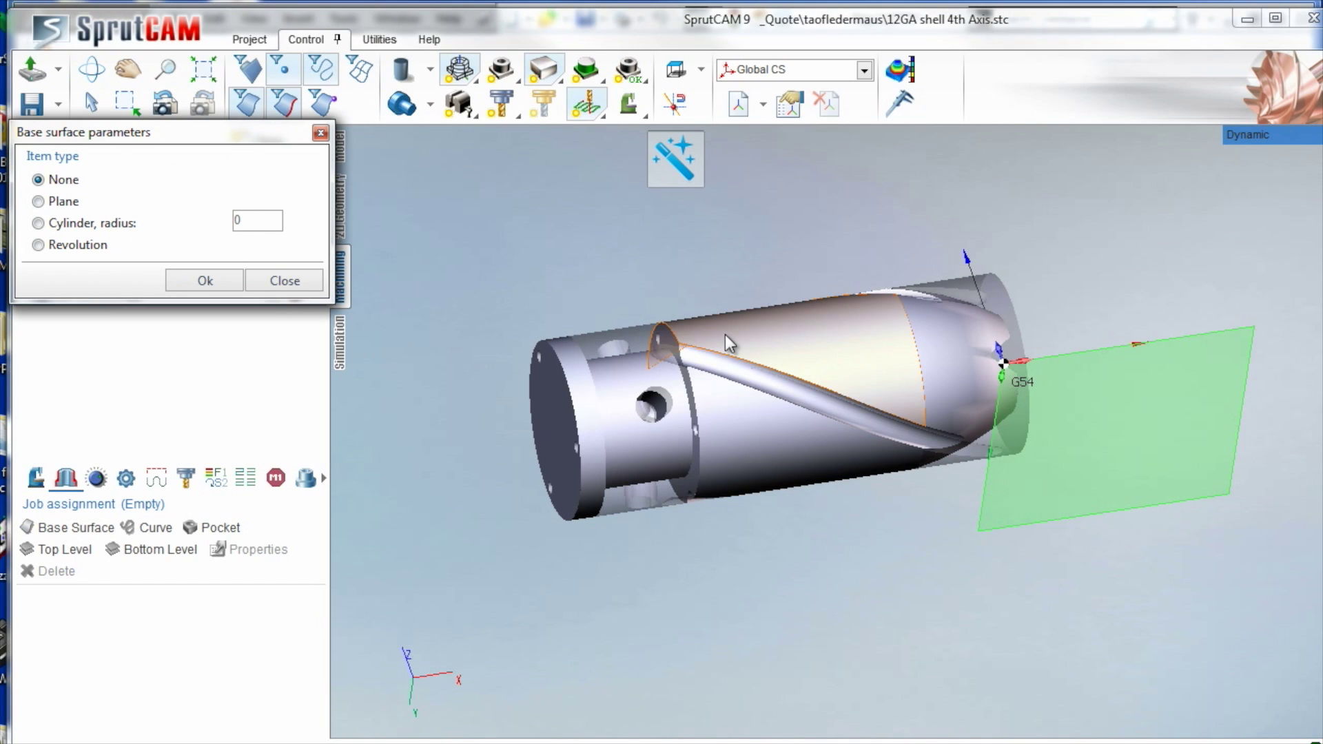
click(727, 336)
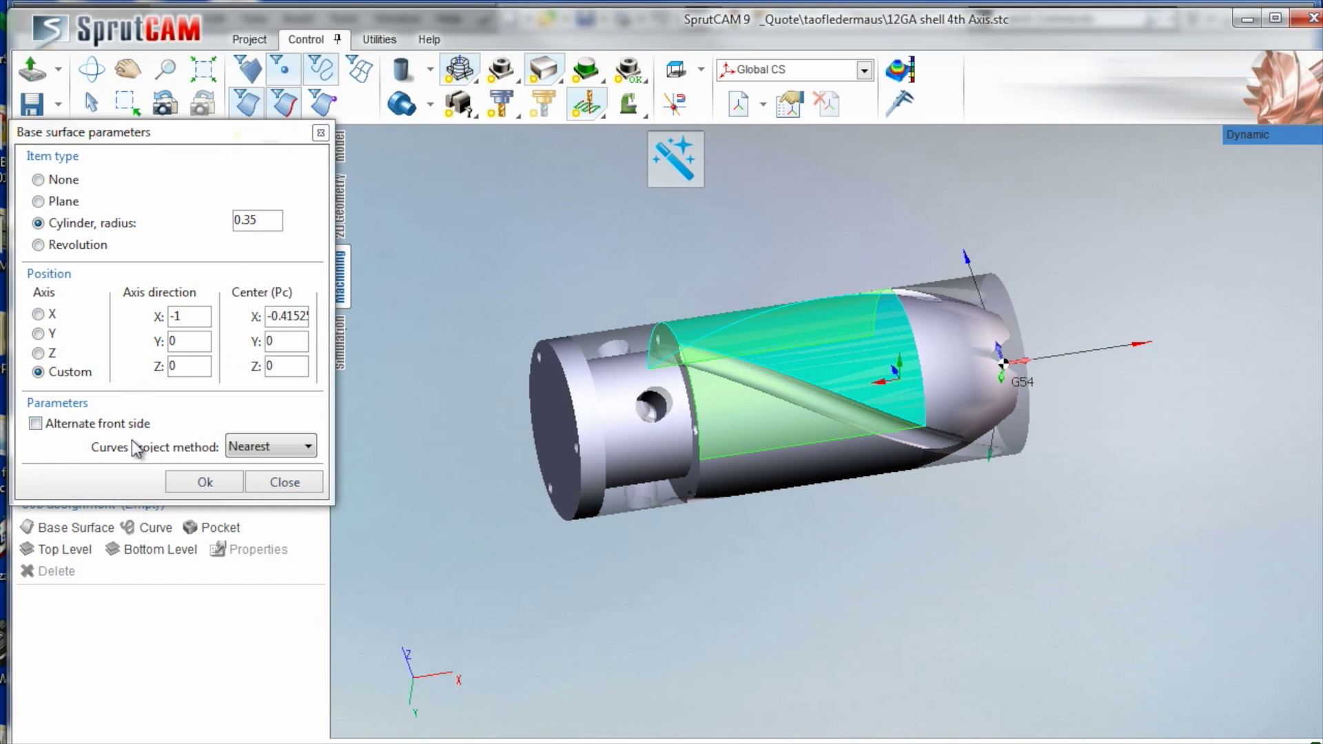
click(205, 482)
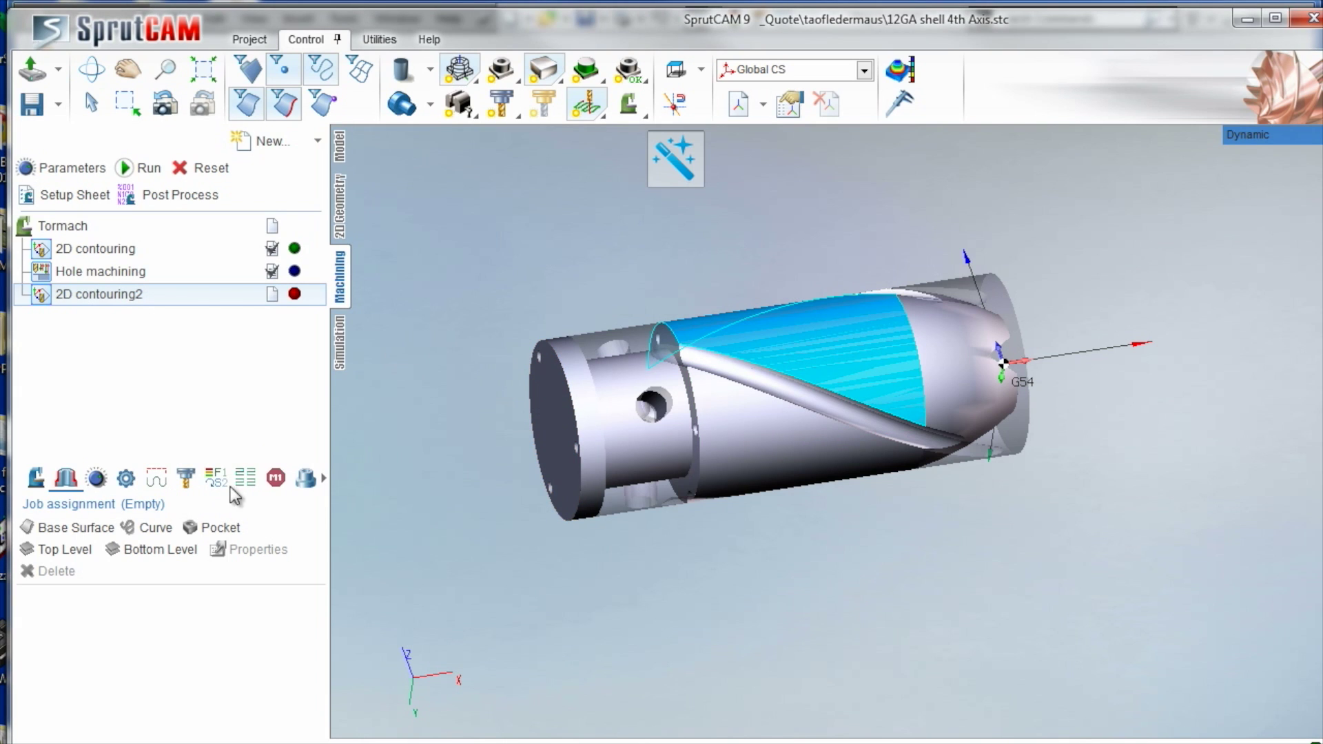
Add the helical groove's edge curve on the shell body to the job assignment of 2D contouring2
click(169, 531)
middle_drag(606, 441, 620, 310)
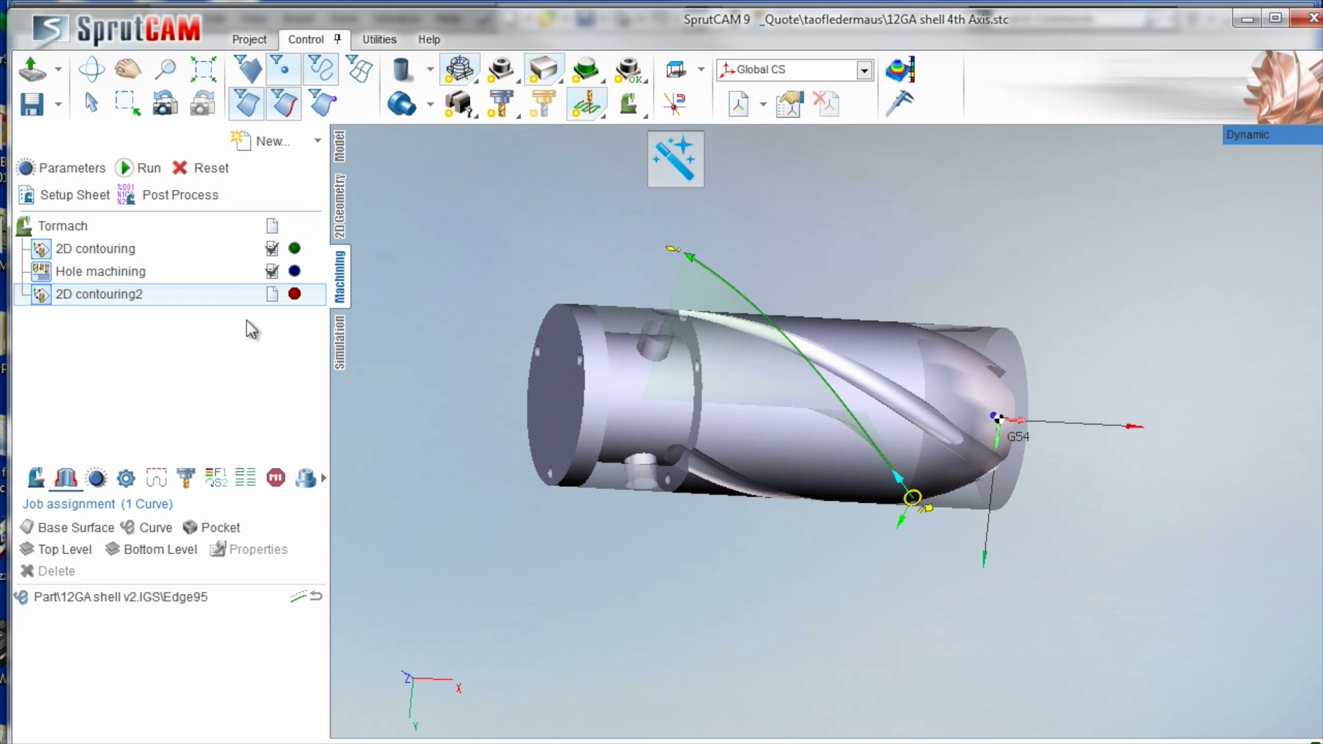
double_click(185, 299)
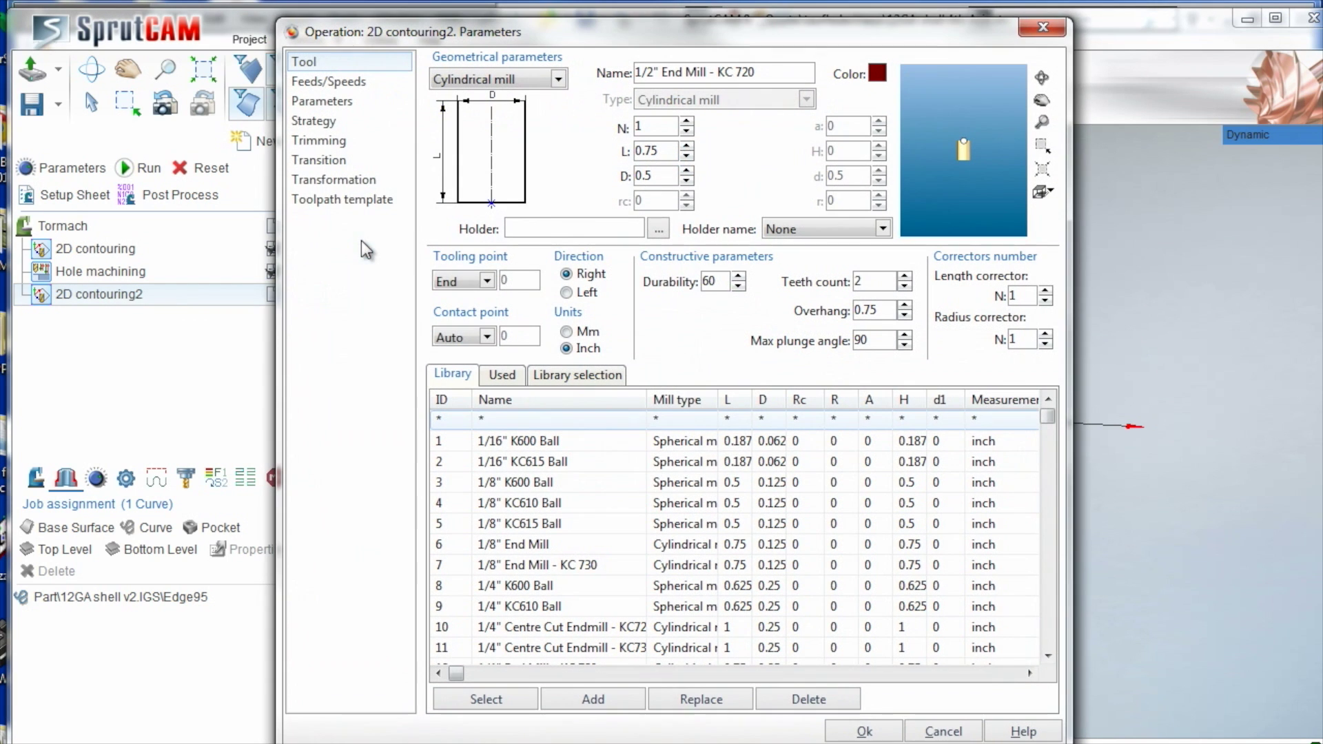
click(1044, 27)
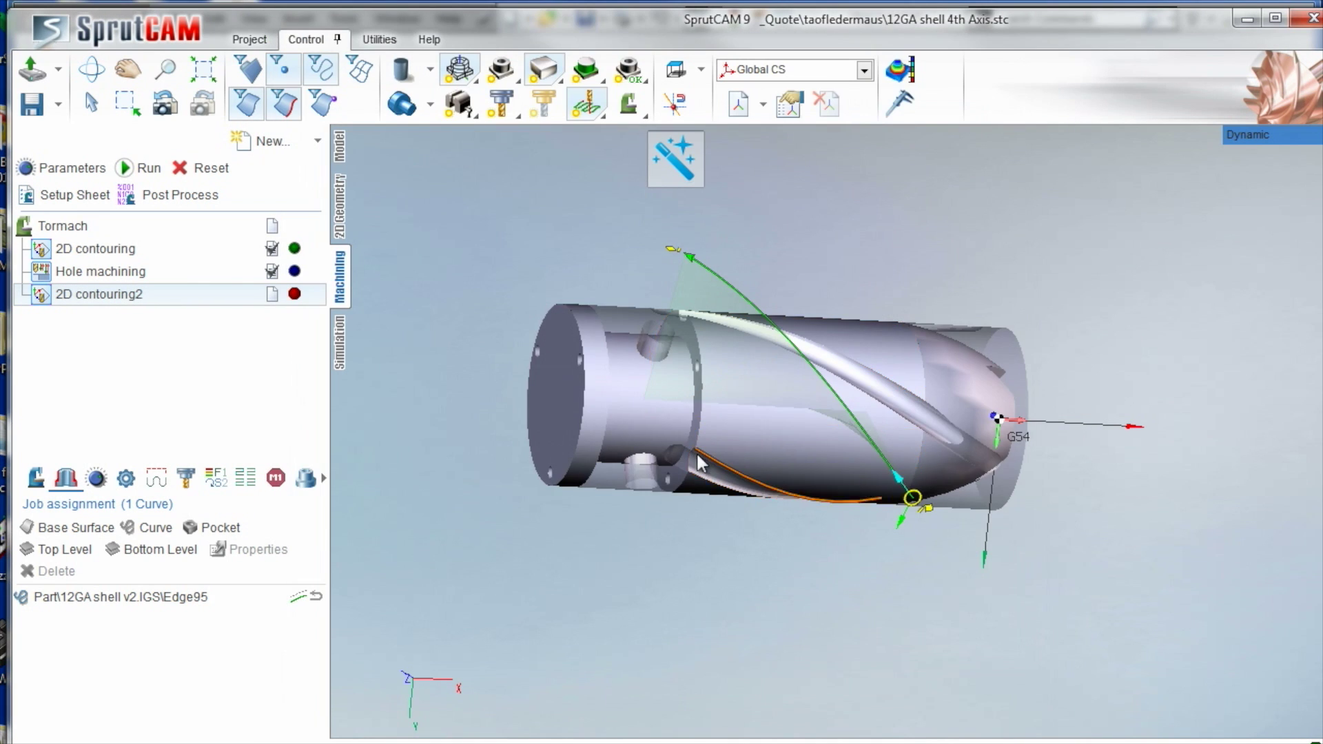
click(734, 395)
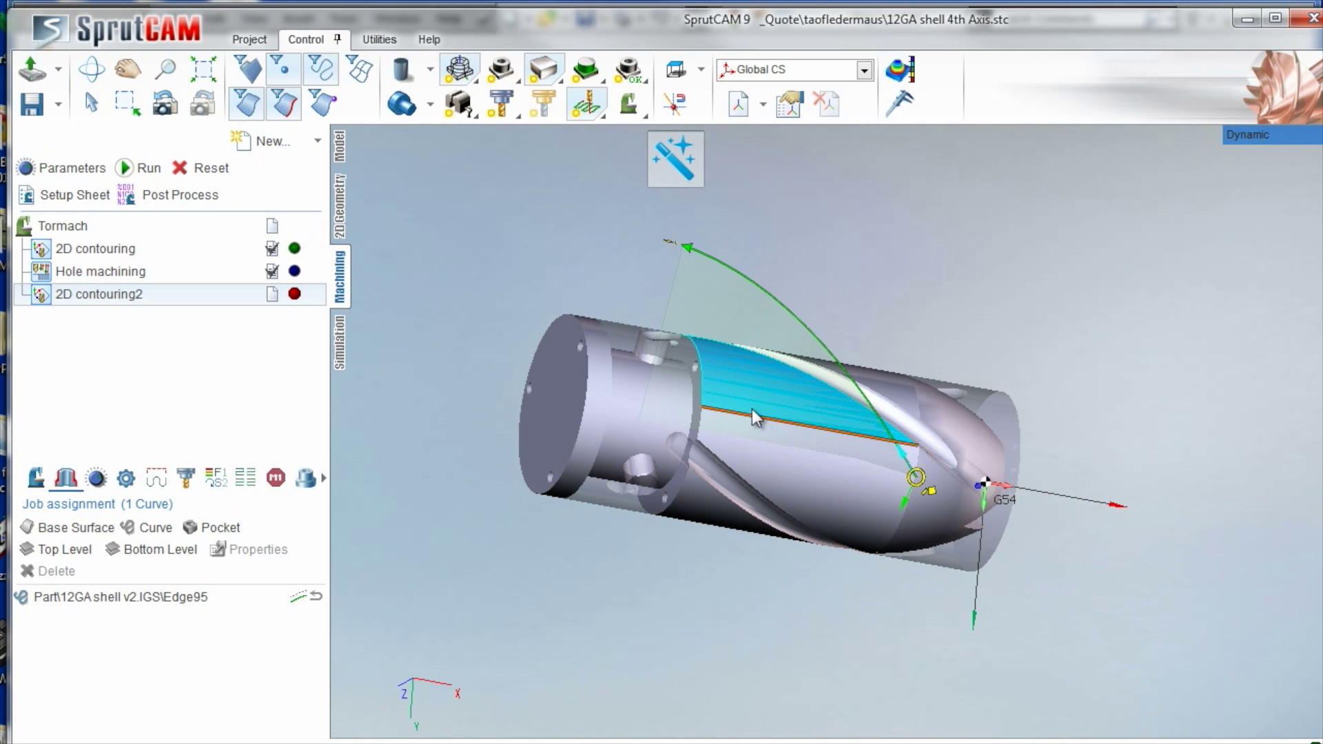
Set the 2D contouring2 tool to a spherical mill with a 0.125 inch diameter
right_click(107, 301)
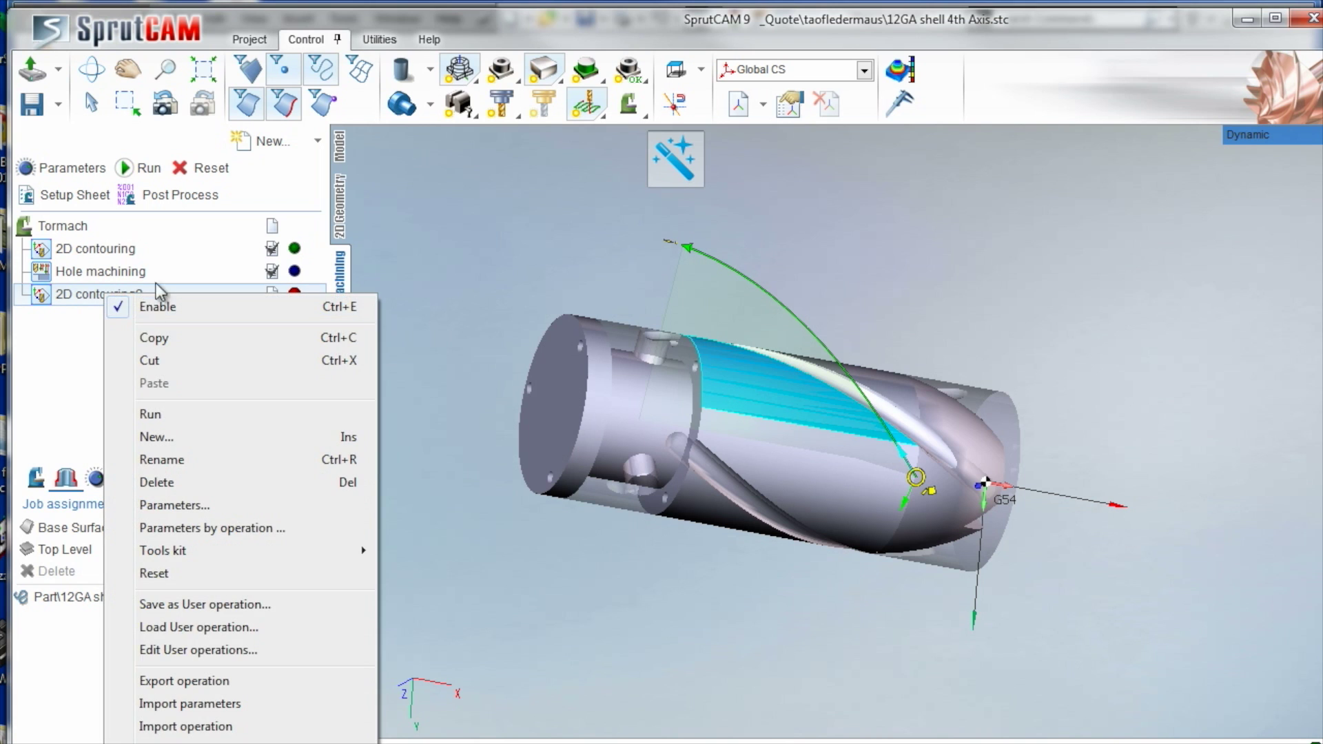
double_click(68, 301)
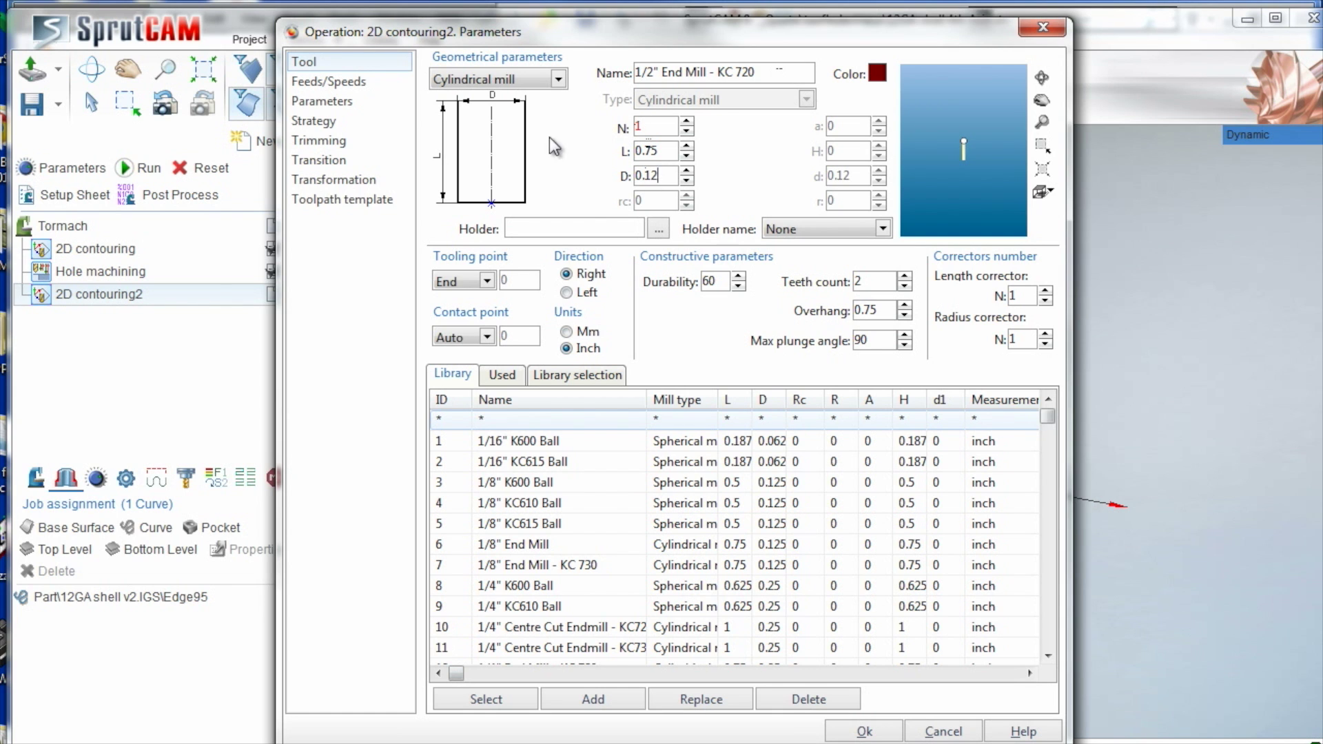
click(485, 83)
click(475, 97)
Set the top level of 2D contouring2 to 0 and its bottom level to -0.02, and accept the parameters
click(342, 81)
click(343, 100)
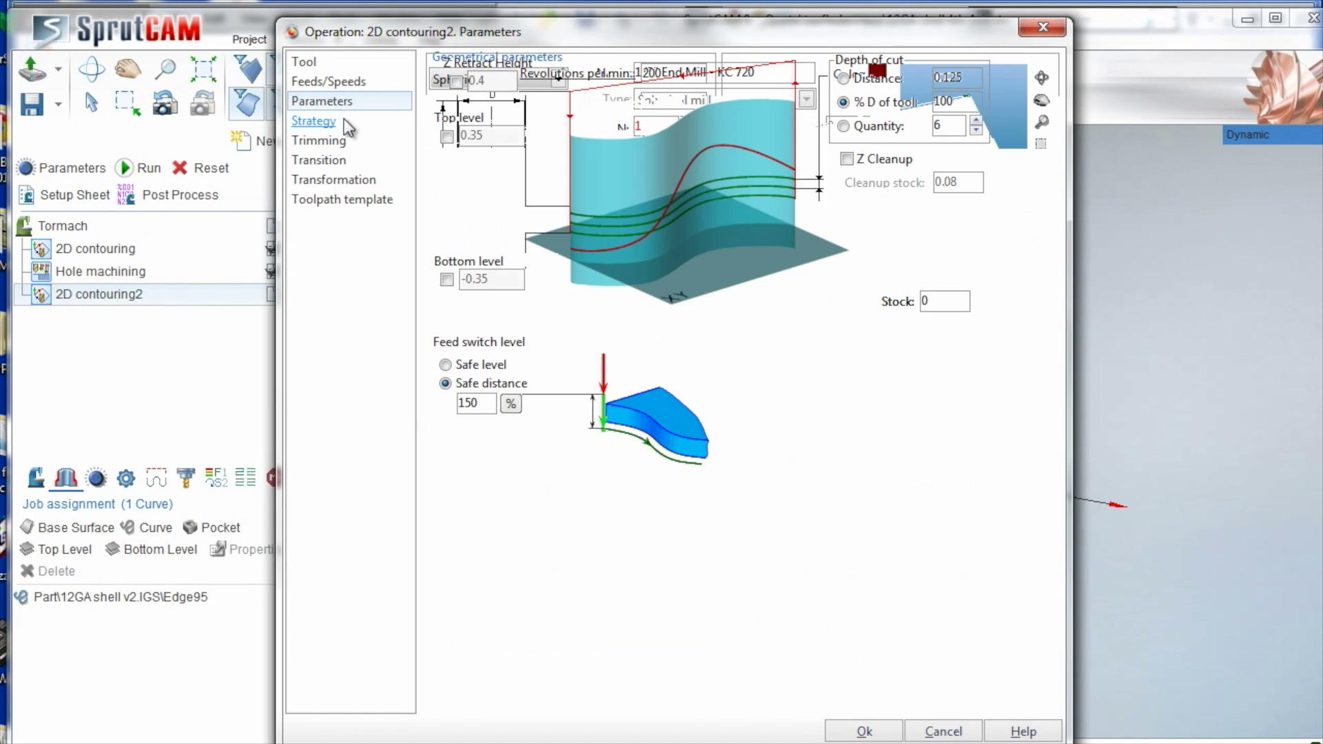
click(338, 123)
click(324, 101)
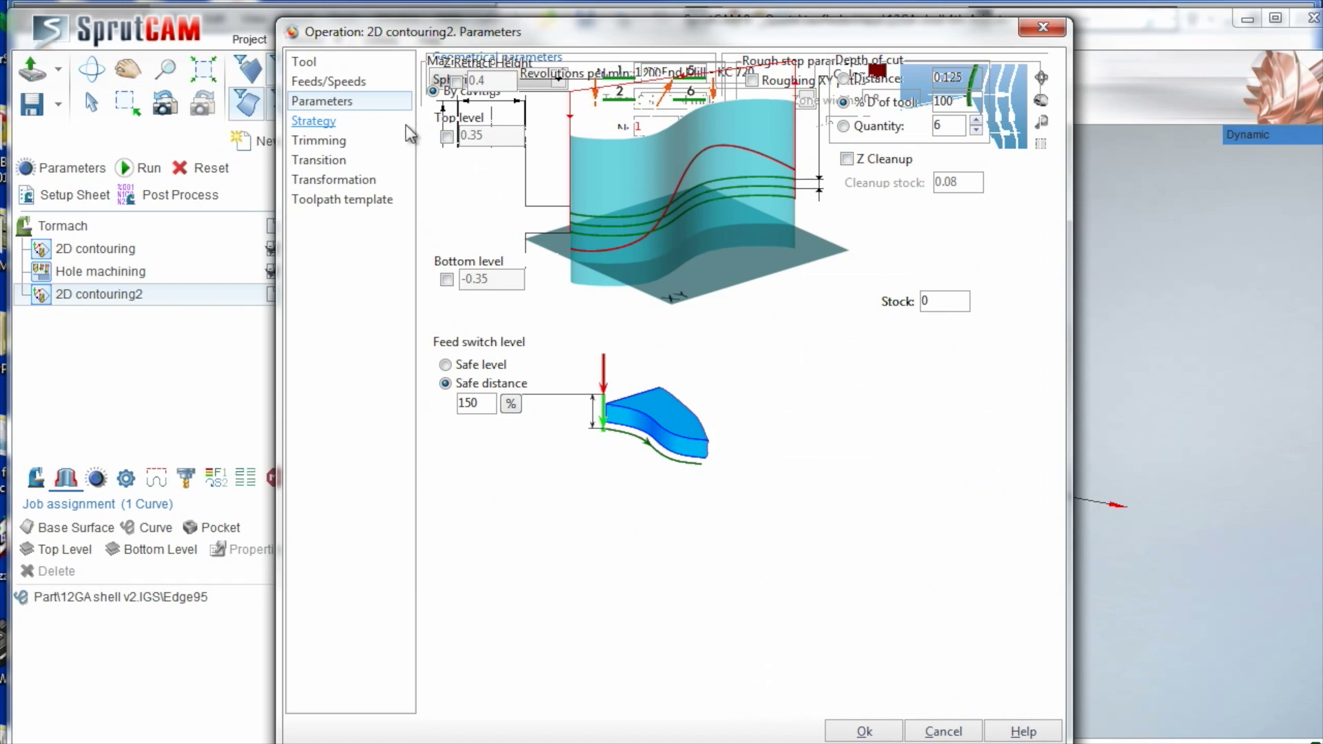
click(447, 136)
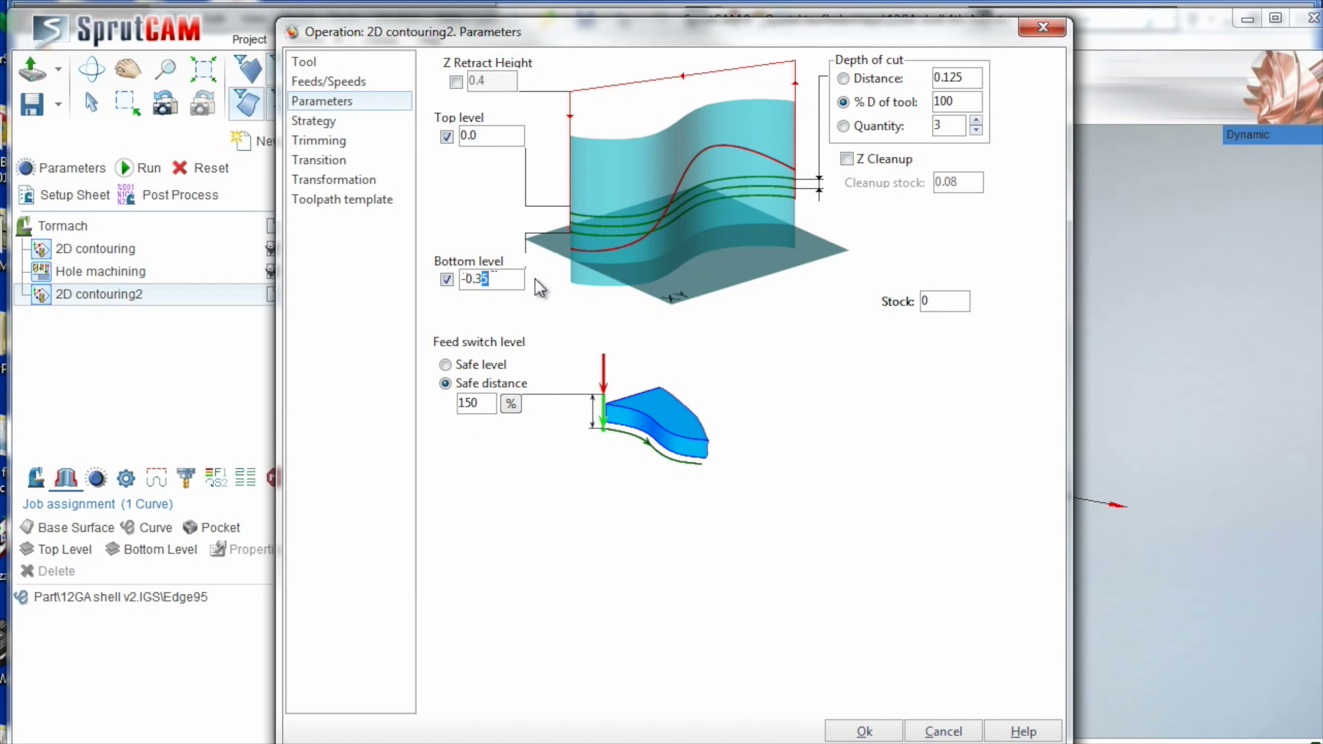
key(BackSpace)
key(BackSpace)
click(864, 731)
Extend the start of the groove's contour curve tangentially by about 0.43 towards the nose end of the shell
middle_drag(731, 408, 758, 386)
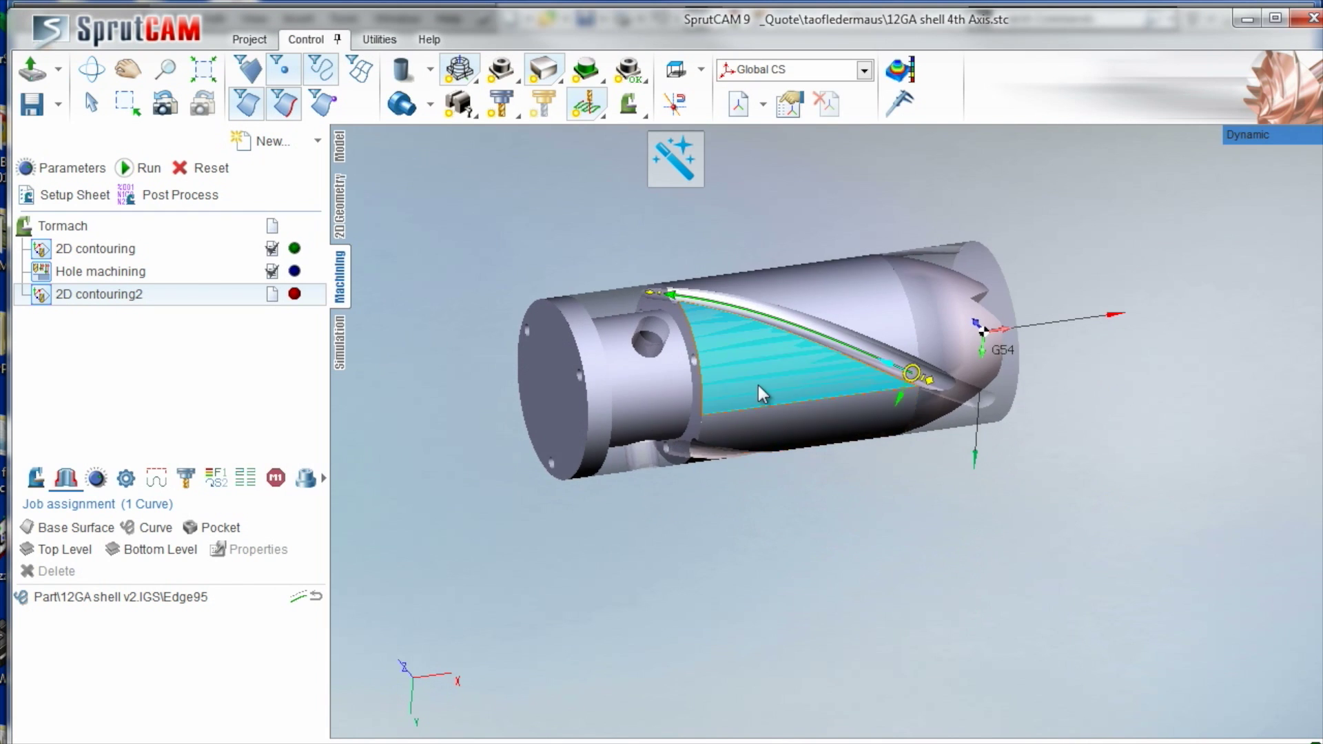
scroll(758, 386, up, 3)
middle_drag(1028, 366, 1015, 321)
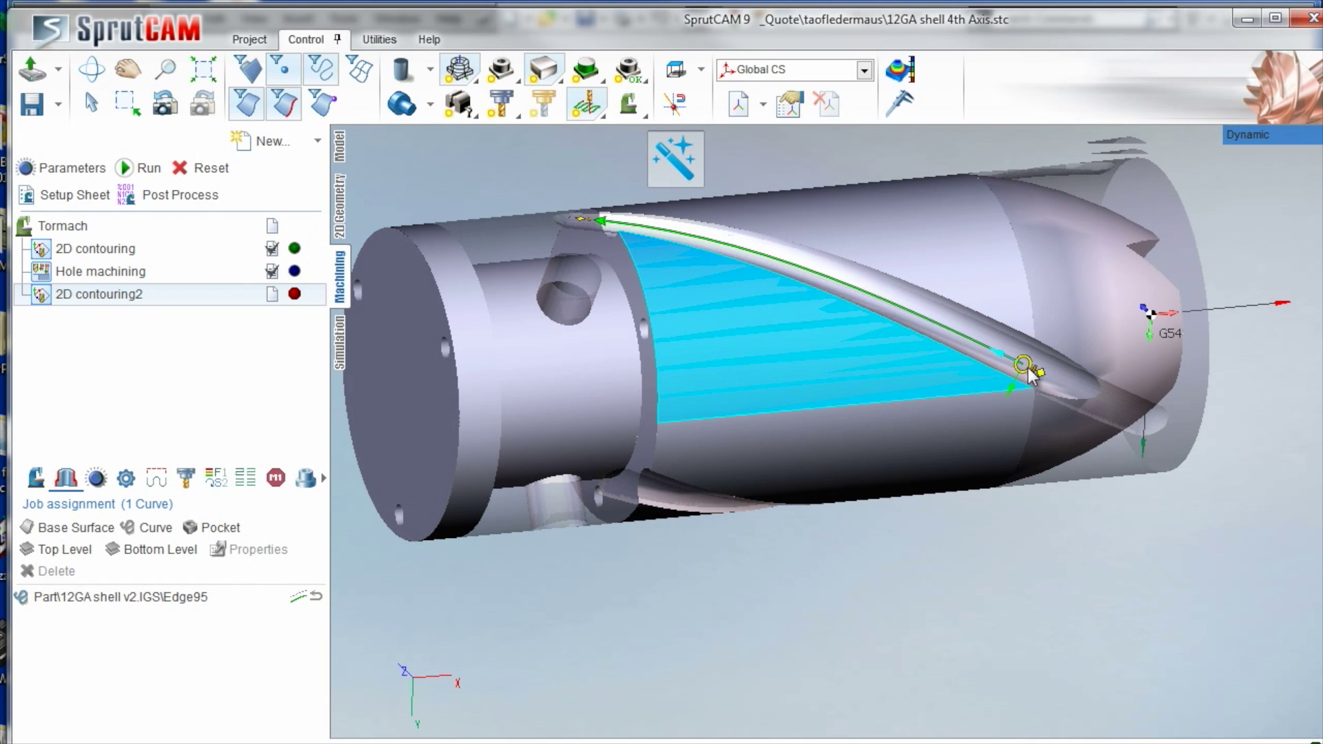
click(669, 151)
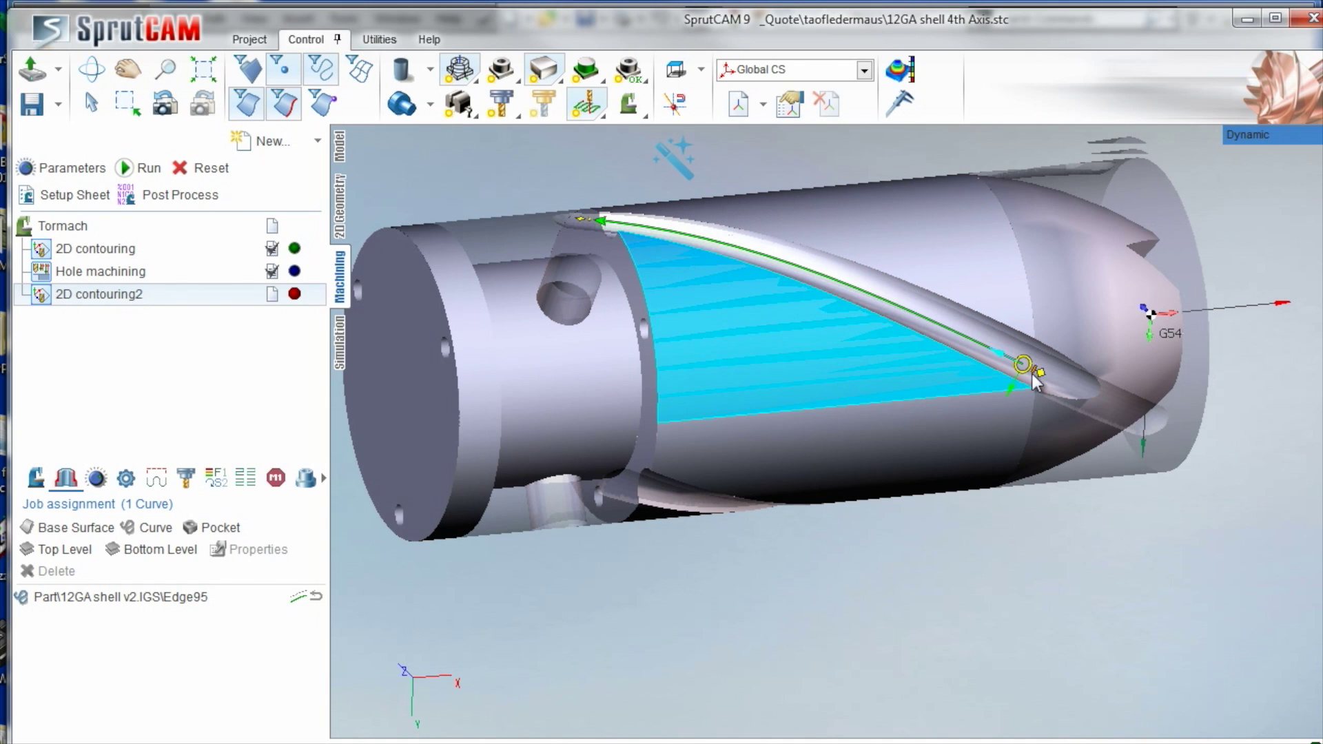
drag(1037, 374, 1180, 431)
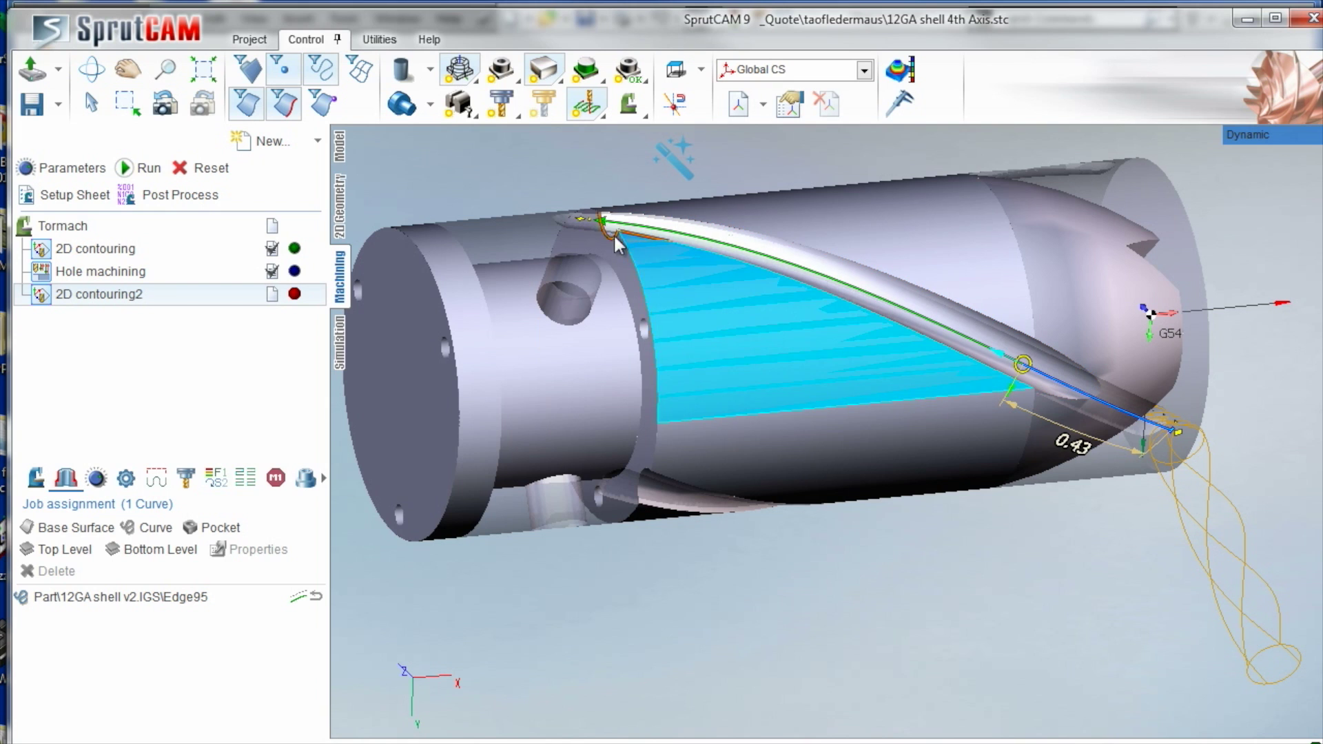
Extend the other end of the groove's contour curve in a straight line by about 0.13 beyond the body
drag(586, 231, 554, 214)
middle_drag(612, 186, 591, 268)
right_drag(594, 276, 549, 263)
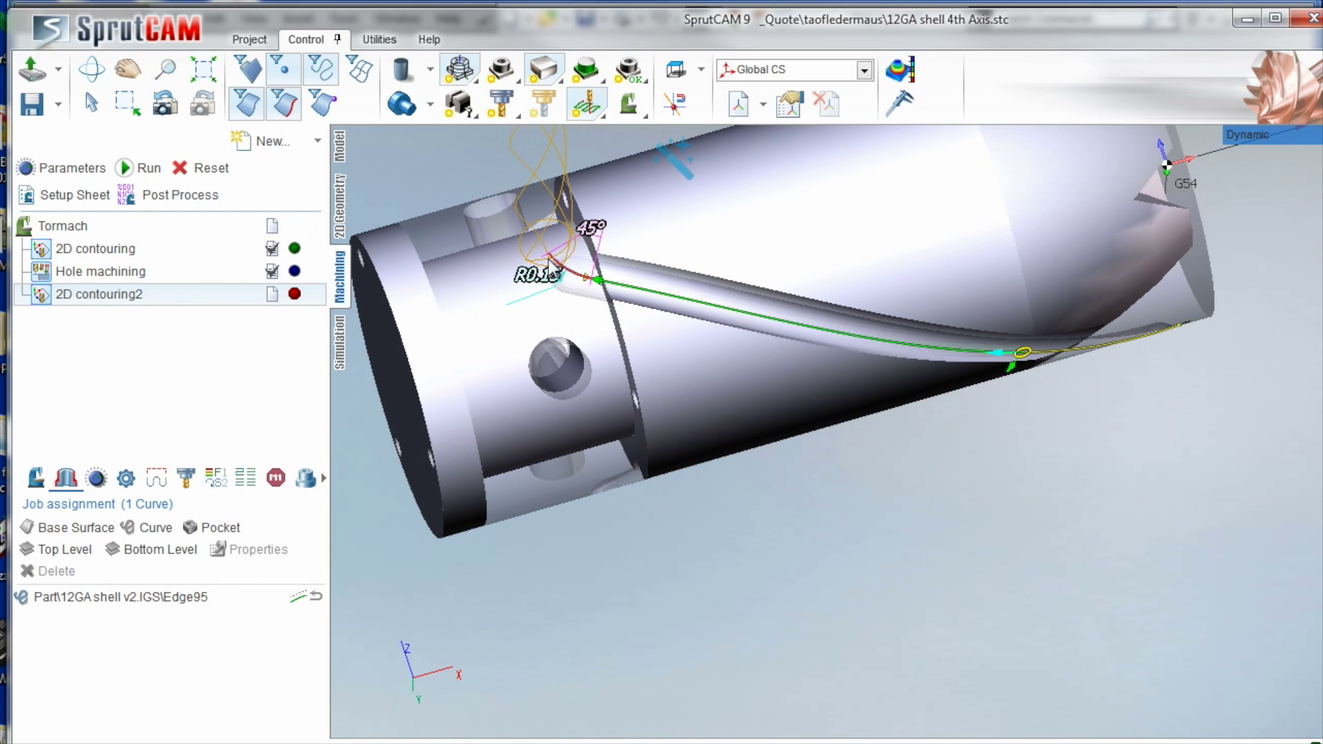
drag(549, 266, 535, 270)
right_drag(647, 309, 557, 229)
right_drag(748, 396, 434, 307)
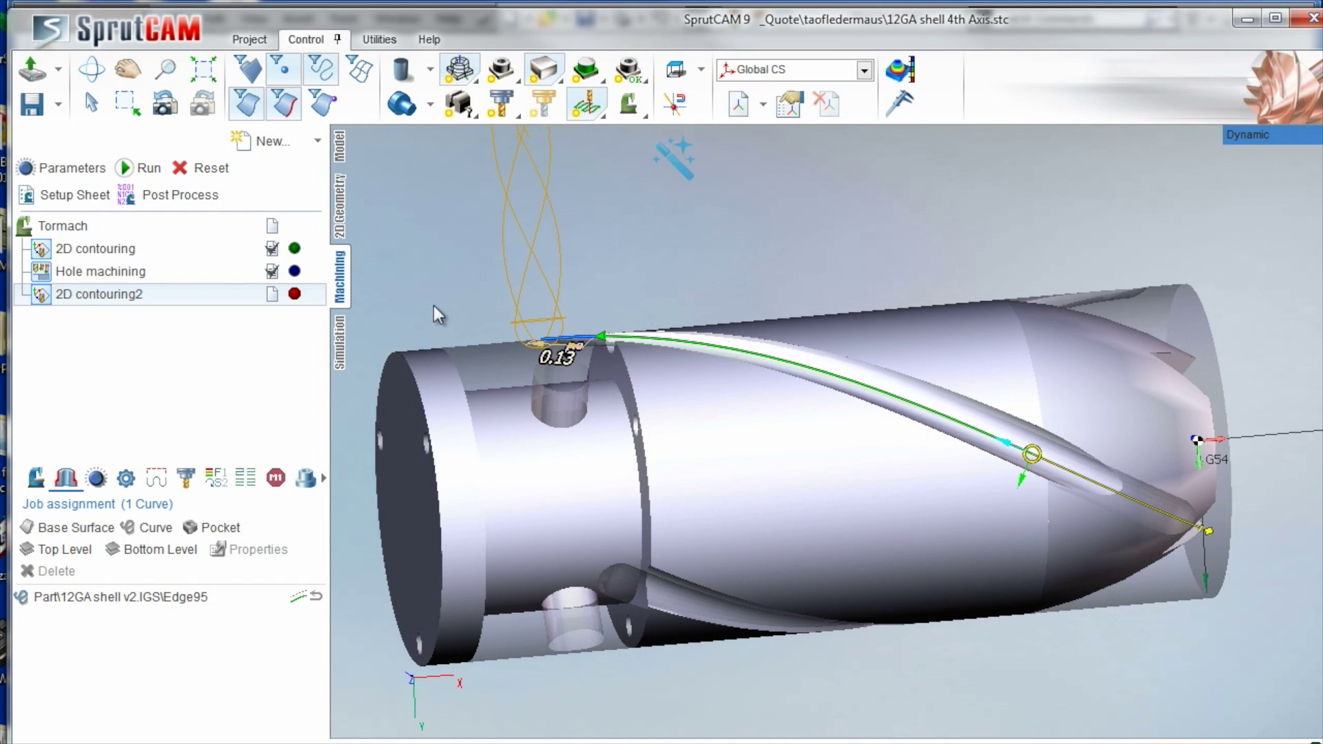
Copy the 2D contouring2 toolpath around the A axis with a multiply step of 120 and a count of 3, and calculate it
right_click(138, 292)
click(84, 297)
double_click(84, 296)
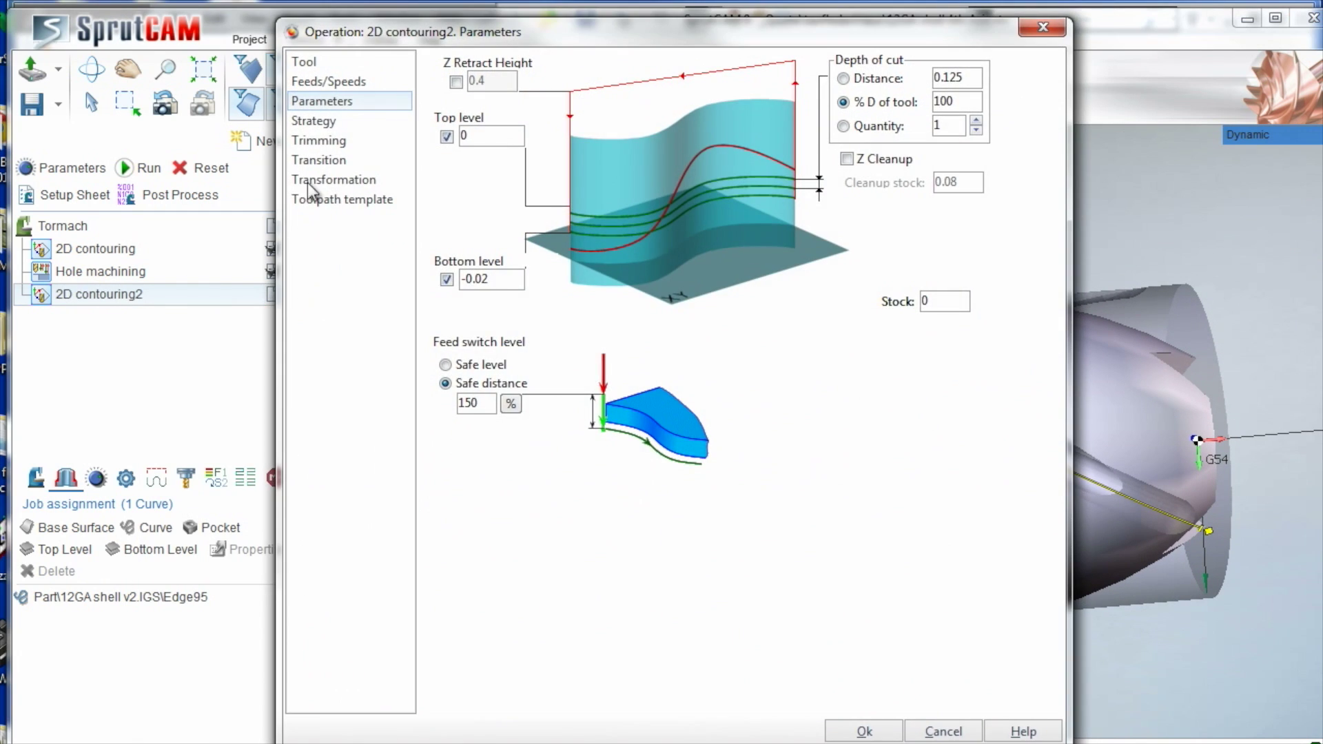
click(311, 179)
click(524, 88)
click(525, 89)
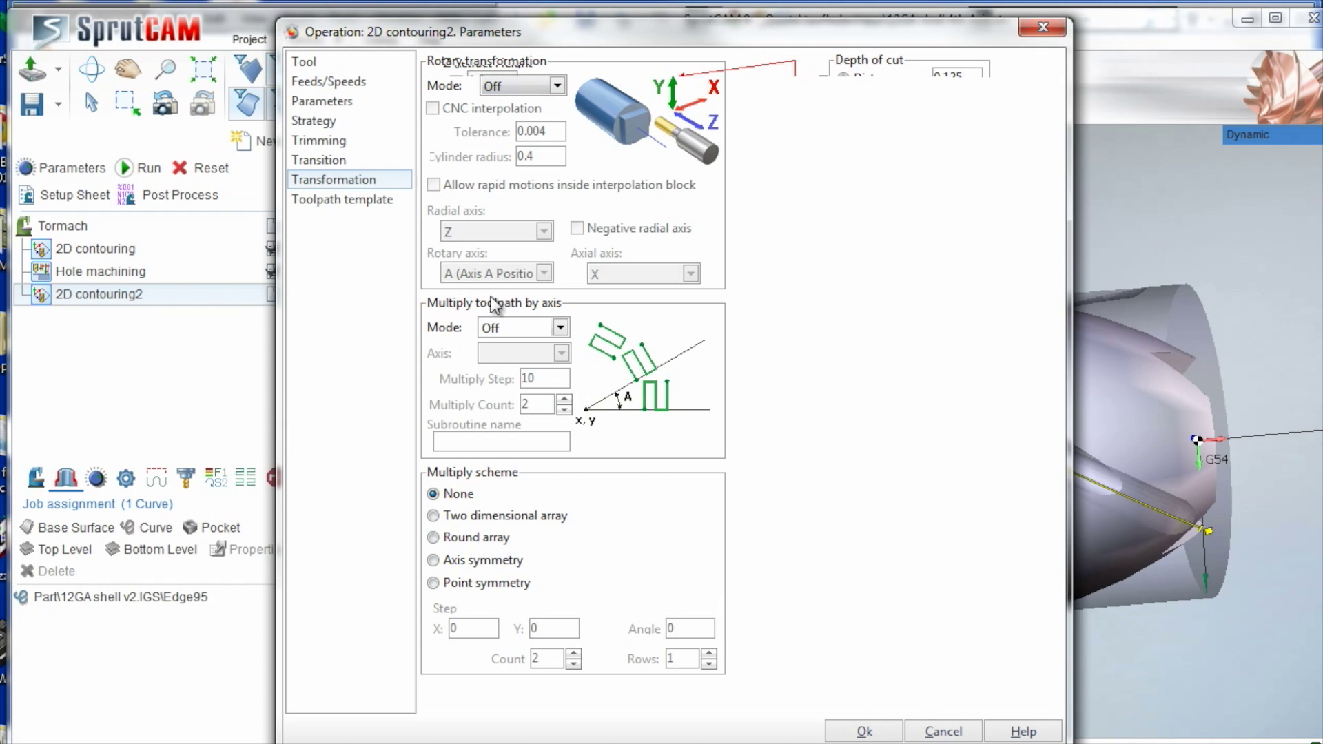
click(513, 327)
click(518, 362)
click(522, 353)
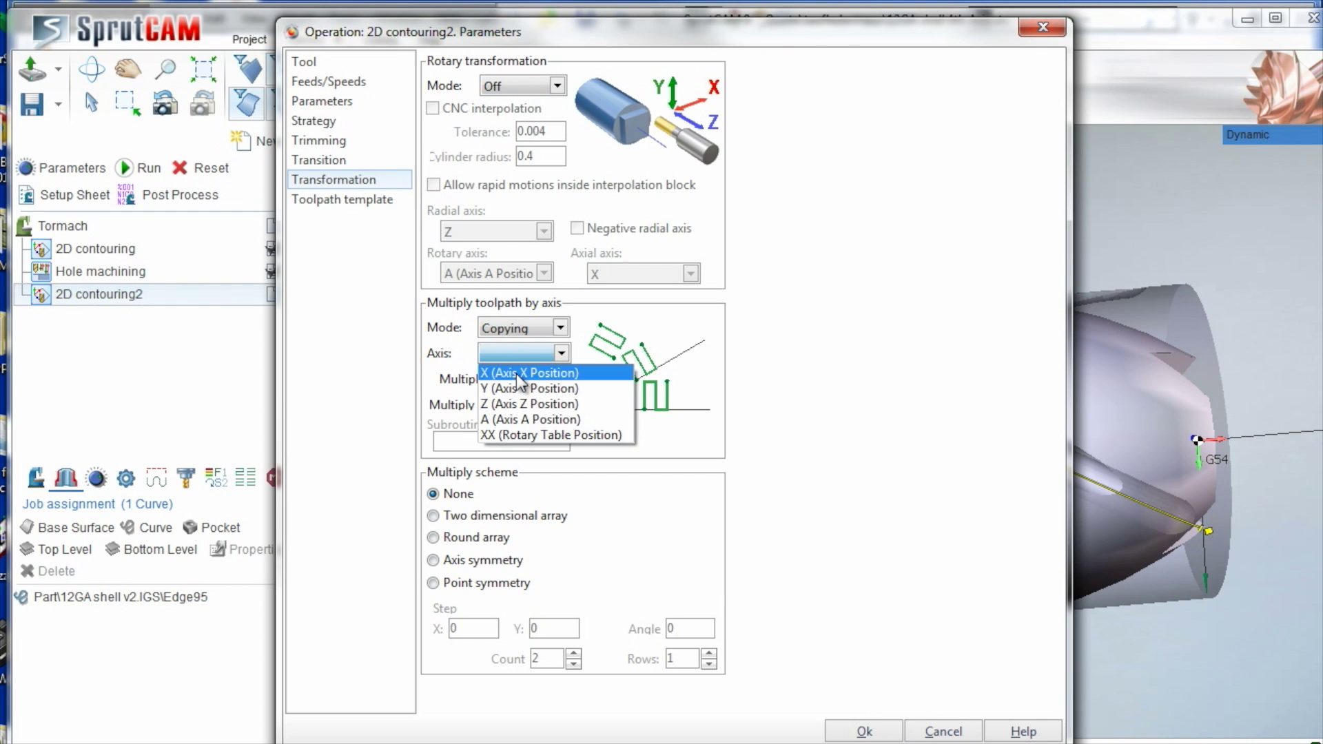
click(529, 419)
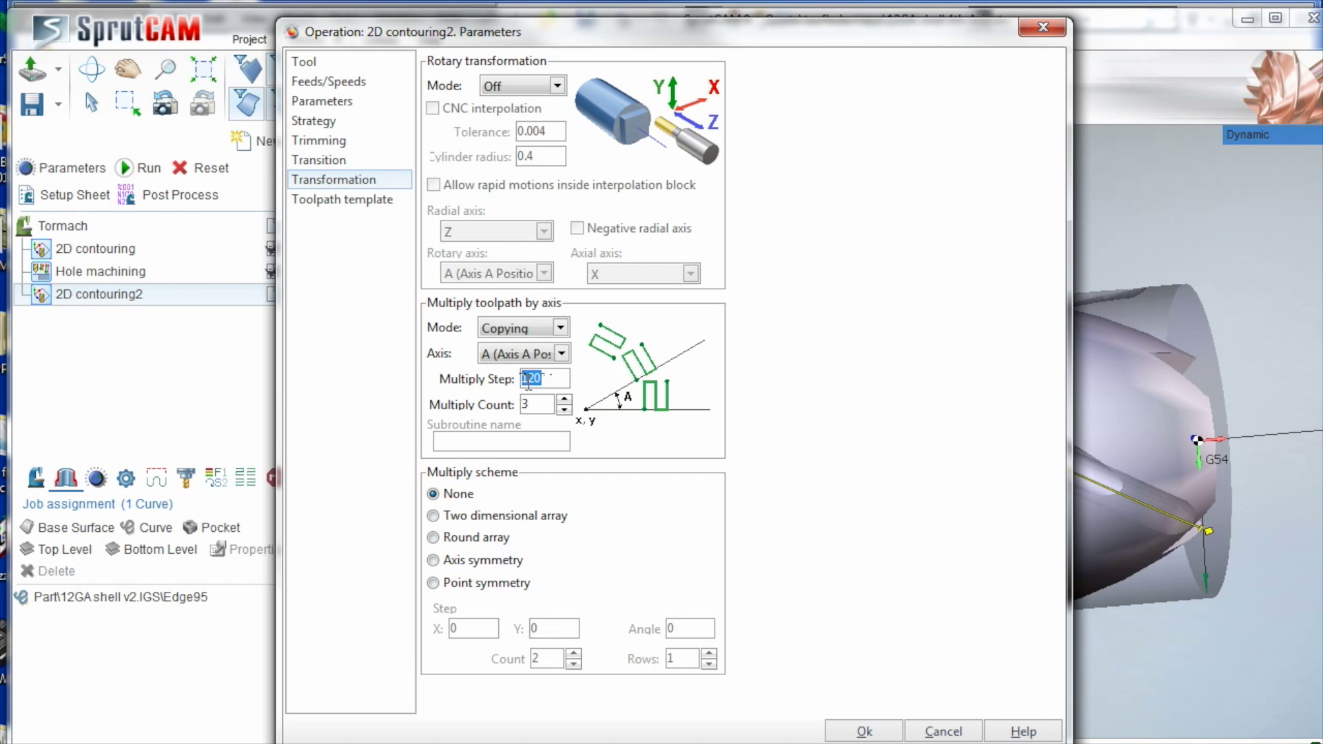
click(865, 731)
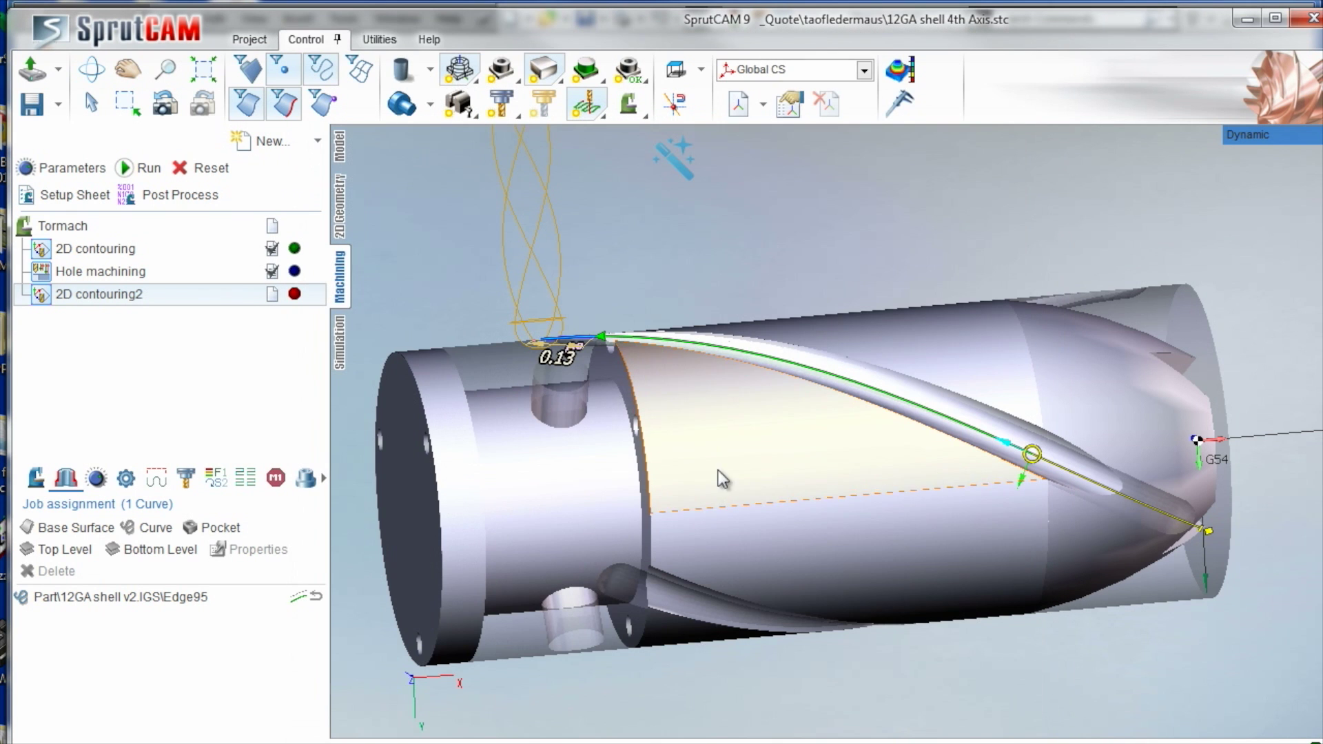
middle_drag(703, 545, 722, 518)
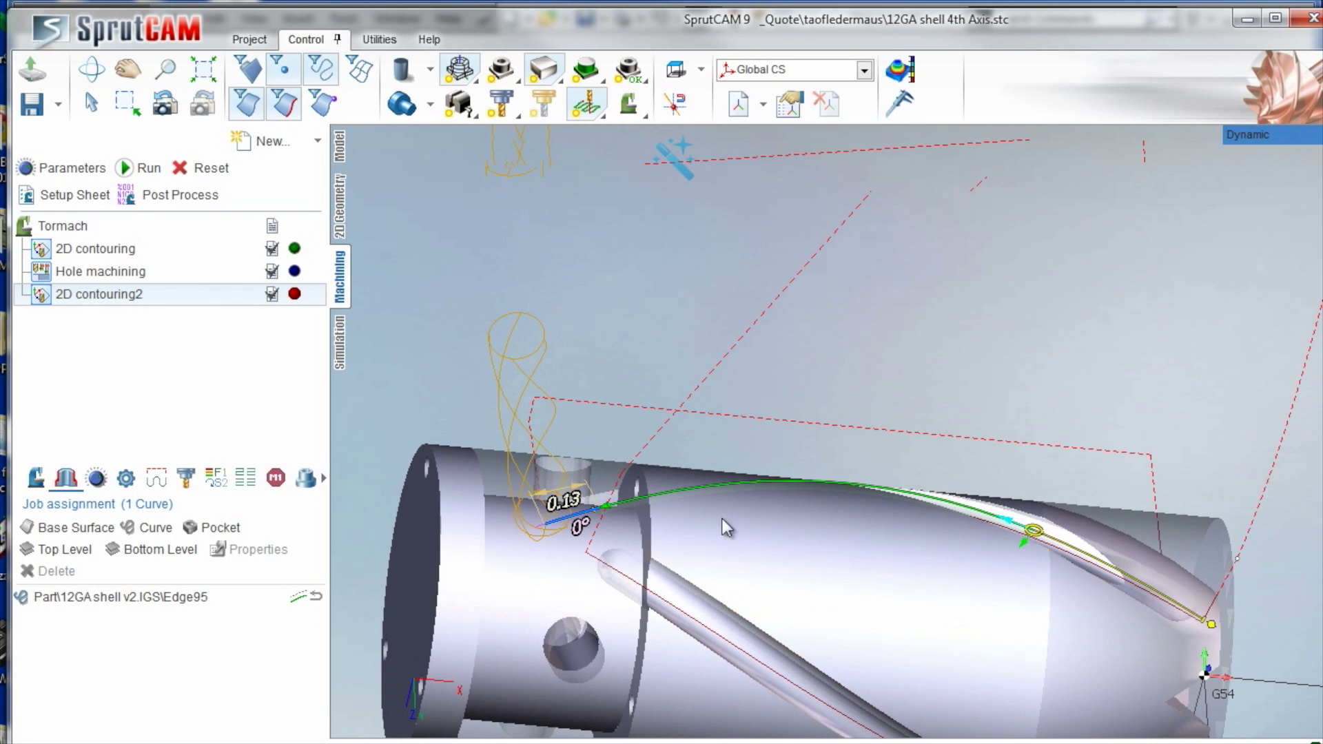
scroll(741, 675, down, 3)
middle_drag(774, 674, 759, 418)
middle_drag(663, 489, 706, 423)
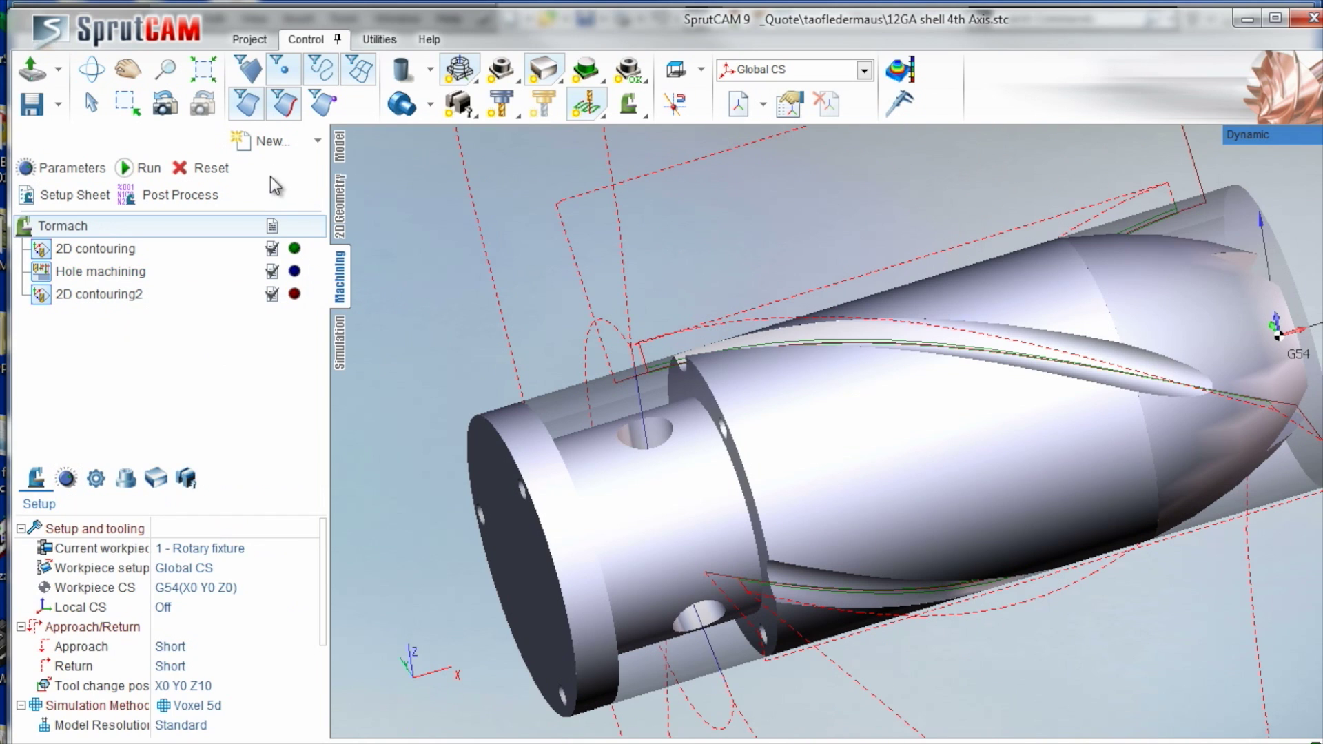
Add a roughing hole machining operation following 2D contouring2
click(274, 141)
mouse_move(303, 171)
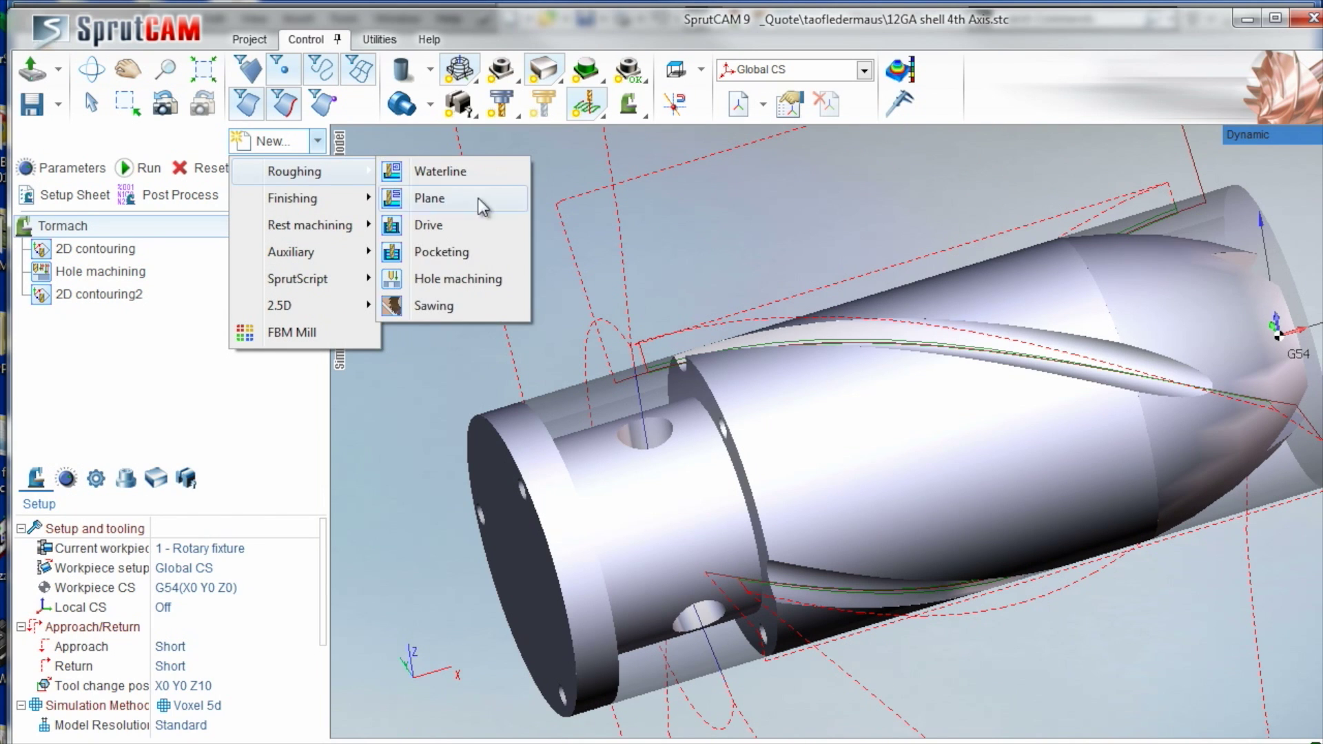
click(458, 279)
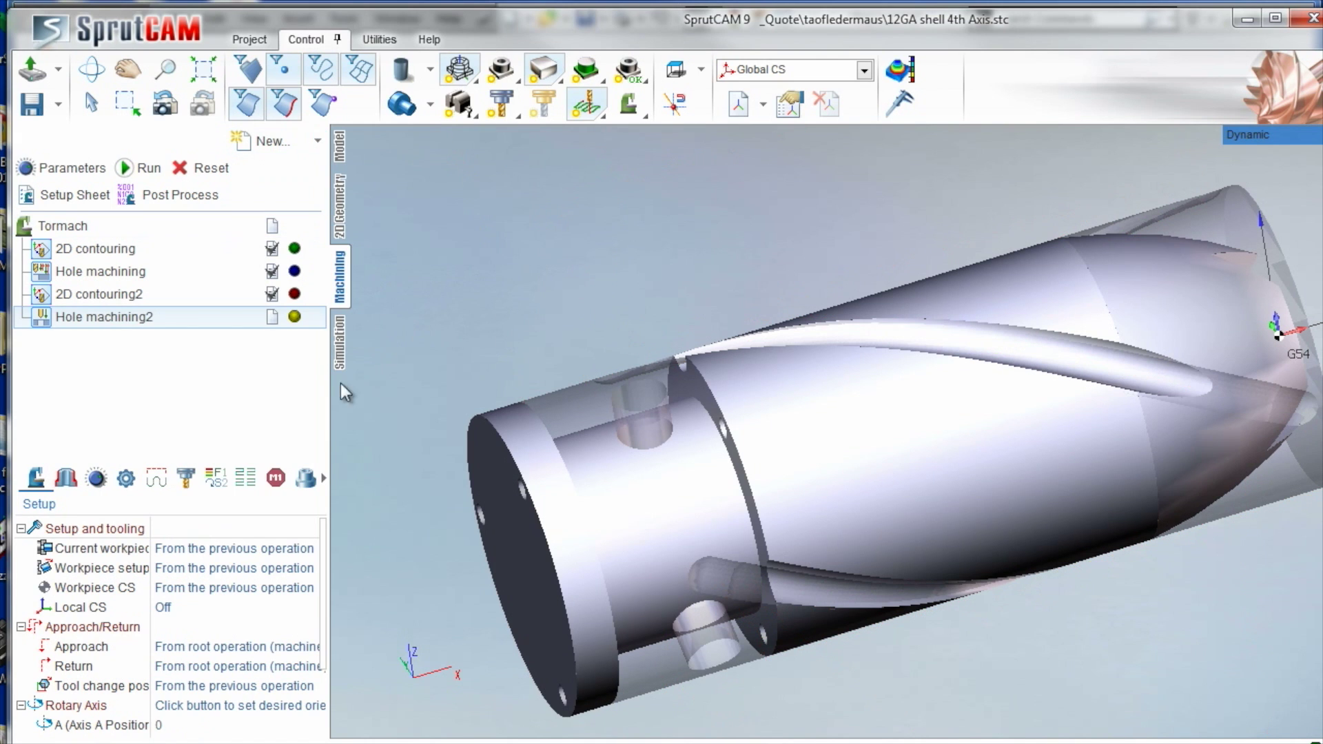
Assign the upper radial hole in the shell's narrow neck to Hole machining2 by its center and calculate the operation
click(58, 483)
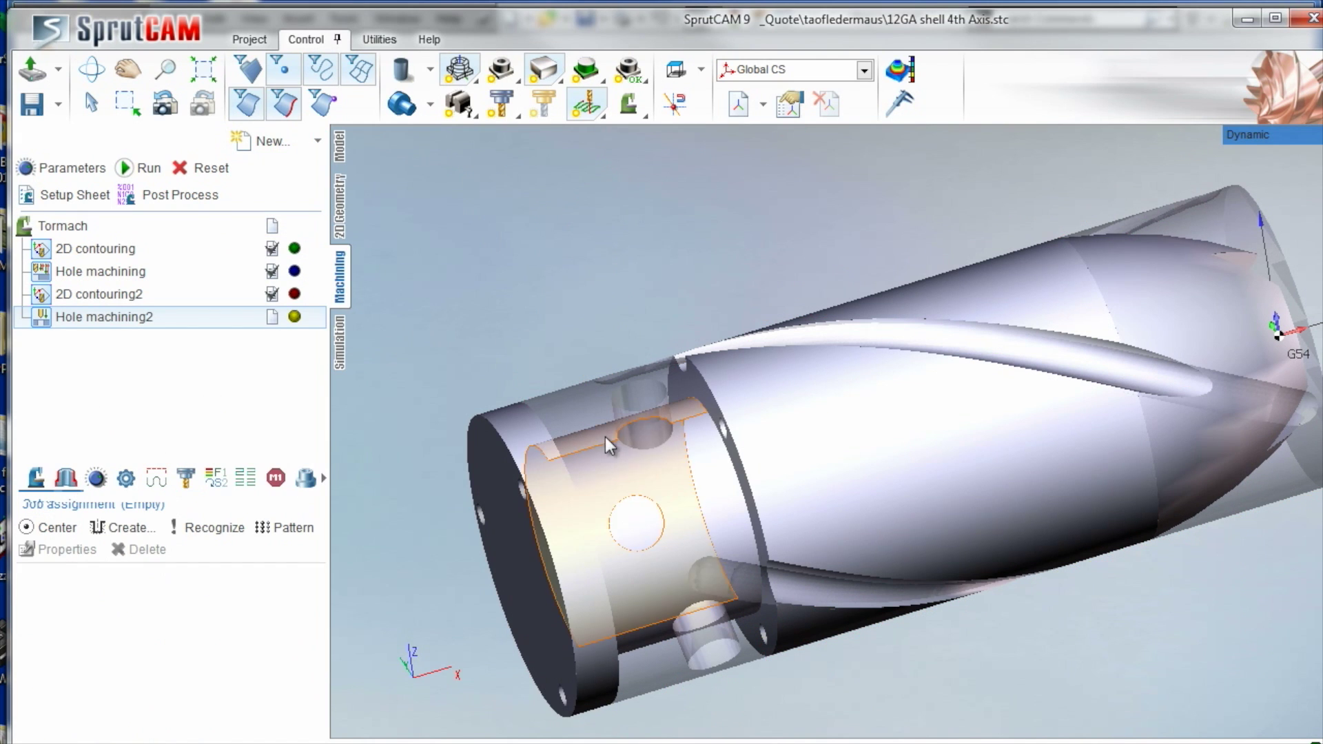
click(57, 528)
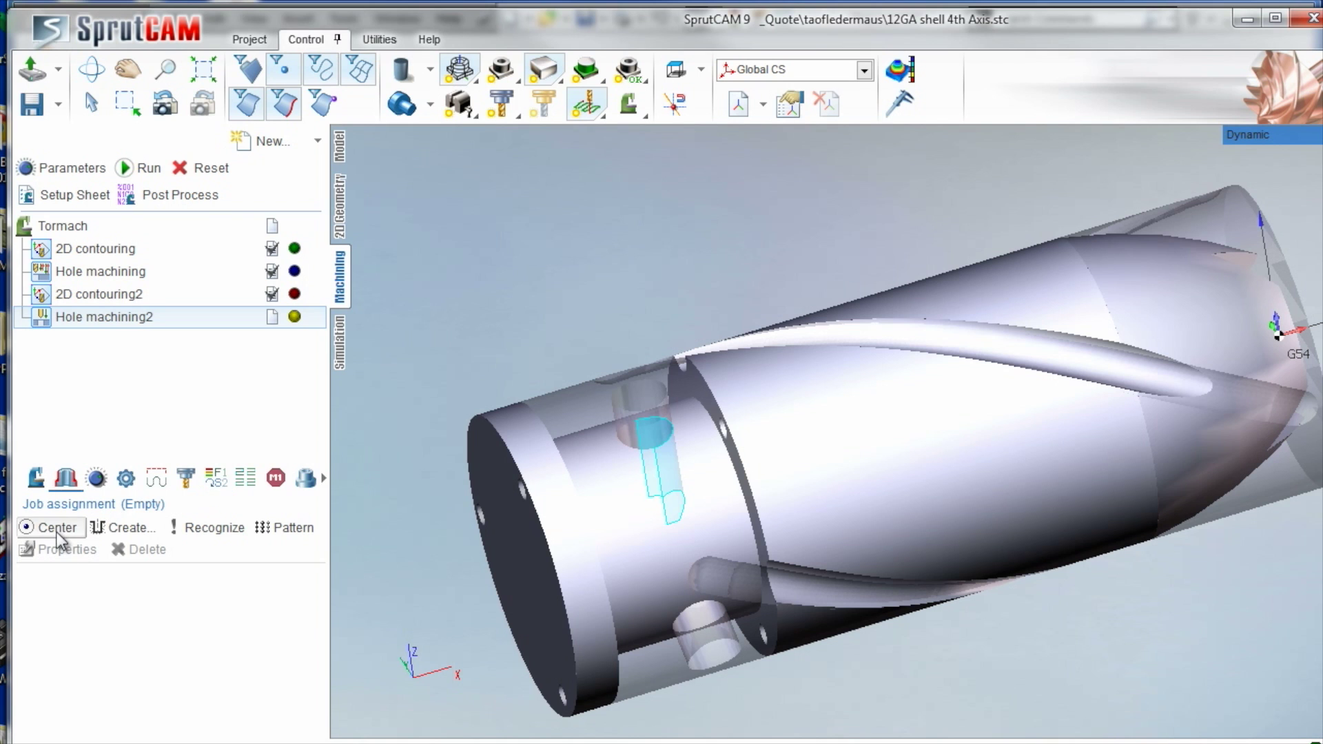
click(117, 178)
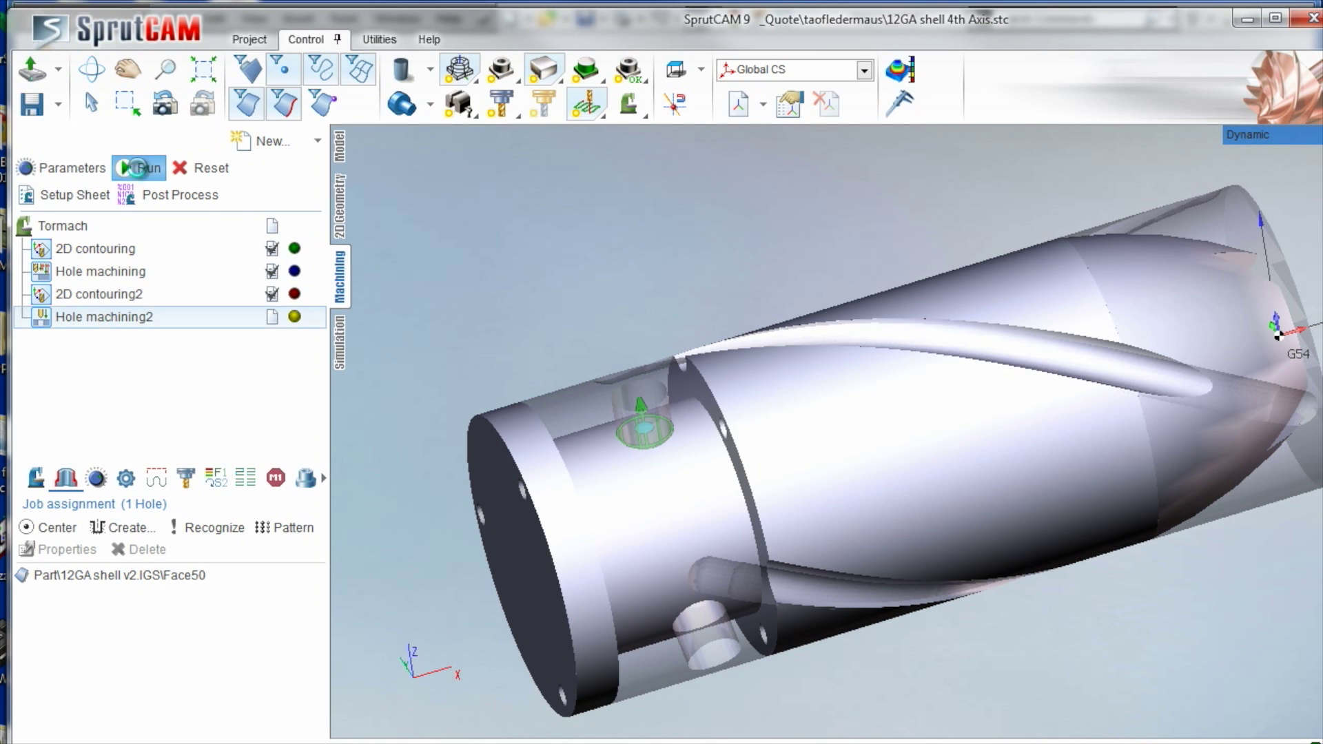
middle_drag(493, 373, 477, 319)
right_drag(478, 320, 157, 399)
Copy the Hole machining2 toolpath around the A axis with a multiply step of 120 and a count of 3, and recalculate it
double_click(128, 321)
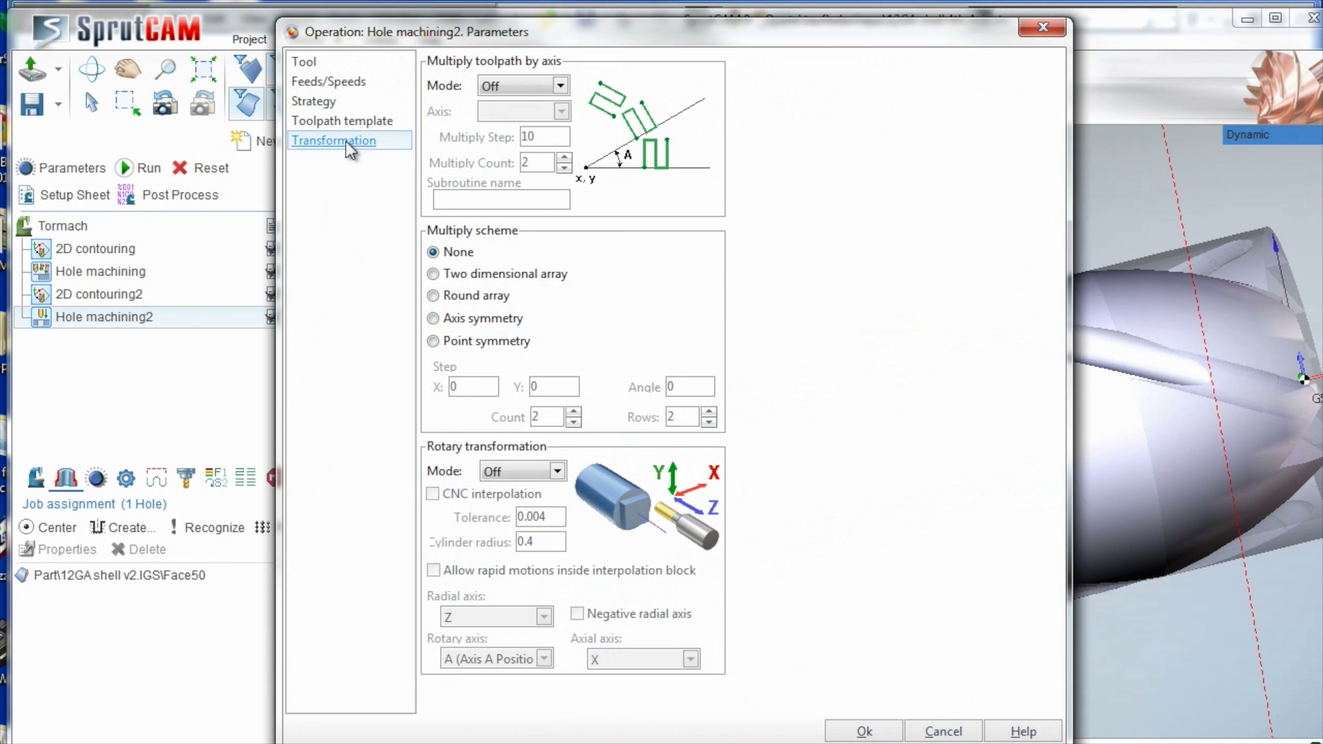
click(515, 117)
click(517, 113)
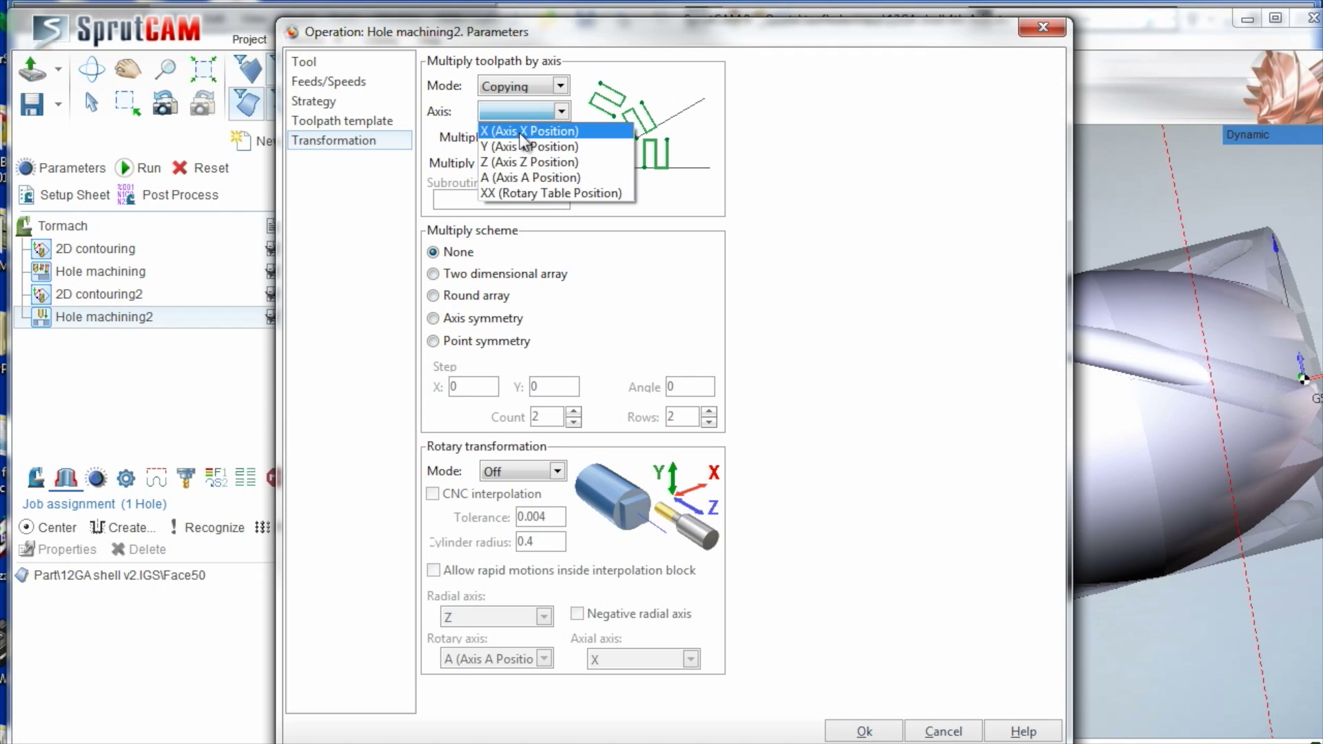
click(525, 178)
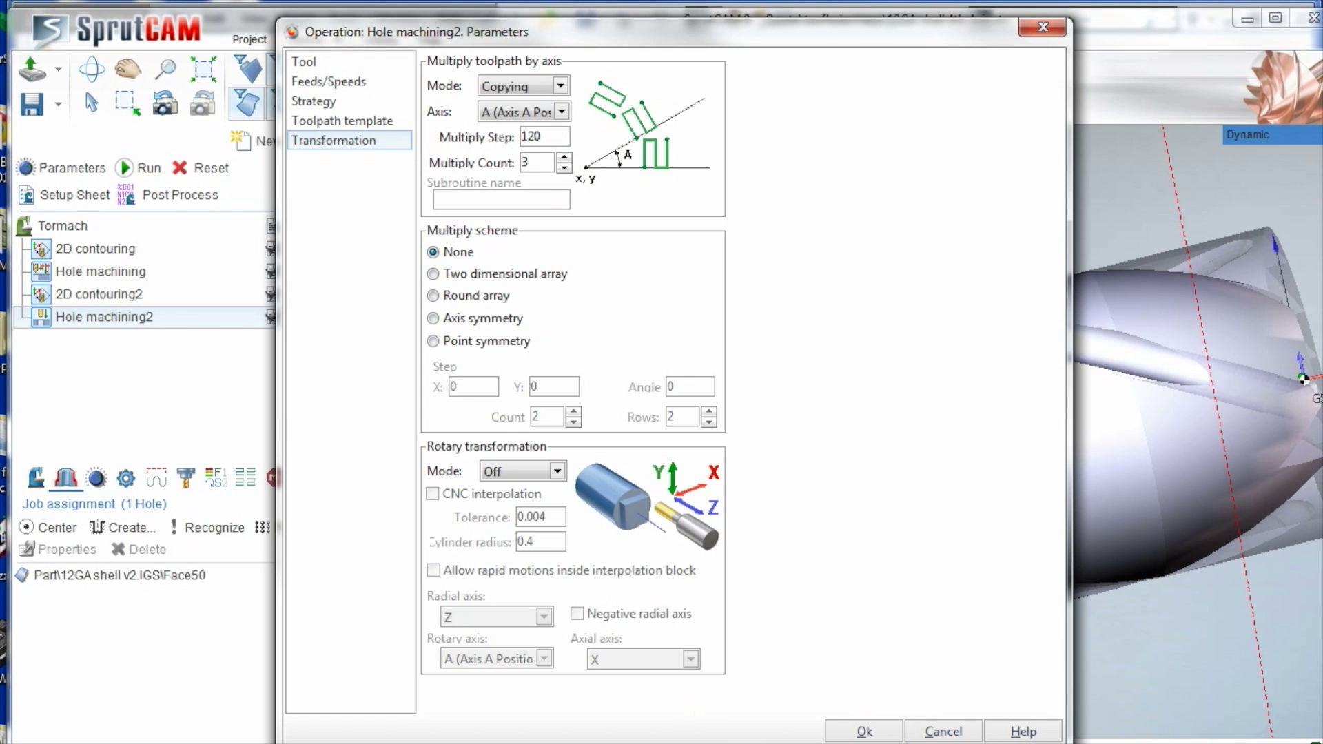
click(863, 731)
click(141, 167)
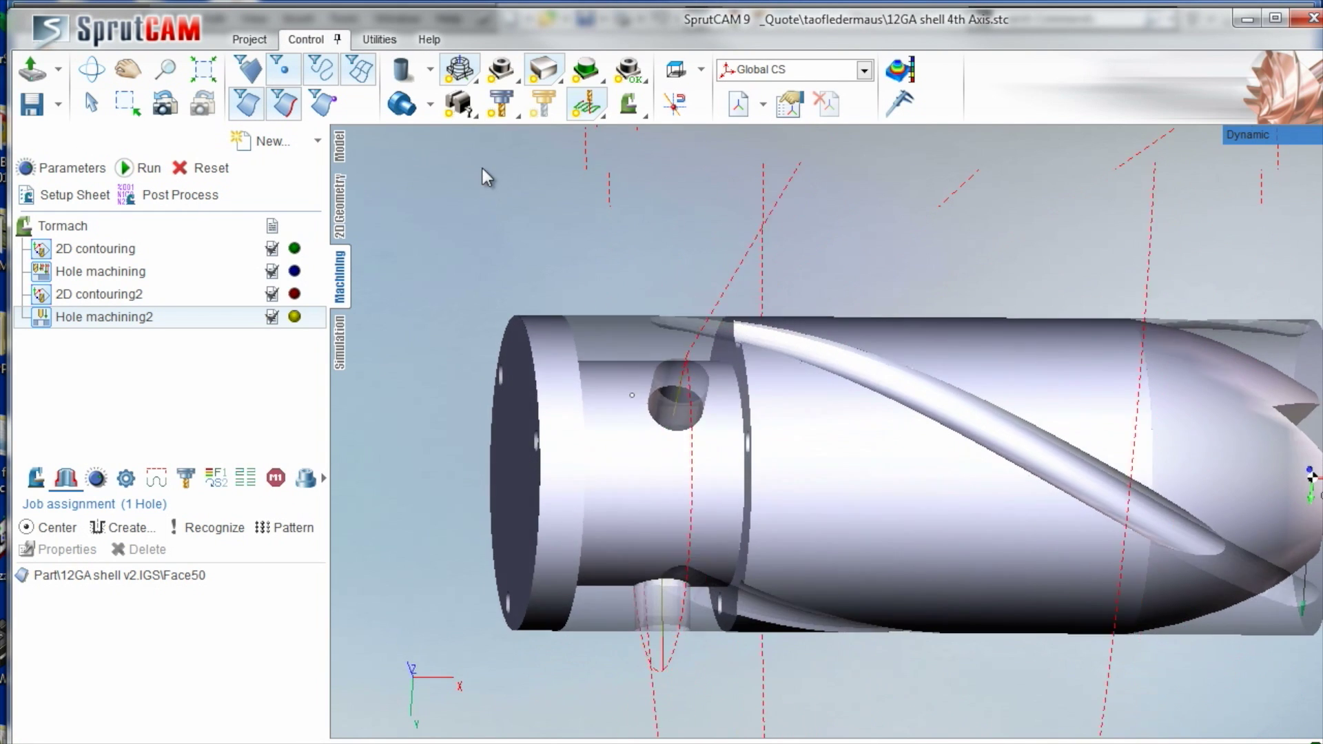
Set the Hole machining2 drill's diameter to 0.125 inch and accept the parameters
double_click(184, 317)
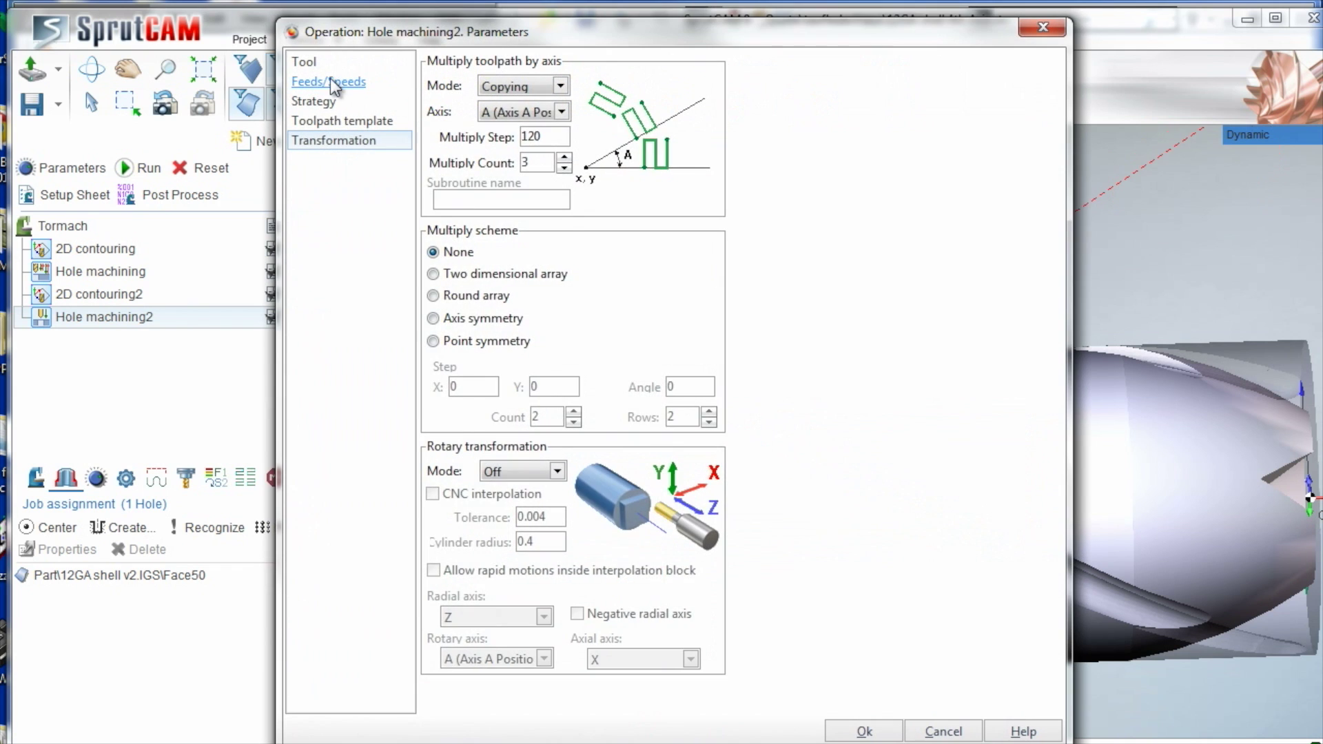
click(305, 62)
key(BackSpace)
text(125)
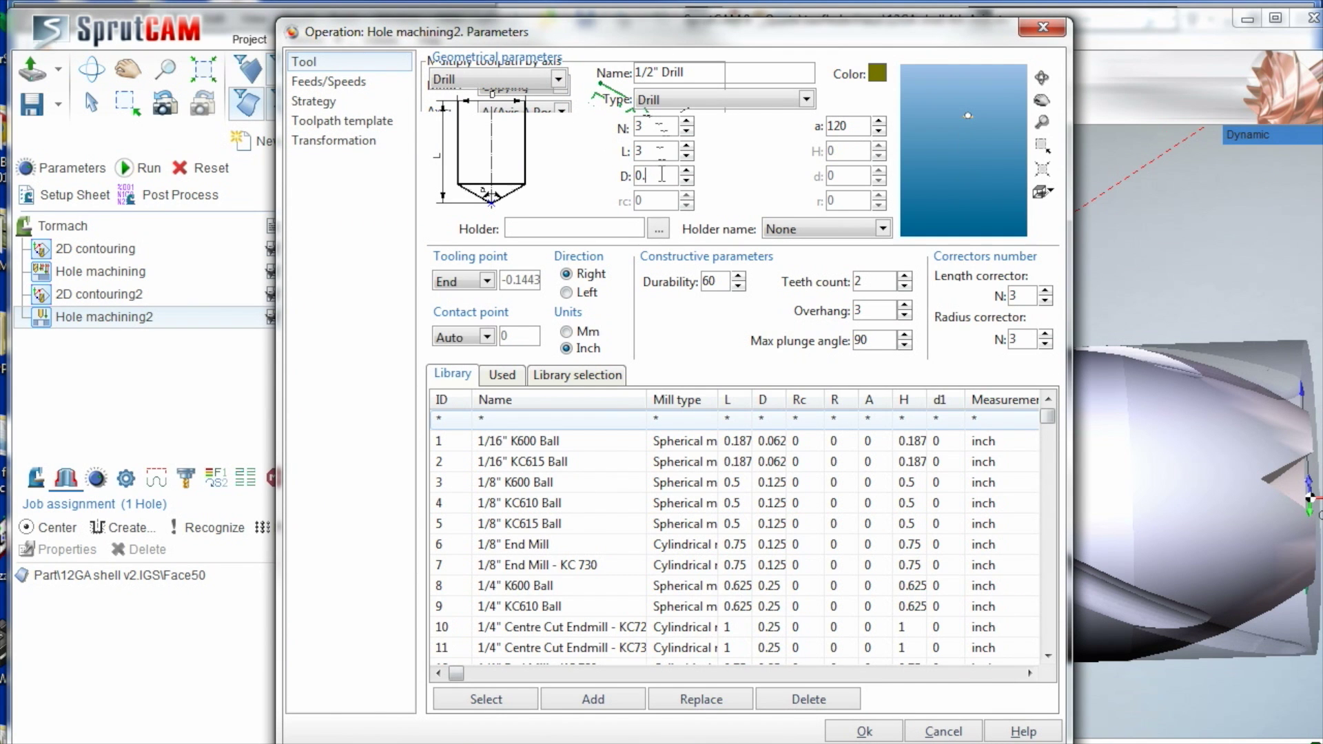
click(874, 739)
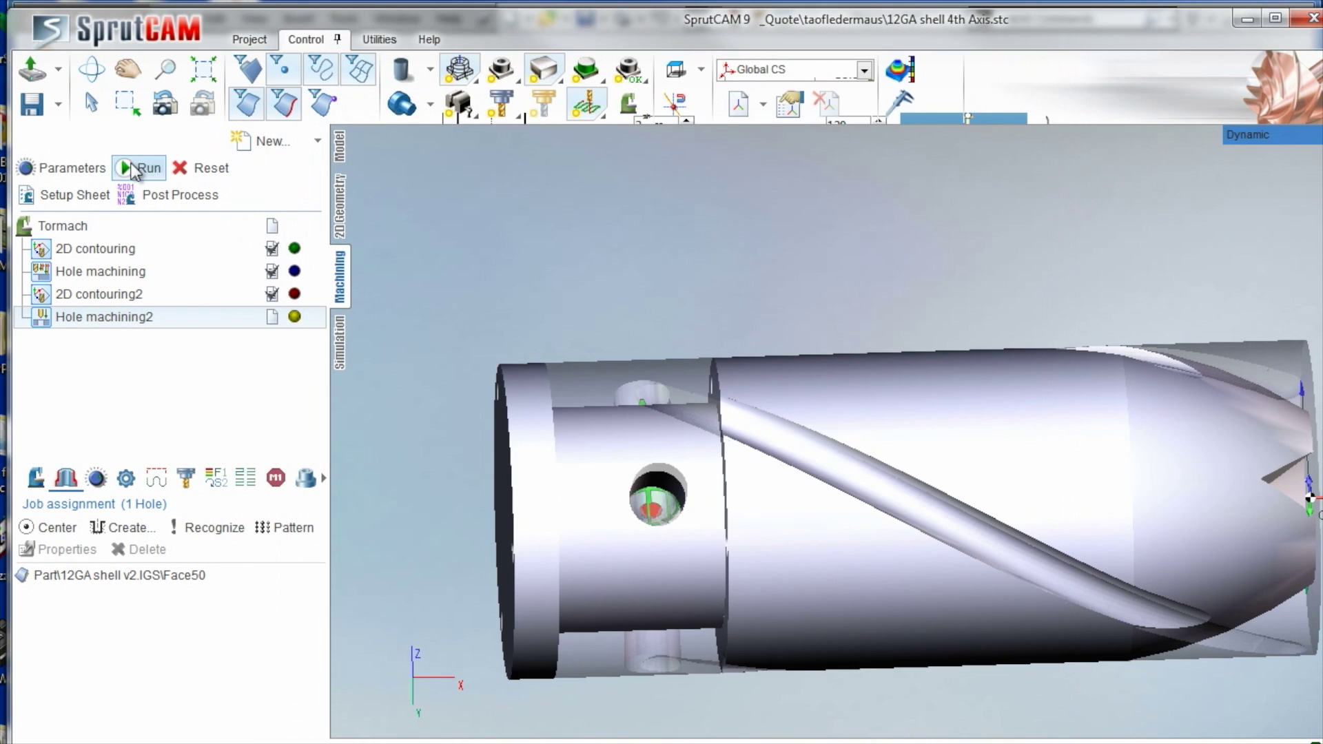